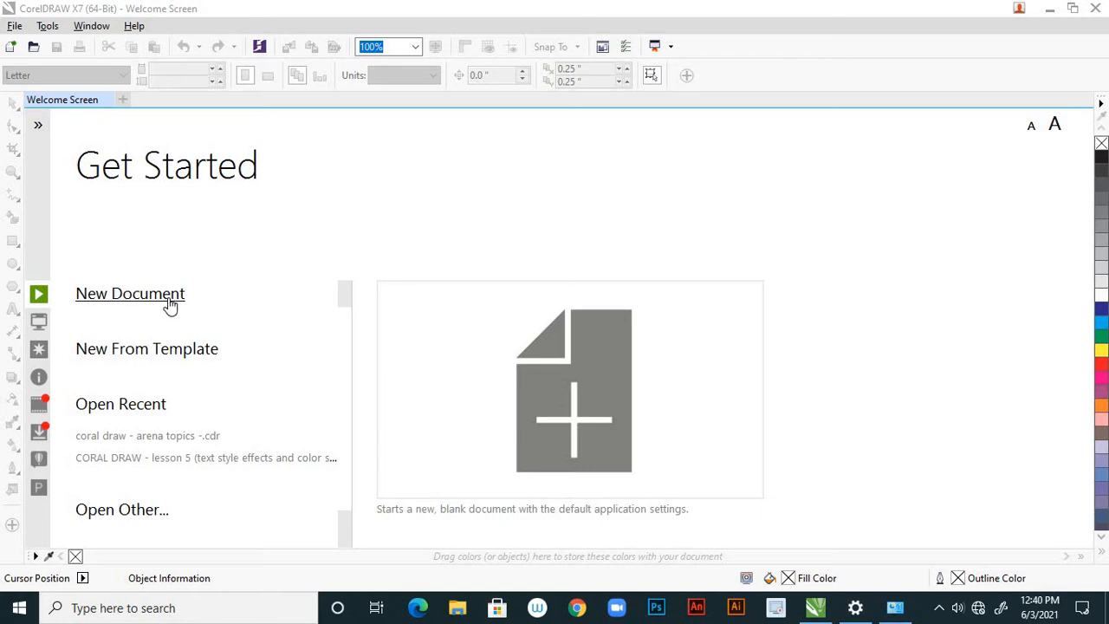
Start a new document with a page 11 inches wide and 17 inches high.
click(169, 303)
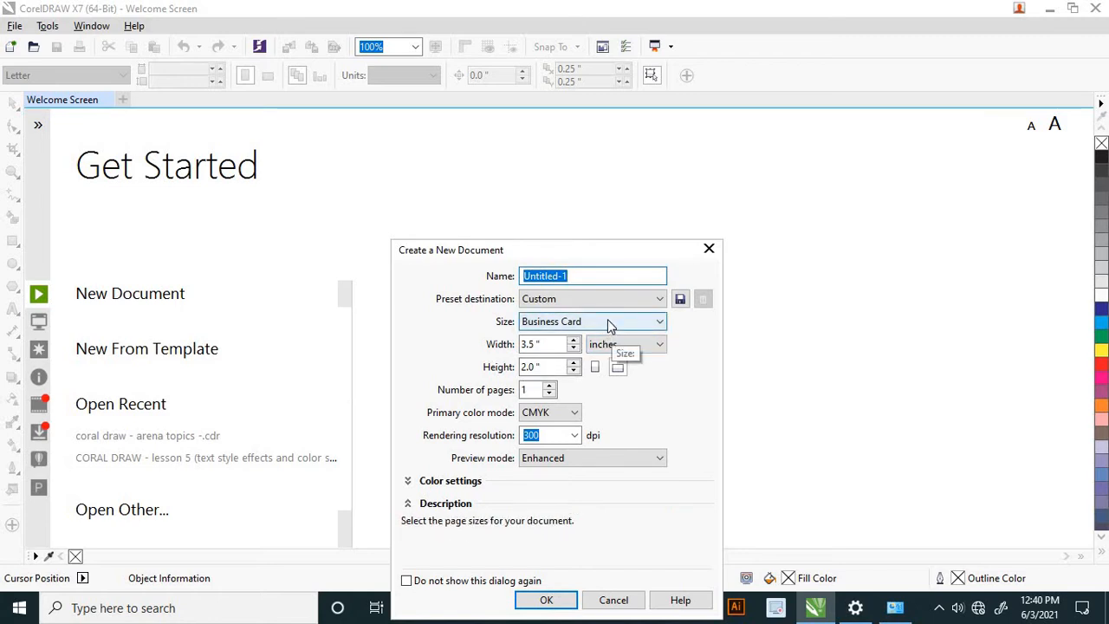
click(539, 344)
drag(539, 344, 503, 345)
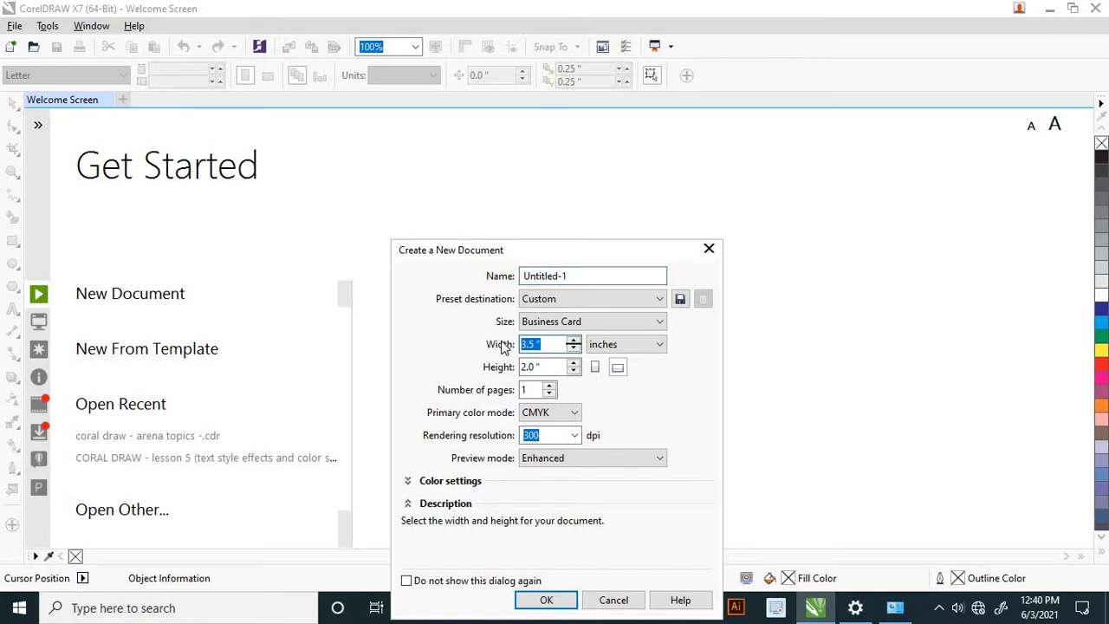
text(11)
key(Tab)
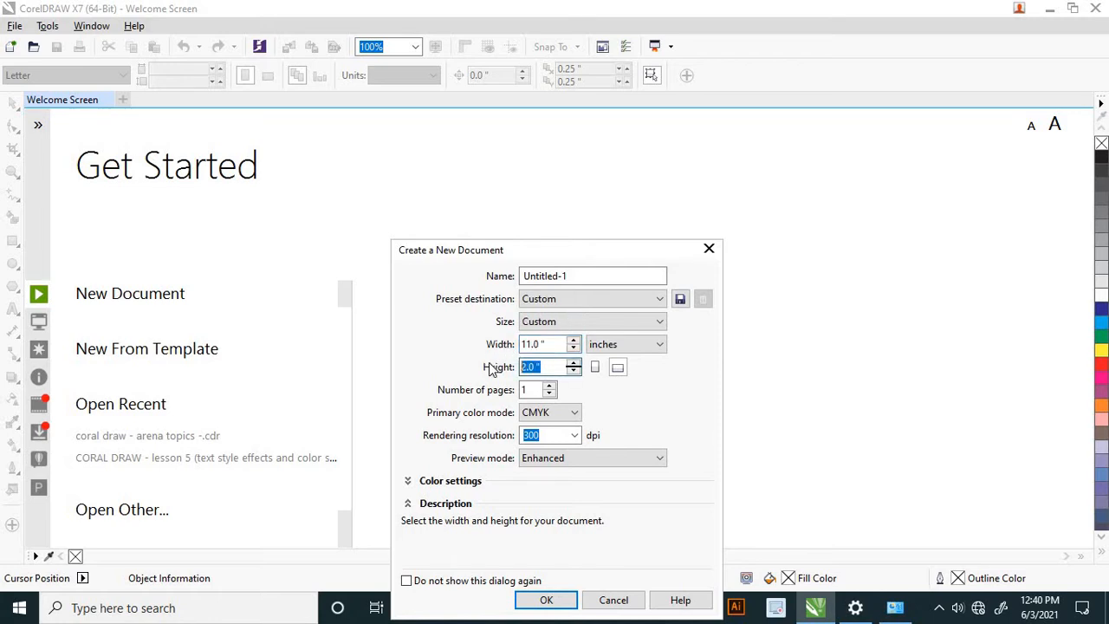
text(17)
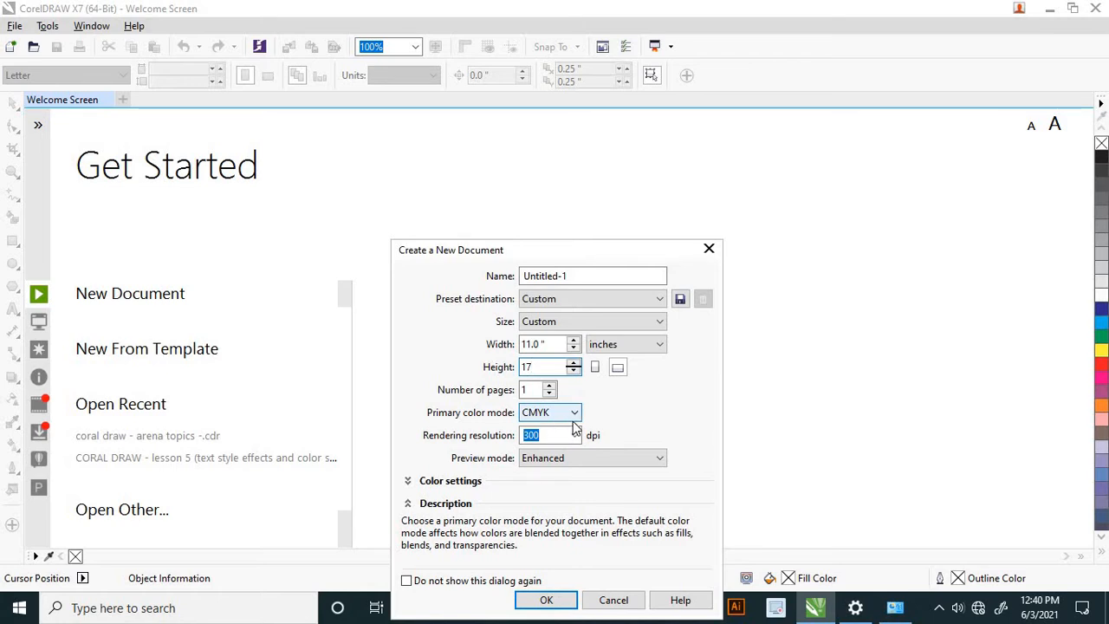
Name the new document "tabloid news letter" and create it with the chosen page settings.
click(576, 278)
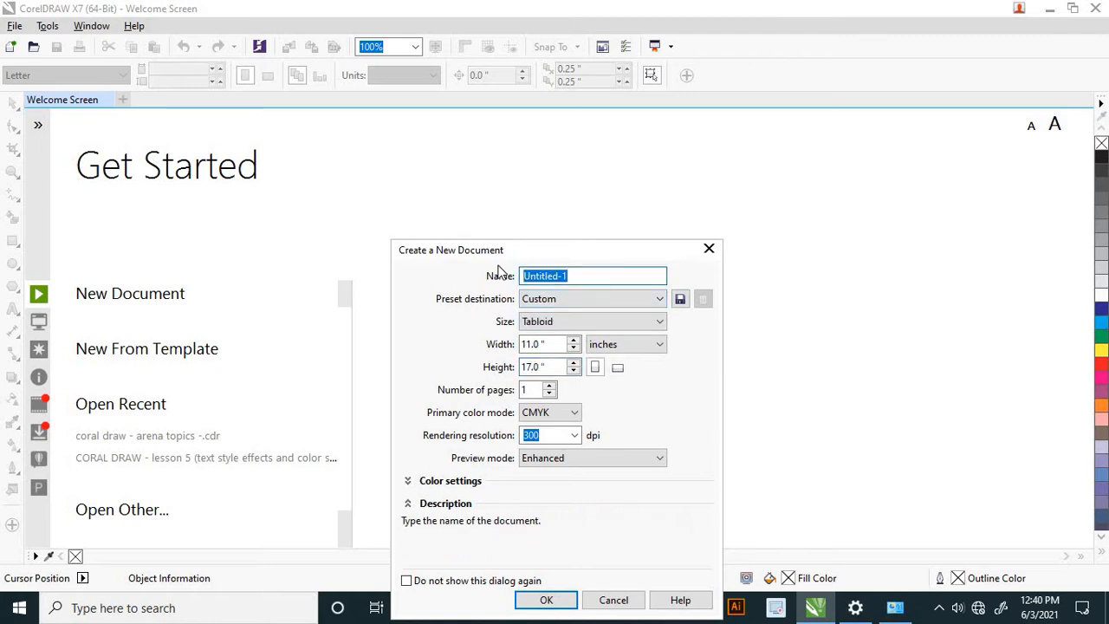
text(tabloid news)
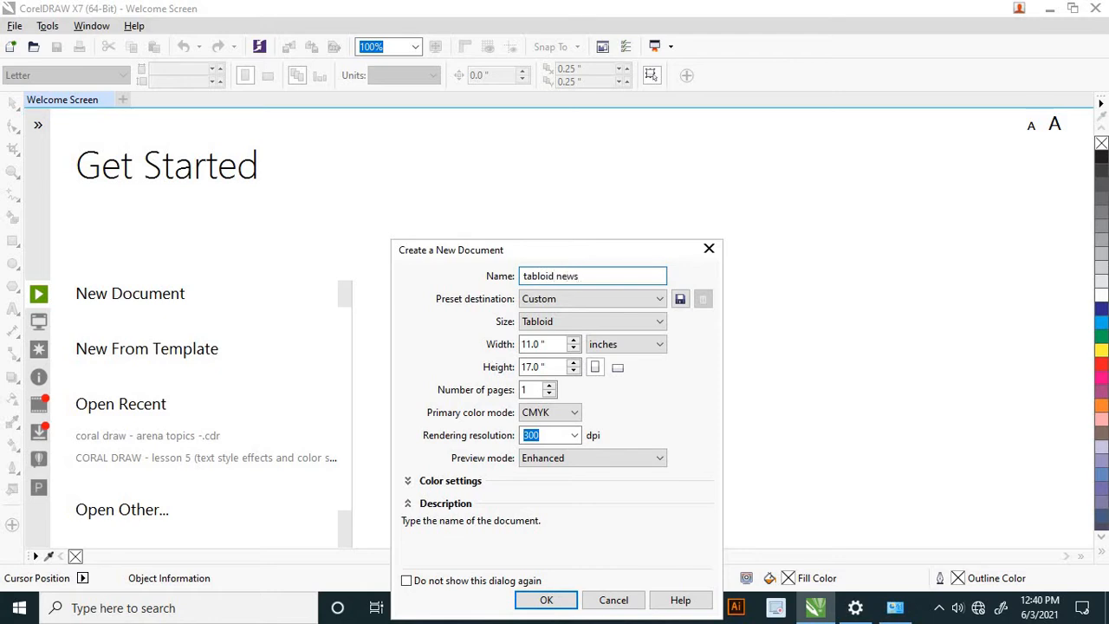
text(letter)
click(547, 601)
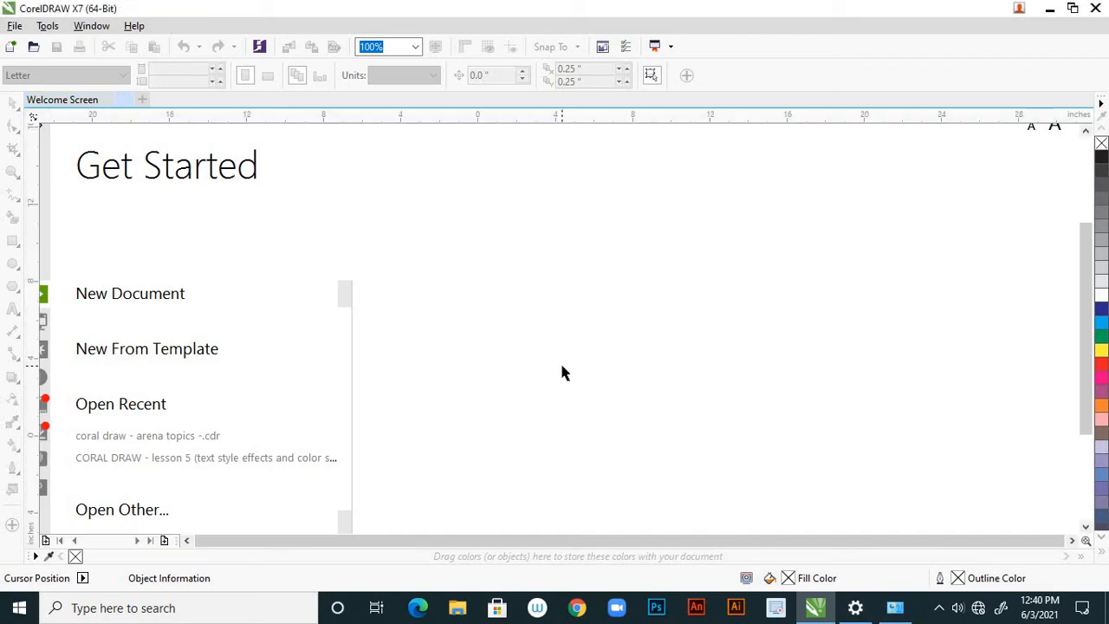
scroll(548, 347, down, 1)
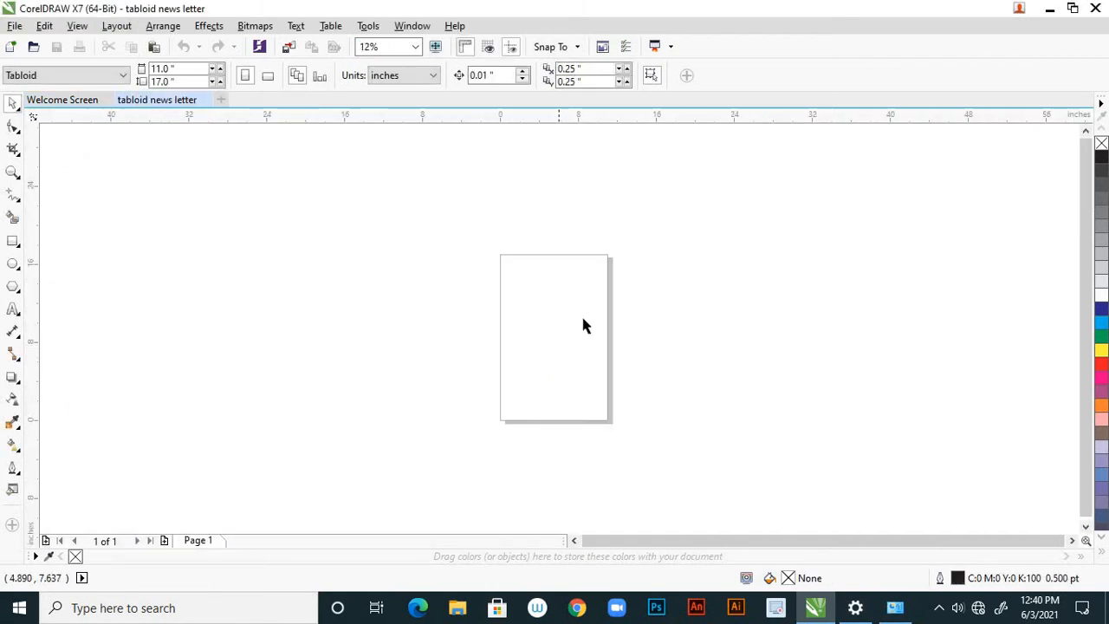
scroll(607, 321, up, 1)
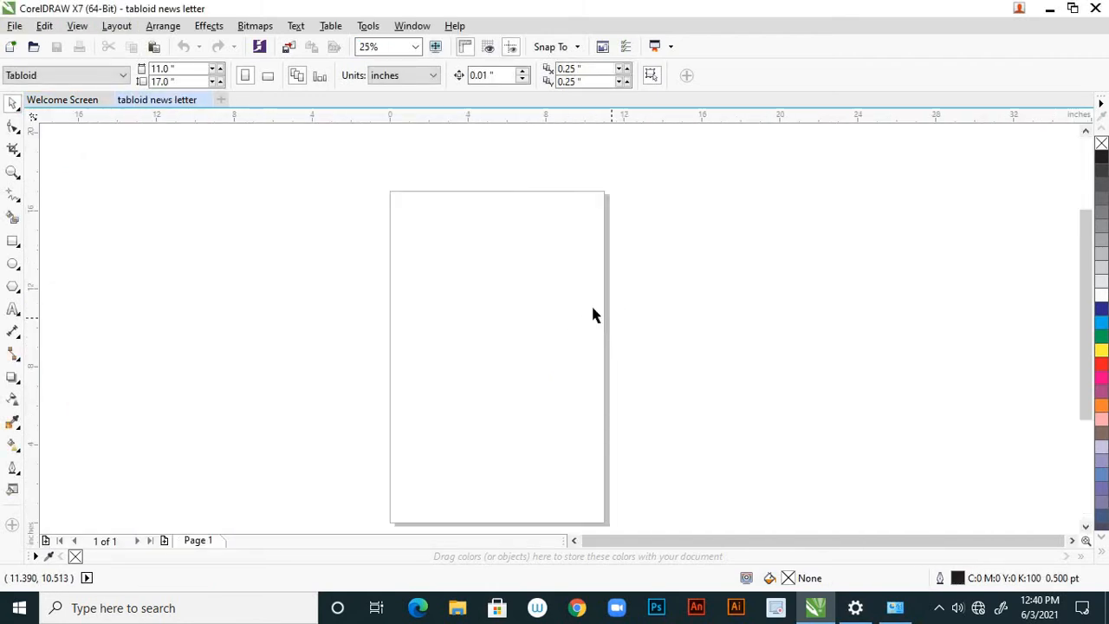
scroll(594, 314, down, 1)
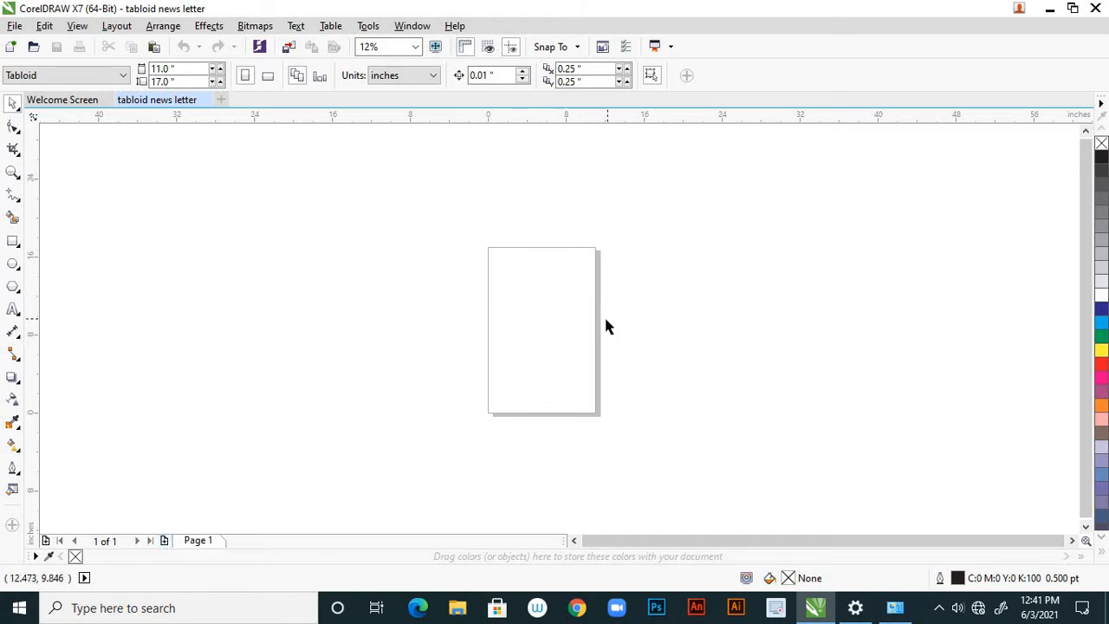
scroll(604, 325, up, 1)
scroll(563, 314, down, 1)
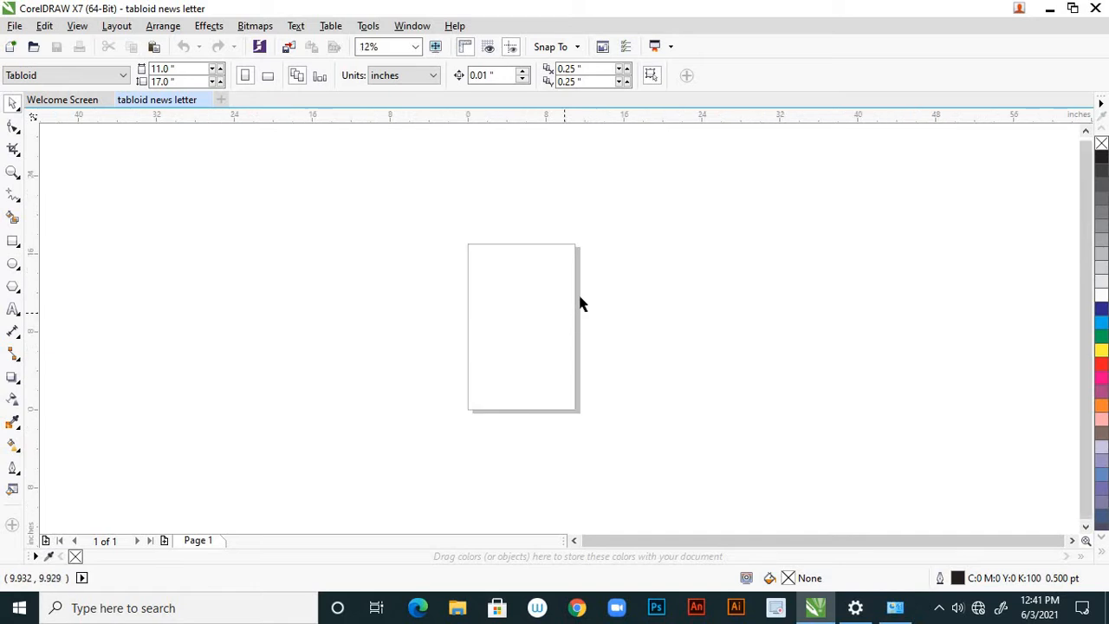
scroll(576, 300, up, 1)
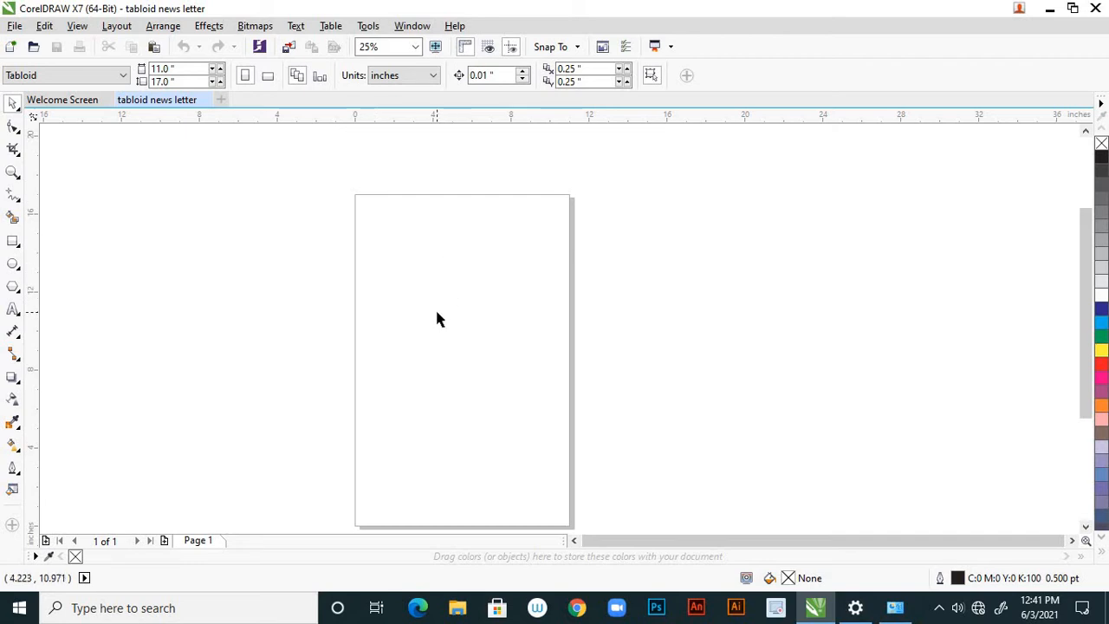
scroll(436, 311, down, 2)
scroll(448, 285, up, 1)
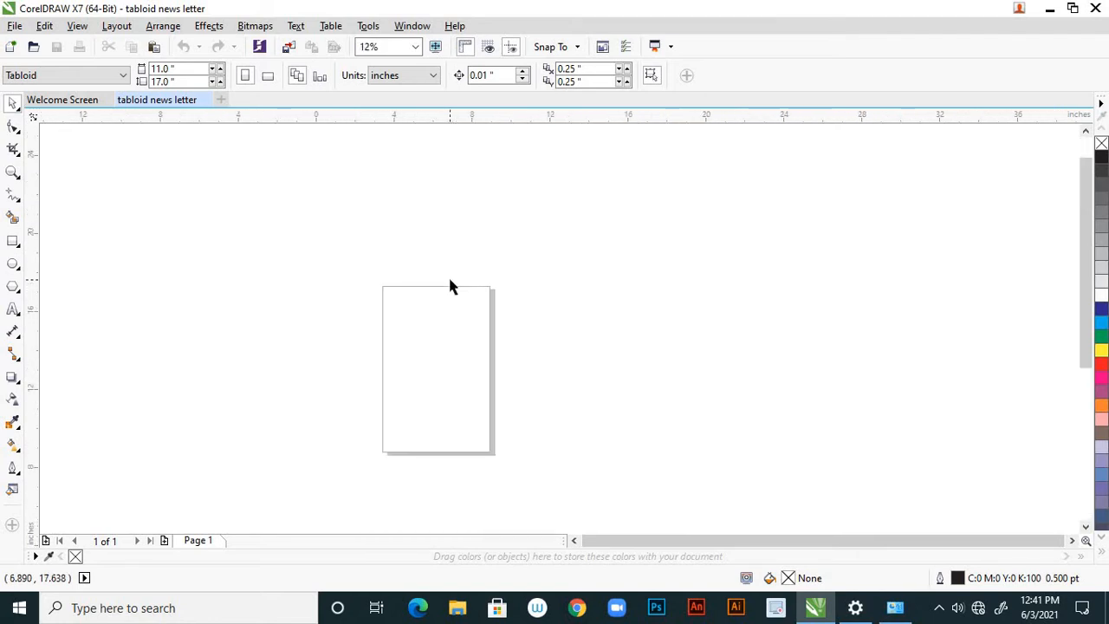
scroll(449, 279, up, 1)
scroll(412, 246, down, 1)
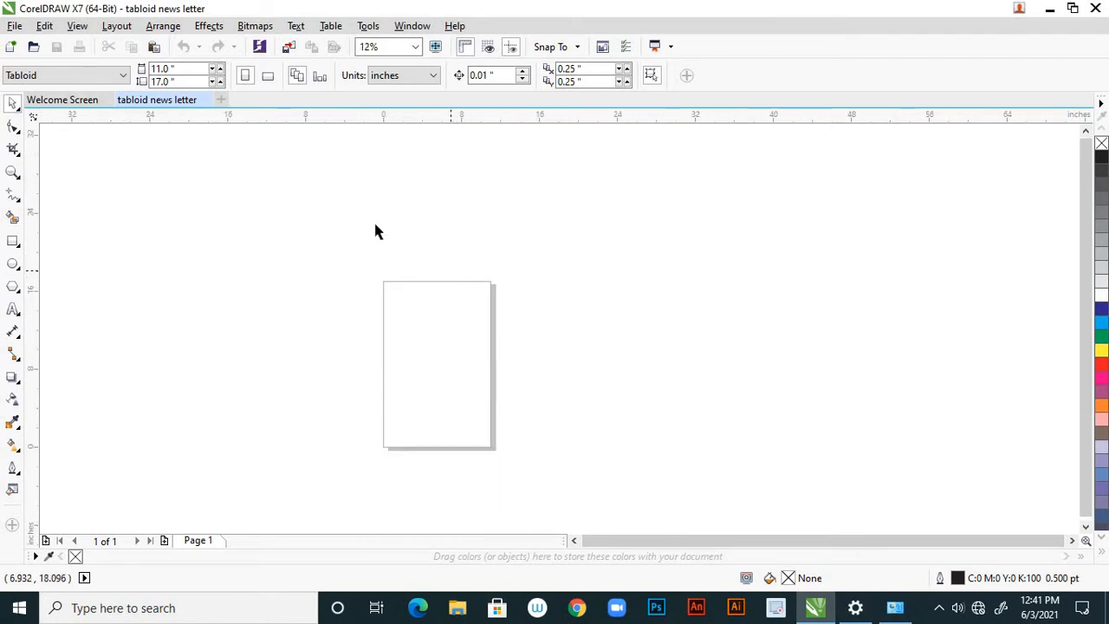
Draw a wide rectangle about 8.2 by 1.1 inches across the upper part of the page.
click(19, 249)
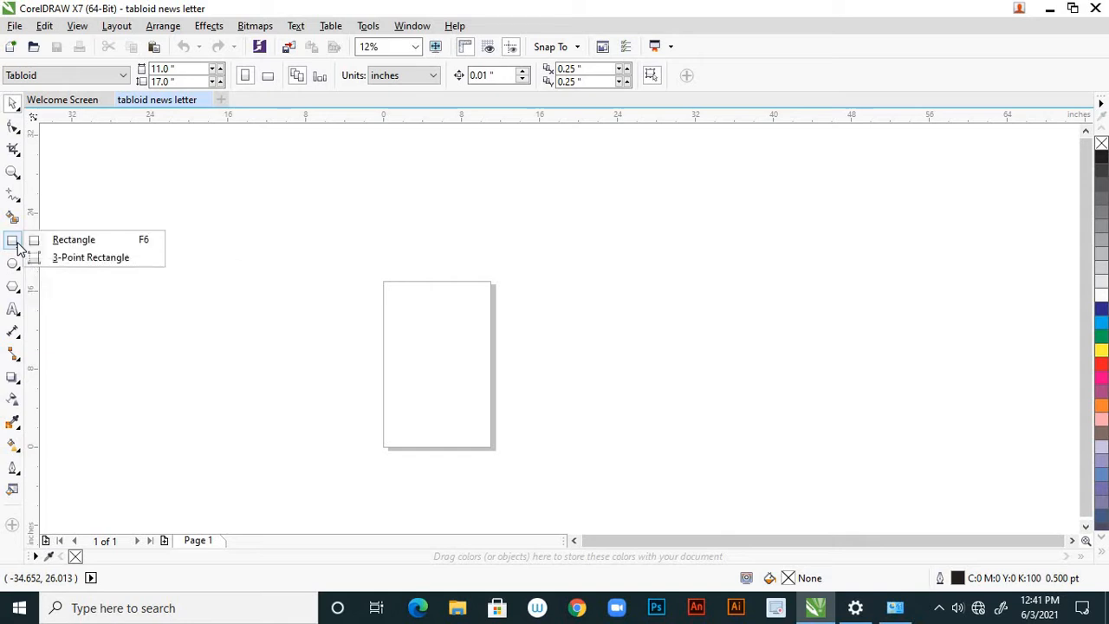
click(93, 247)
scroll(416, 287, up, 1)
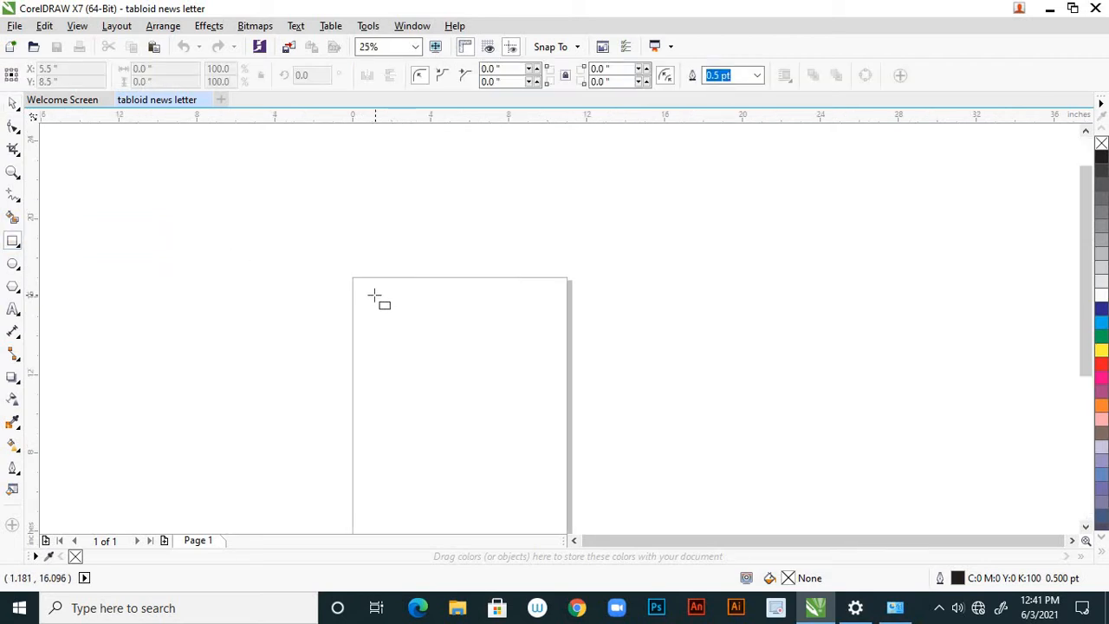
drag(378, 292, 539, 313)
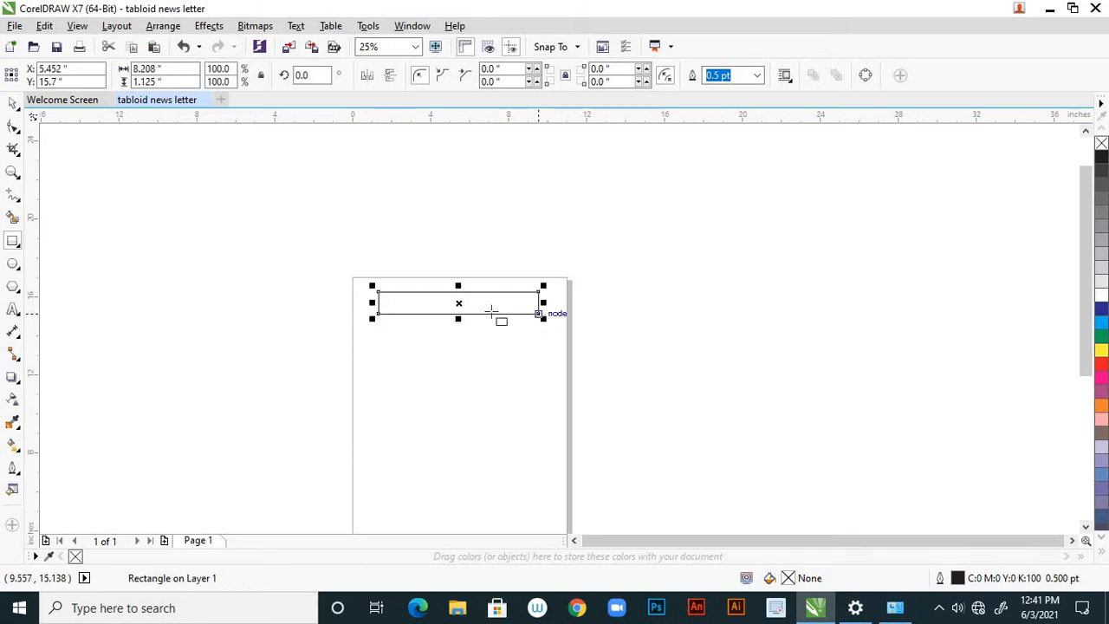
Add the artistic text "TODAY INDIA" in 36 pt Arial inside the rectangle.
scroll(535, 299, down, 2)
scroll(531, 299, up, 3)
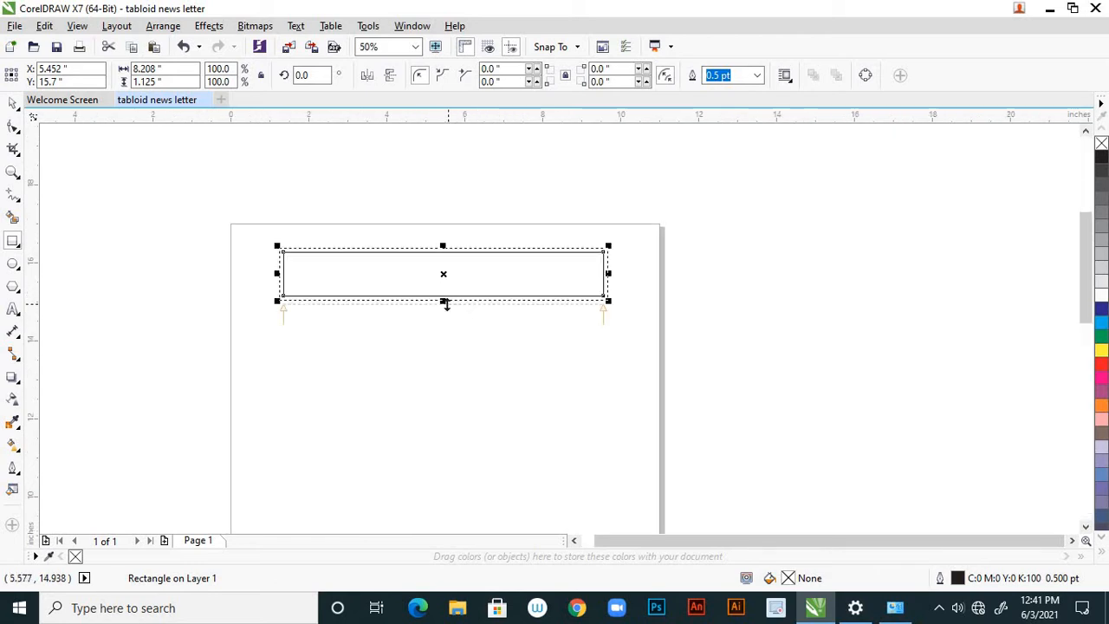
click(13, 309)
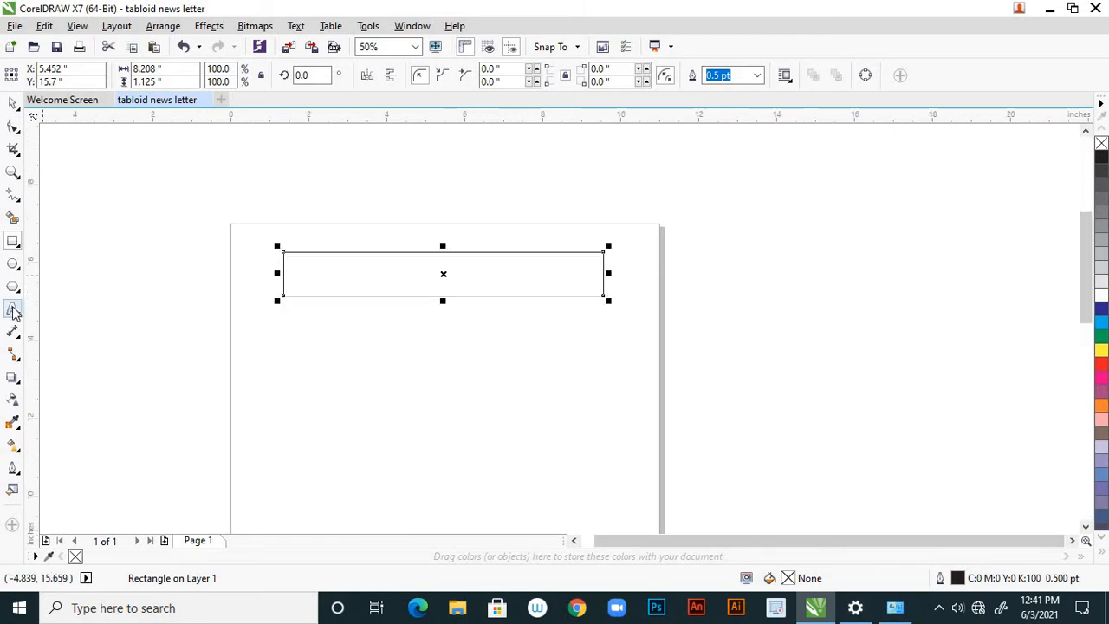
click(302, 275)
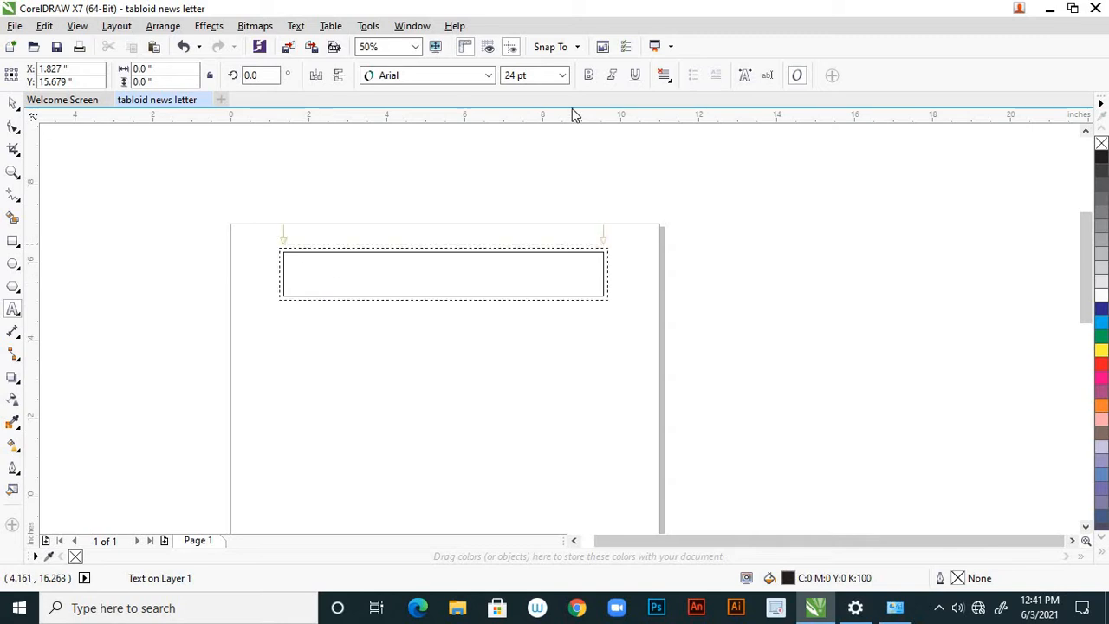
click(561, 75)
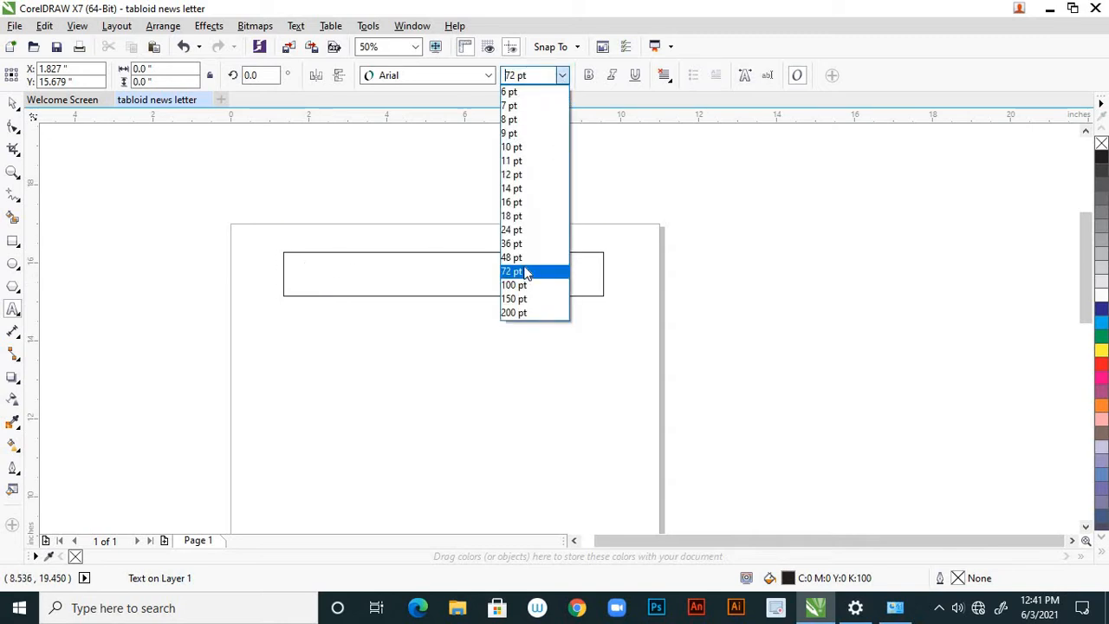
click(512, 243)
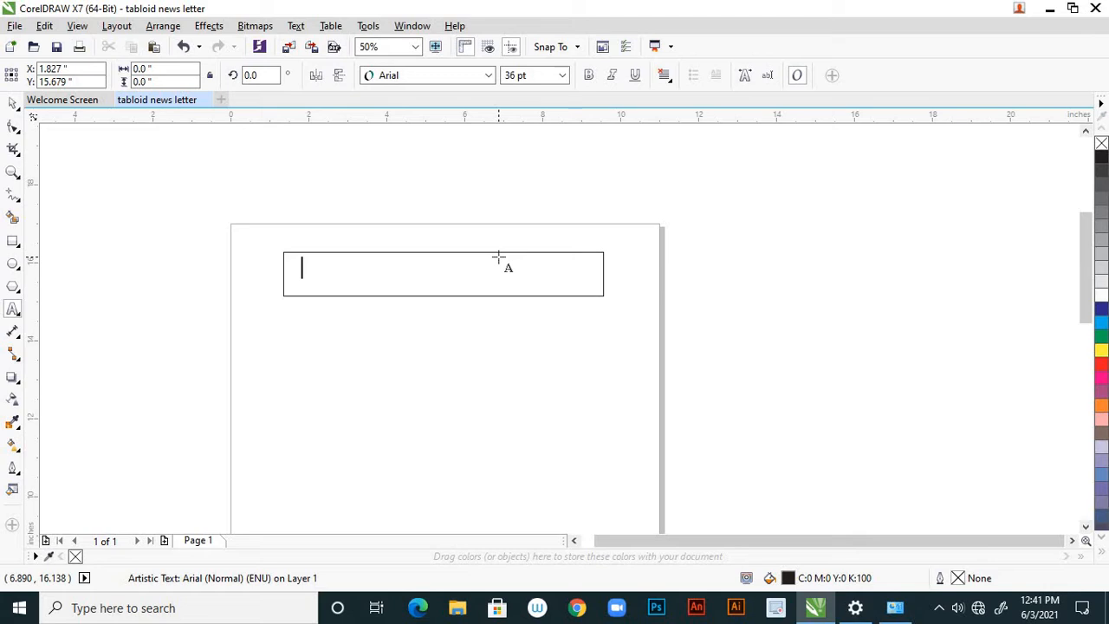
text(TODAY)
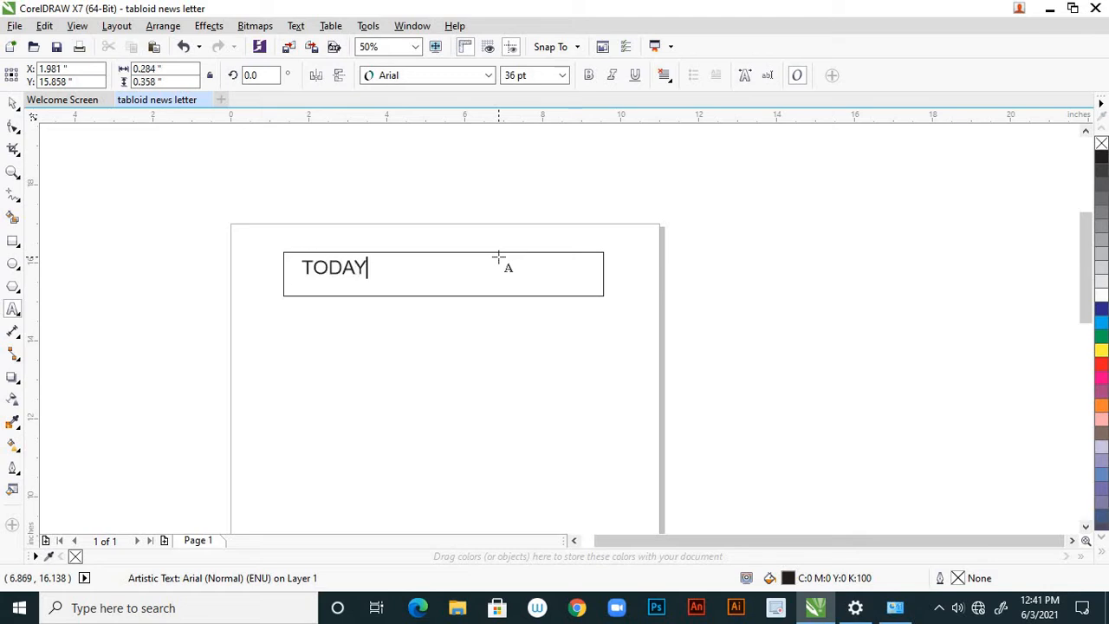
text( INDIA)
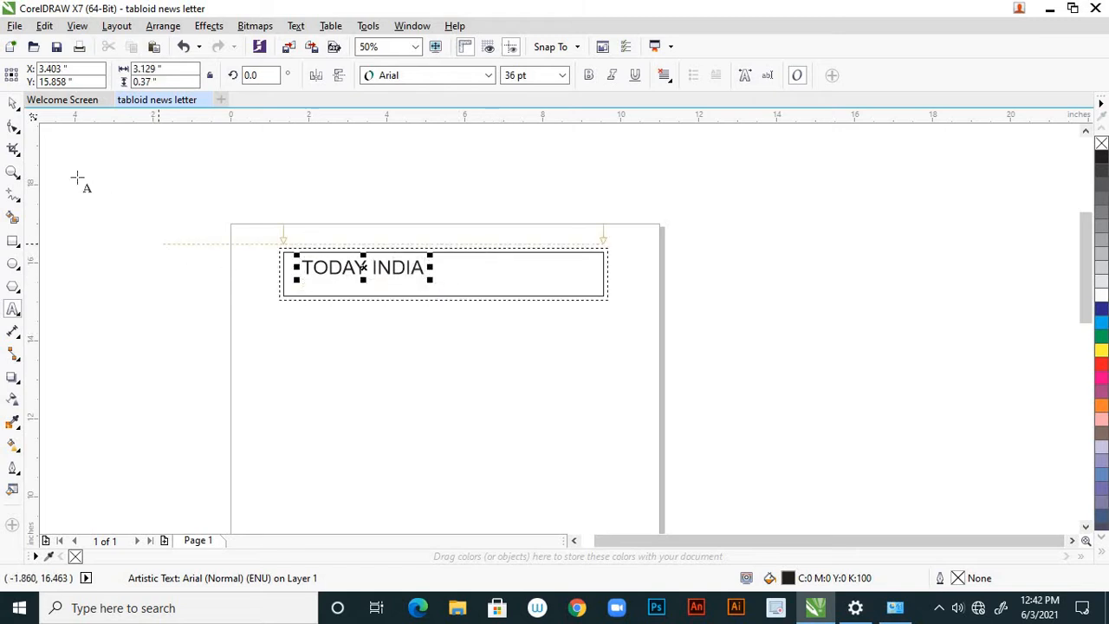
Make the TODAY INDIA heading bold at 72 pt and position it around the middle of the rectangle.
click(13, 102)
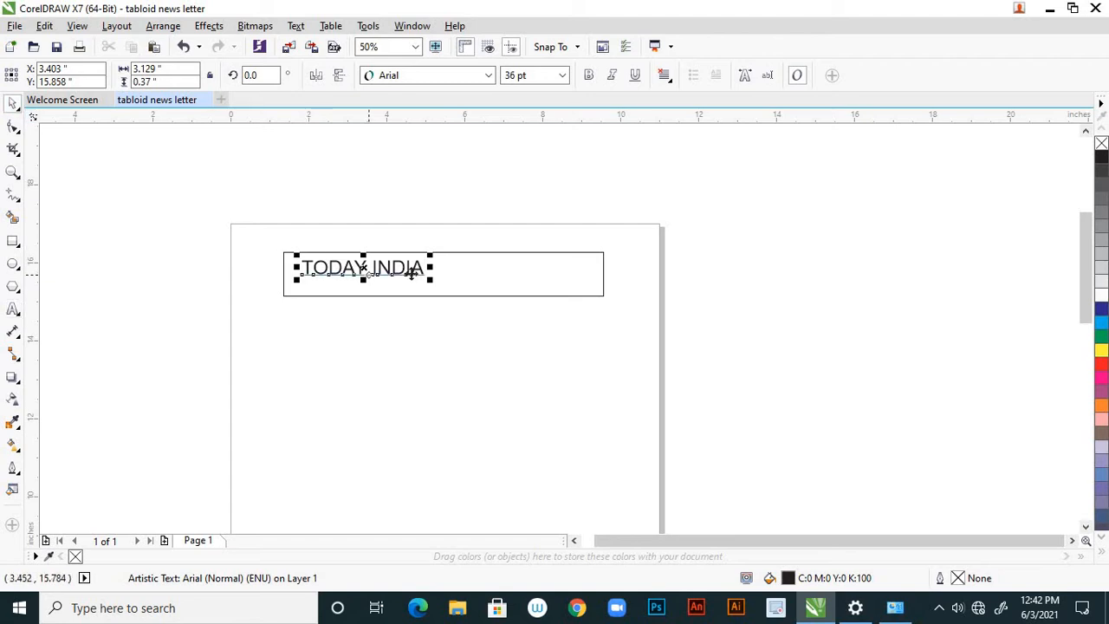
drag(429, 271, 516, 275)
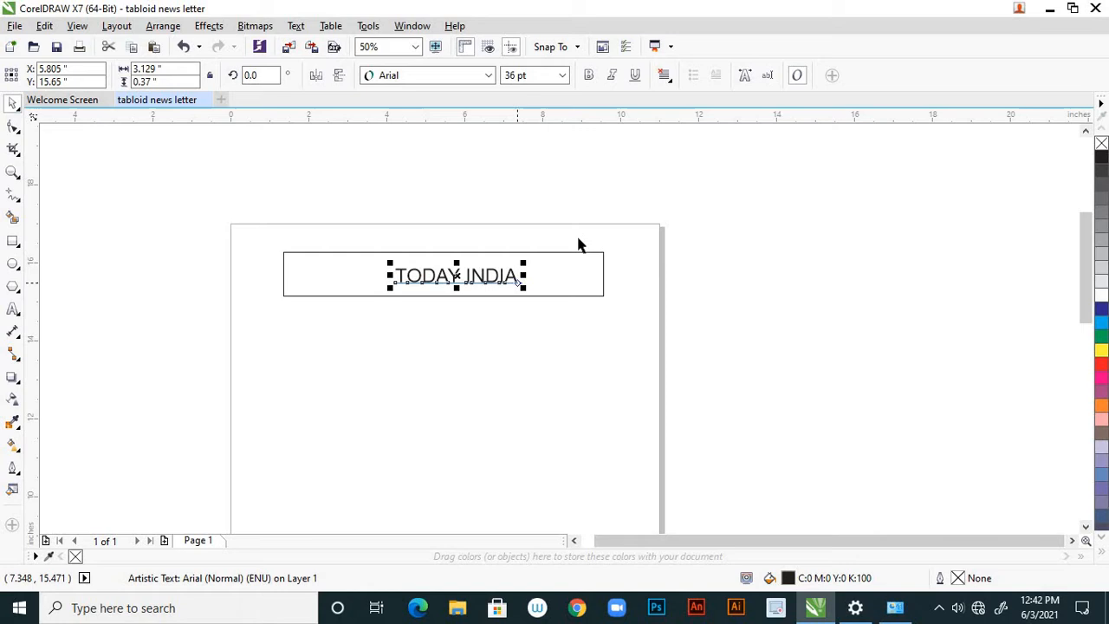
click(589, 76)
click(562, 77)
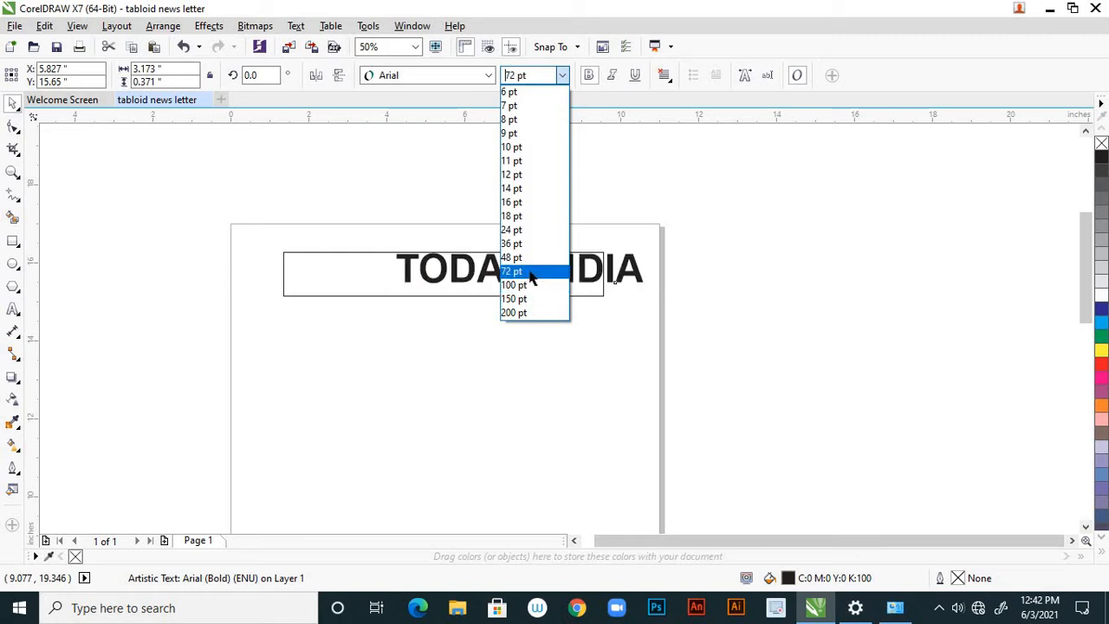
click(513, 272)
drag(507, 275, 485, 273)
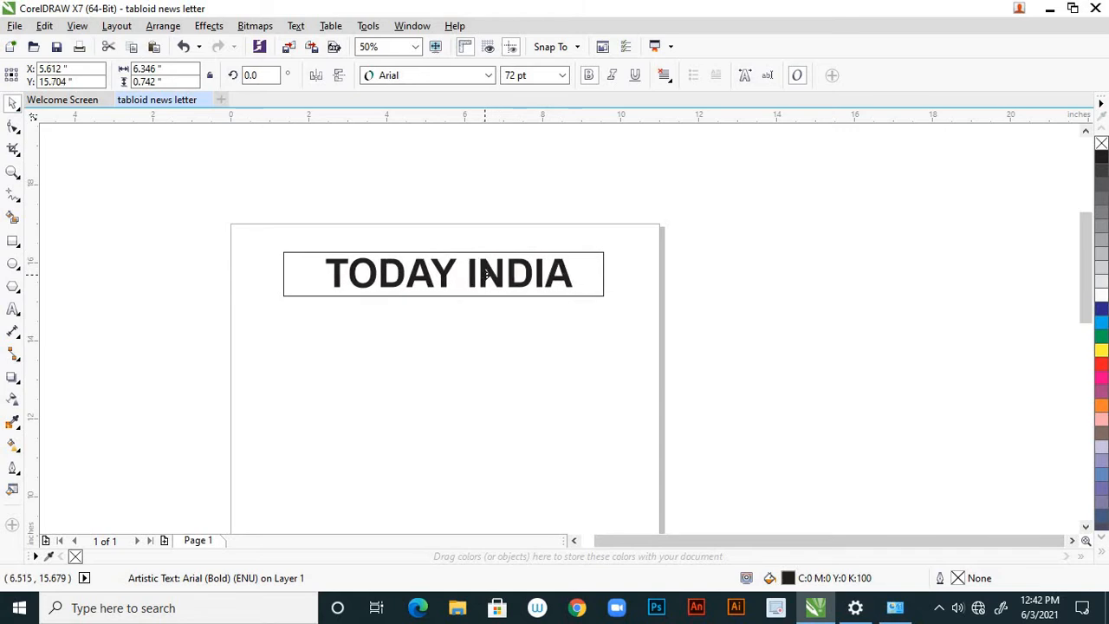
click(500, 313)
Nudge the TODAY INDIA heading down about 0.05 inch within its rectangle and deselect it.
scroll(522, 259, down, 2)
scroll(522, 268, up, 2)
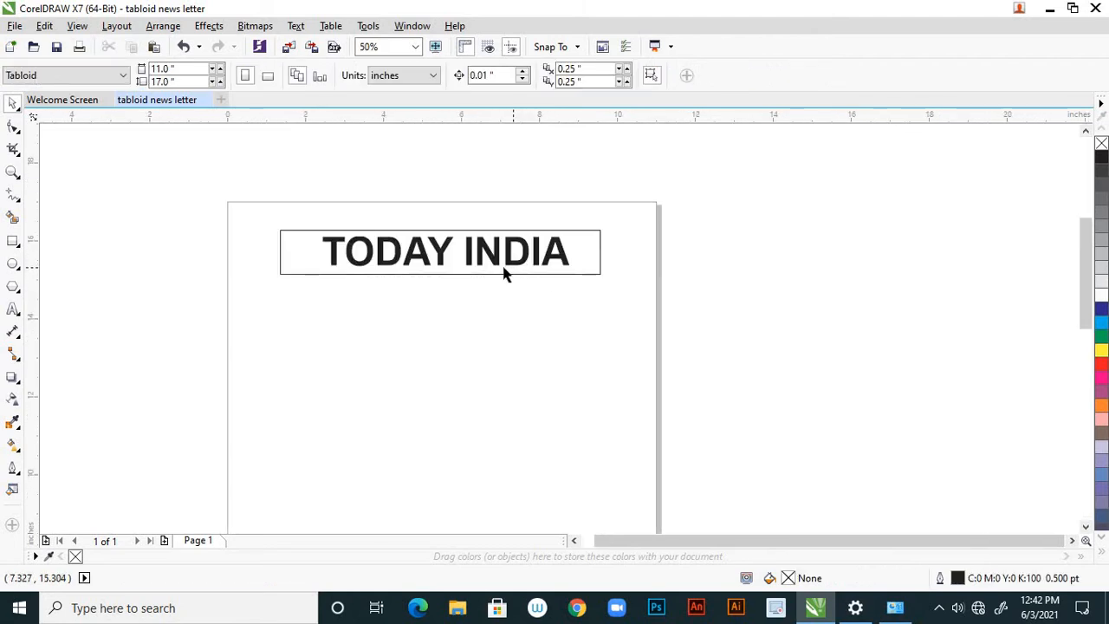
click(500, 267)
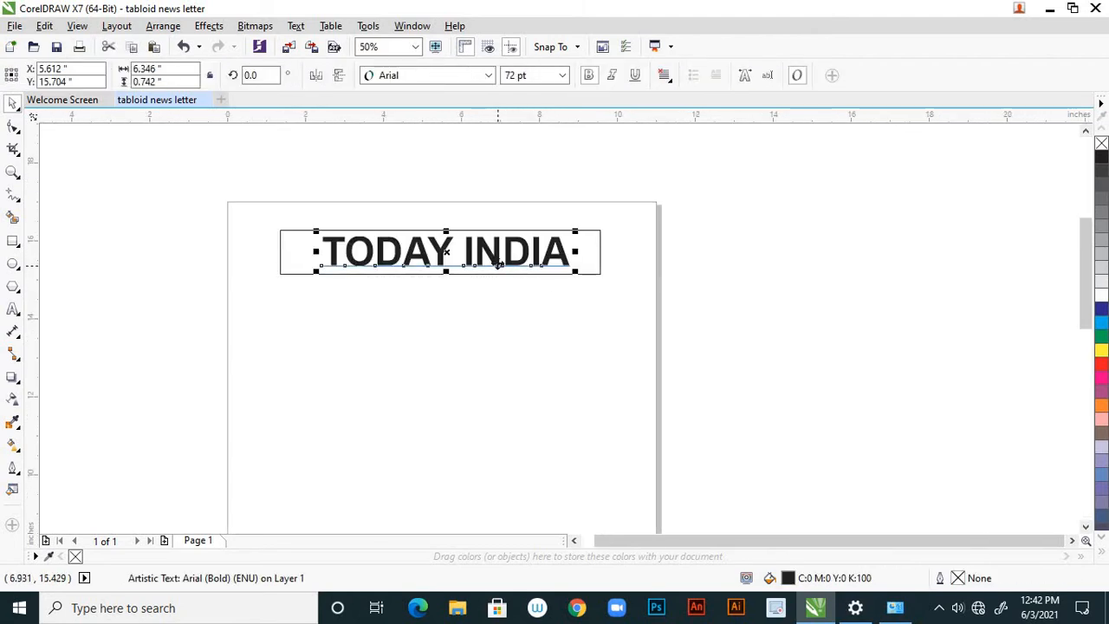
click(481, 312)
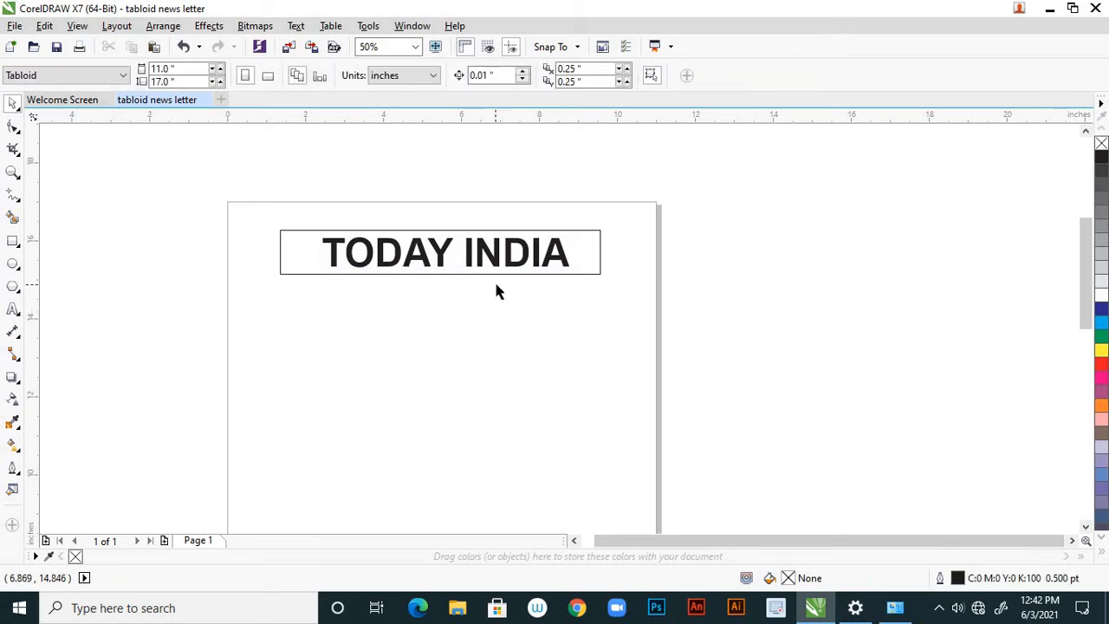
scroll(498, 290, down, 2)
scroll(501, 289, up, 2)
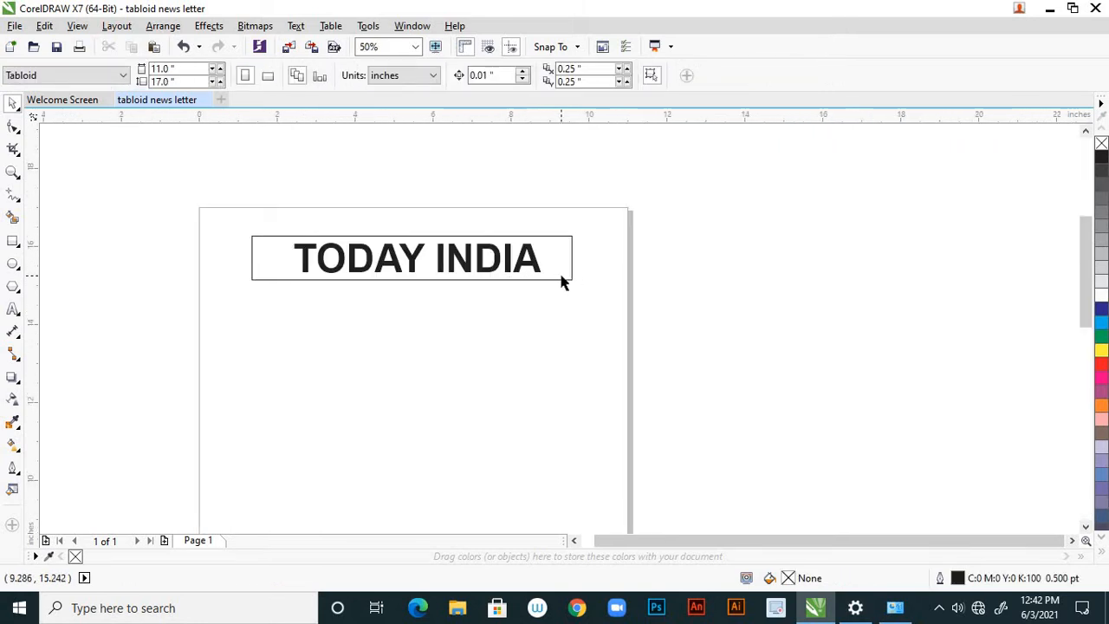
click(536, 268)
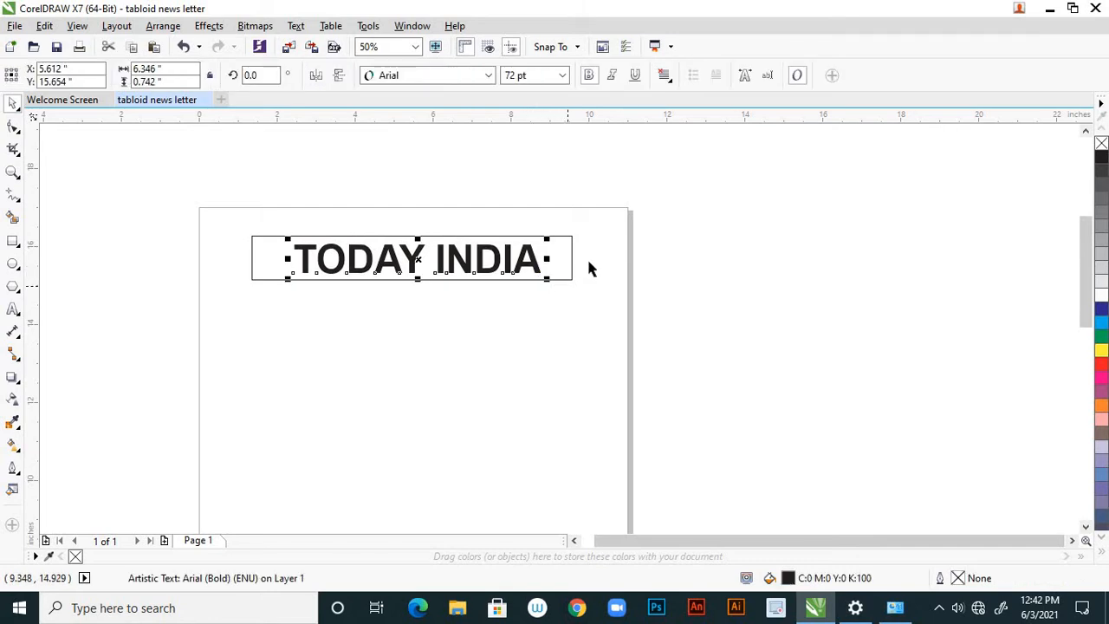
scroll(585, 286, down, 3)
click(579, 288)
scroll(580, 272, up, 3)
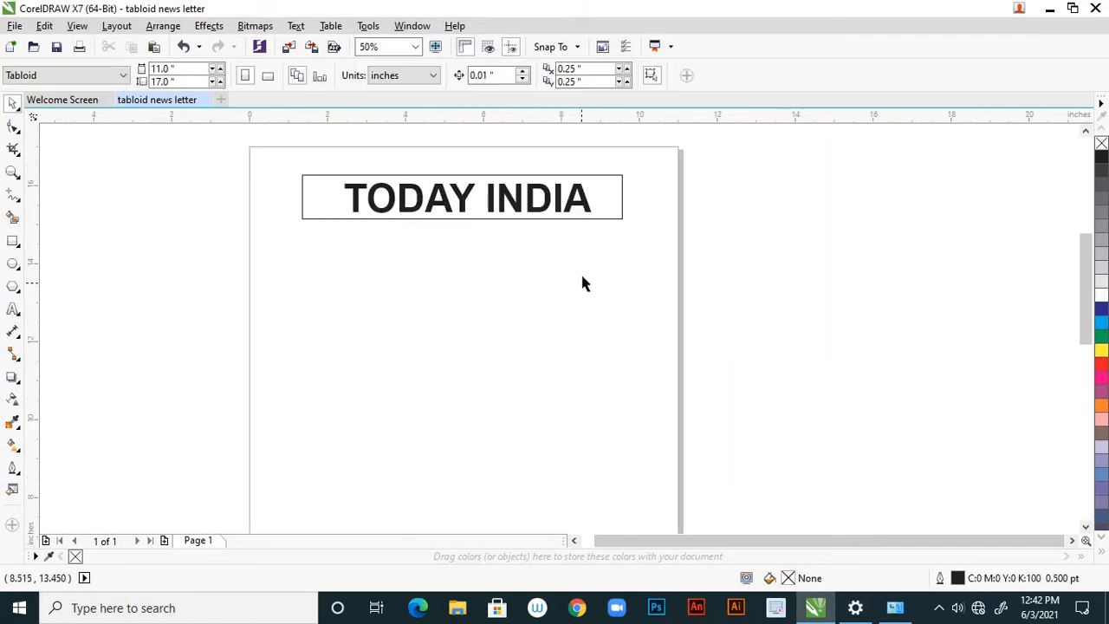
scroll(565, 350, down, 2)
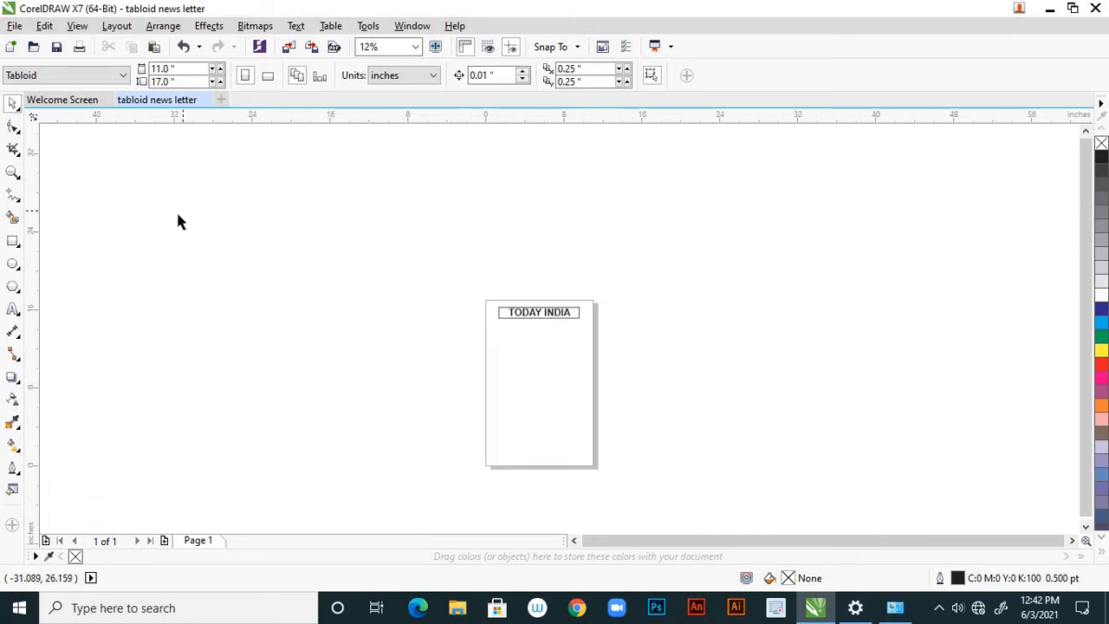
click(13, 242)
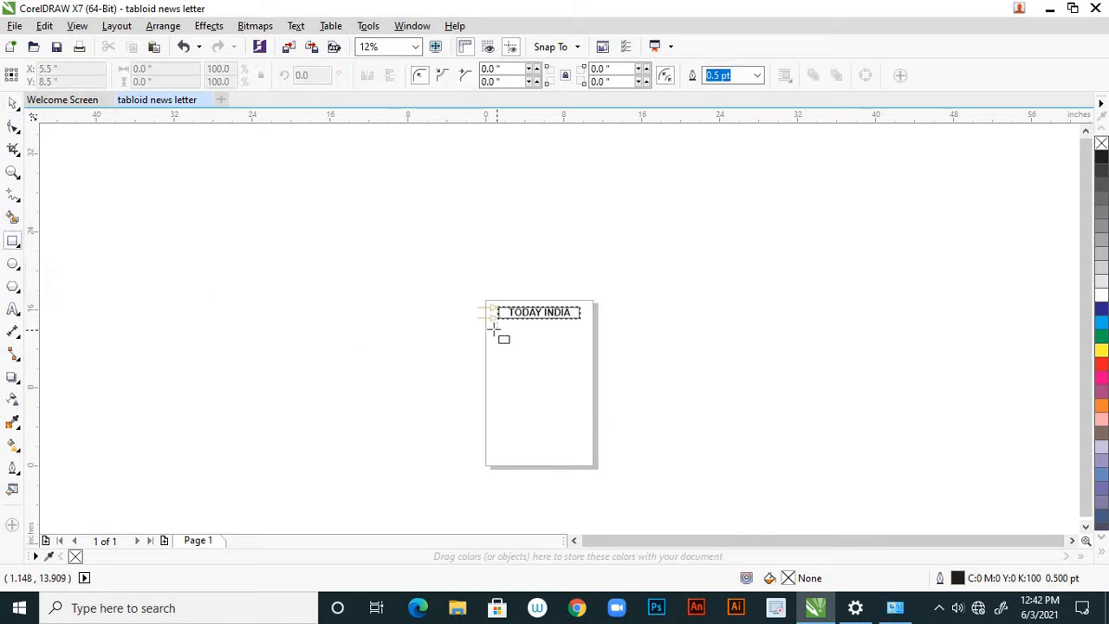
drag(490, 326, 590, 462)
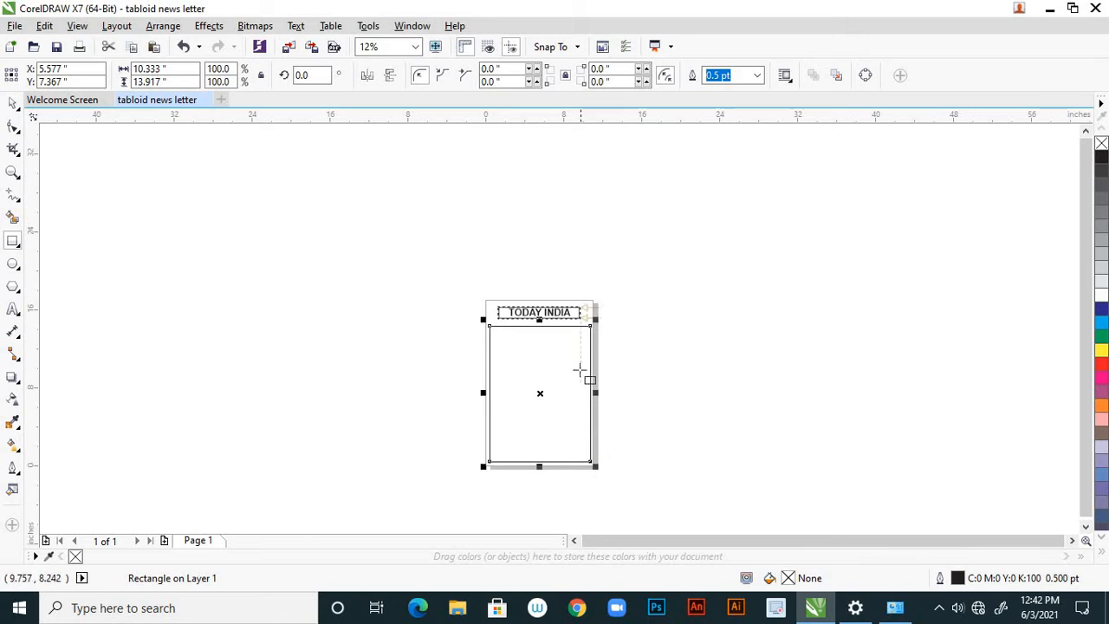
scroll(589, 458, up, 3)
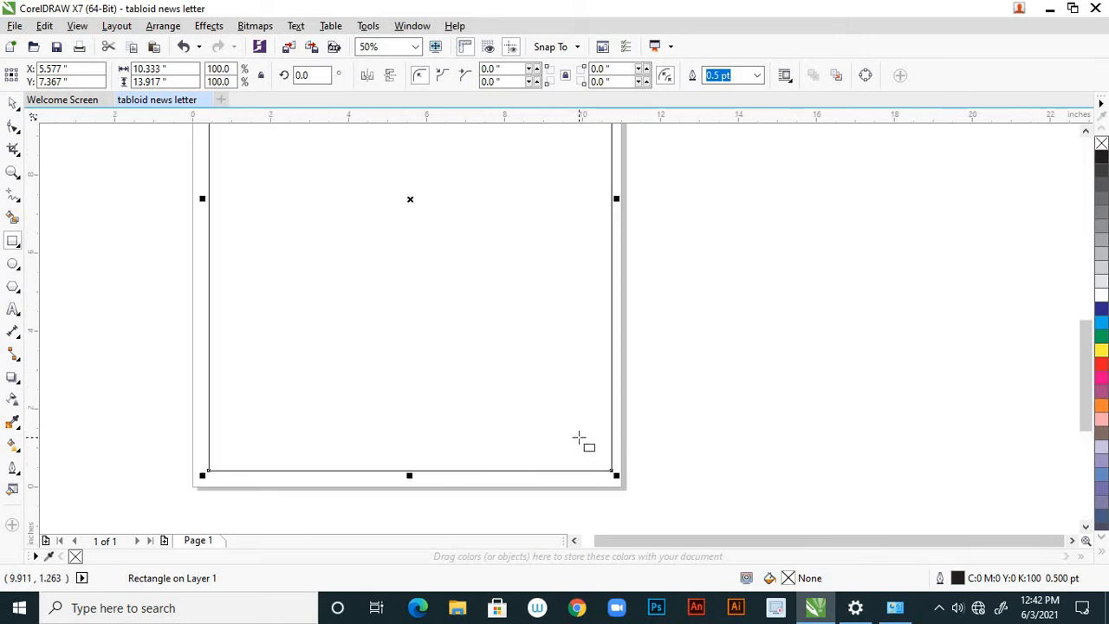
key(ctrl+z)
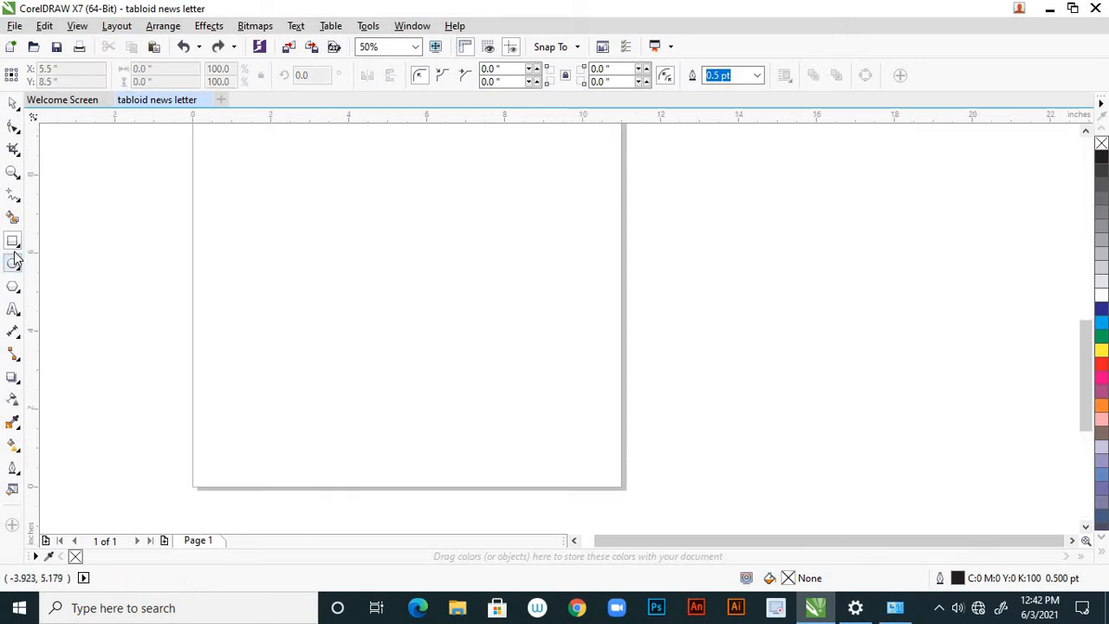
Draw a paragraph text frame about 10.1 by 13.8 inches filling the page below the TODAY INDIA masthead.
click(15, 312)
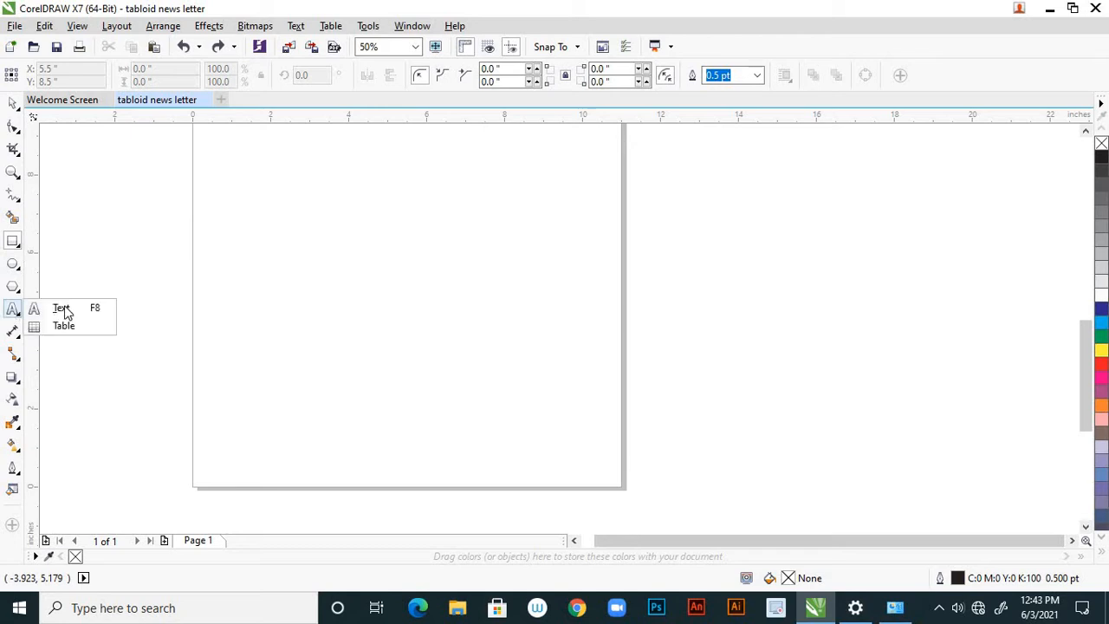
click(61, 308)
scroll(366, 379, down, 5)
scroll(367, 335, up, 1)
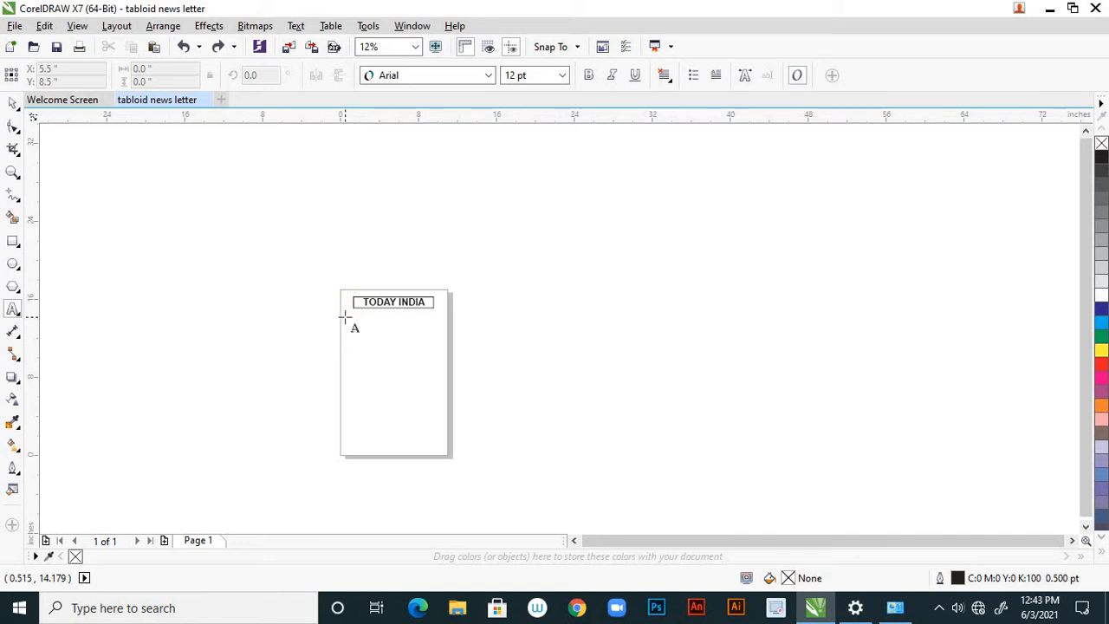
drag(344, 317, 444, 453)
scroll(428, 433, up, 5)
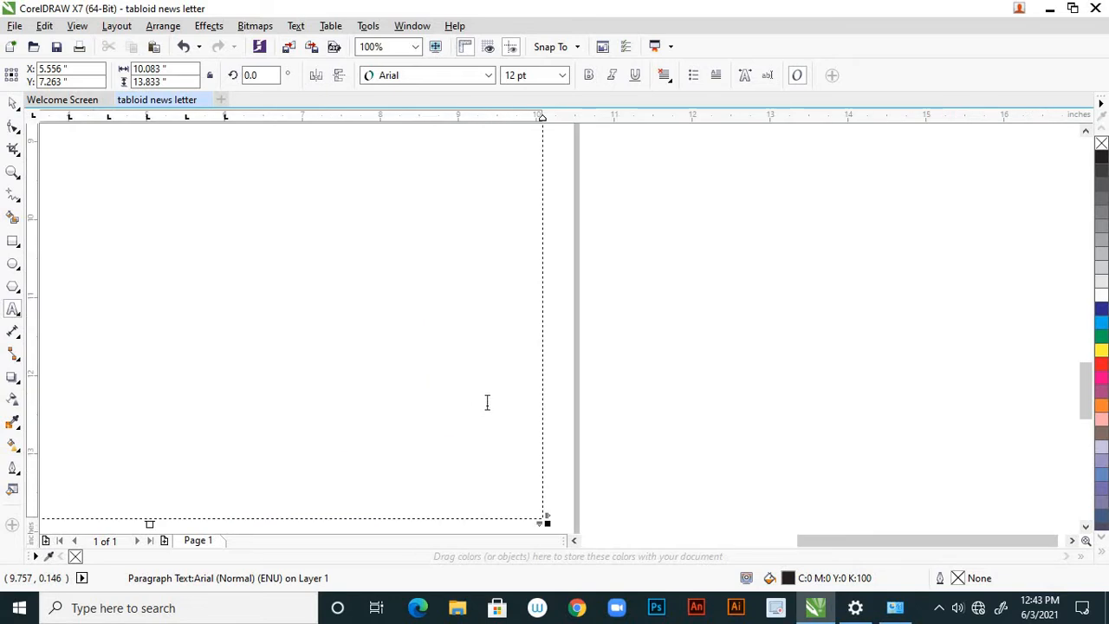
Narrow the paragraph text frame to about 10.01 inches by moving its right edge slightly inward.
scroll(487, 401, down, 3)
scroll(493, 314, up, 1)
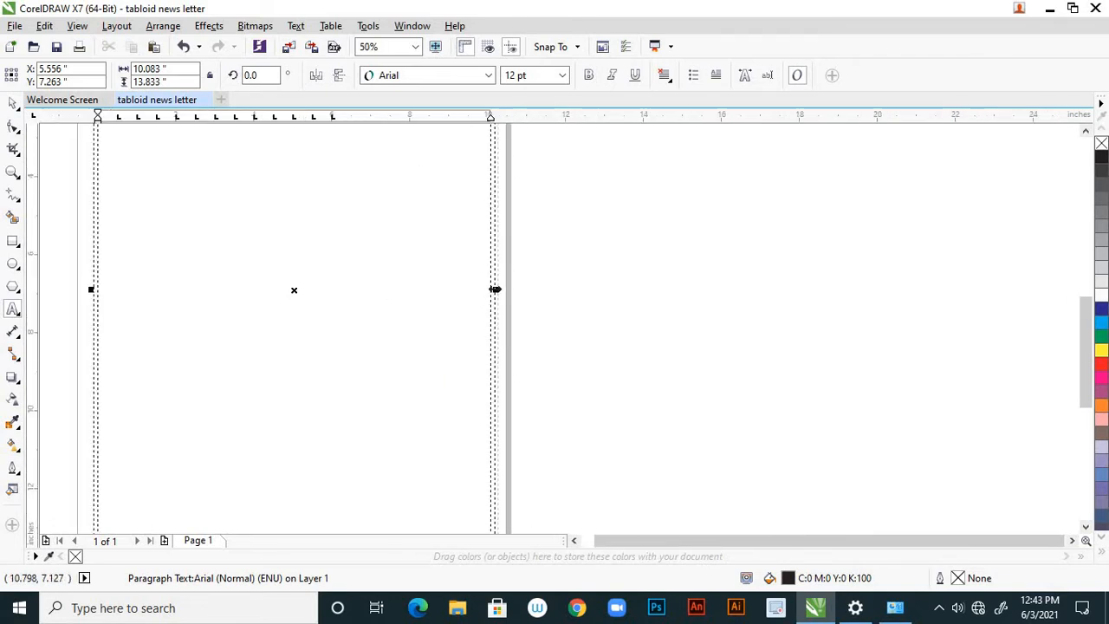
drag(494, 289, 490, 287)
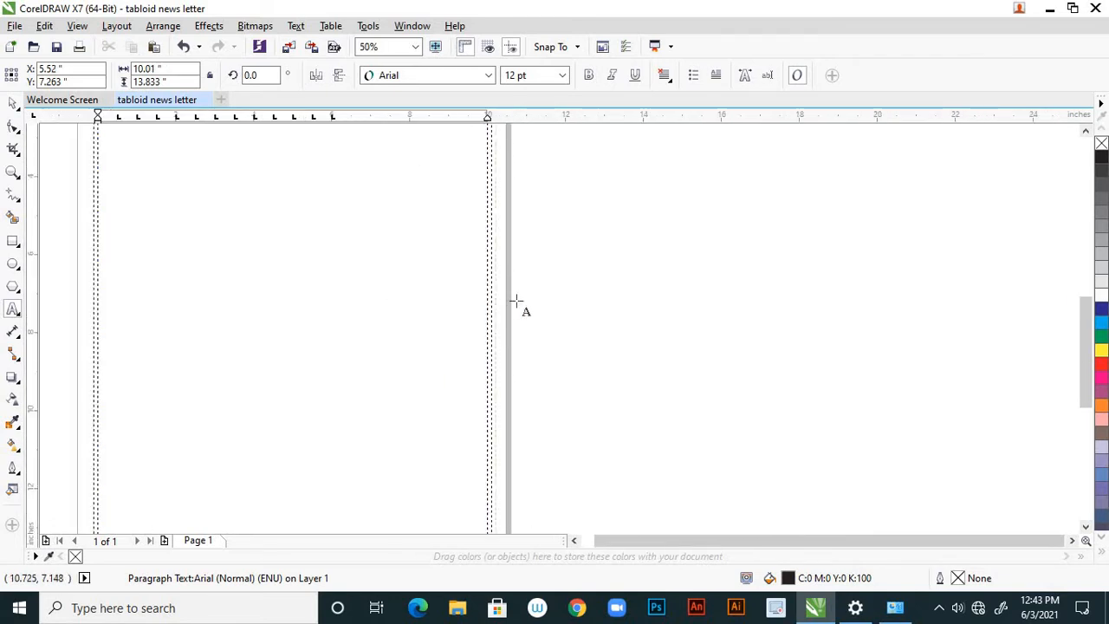
scroll(520, 300, down, 1)
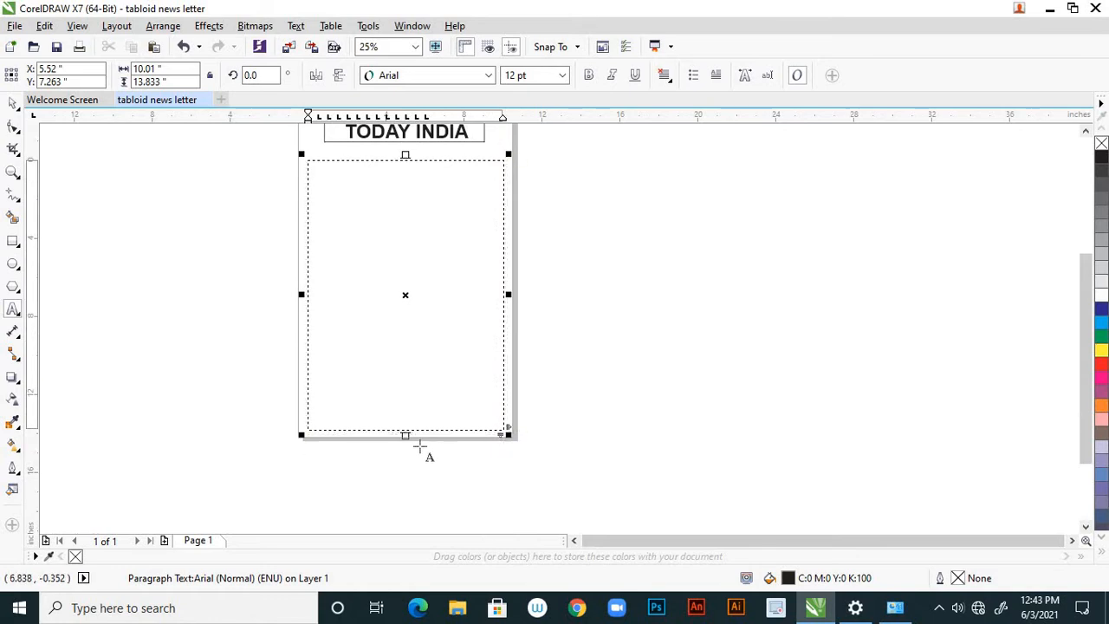
scroll(419, 448, up, 1)
drag(403, 428, 403, 421)
scroll(447, 442, down, 2)
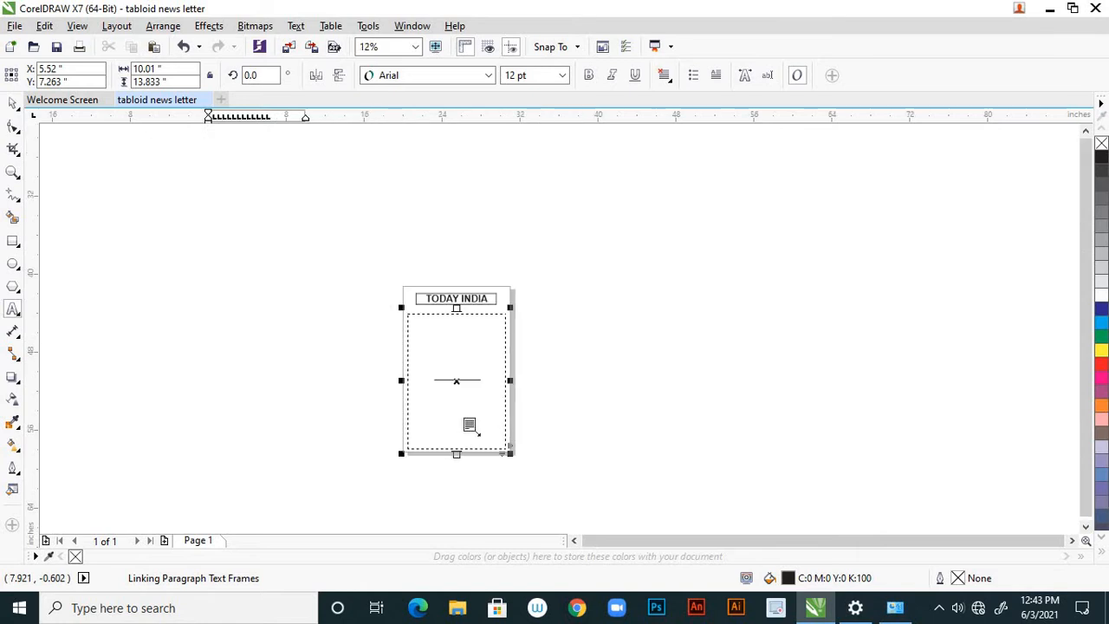
Fill the paragraph text frame with placeholder text and apply Center alignment at the text cursor.
scroll(436, 339, up, 1)
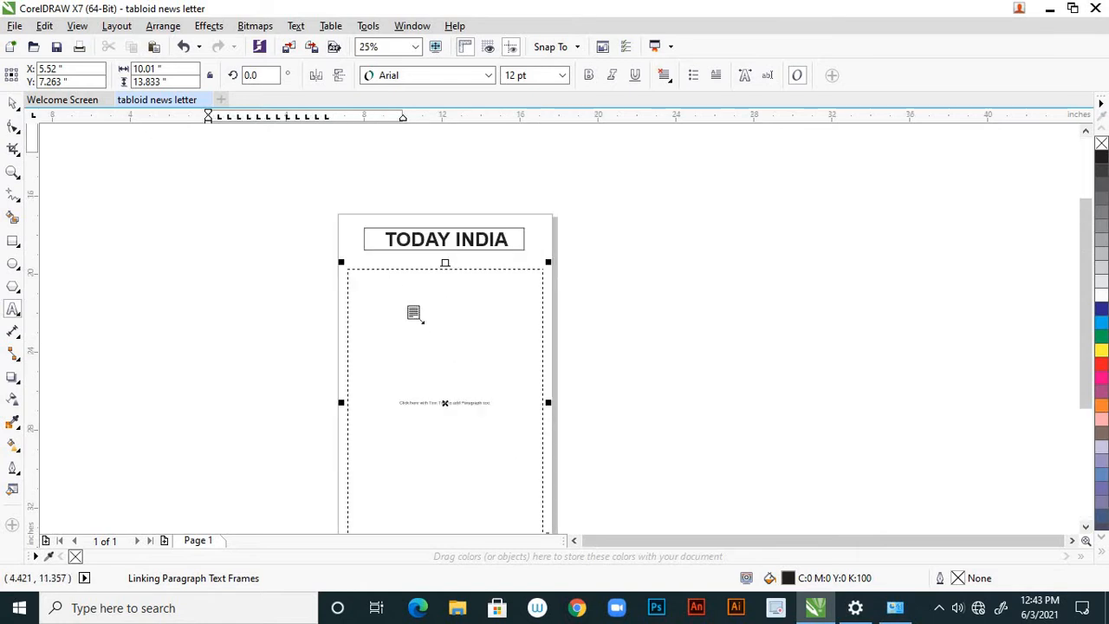
right_click(424, 326)
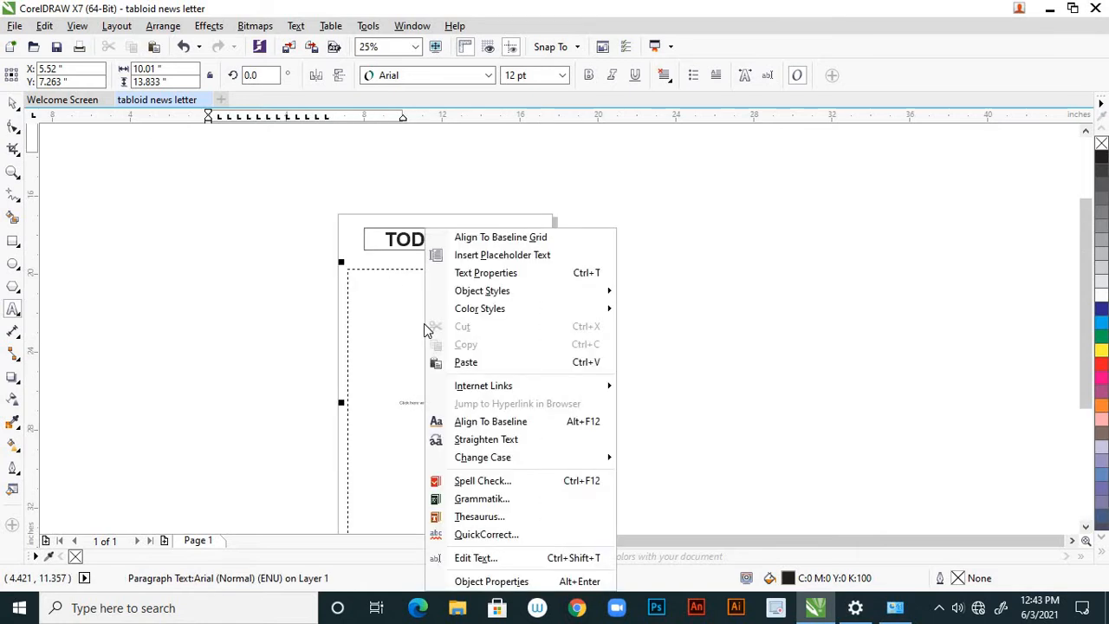
click(489, 255)
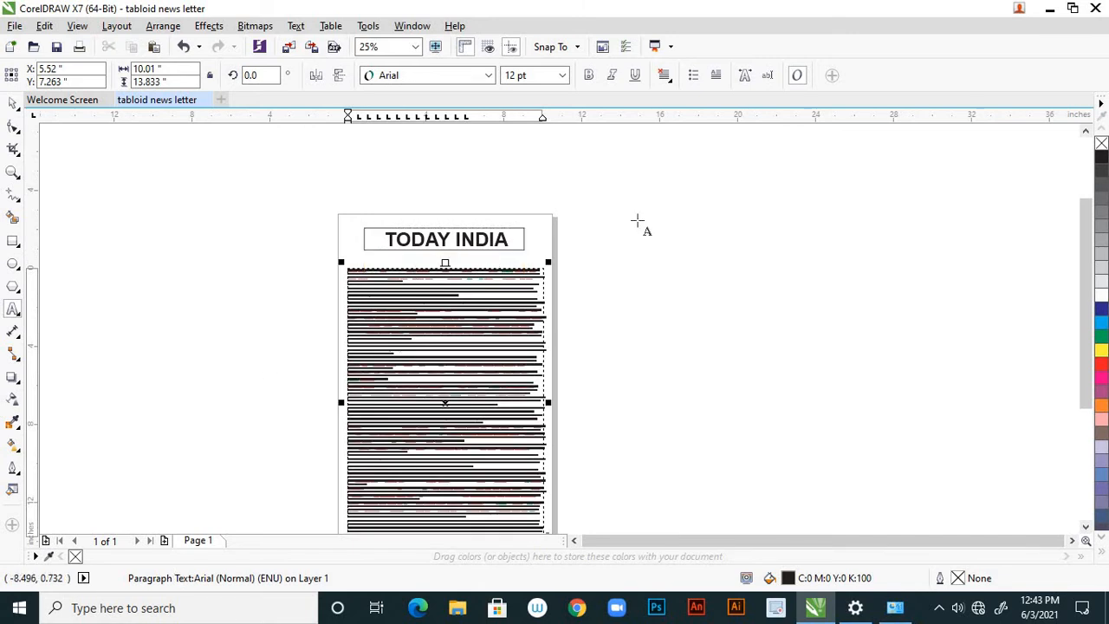
click(665, 76)
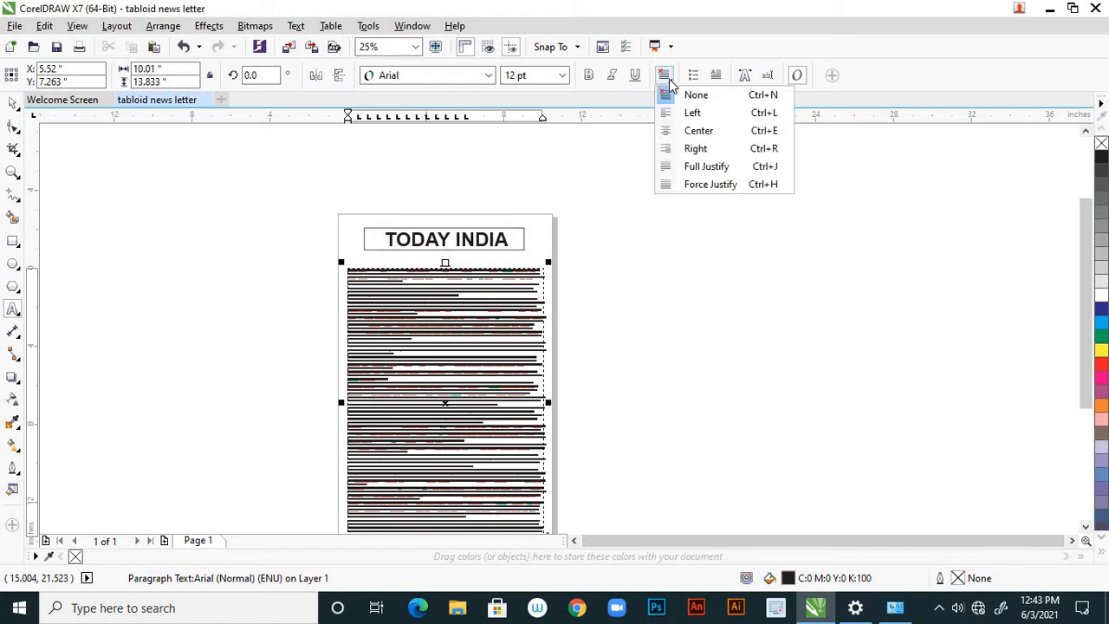
click(697, 131)
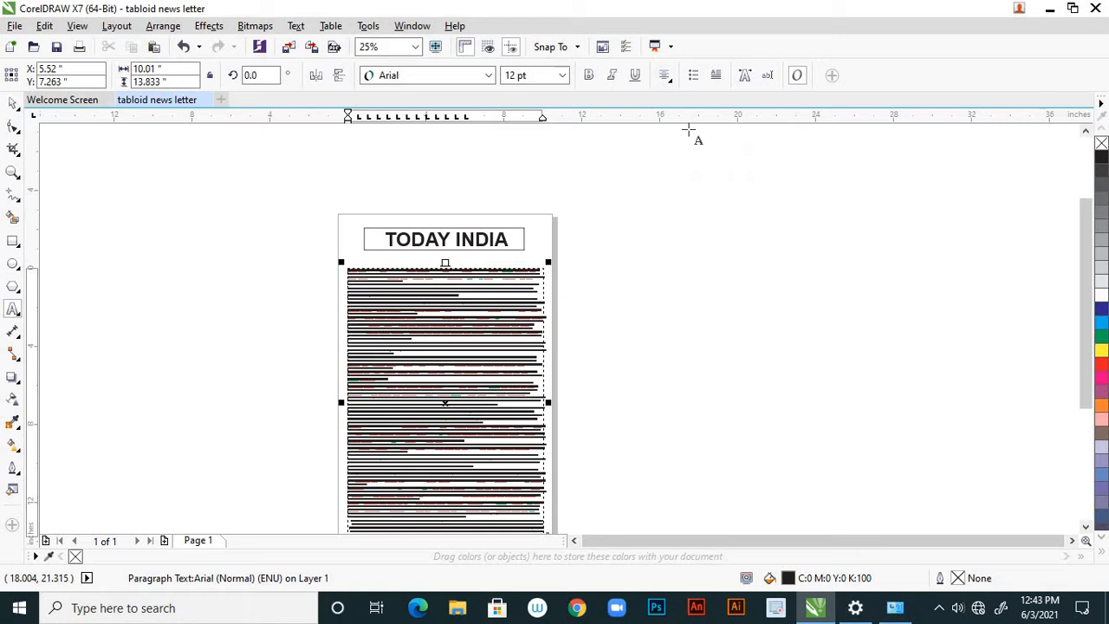
click(370, 30)
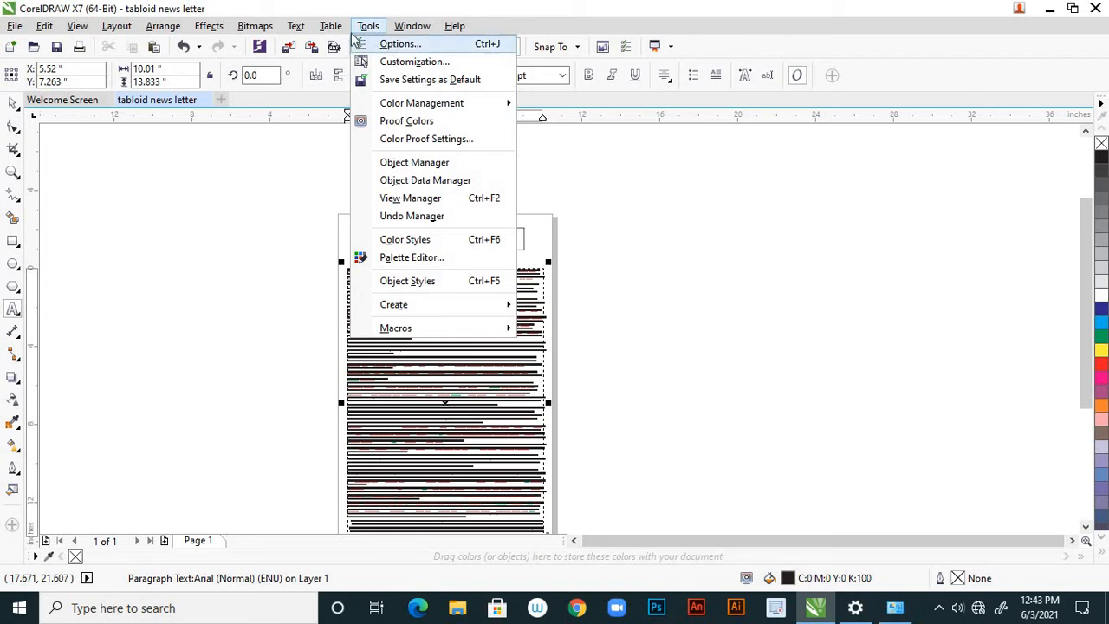
mouse_move(343, 33)
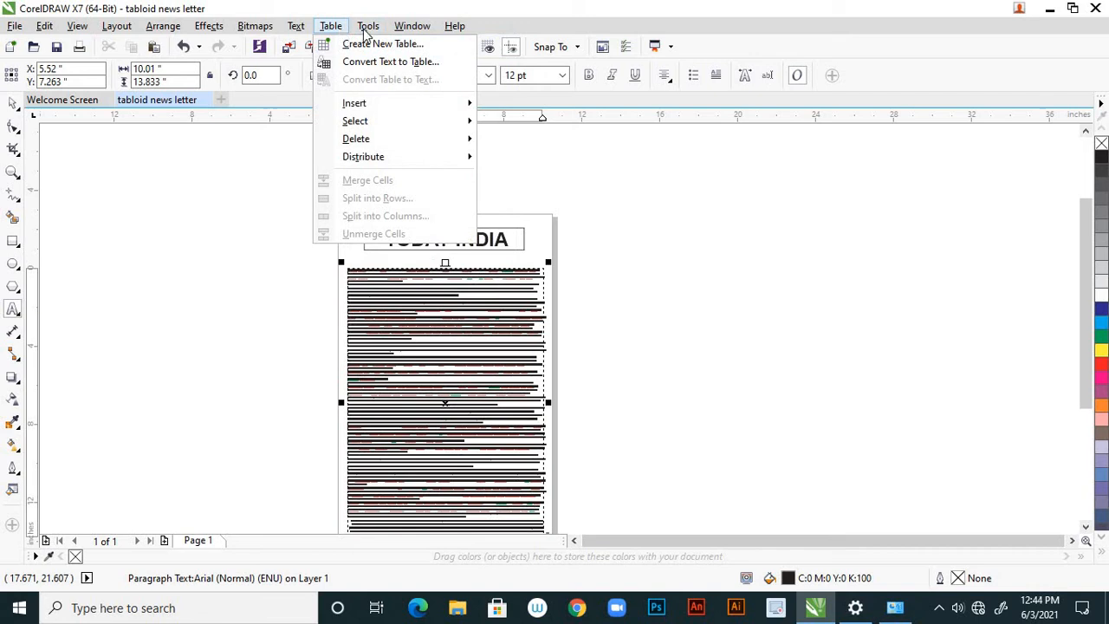
click(394, 44)
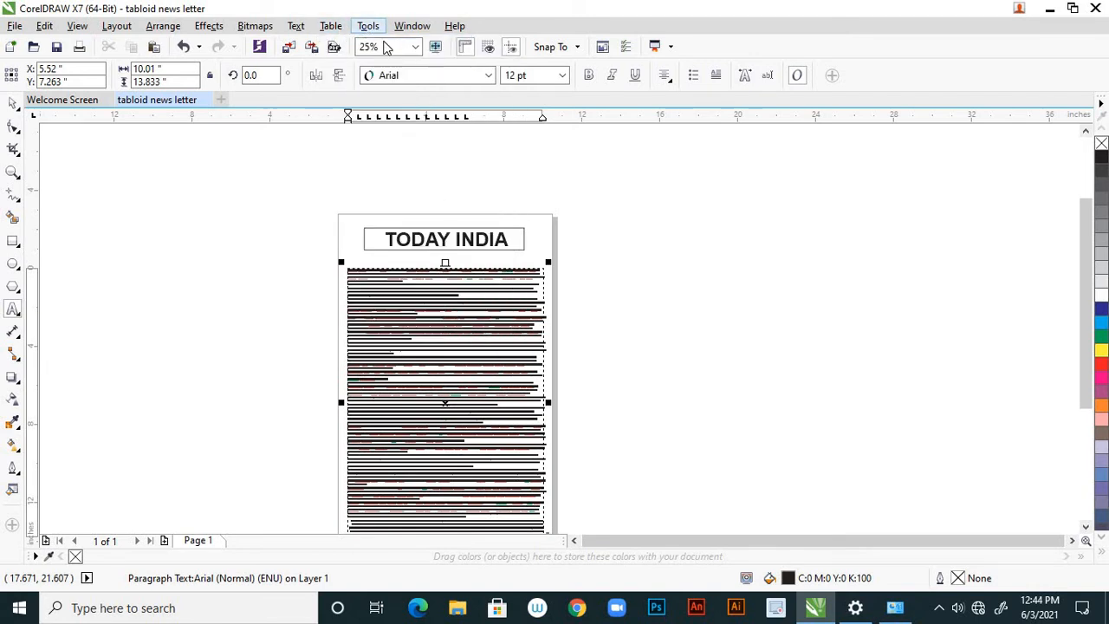
drag(553, 141, 644, 221)
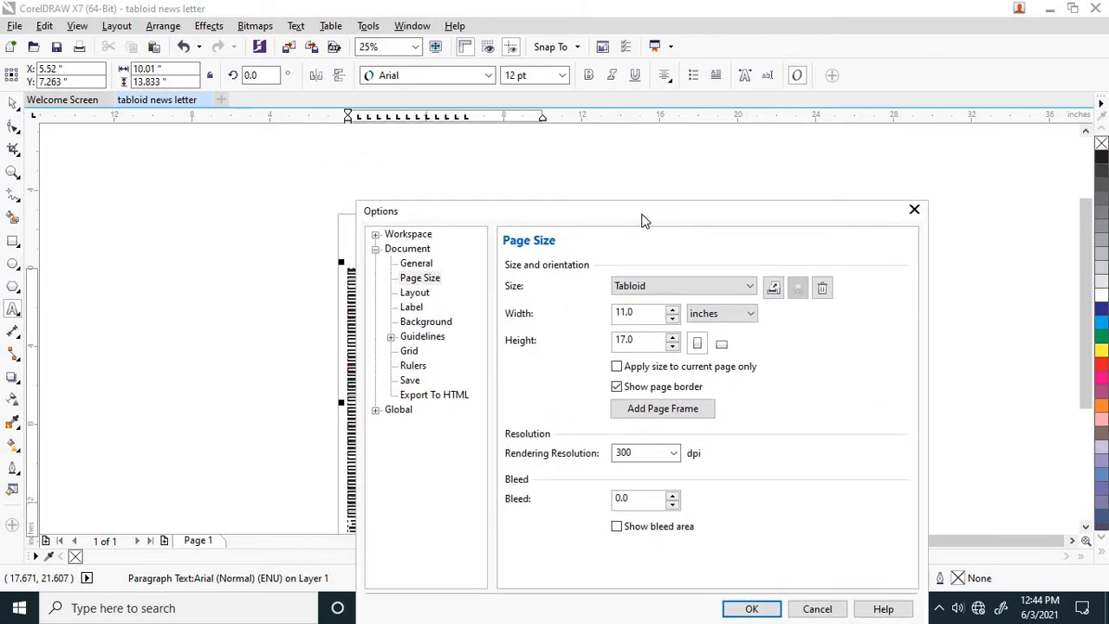
click(416, 294)
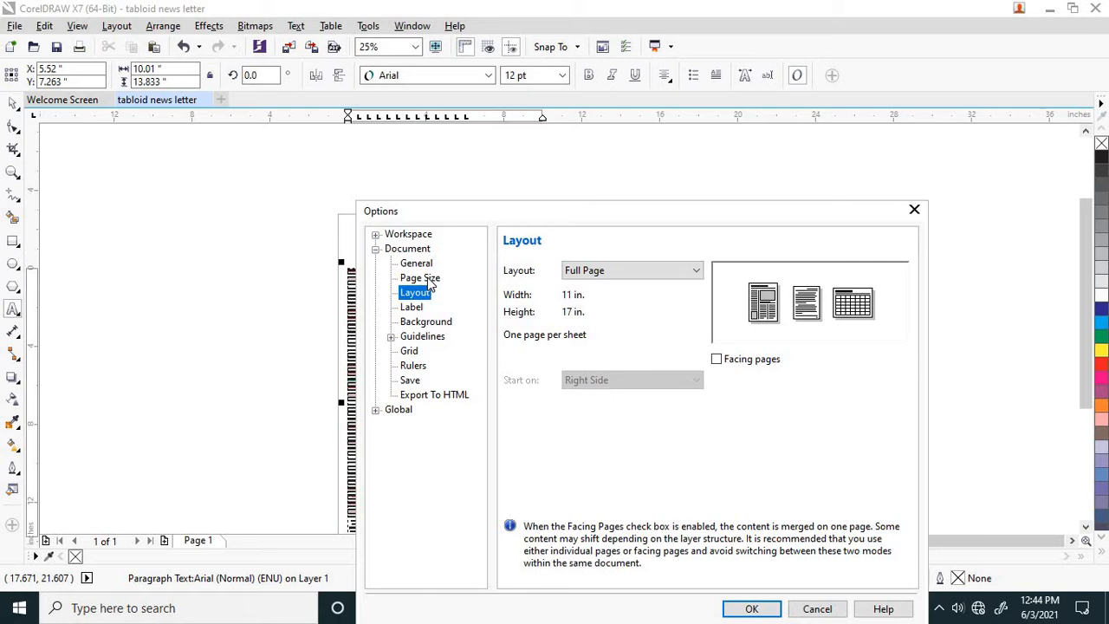
click(428, 278)
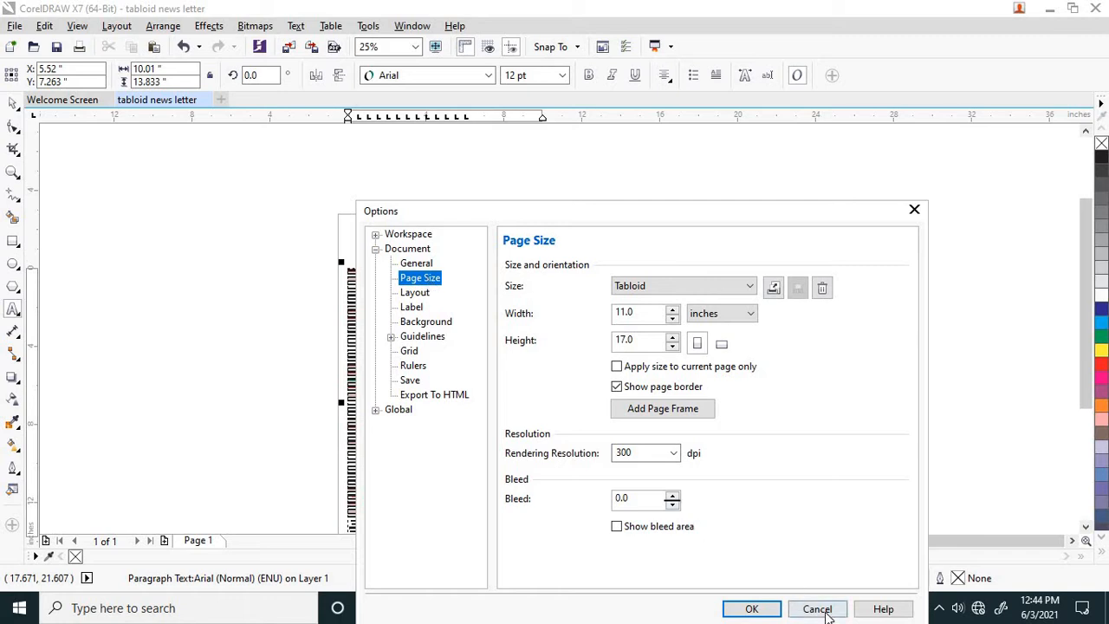
click(823, 610)
Split the placeholder text frame into 4 equal-width columns with 0.5 inch gutters, maintaining the current frame width, and deselect it.
click(121, 27)
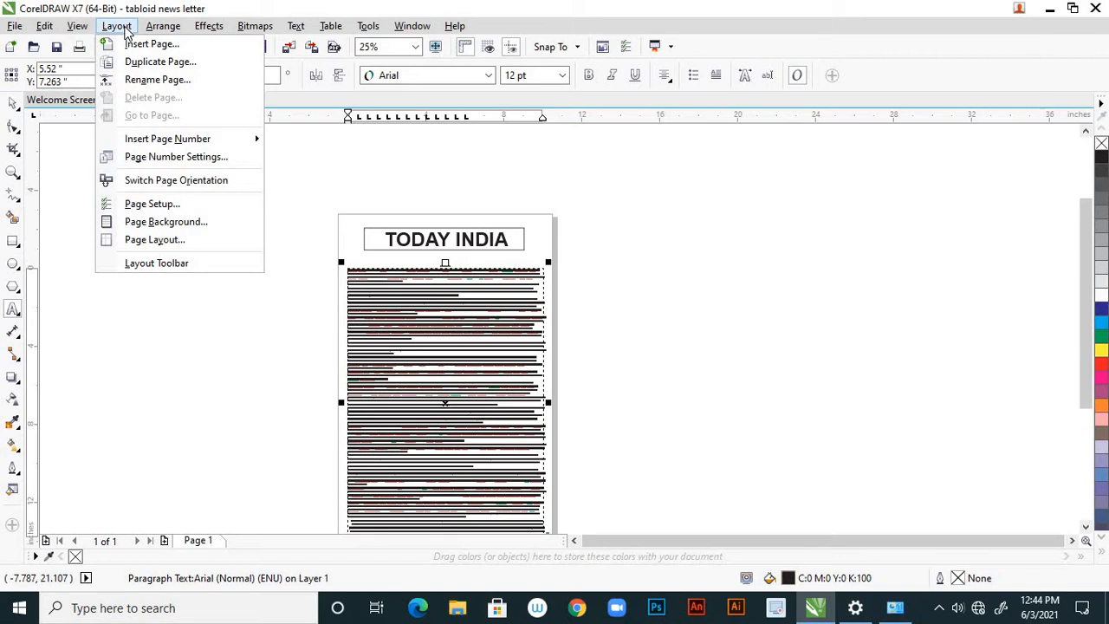
mouse_move(295, 30)
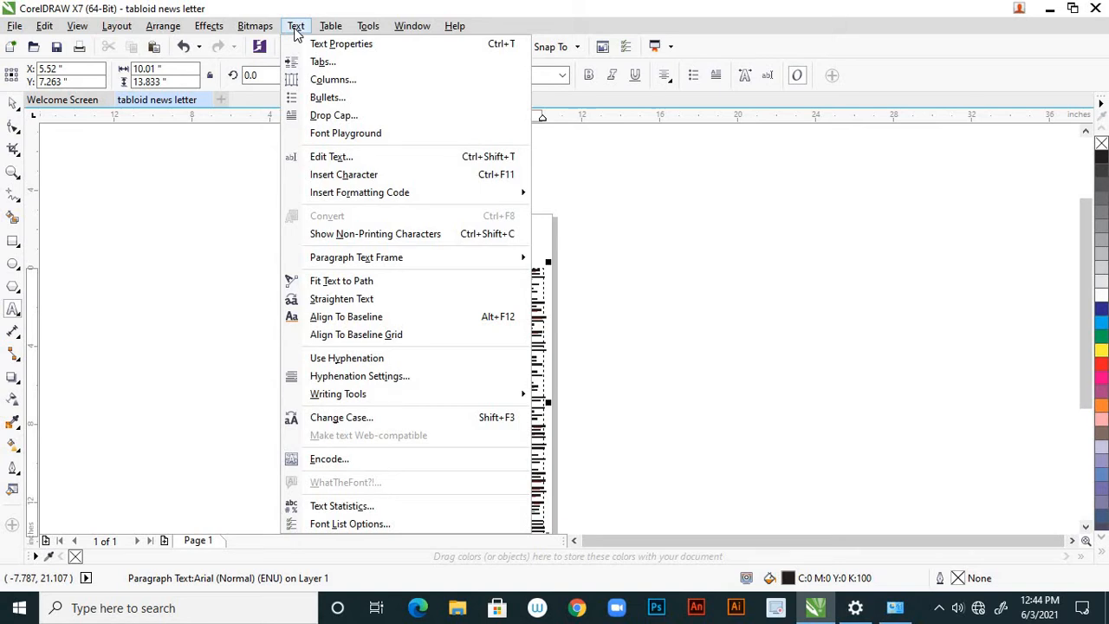
click(323, 81)
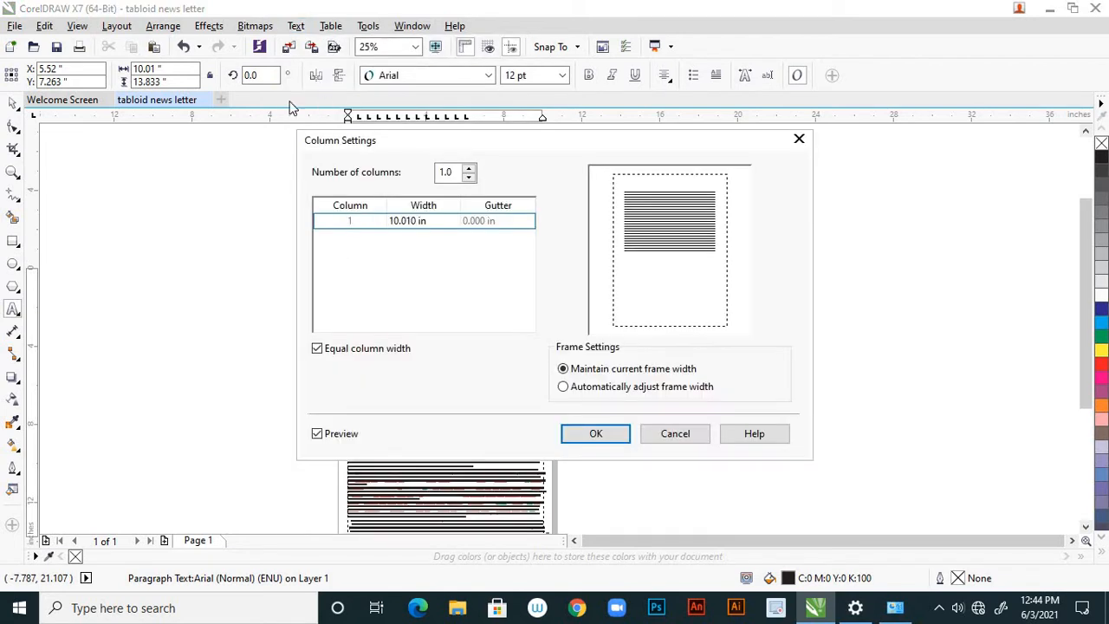
click(469, 169)
click(469, 168)
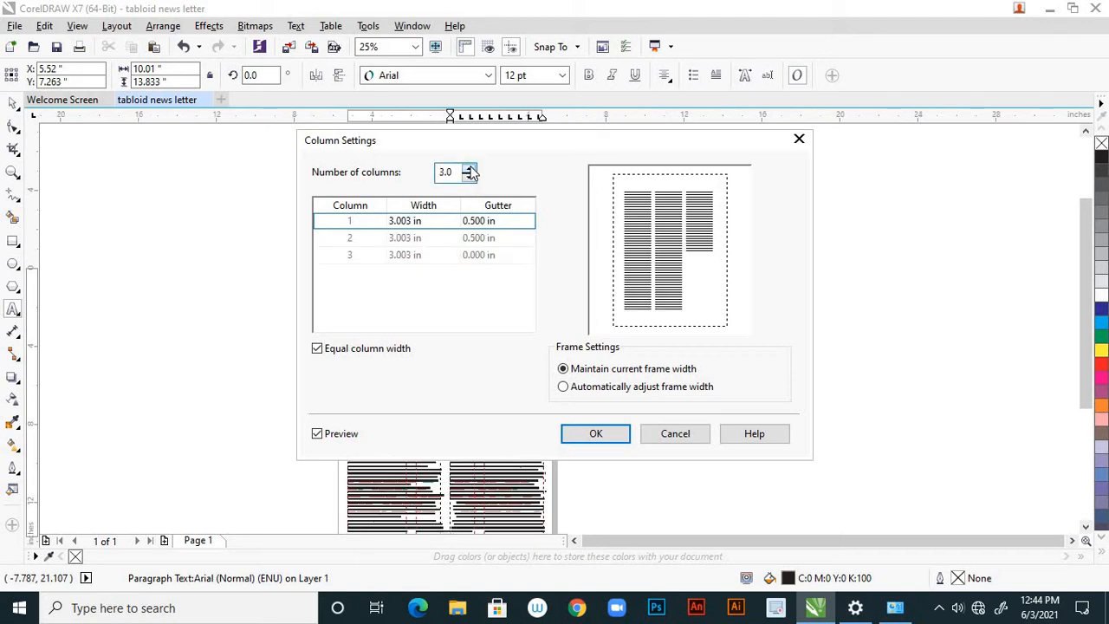
click(469, 168)
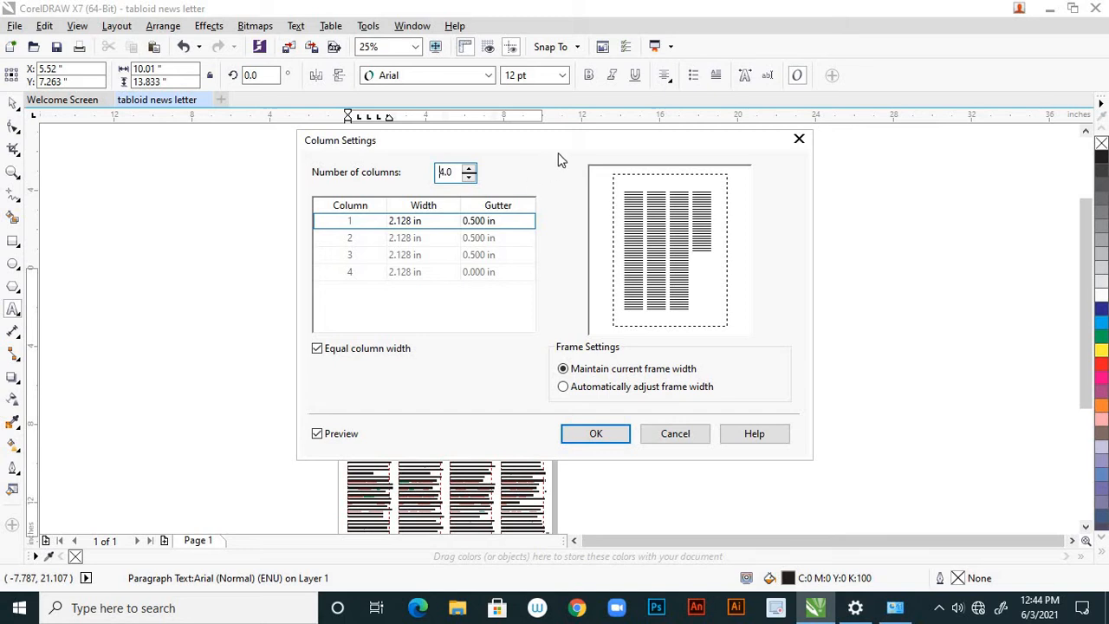
drag(567, 141, 564, 206)
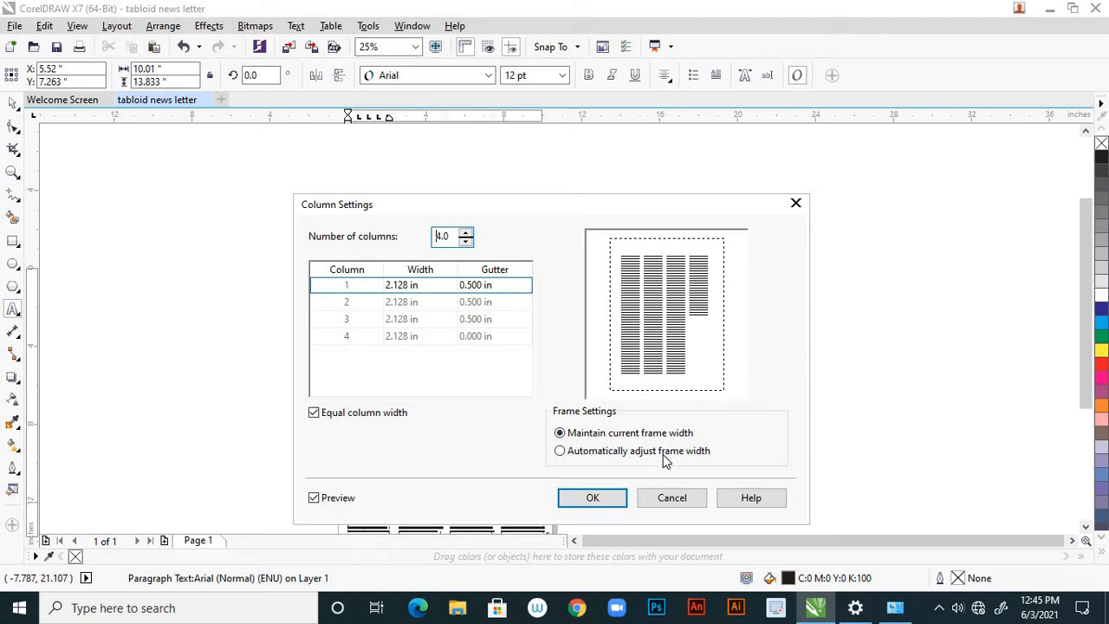
click(596, 497)
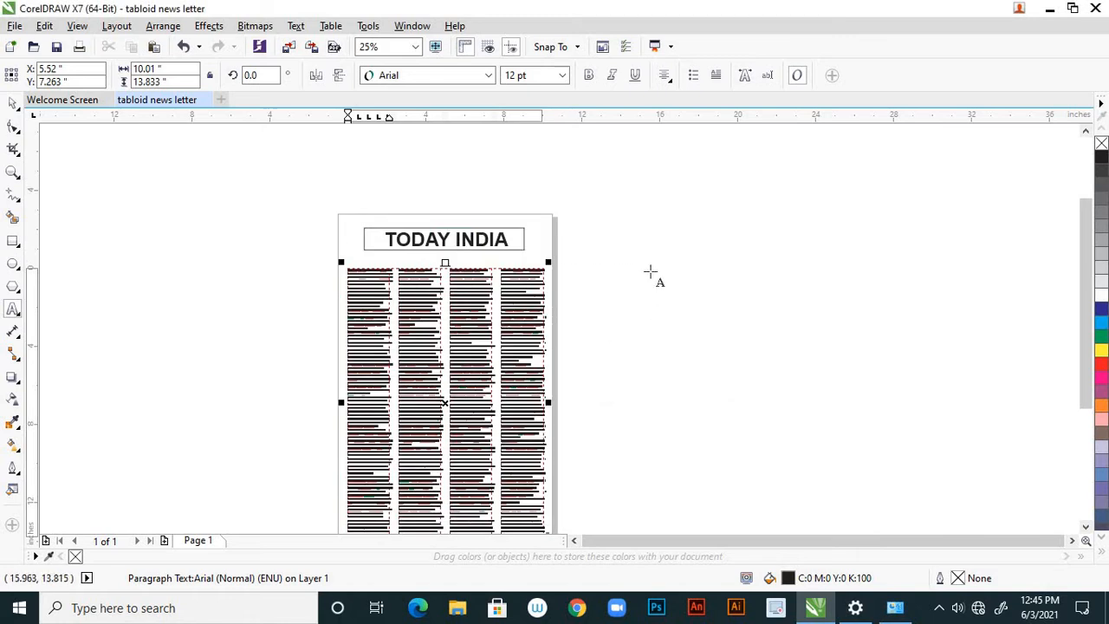
click(12, 106)
click(124, 317)
scroll(508, 240, down, 2)
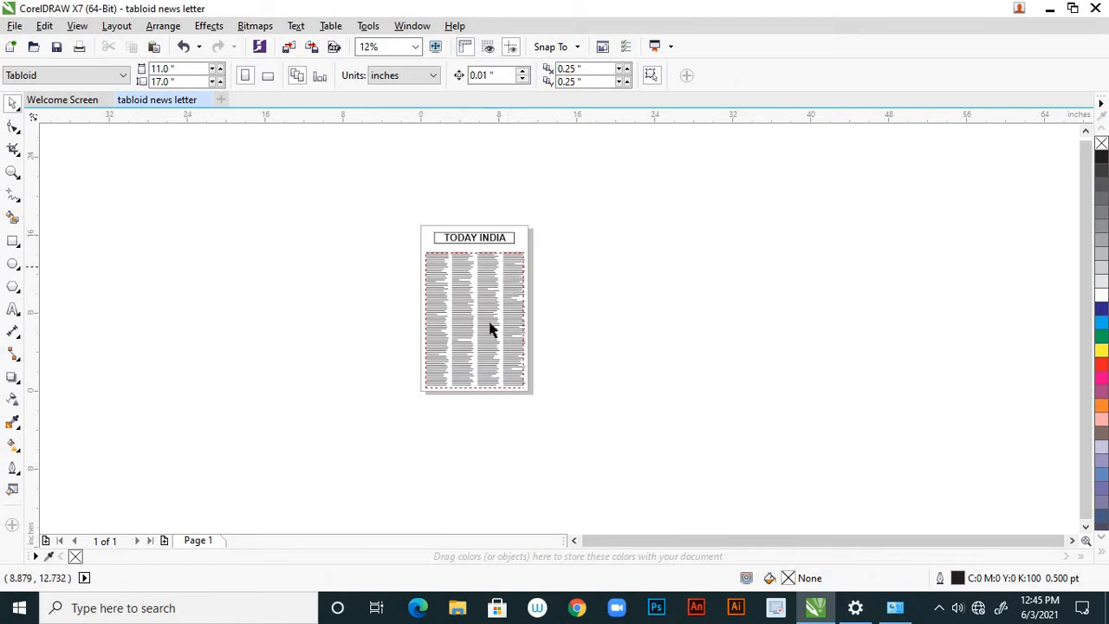
scroll(488, 312, up, 2)
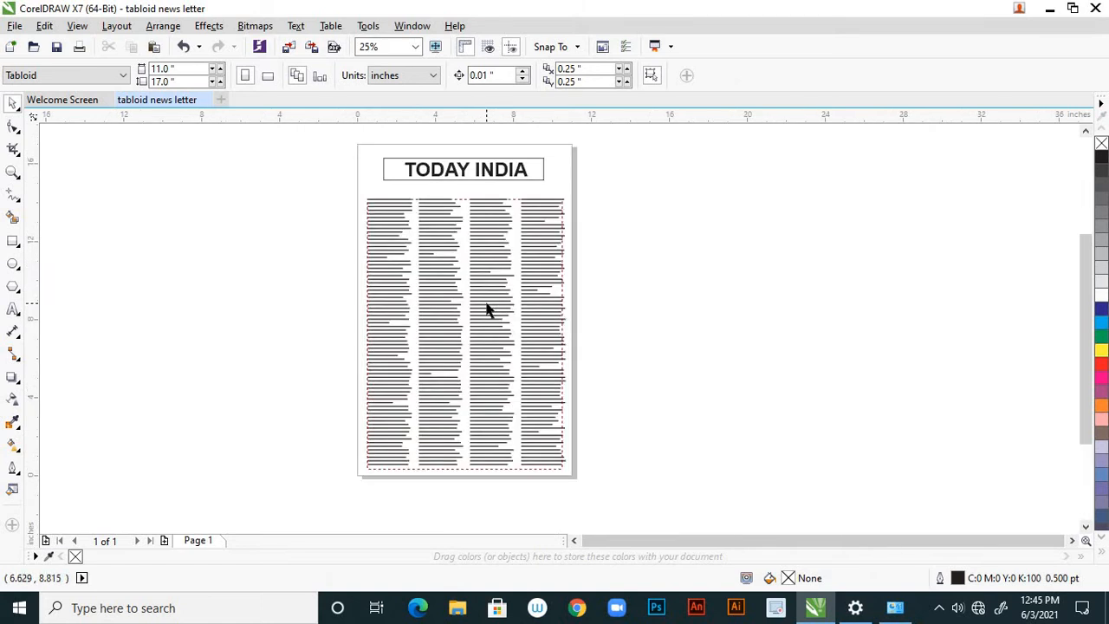
scroll(618, 319, down, 2)
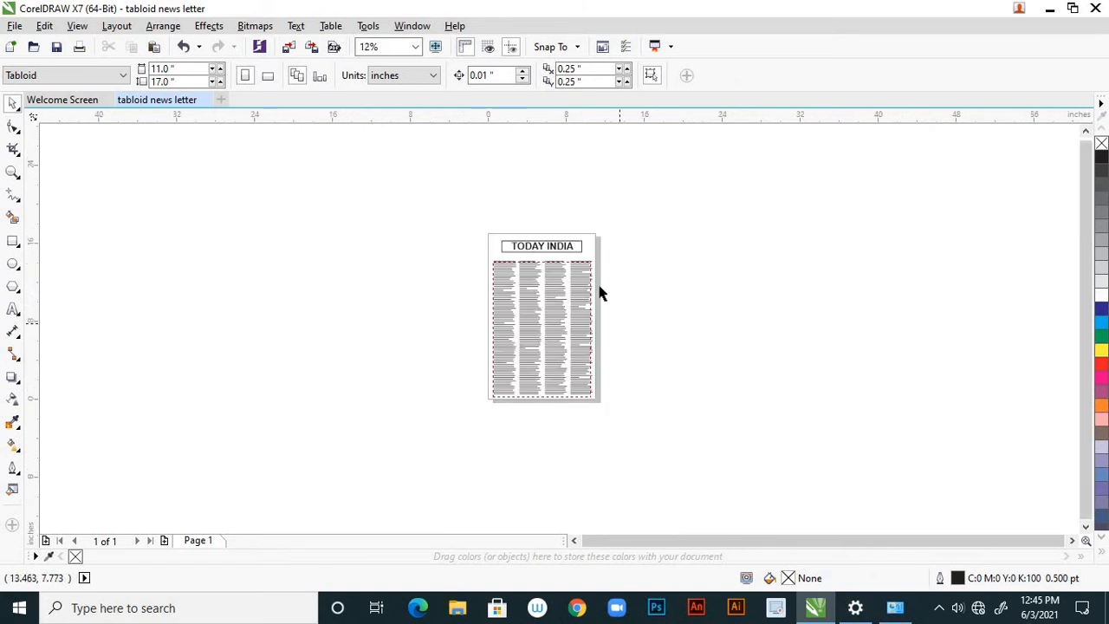
scroll(573, 272, up, 2)
scroll(565, 247, down, 2)
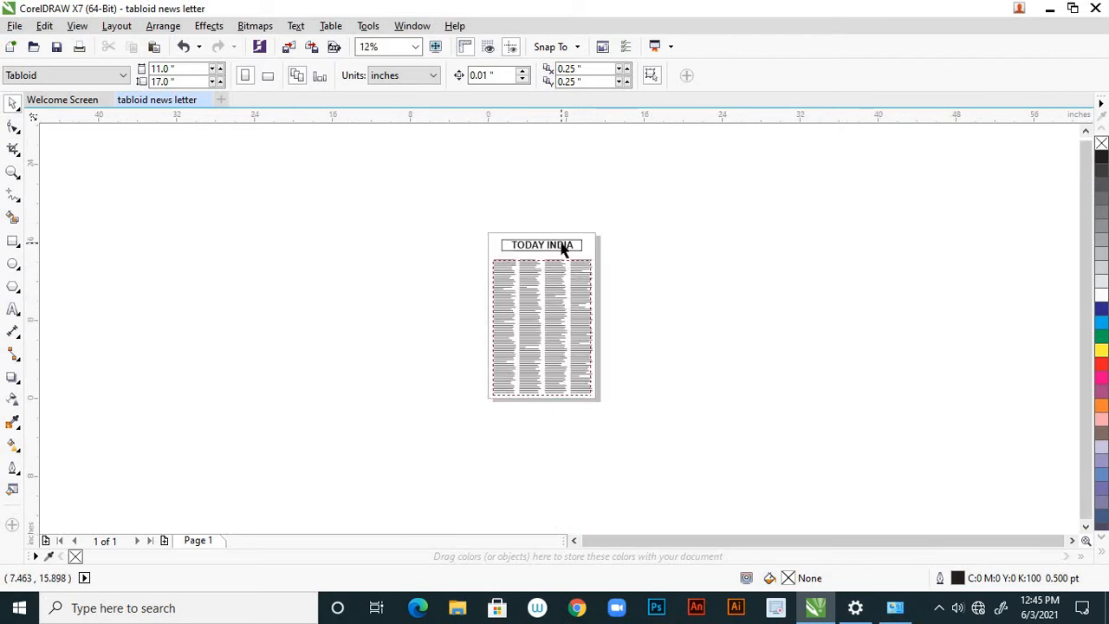
Scale the box around the TODAY INDIA title down about its centre to about 7.98 by 1.09 inches.
scroll(564, 249, up, 2)
click(559, 258)
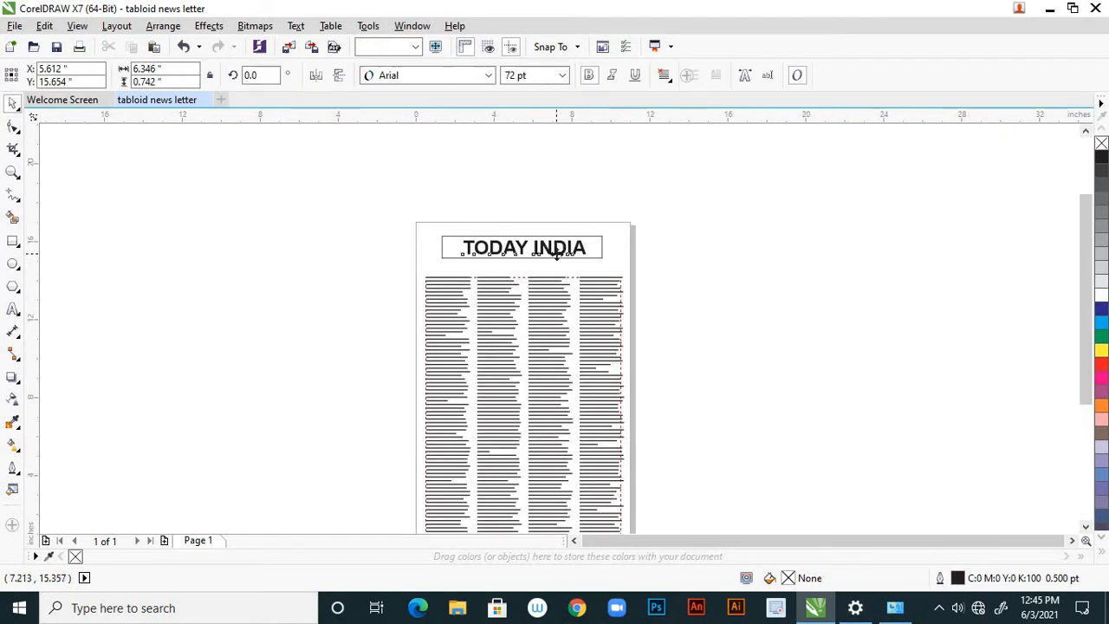
scroll(556, 255, up, 2)
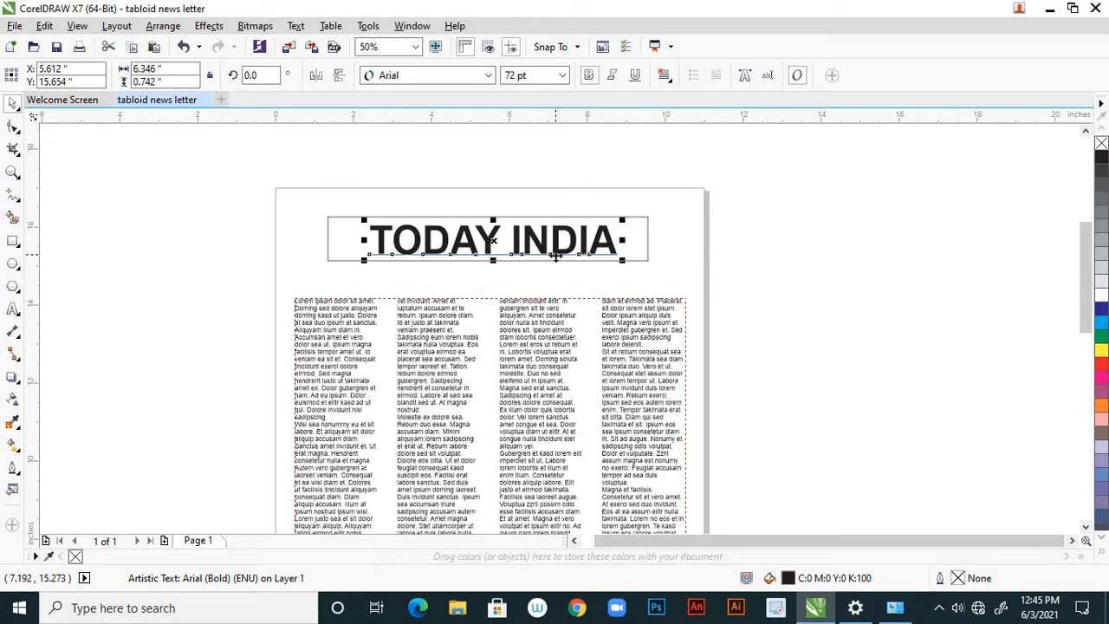
click(646, 260)
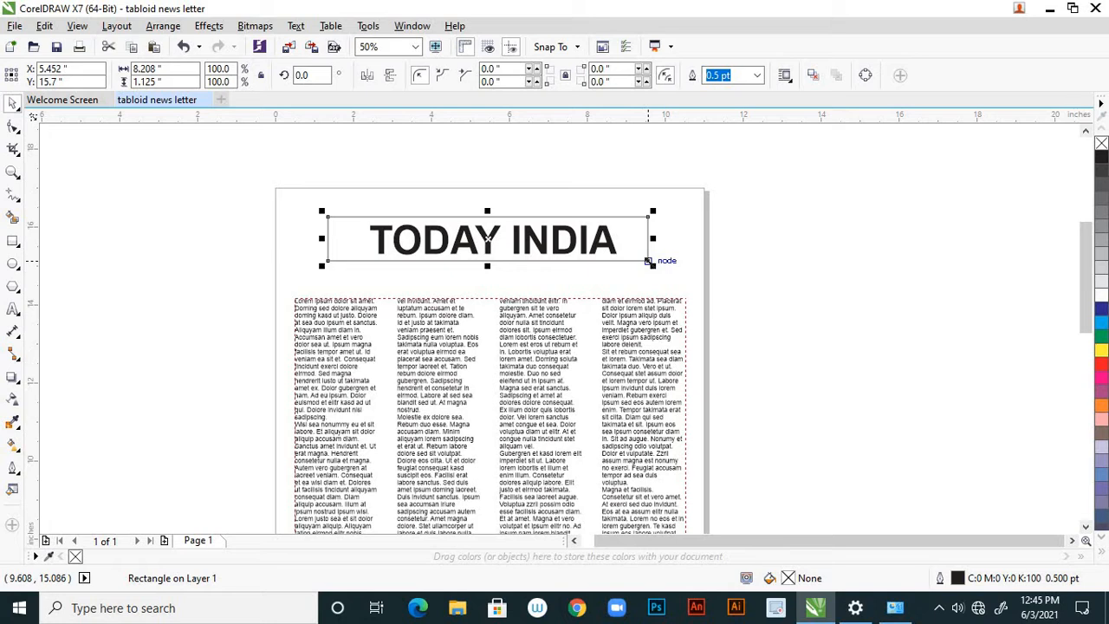
drag(650, 261, 638, 257)
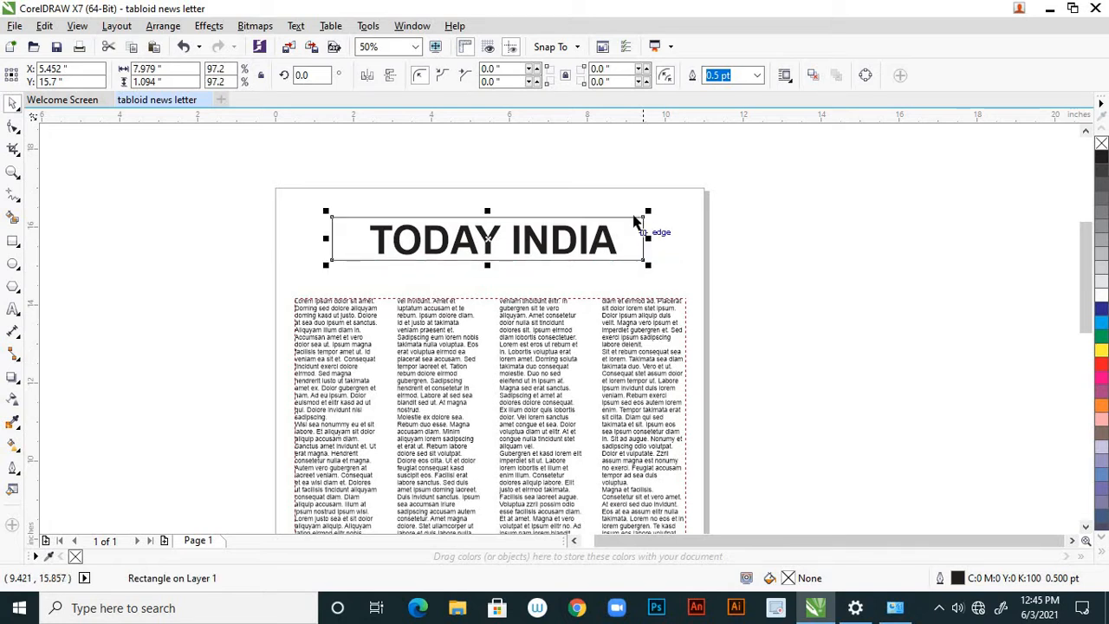
Narrow the masthead box to about 7.16 inches by adjusting both sides to sit closer to the title, and deselect it.
scroll(642, 252, up, 3)
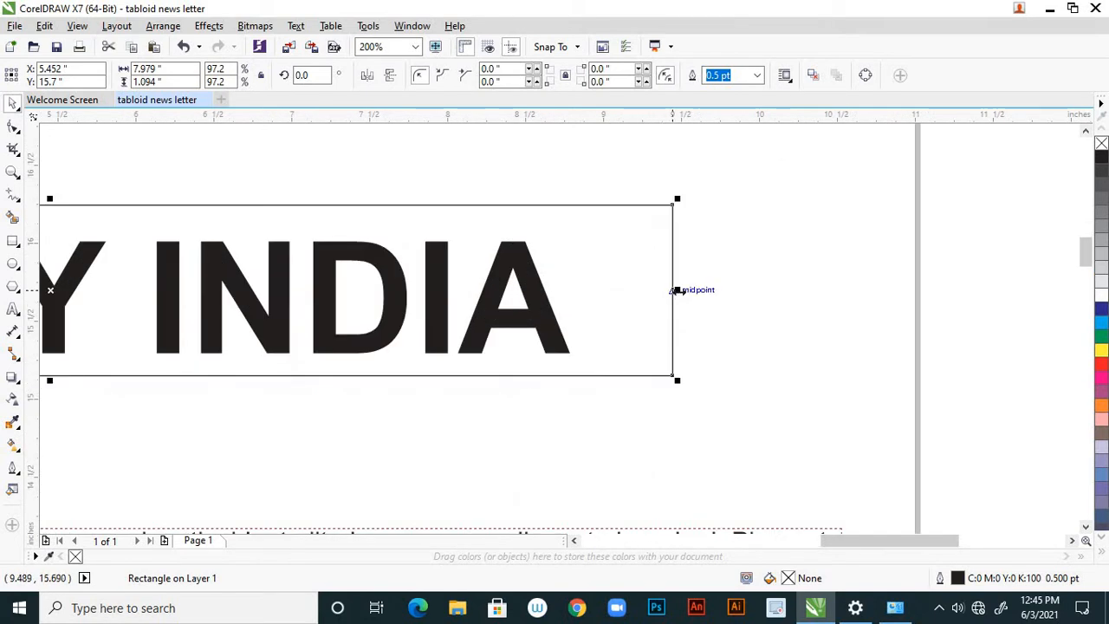
drag(674, 292, 618, 305)
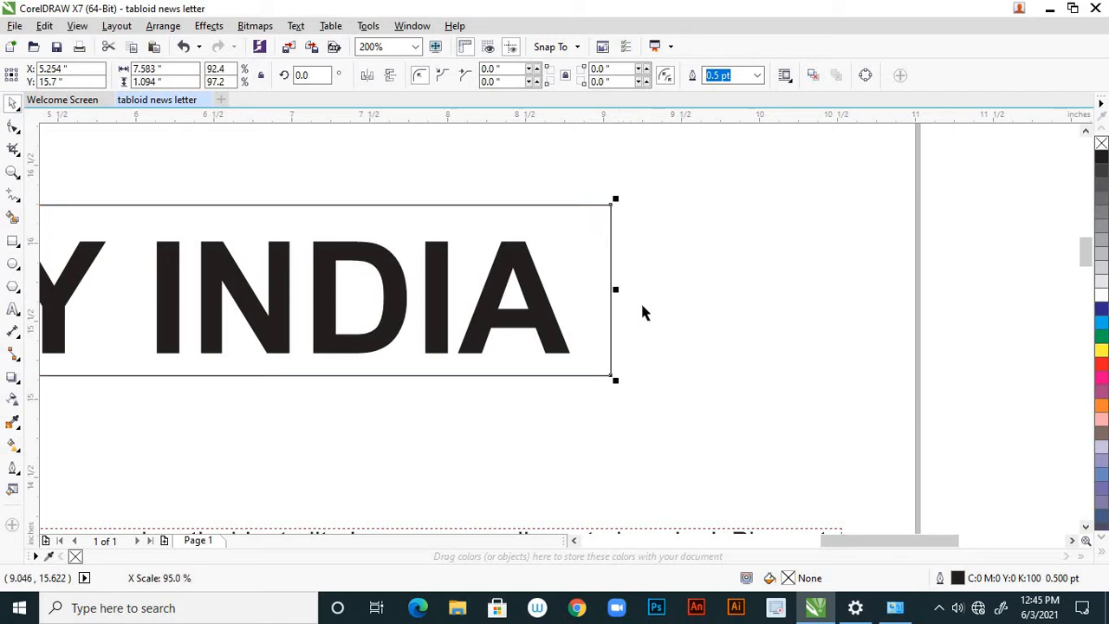
scroll(683, 322, down, 3)
scroll(579, 330, up, 3)
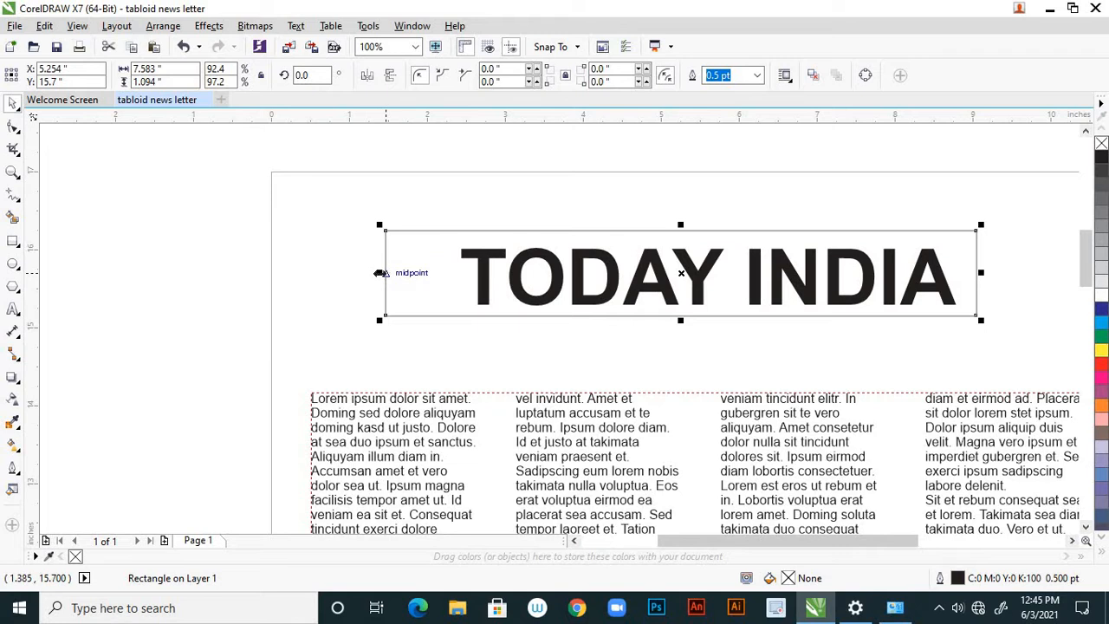
drag(380, 272, 427, 278)
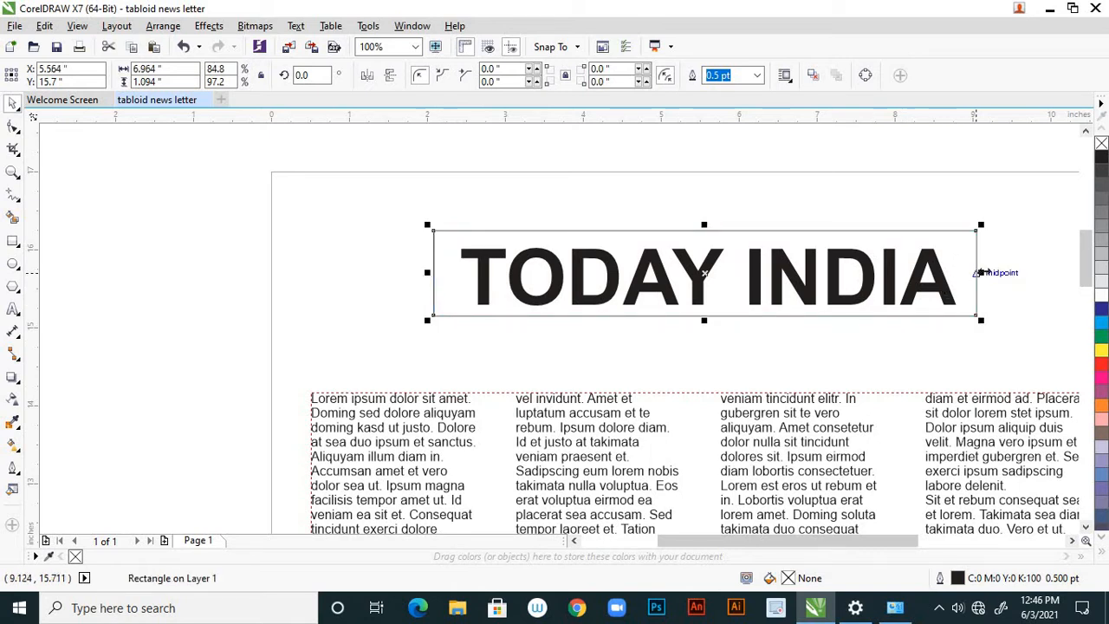
drag(983, 272, 997, 272)
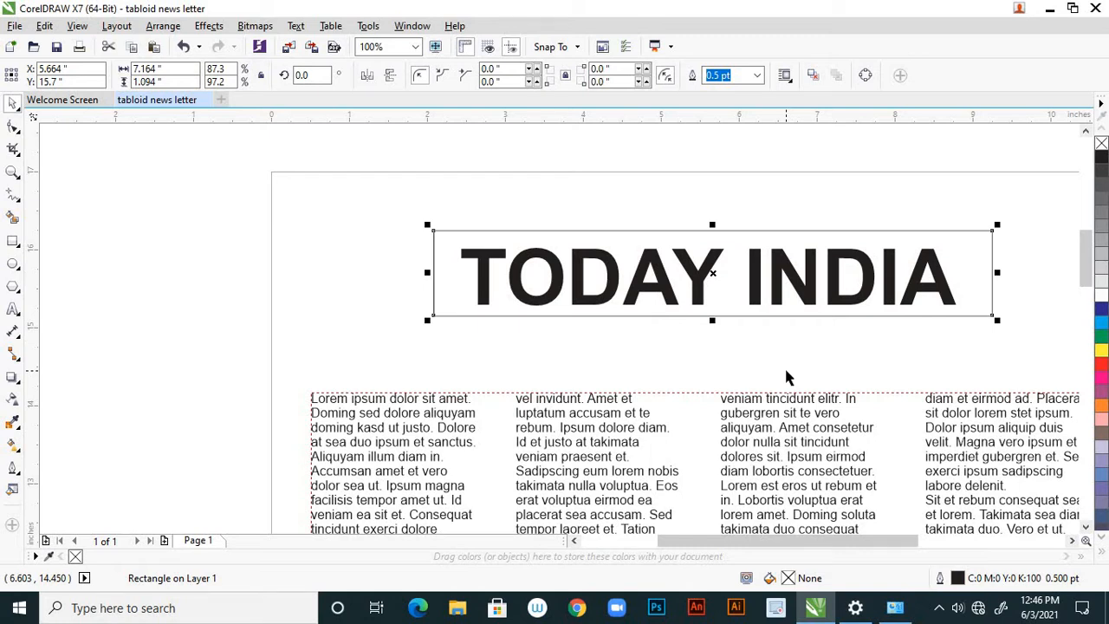
click(162, 244)
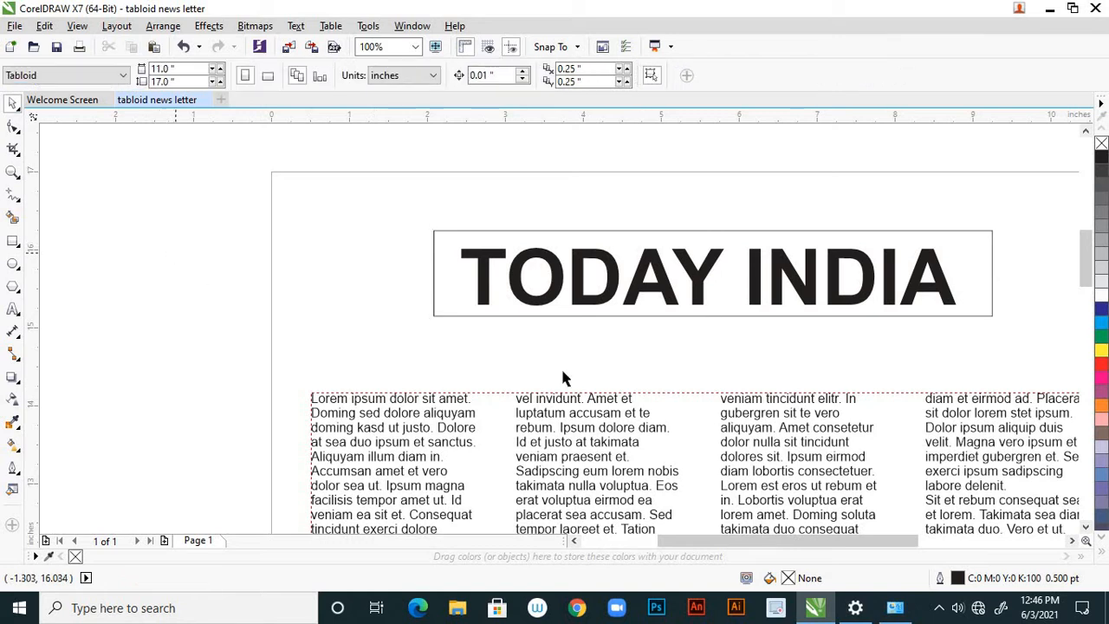
Draw a rectangle about 1.57 by 1.84 inches between the page's left edge and the masthead box.
scroll(551, 368, down, 1)
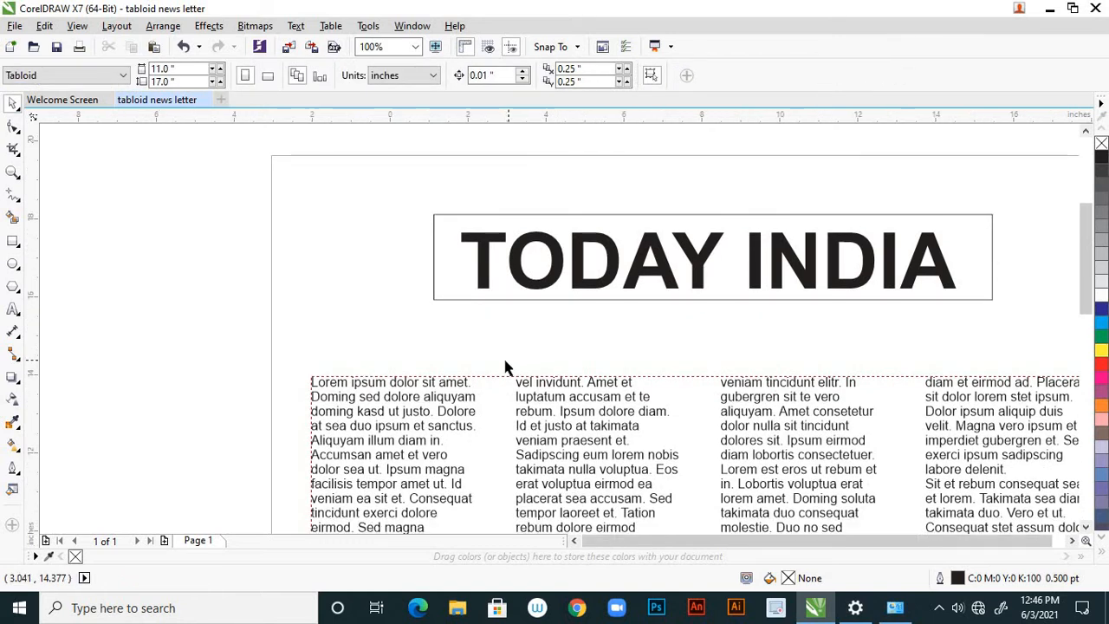
scroll(536, 375, down, 4)
scroll(581, 373, up, 1)
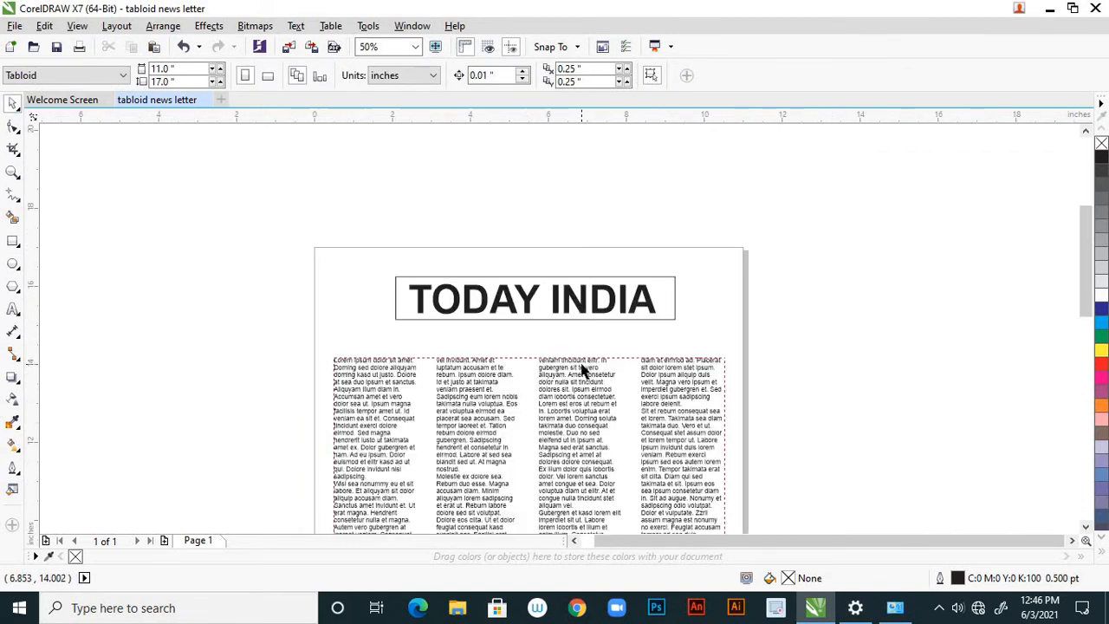
scroll(576, 316, down, 1)
scroll(579, 326, up, 1)
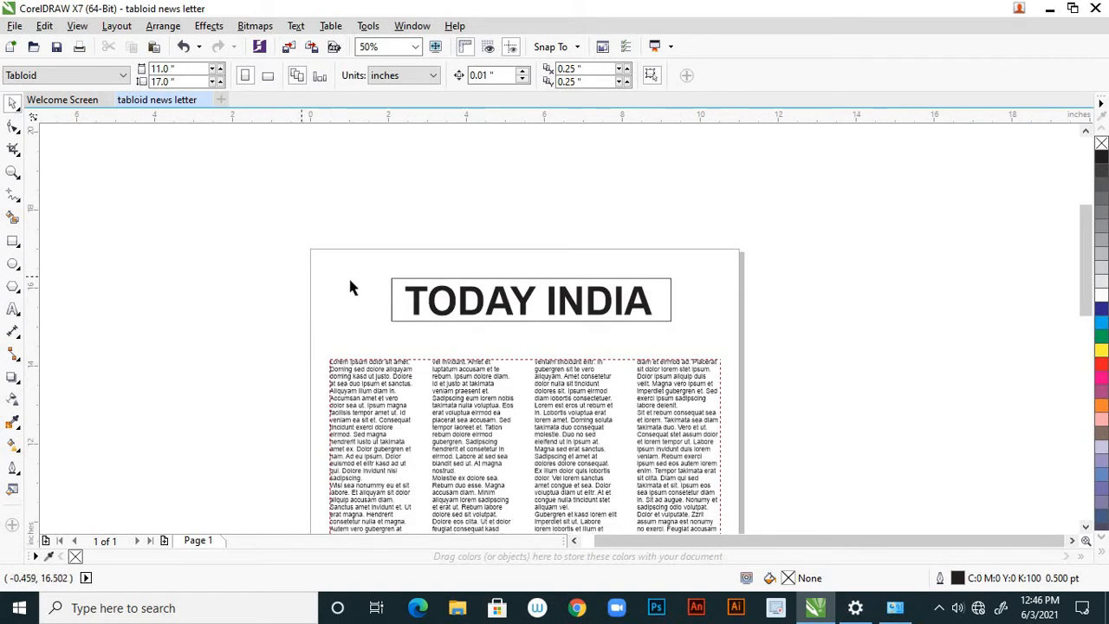
click(13, 241)
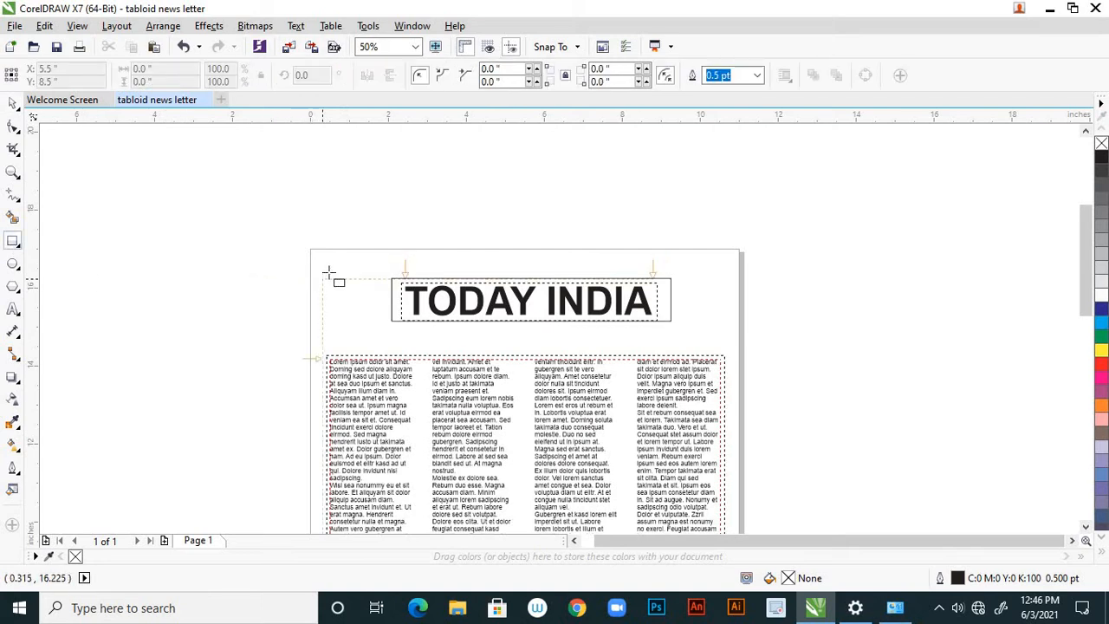
drag(323, 270, 378, 339)
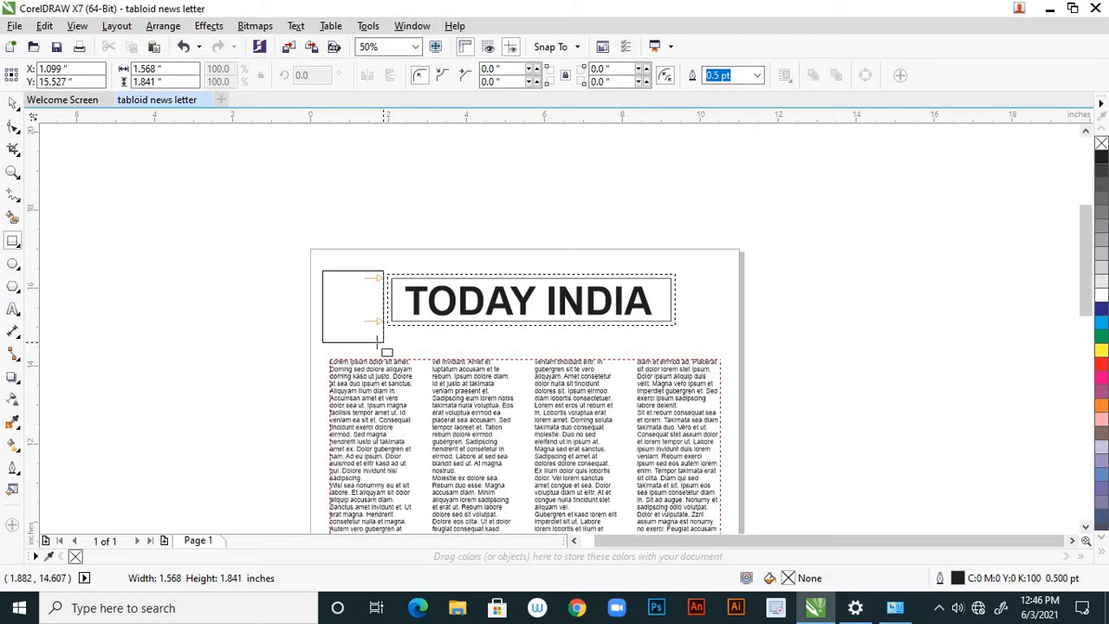
drag(384, 343, 384, 342)
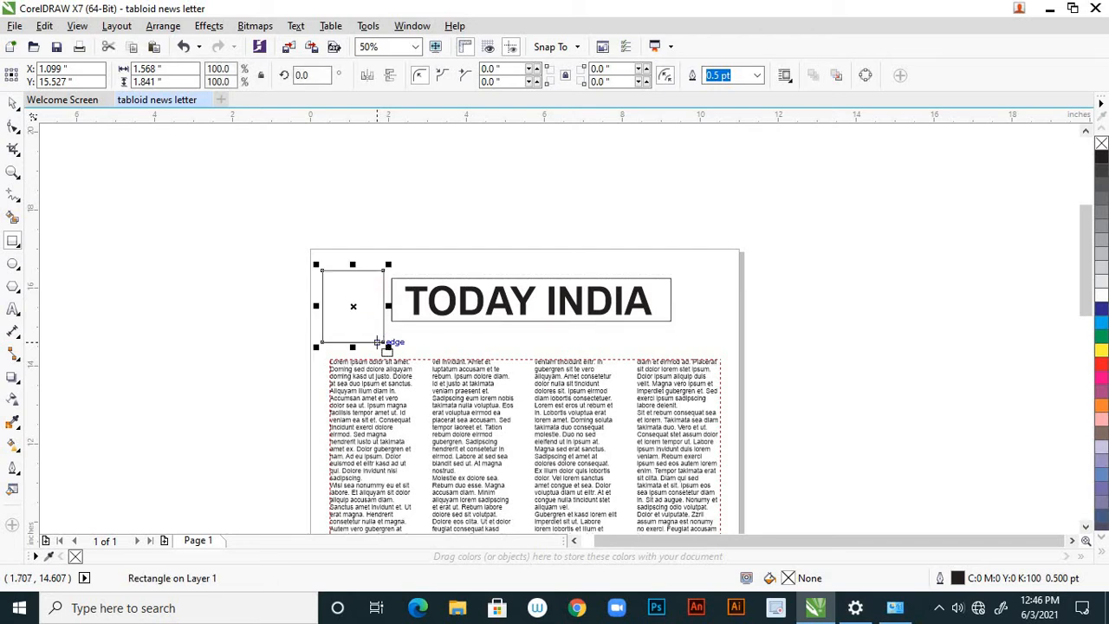
click(12, 103)
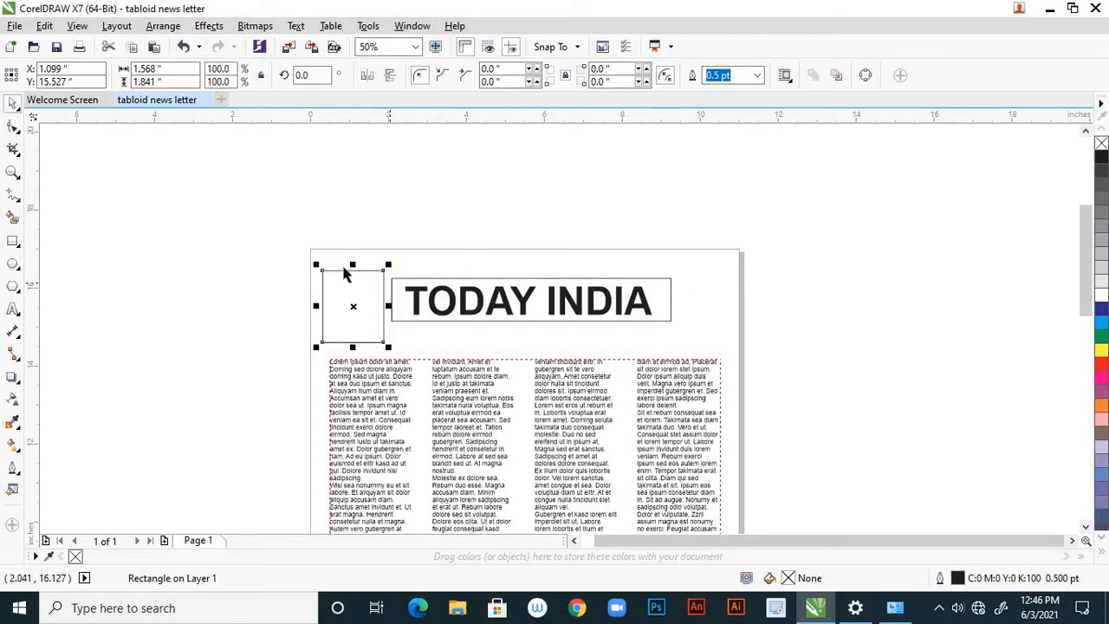
Raise the top edge of the small rectangle to make it about 2.04 inches tall, and deselect it.
drag(352, 265, 356, 267)
click(335, 215)
scroll(368, 306, down, 2)
scroll(393, 324, up, 1)
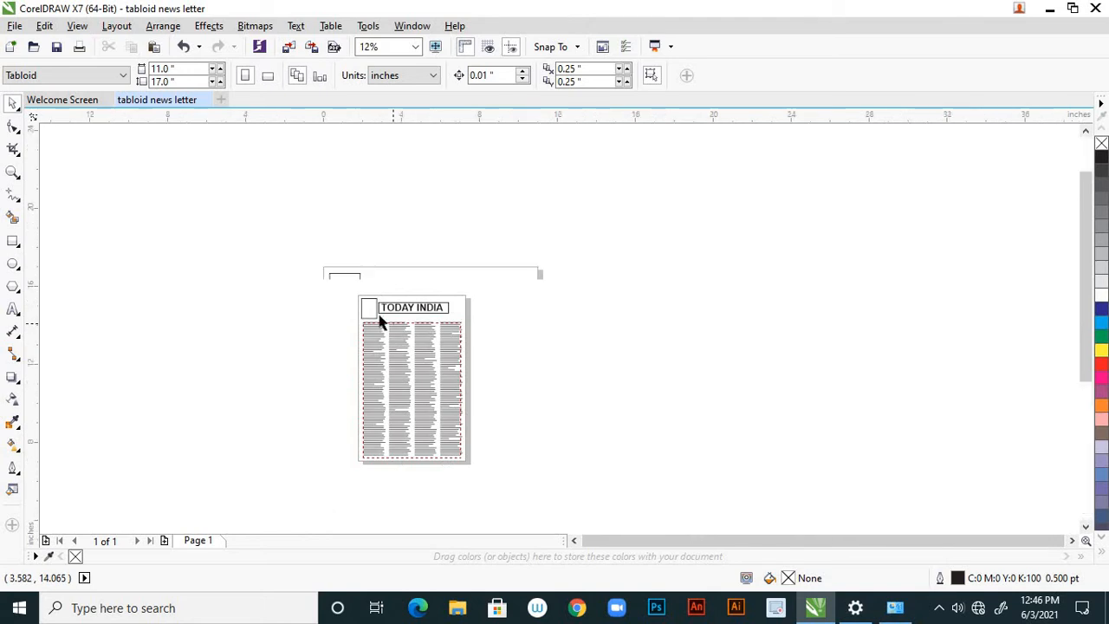
scroll(381, 321, up, 1)
Lower the small rectangle's top edge to bring its height to about 1.84 inches, and deselect it.
click(305, 224)
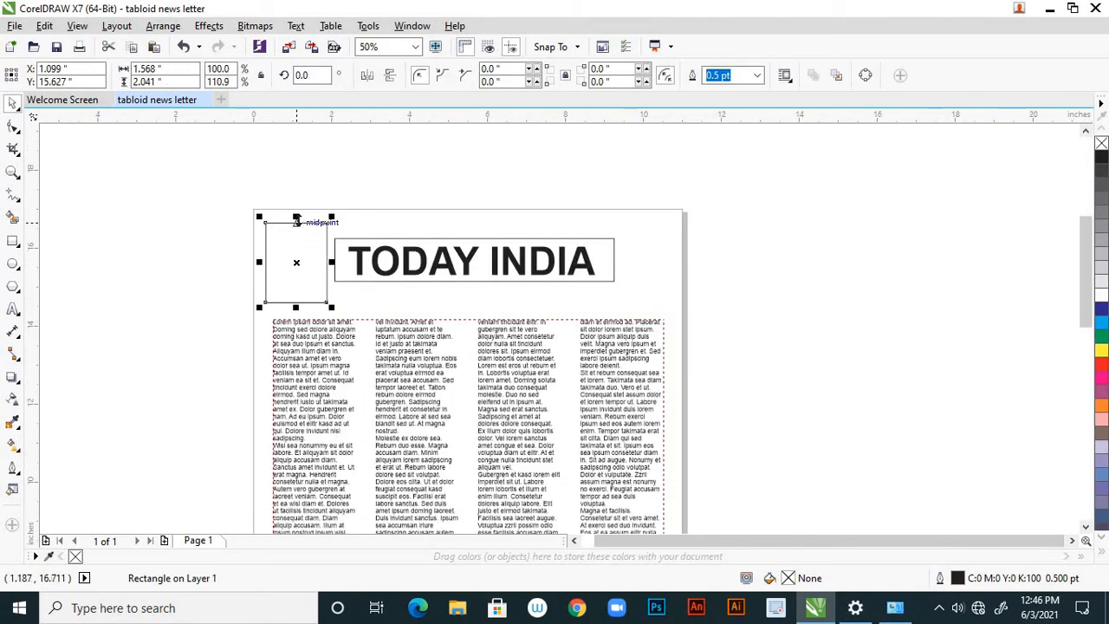
scroll(299, 219, up, 1)
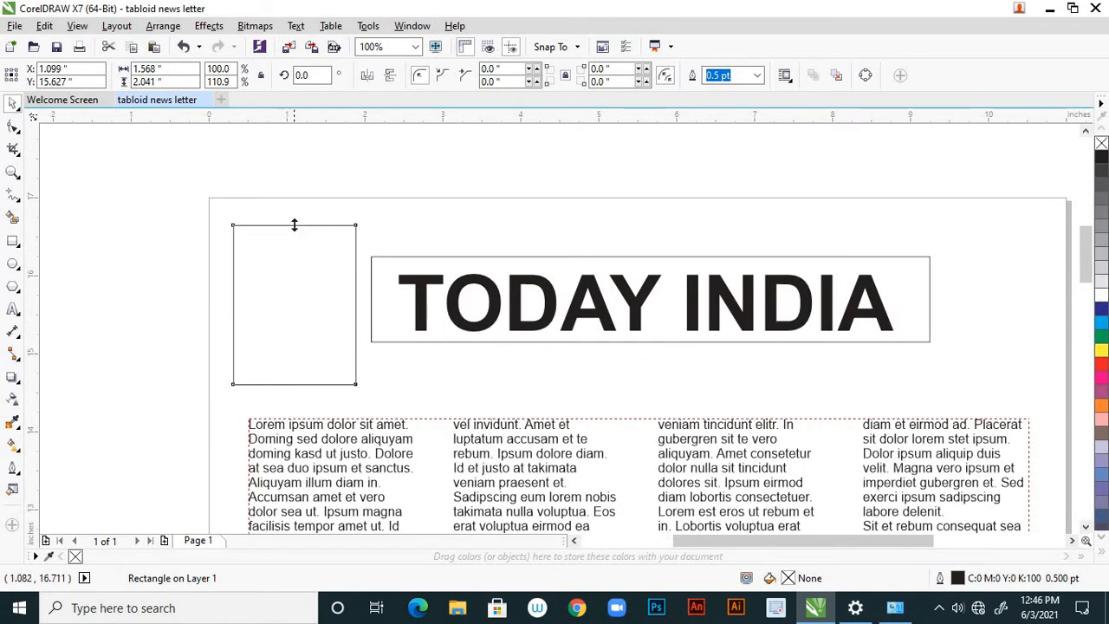
drag(294, 219, 294, 234)
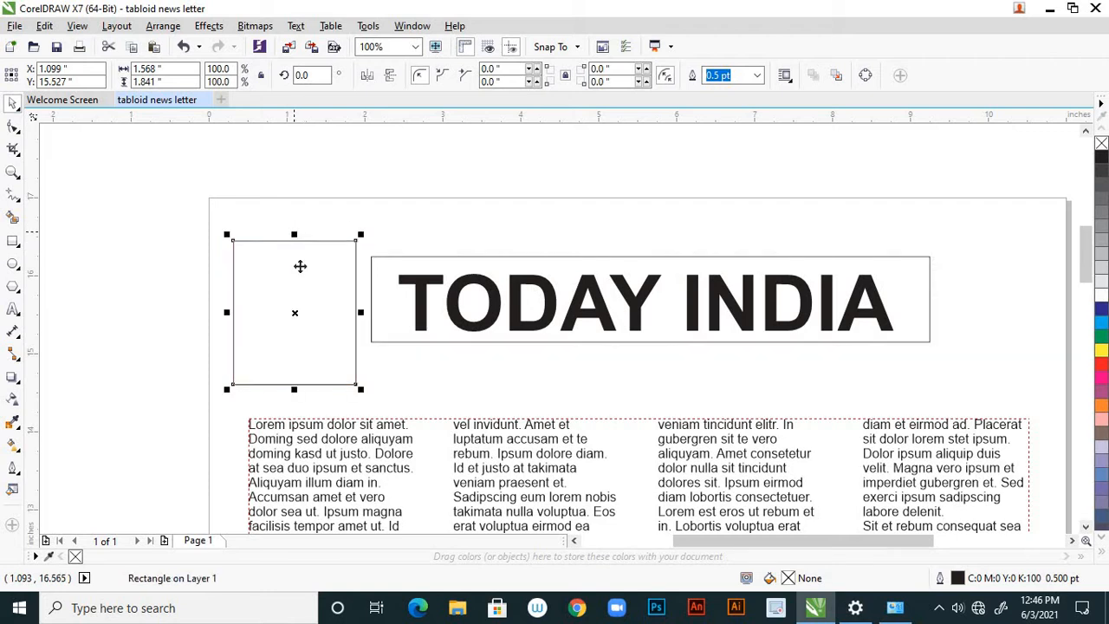
scroll(368, 367, down, 1)
click(249, 340)
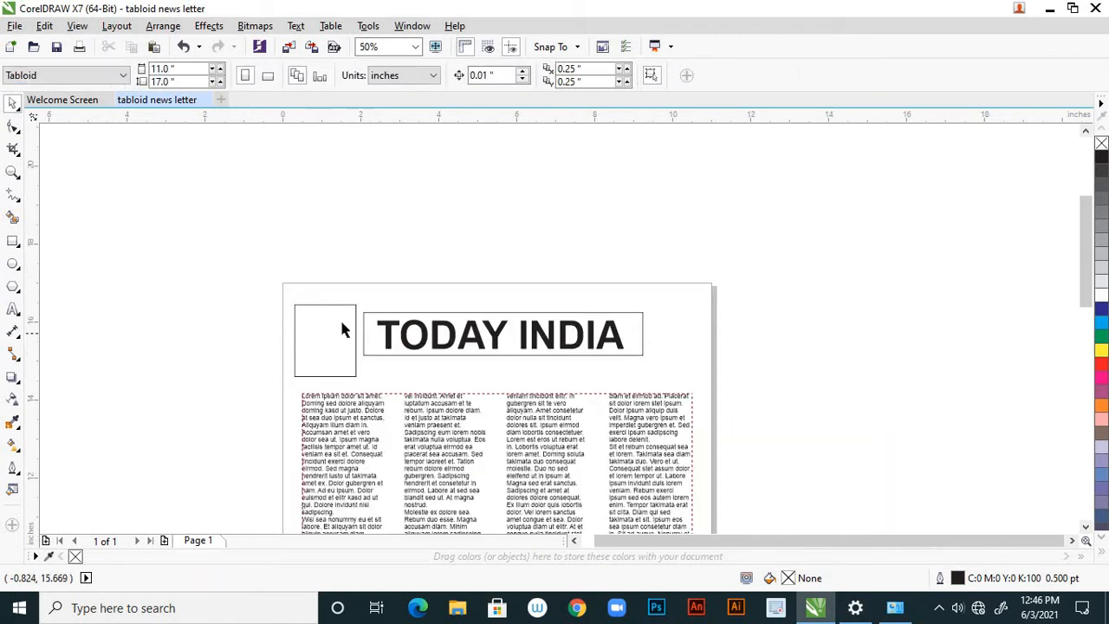
scroll(367, 367, down, 1)
scroll(351, 357, up, 1)
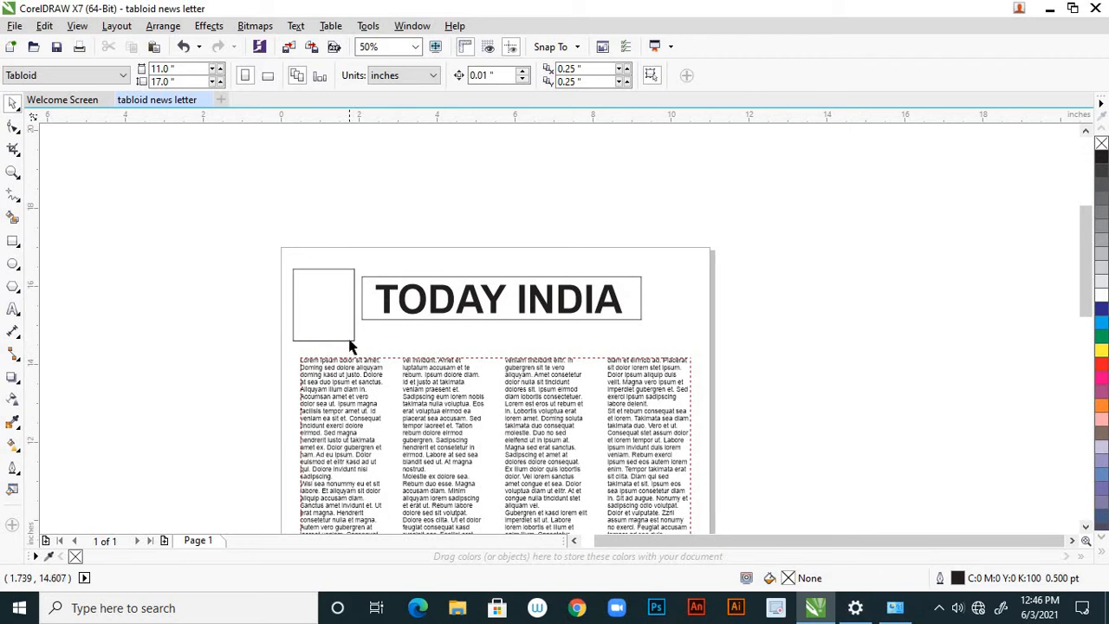
click(349, 340)
click(177, 327)
Nudge the TODAY INDIA title and its box down together by about 0.11 inch, and deselect them.
click(546, 308)
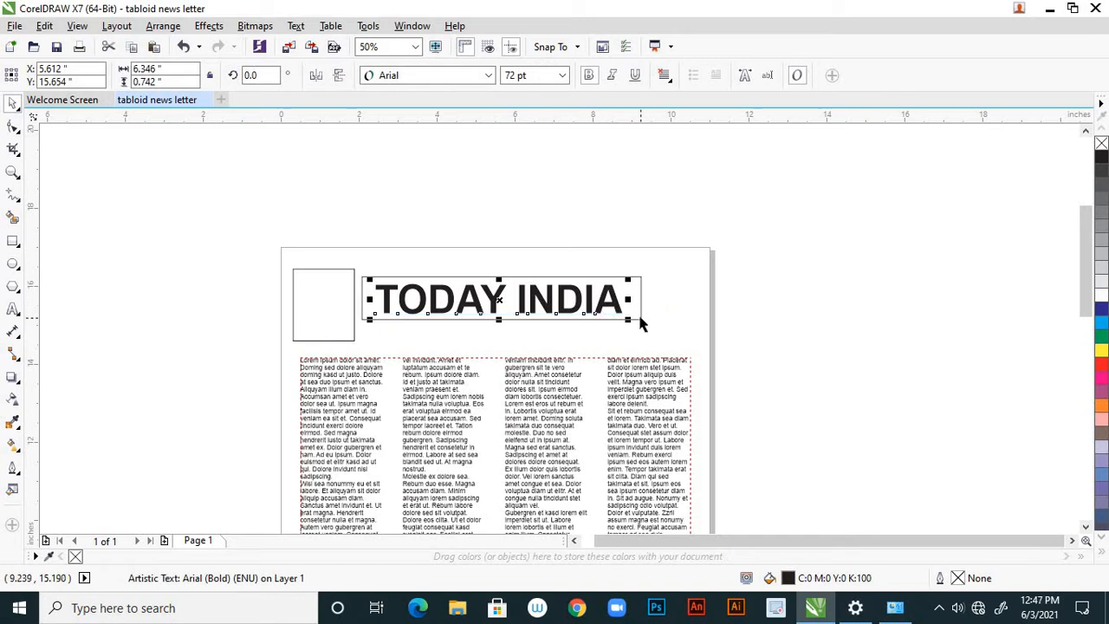
shift+click(640, 320)
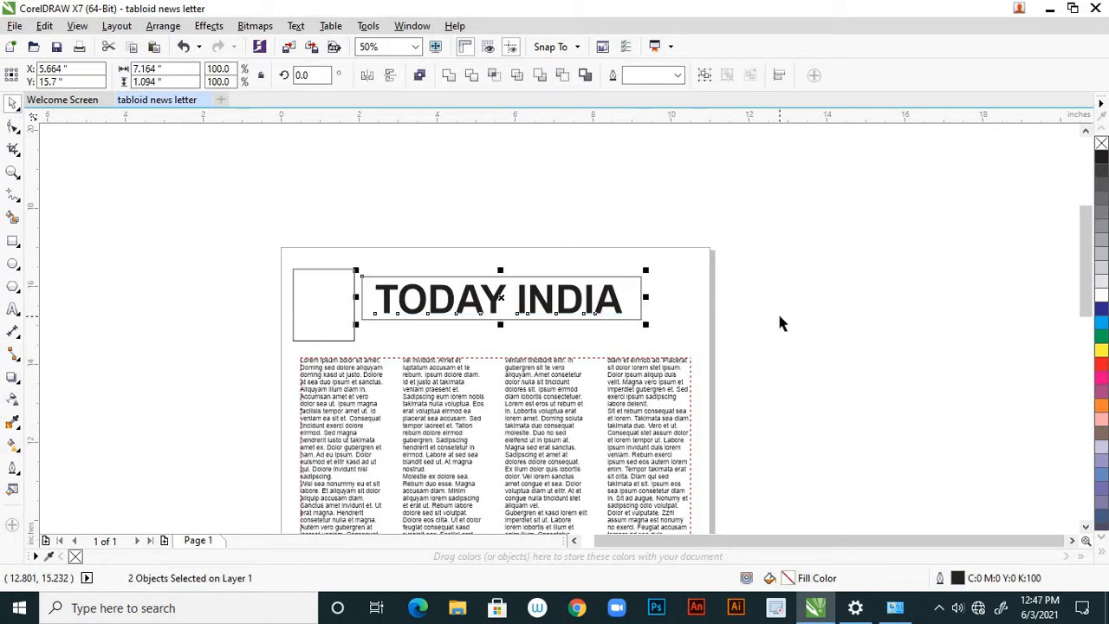
key(Down)
key(Down)
key(Down)
key(Down)
key(Down)
key(Down)
key(Down)
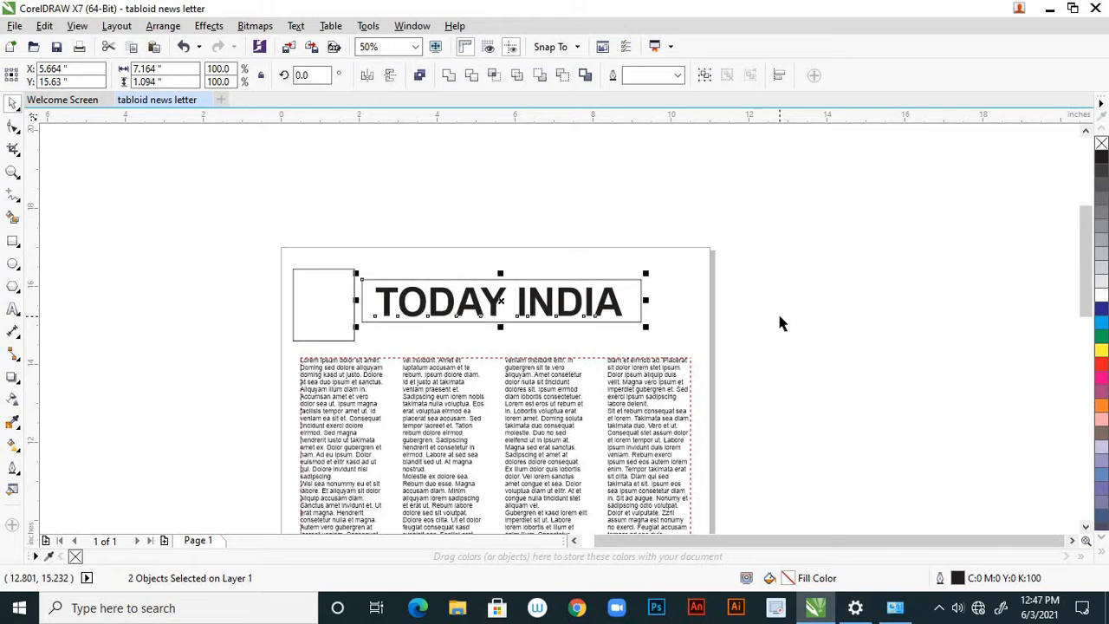
key(Down)
key(Down)
key(Down)
key(Down)
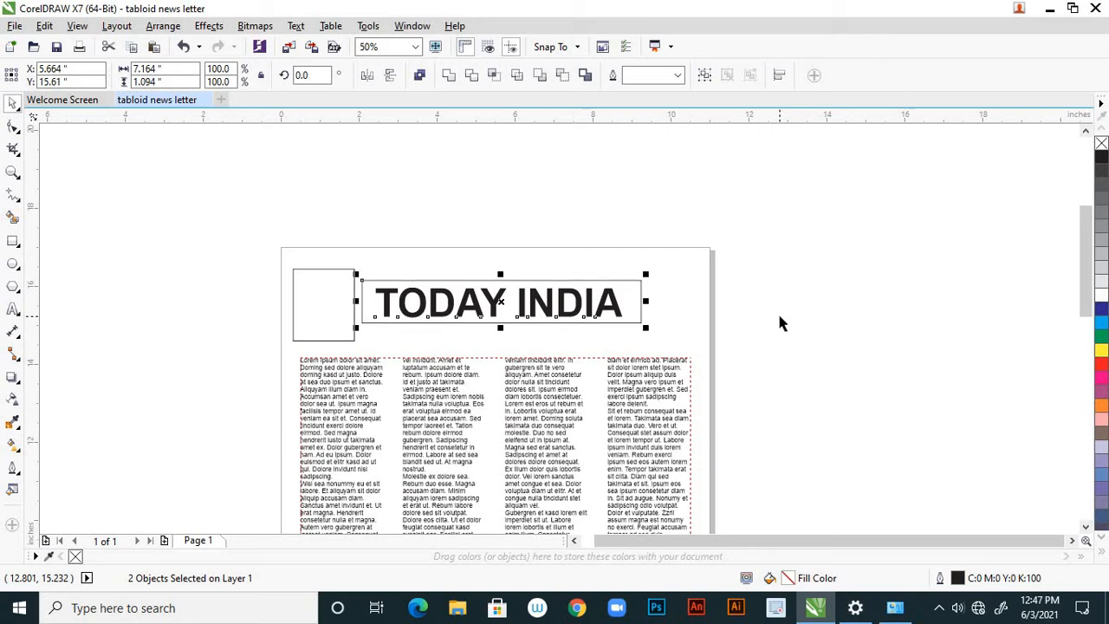
click(683, 282)
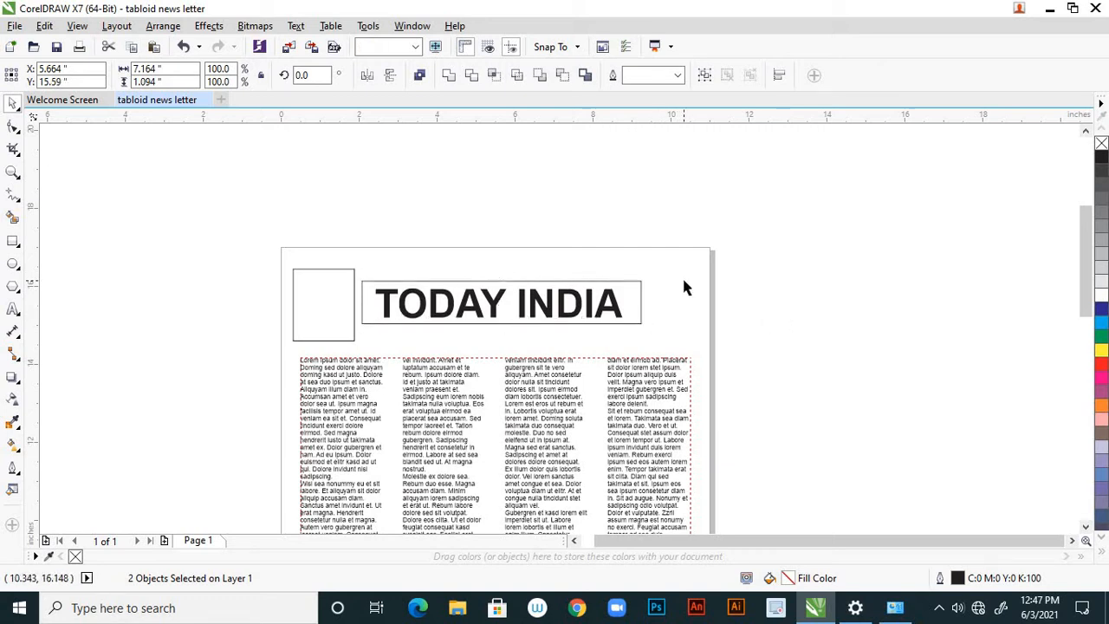
Place a copy of the small rectangle between the masthead box and the page's right edge, and deselect it.
click(353, 327)
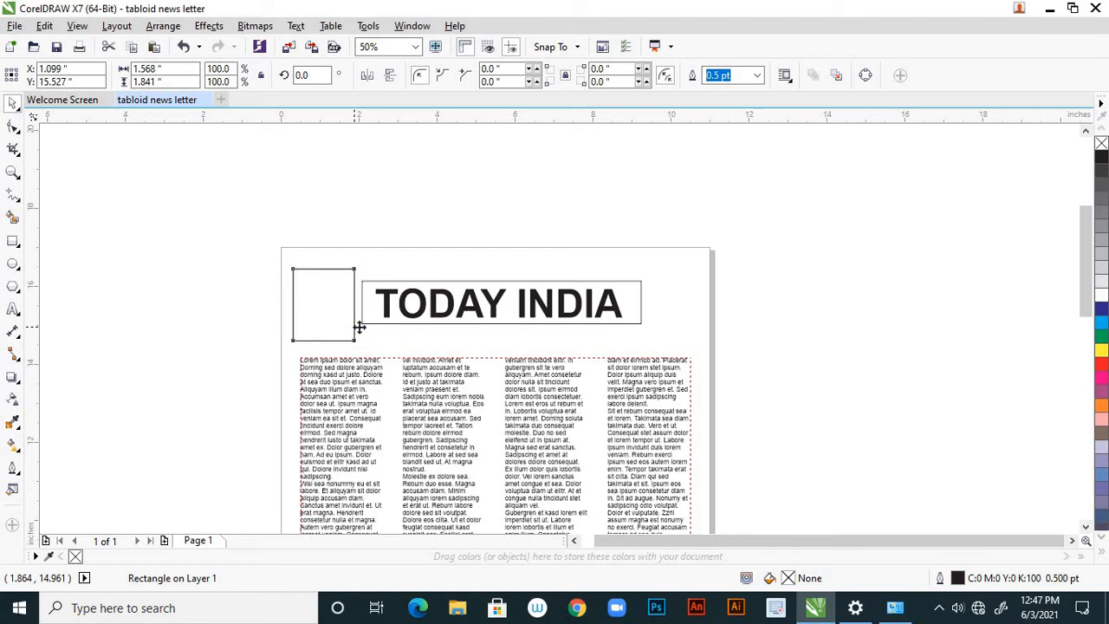
drag(359, 324, 703, 321)
click(798, 321)
Shrink the TODAY INDIA title and its box together so the box is about 6.61 by 1.01 inches, and deselect them.
click(606, 321)
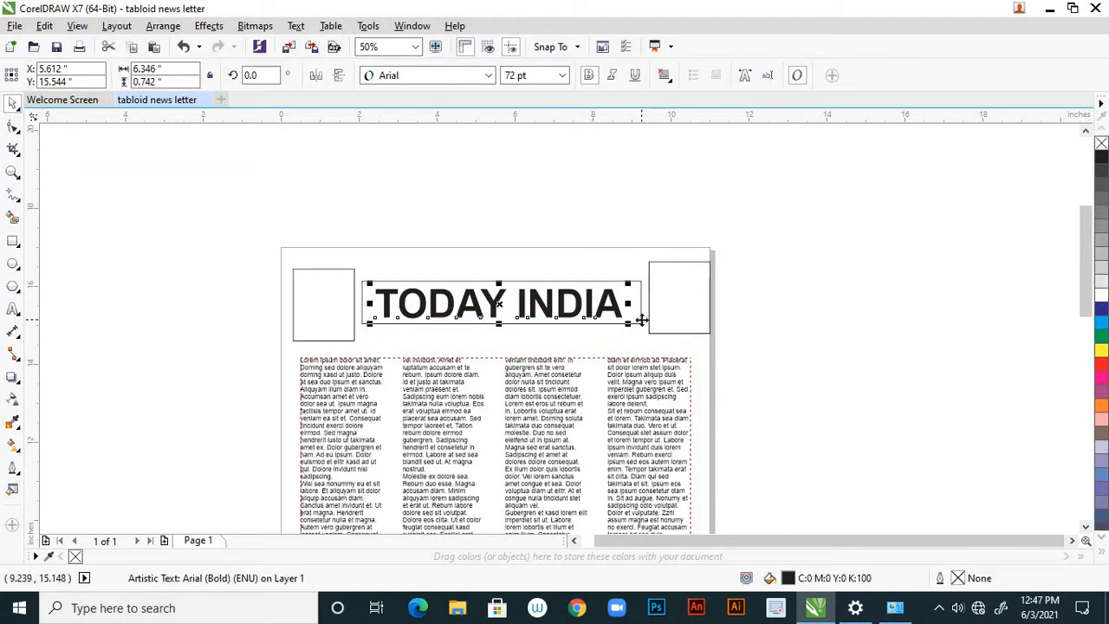
shift+click(641, 322)
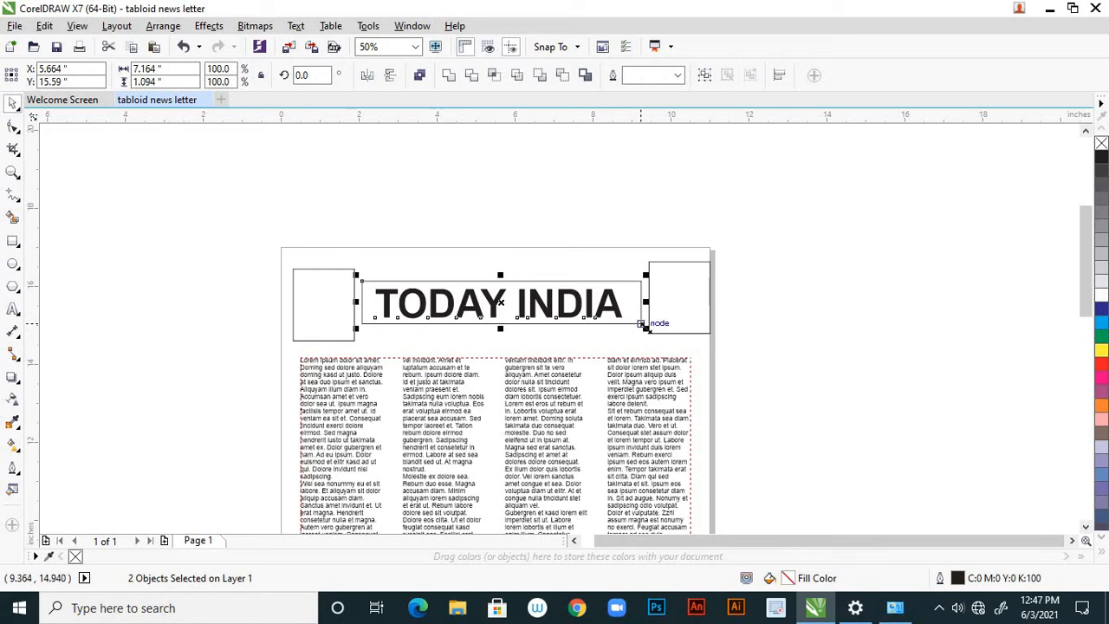
drag(643, 325, 636, 326)
click(760, 327)
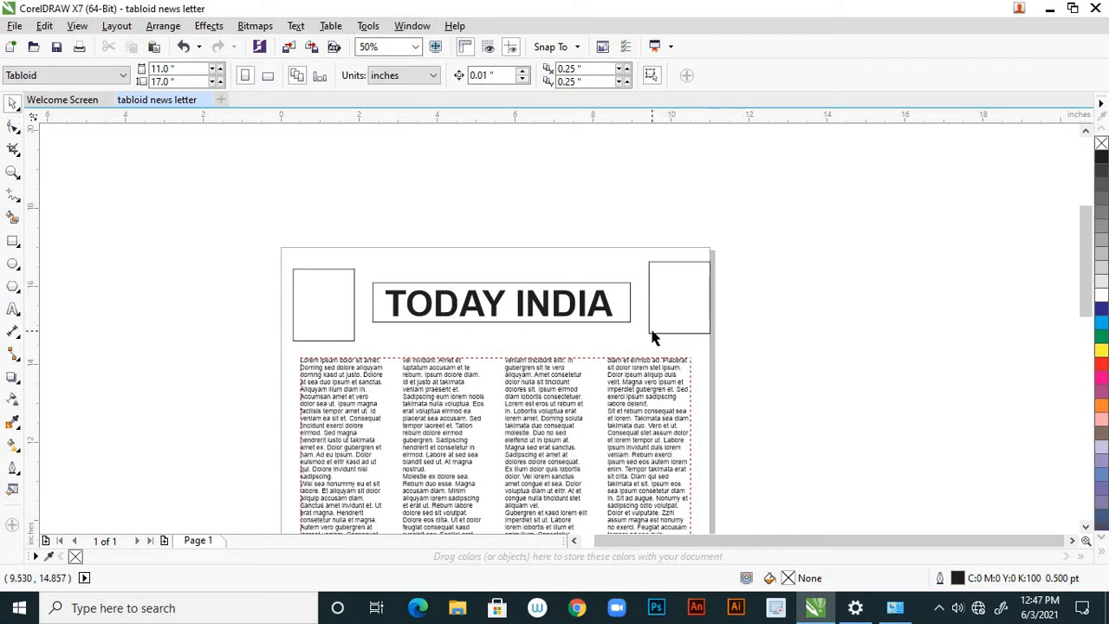
Nudge the TODAY INDIA title and its box together about 0.12 inch to the left.
click(631, 291)
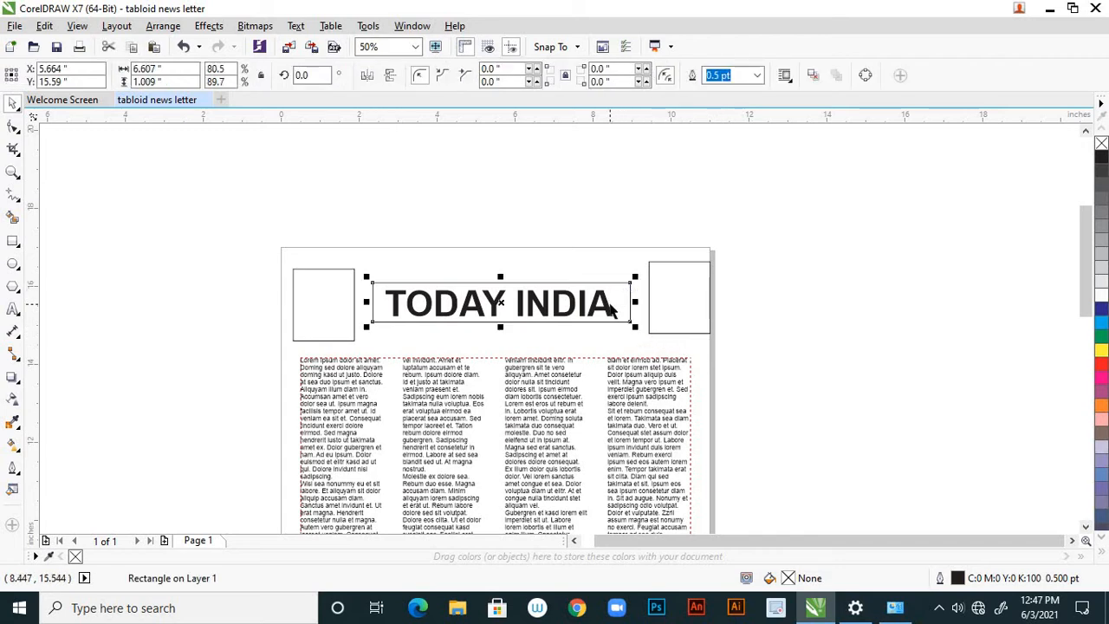
shift+click(611, 303)
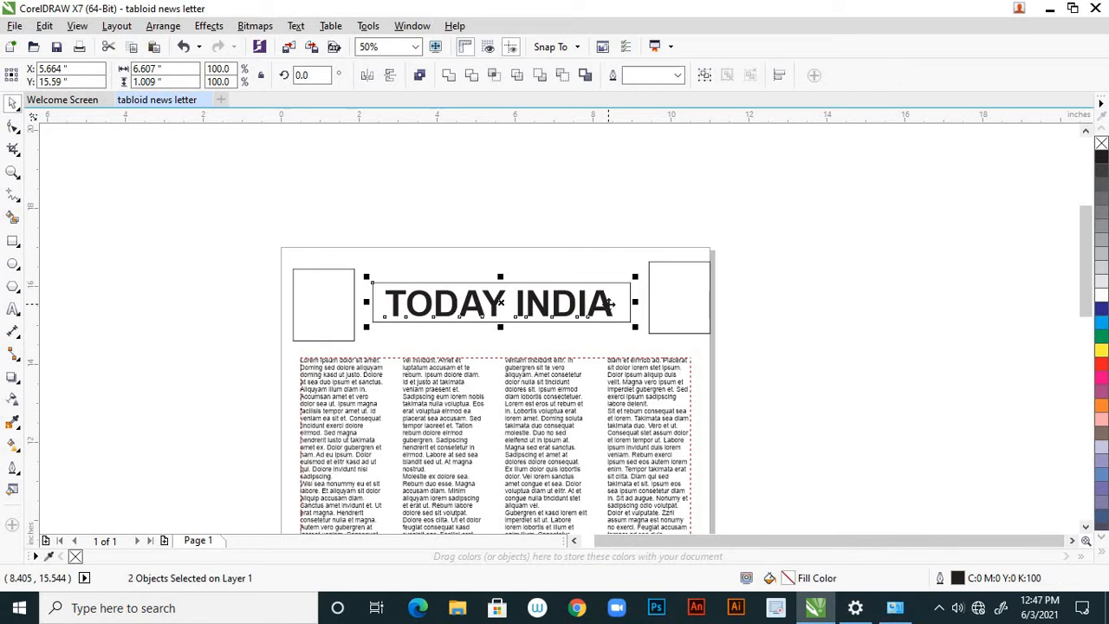
key(Left)
key(Left)
key(Left)
key(Left)
key(Left)
key(Left)
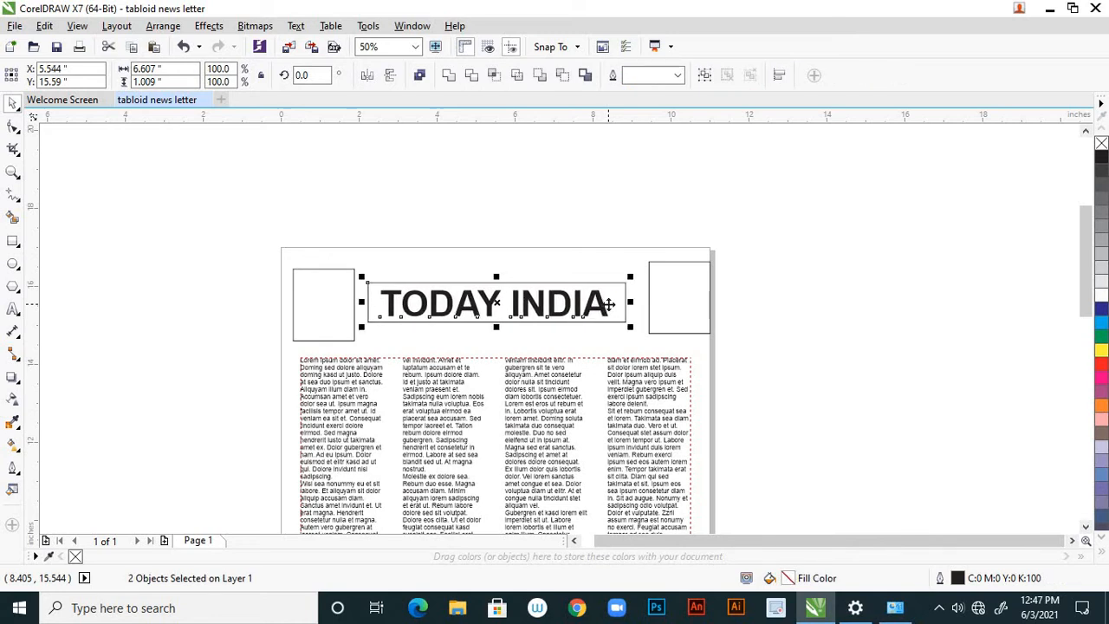
Nudge the rectangle near the page's right edge to the left until its centre is at X 9.93 inches.
click(677, 332)
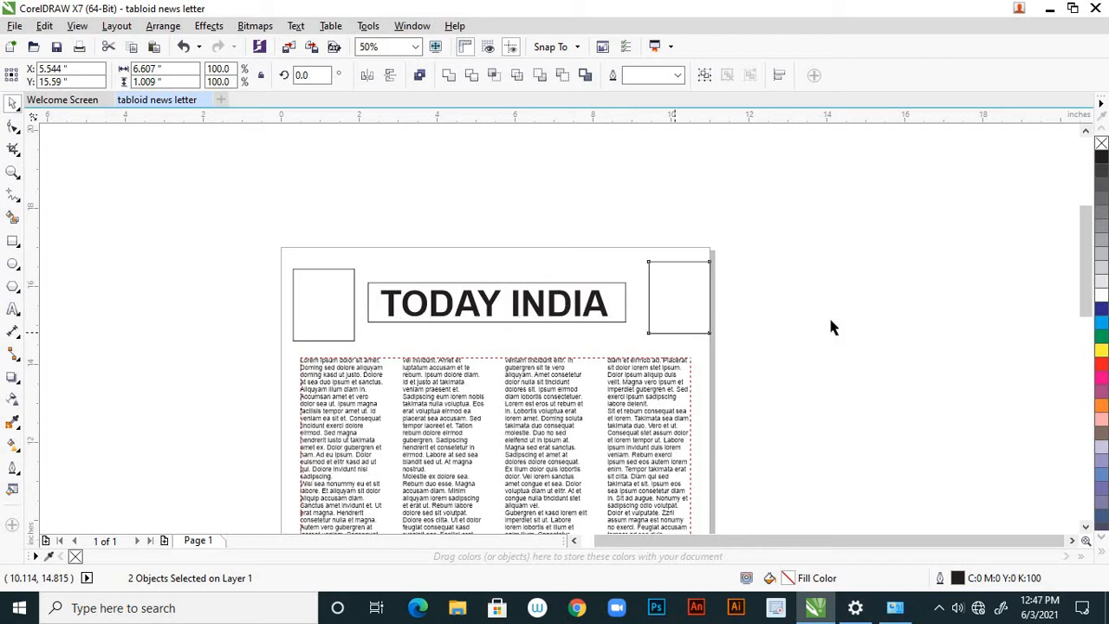
key(Left)
key(Left)
key(Left)
key(Left)
key(Left)
key(Left)
key(Left)
key(Left)
key(Left)
key(Left)
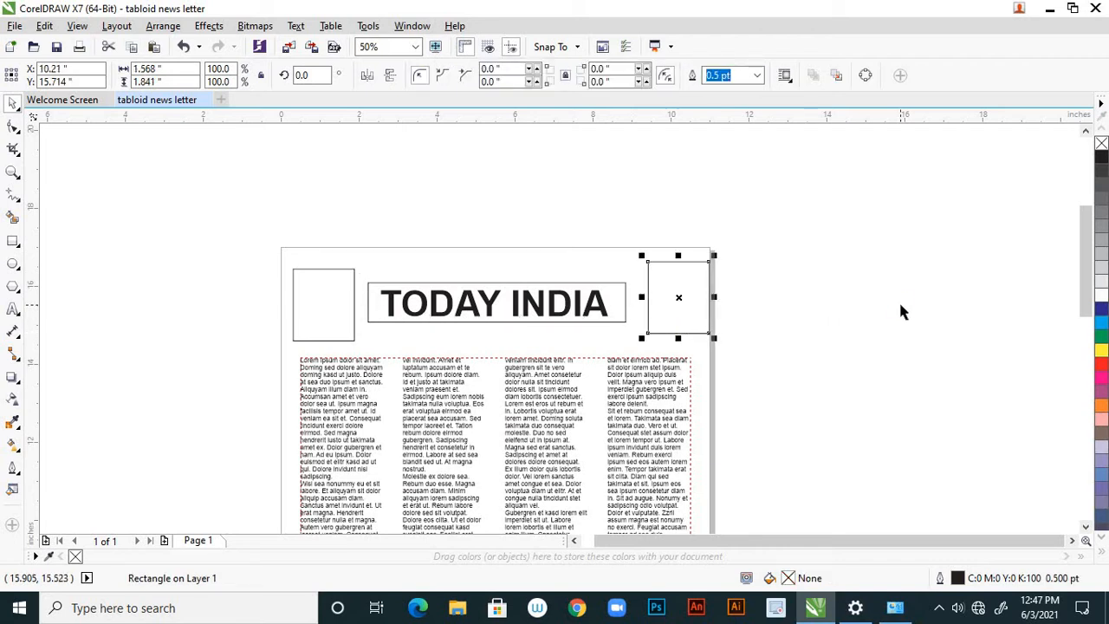
key(Left)
key(Left)
key(Left)
key(Left)
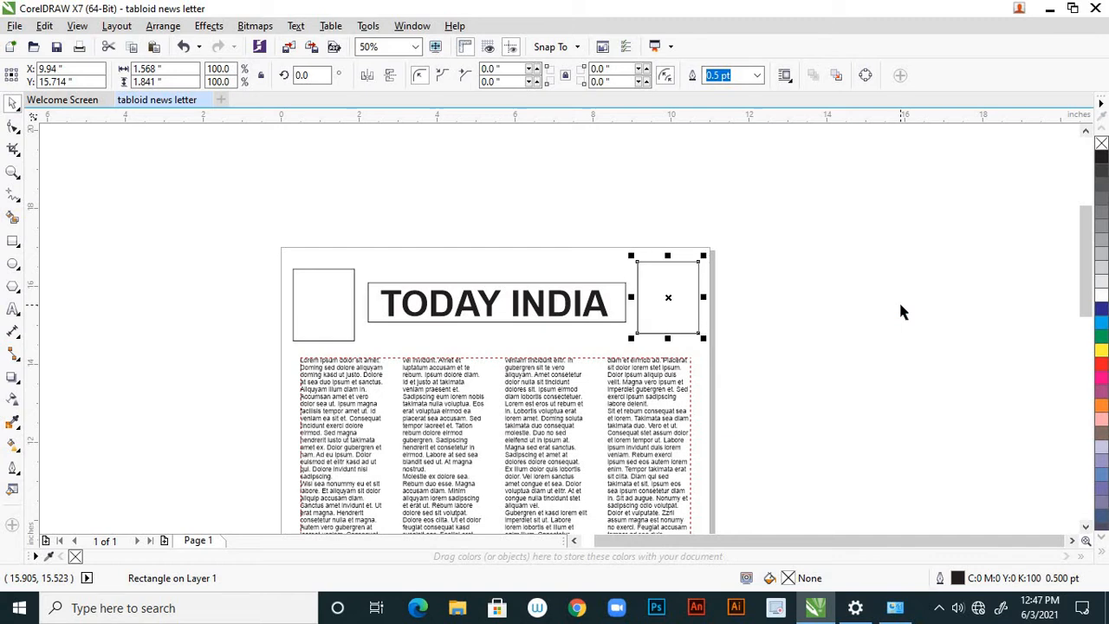
key(Left)
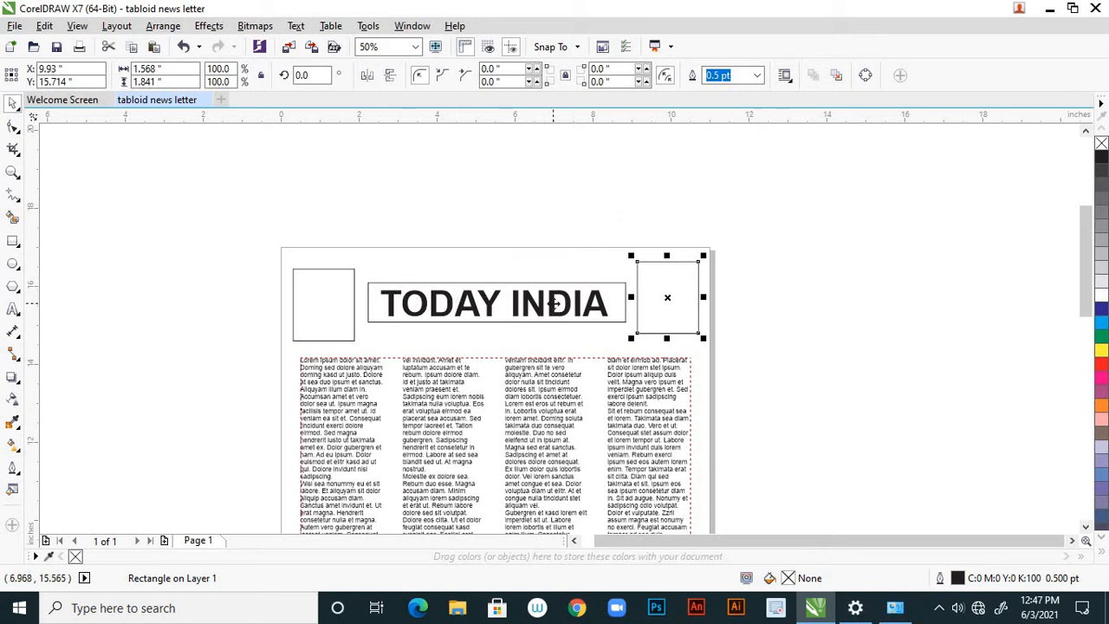
Nudge the TODAY INDIA title and its box another 0.03 inch to the left, and deselect them.
click(553, 301)
shift+click(580, 284)
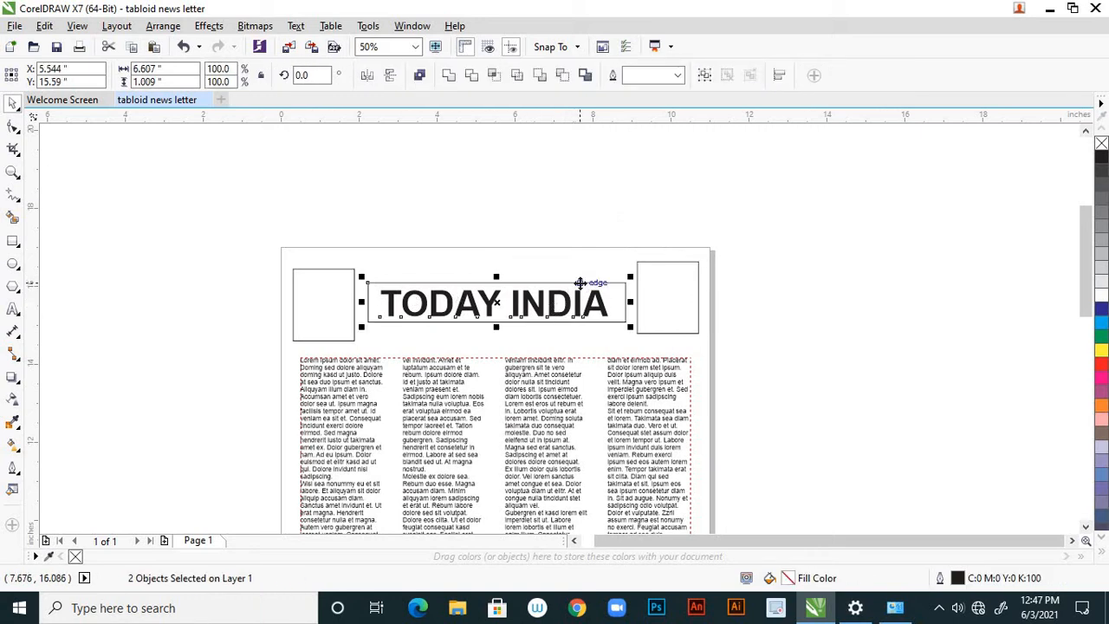
key(Left)
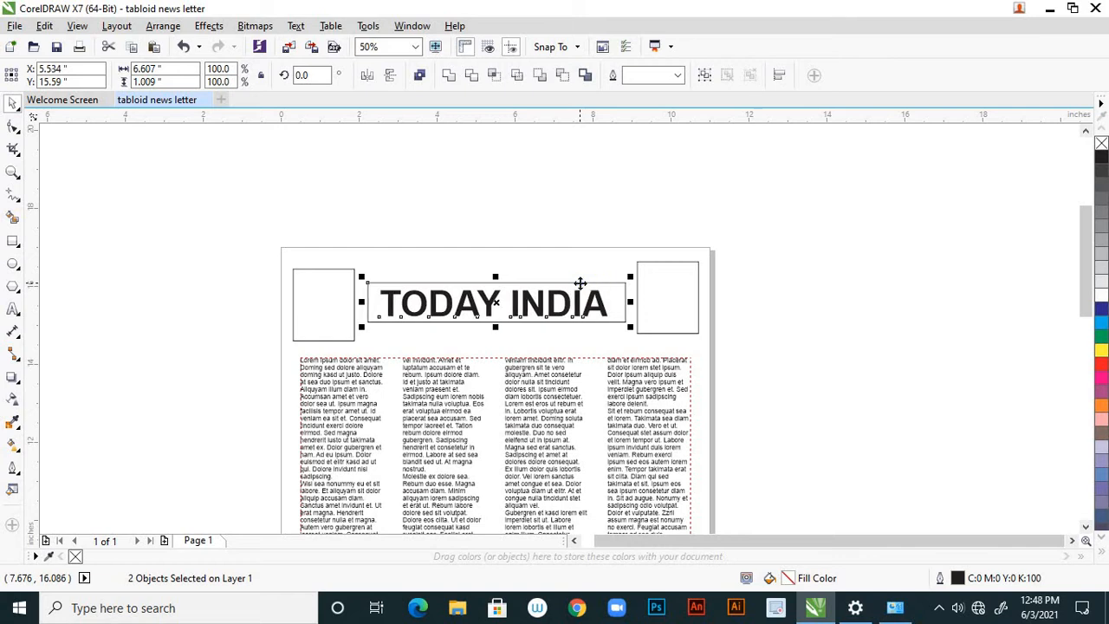
key(Left)
key(Left)
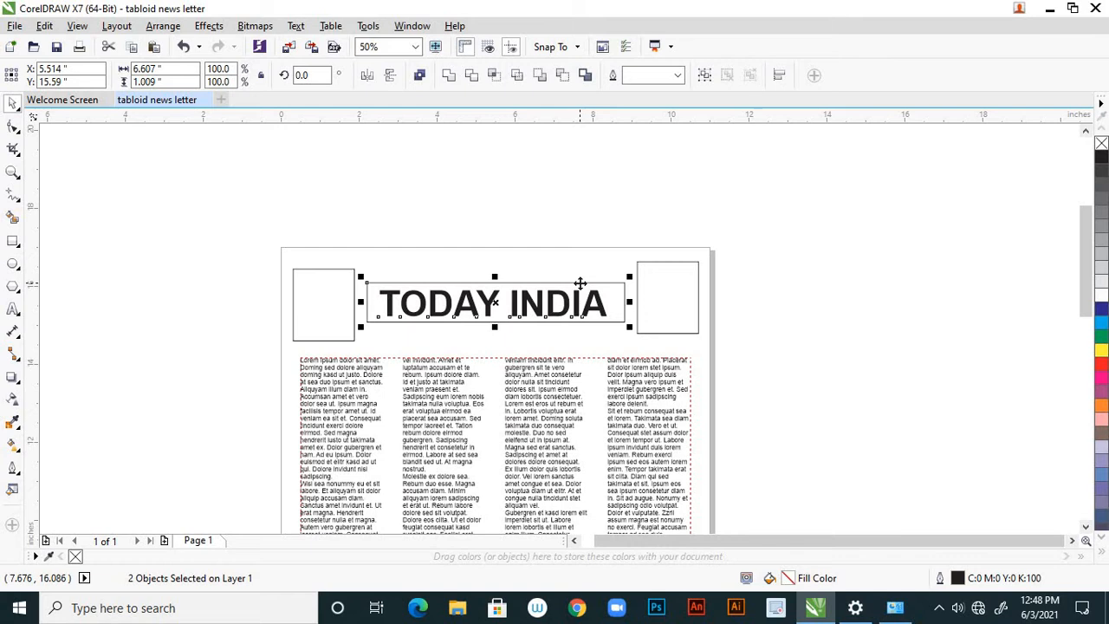
click(623, 217)
Examine the spacing of the masthead and the overall balance of the full page.
scroll(628, 216, down, 3)
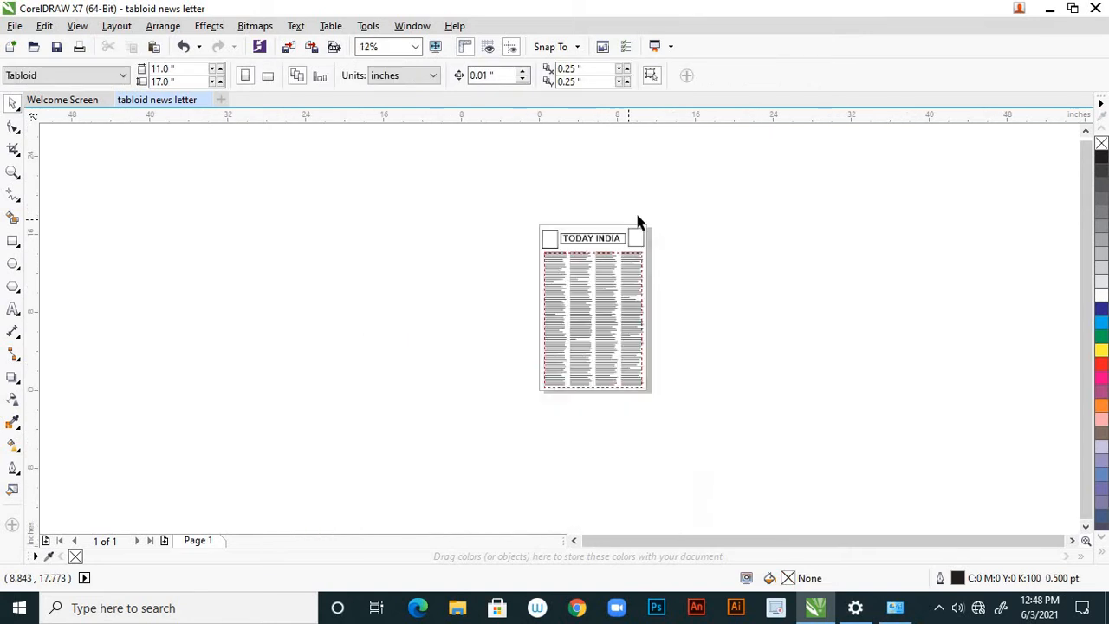
scroll(638, 236, up, 2)
scroll(473, 299, up, 2)
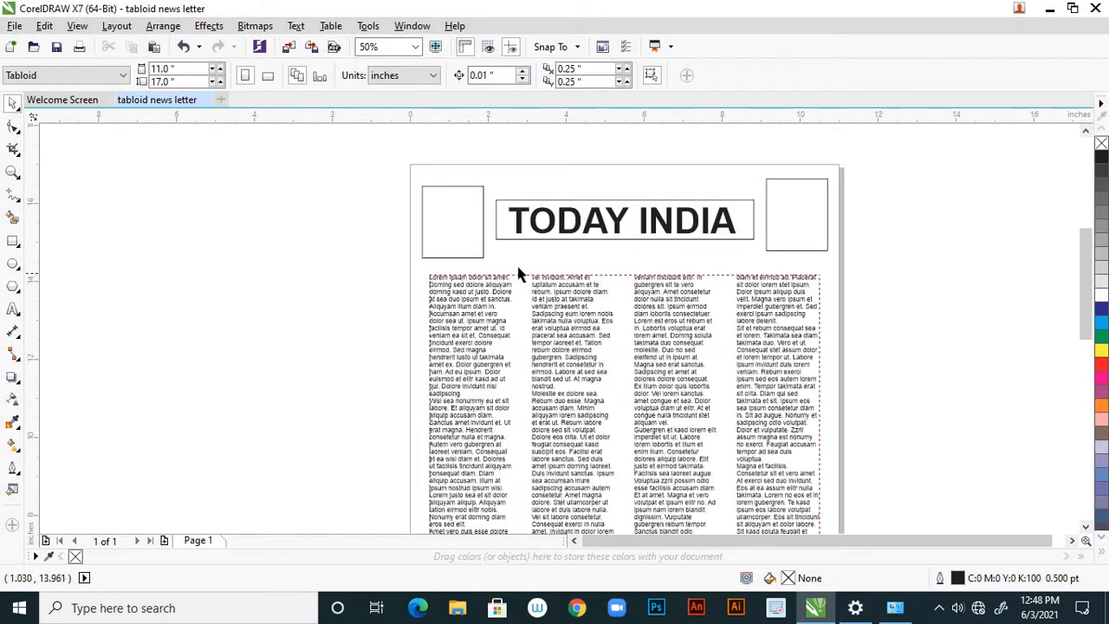
scroll(473, 254, down, 2)
scroll(425, 266, down, 2)
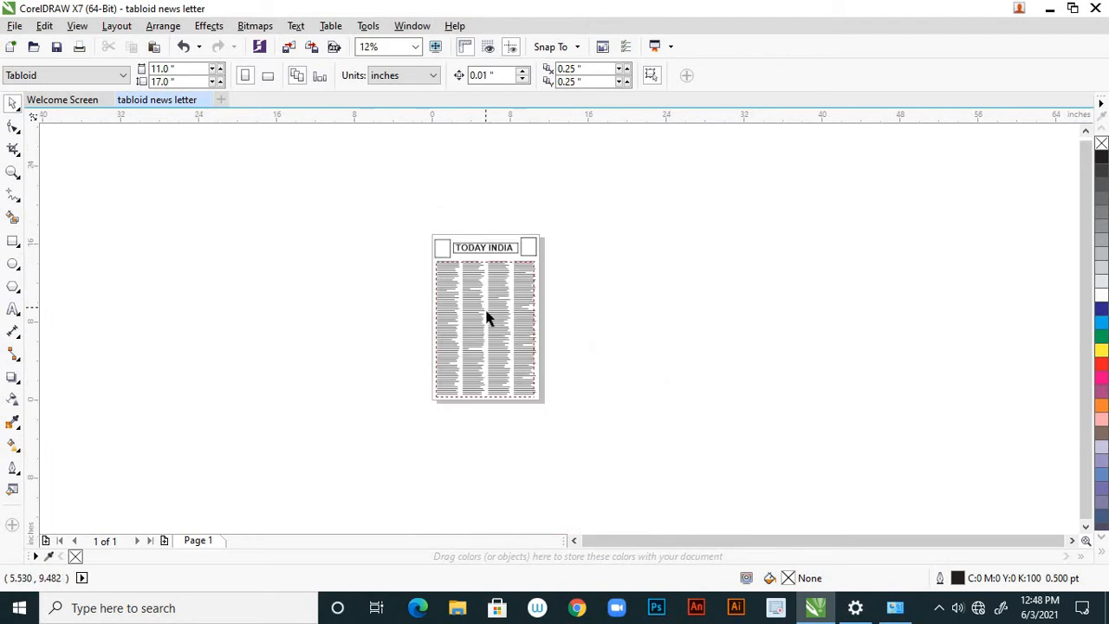
scroll(487, 319, up, 2)
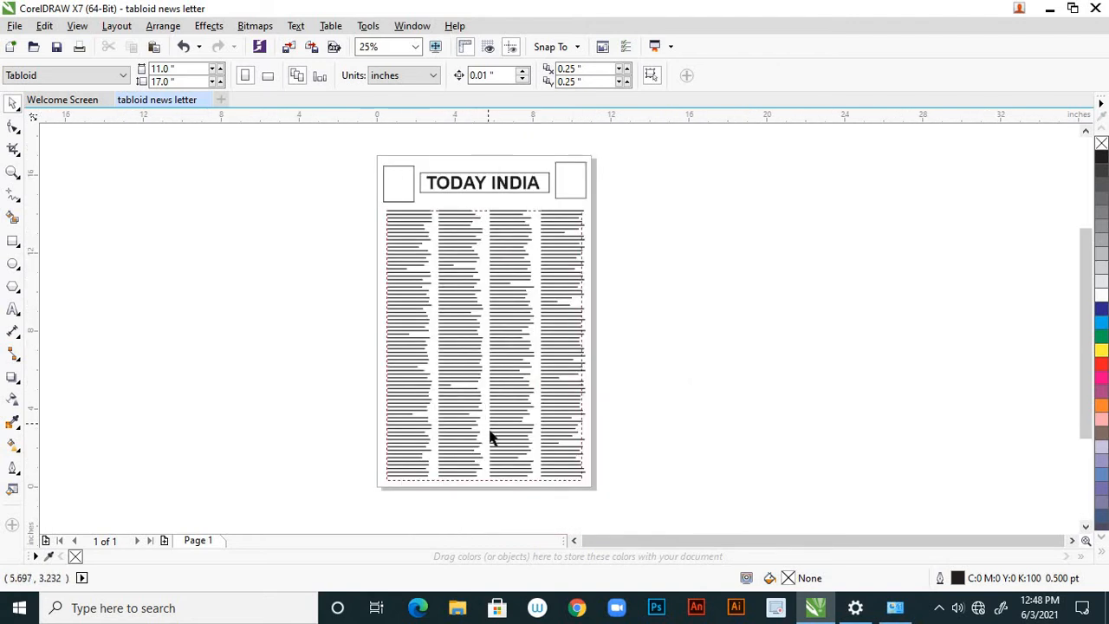
scroll(493, 427, down, 2)
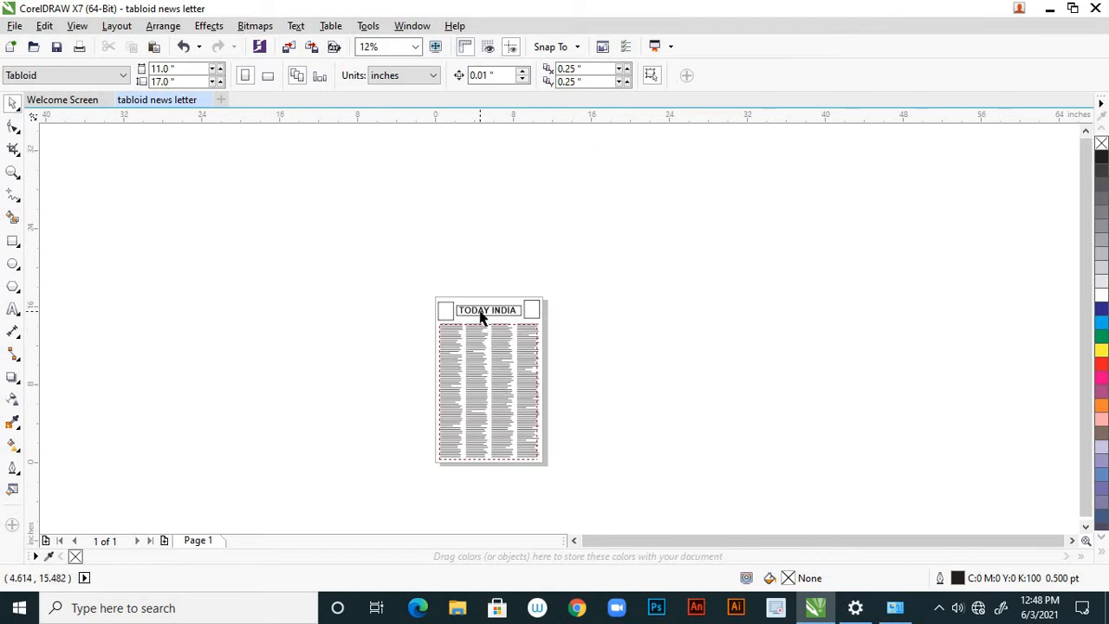
Fill the box behind the TODAY INDIA title with yellow, and deselect it.
scroll(492, 315, up, 4)
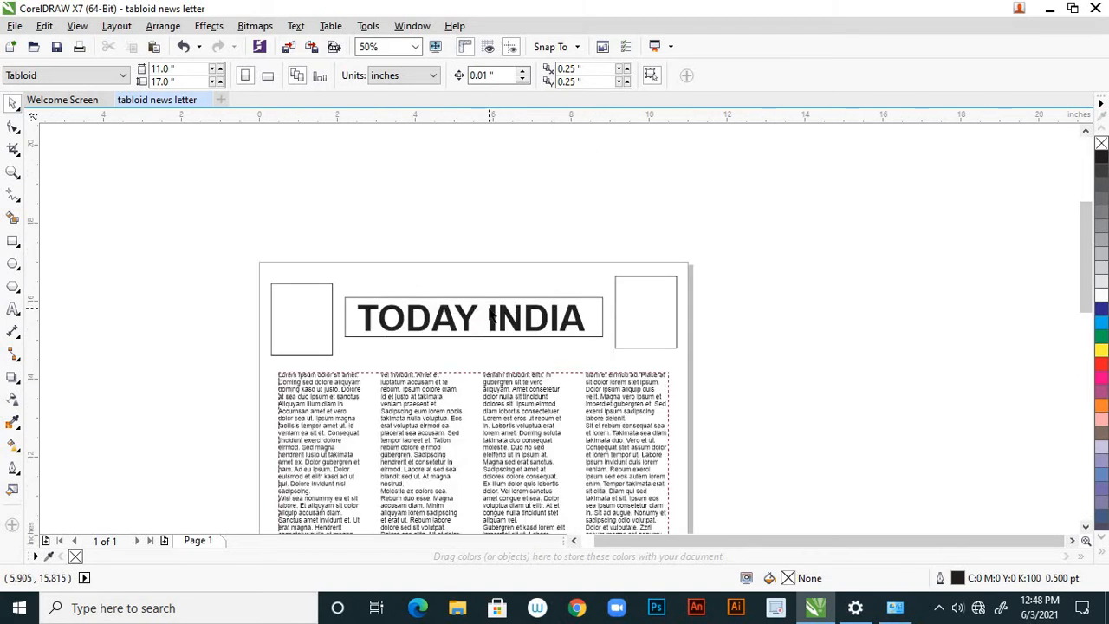
scroll(433, 344, up, 2)
click(442, 340)
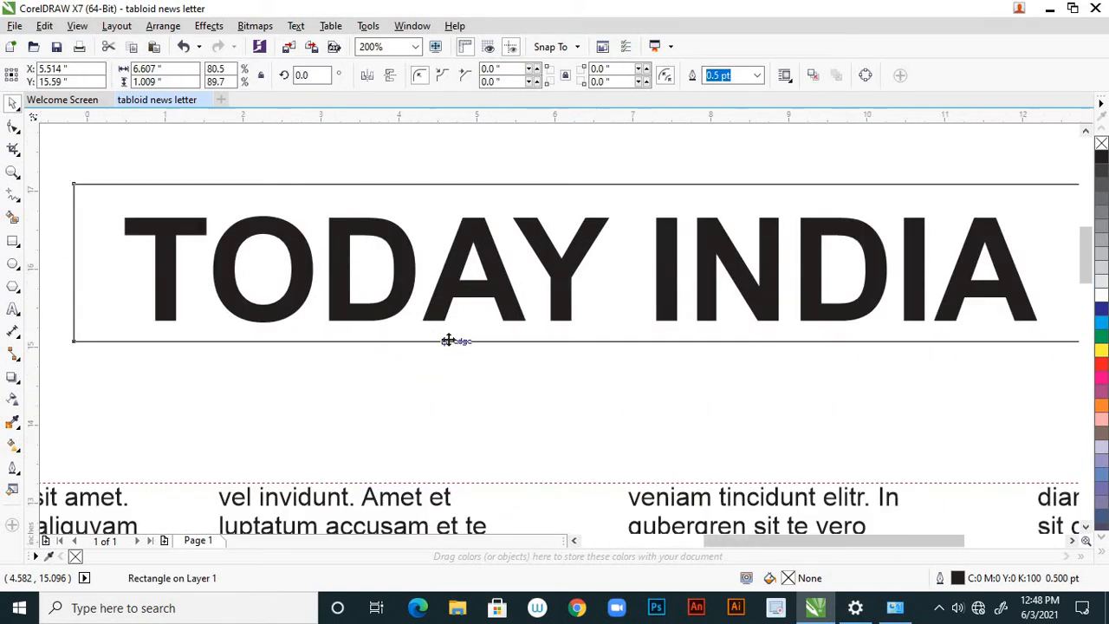
scroll(447, 340, down, 1)
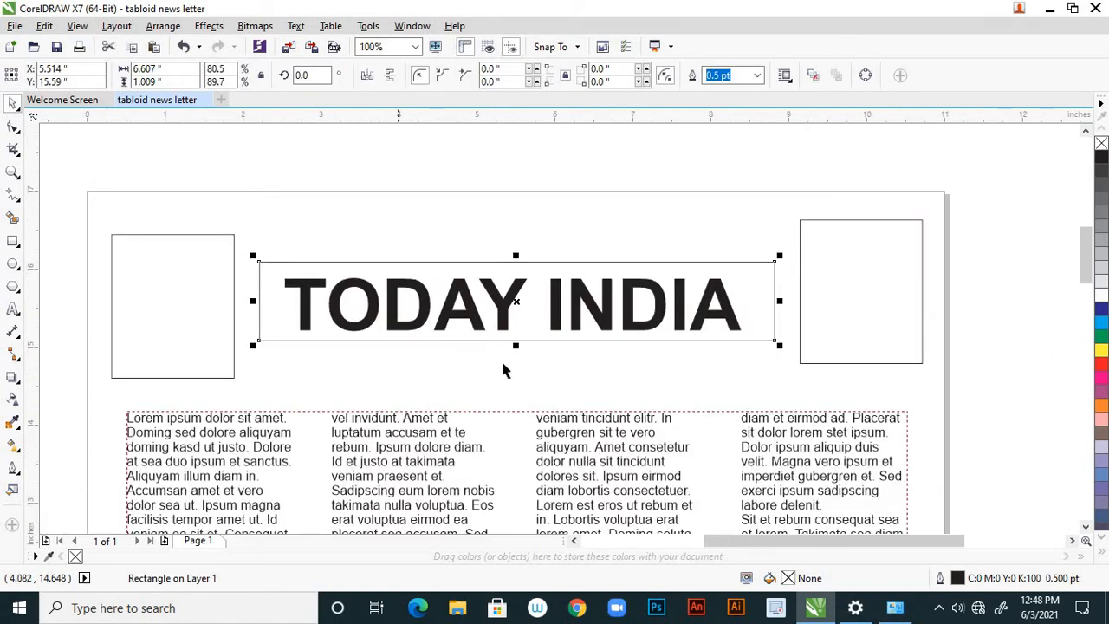
click(1099, 350)
click(619, 244)
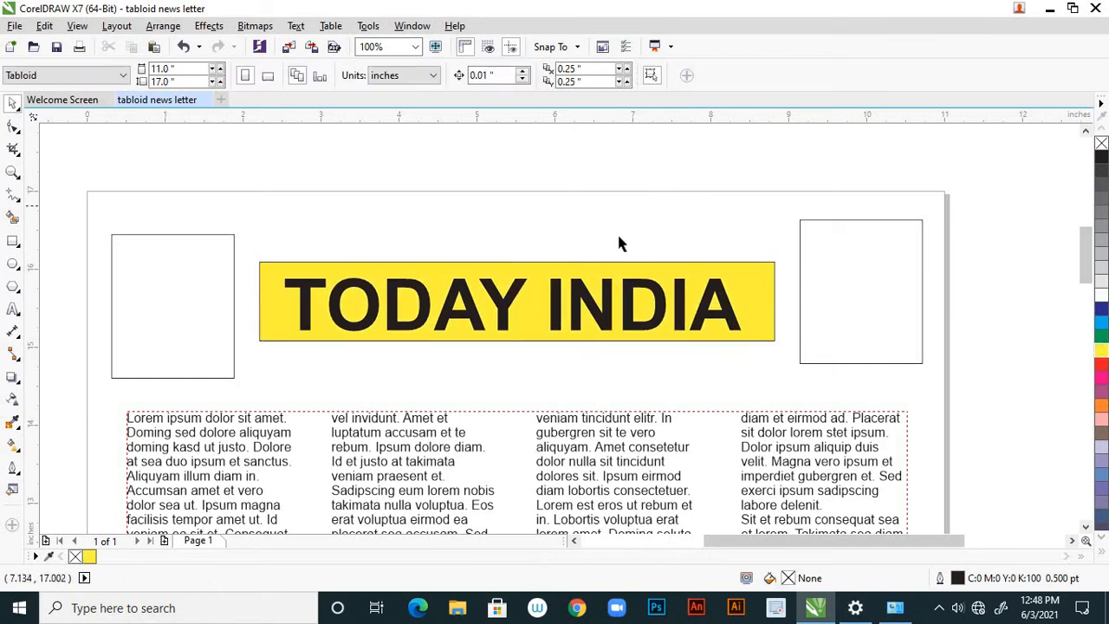
Fill the rectangle to the left of the masthead box with red.
scroll(619, 243, down, 2)
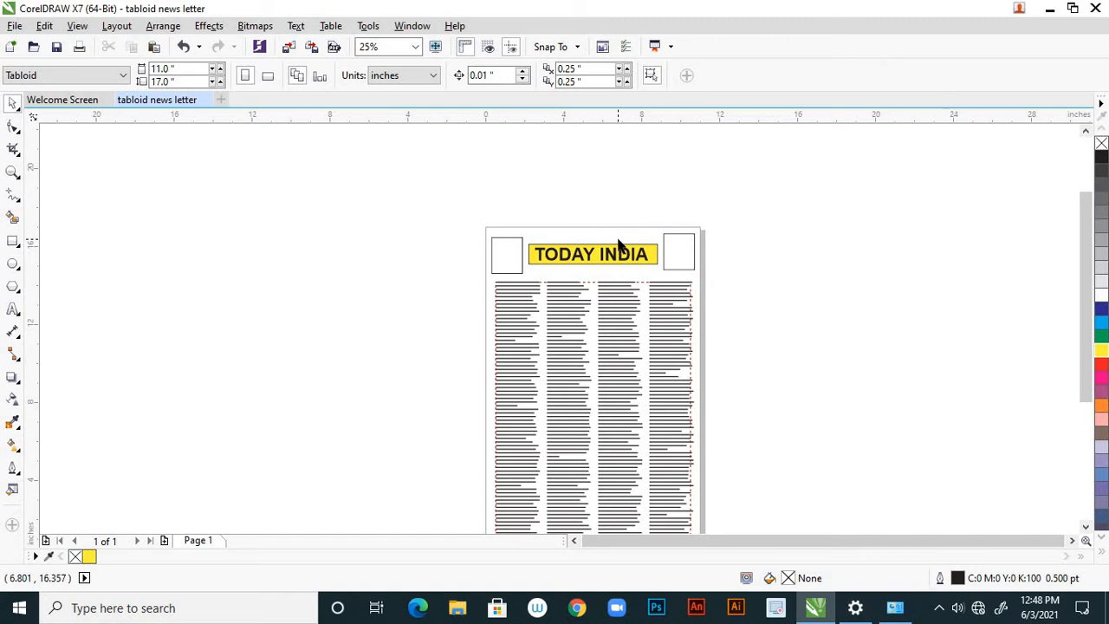
scroll(583, 252, up, 1)
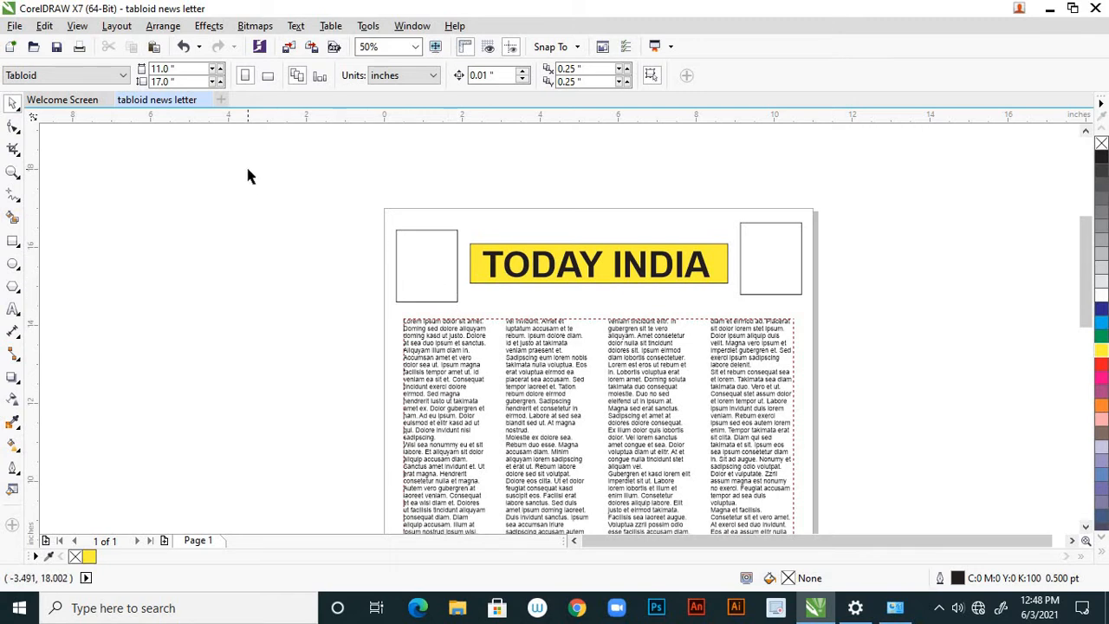
click(457, 299)
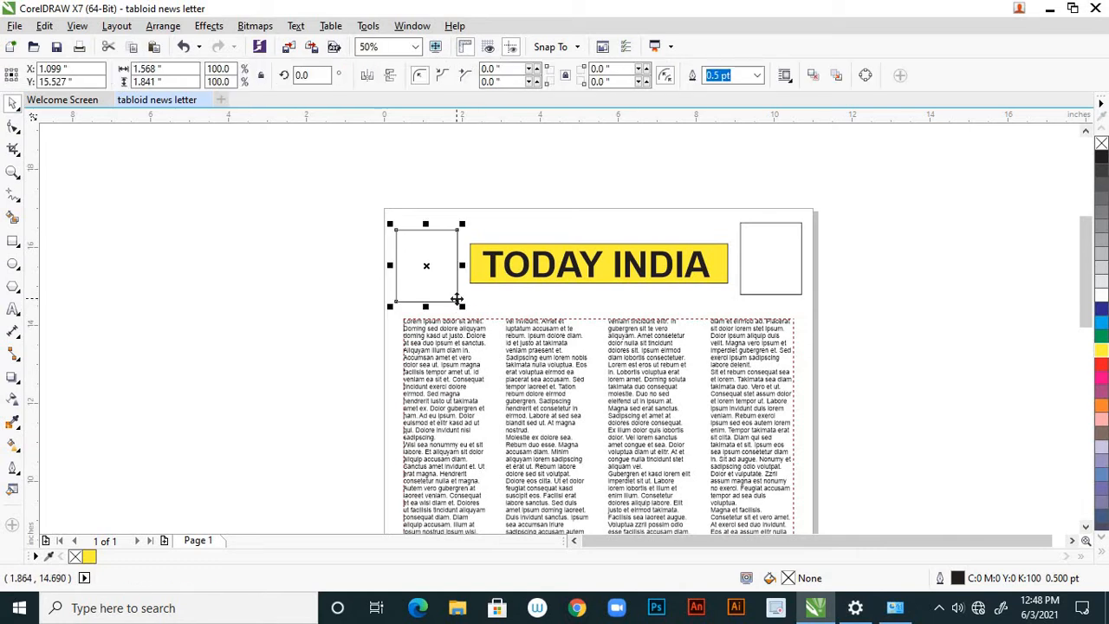
click(1101, 368)
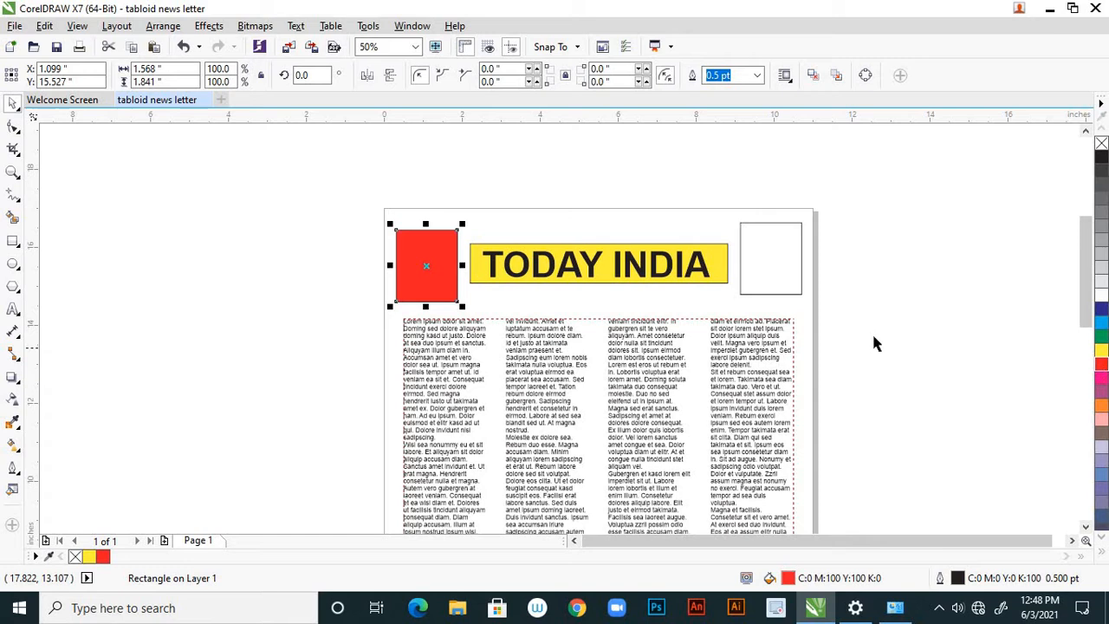
Fill the rectangle to the right of the masthead box with medium blue, and deselect it.
click(770, 294)
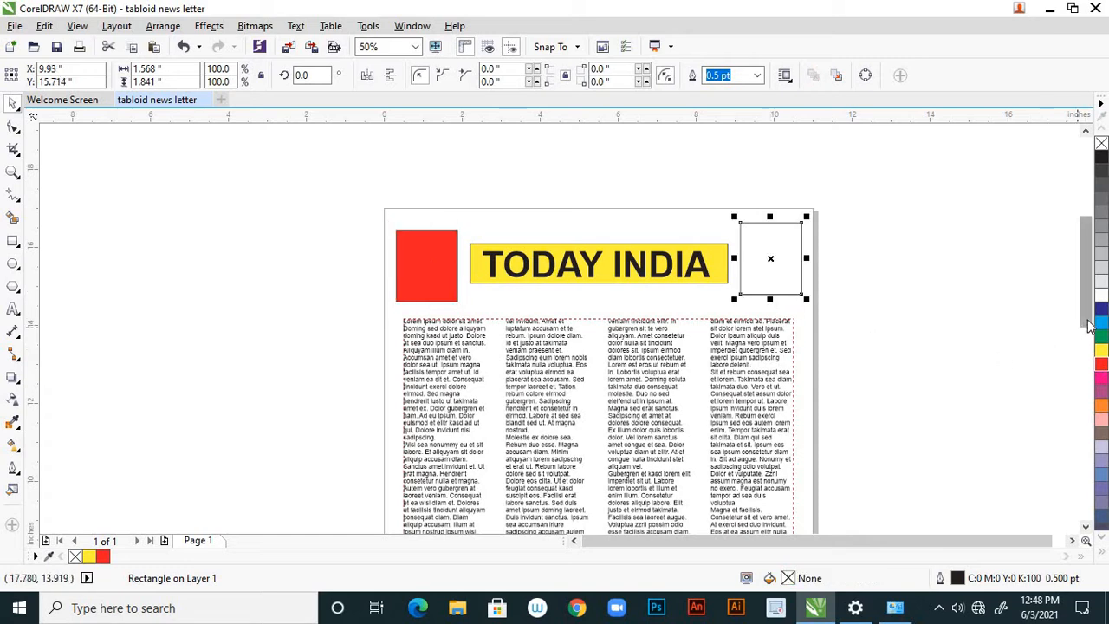
click(1101, 474)
click(621, 303)
Examine the coloured masthead and the four text columns across the whole page.
scroll(572, 295, down, 4)
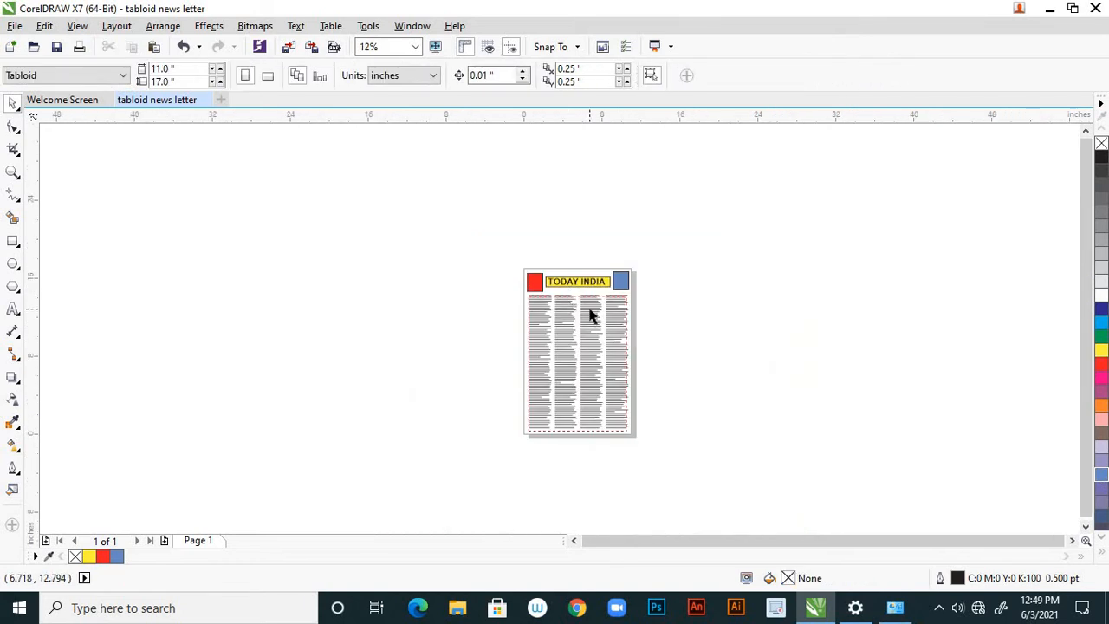
scroll(589, 316, up, 1)
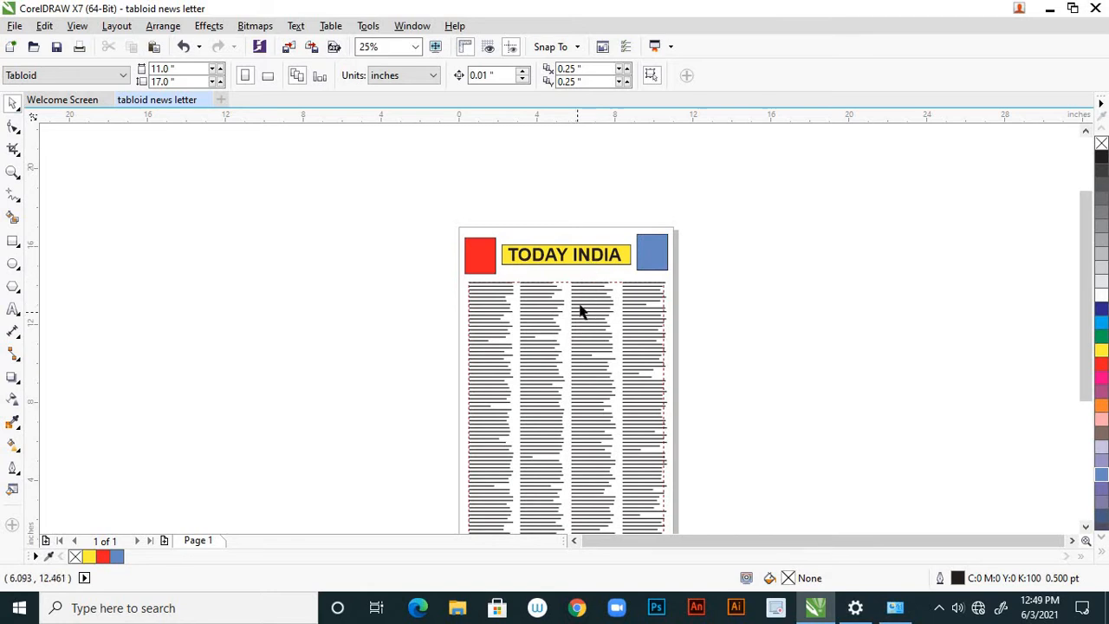
scroll(581, 310, down, 2)
scroll(570, 317, up, 2)
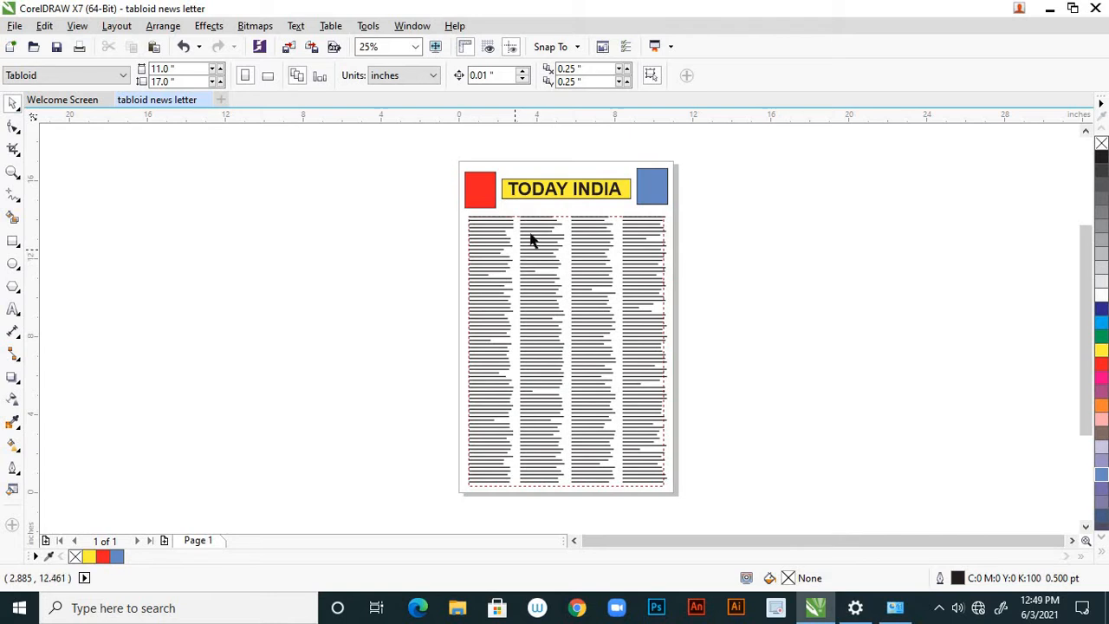
scroll(521, 253, up, 1)
scroll(526, 254, down, 1)
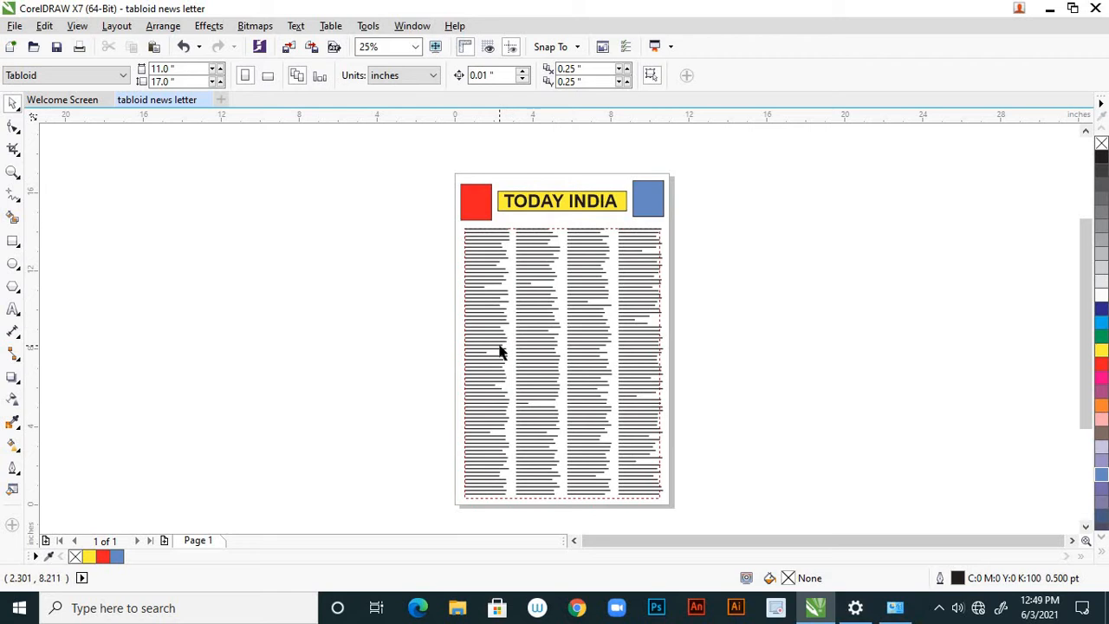
scroll(499, 347, down, 1)
scroll(507, 341, up, 1)
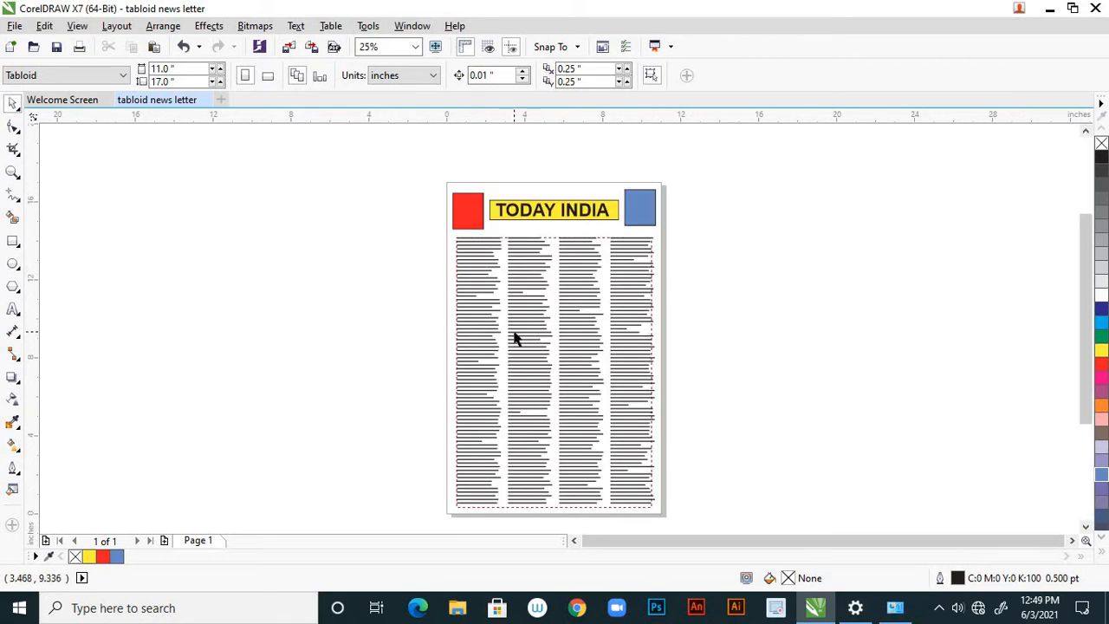
scroll(525, 424, down, 1)
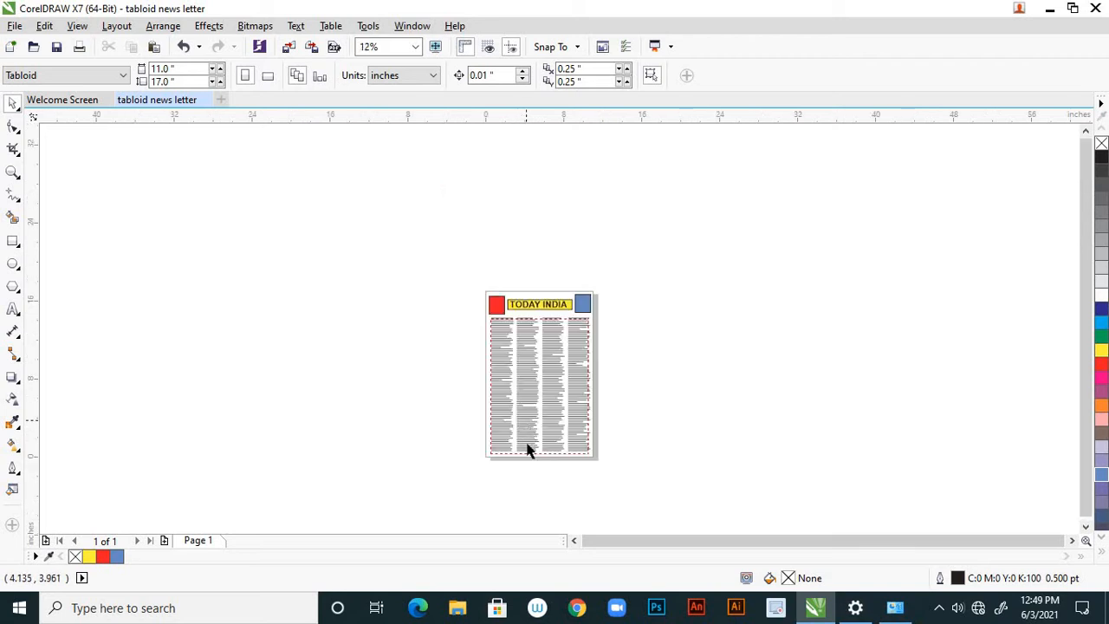
scroll(528, 446, up, 1)
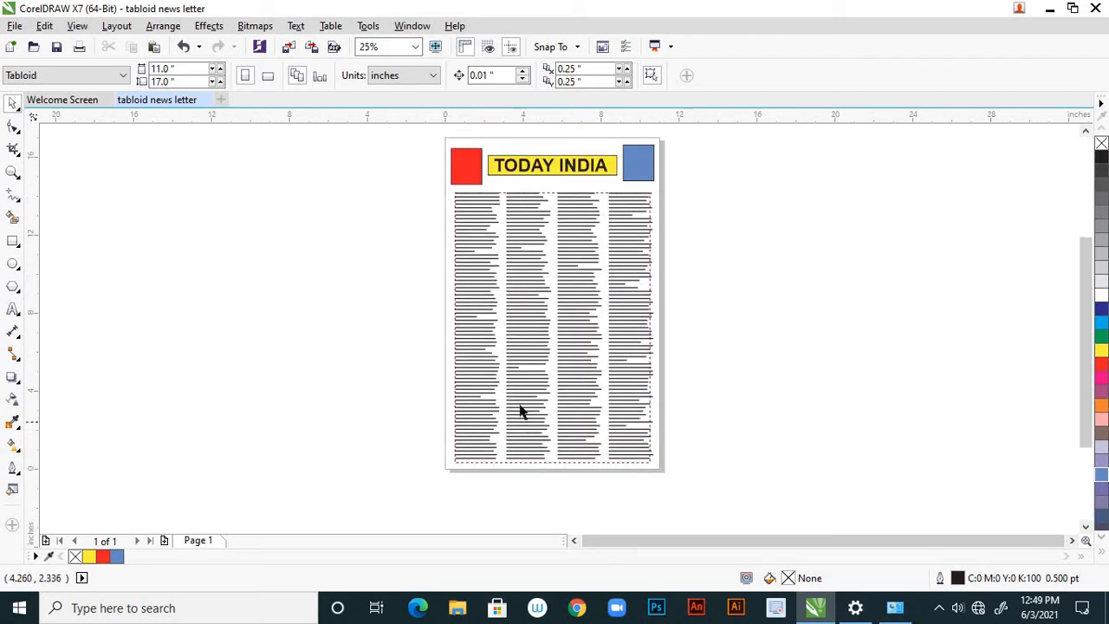
Import the woman's portrait, the Delhi Police sweet home ad and the ds-max-properties ad from the desktop folder news letter.
click(16, 27)
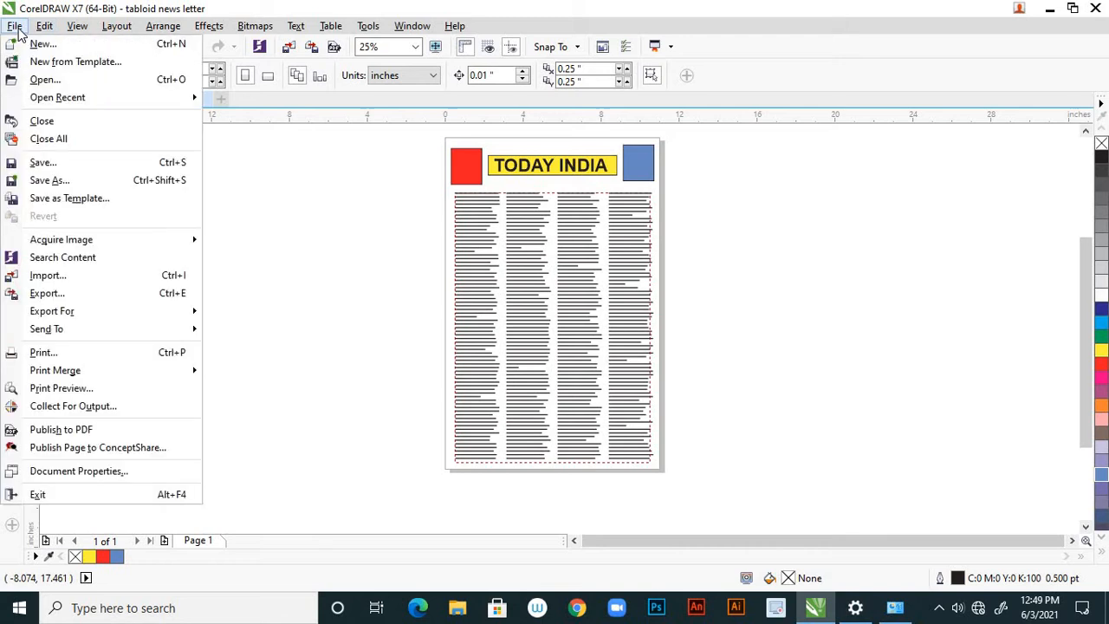
click(94, 276)
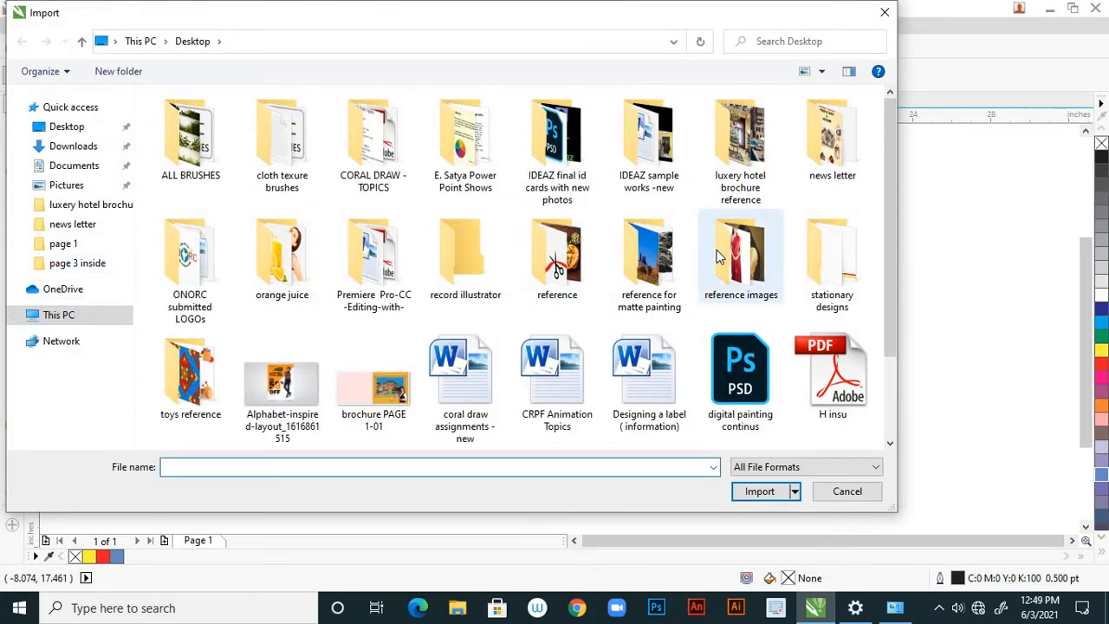
double_click(830, 174)
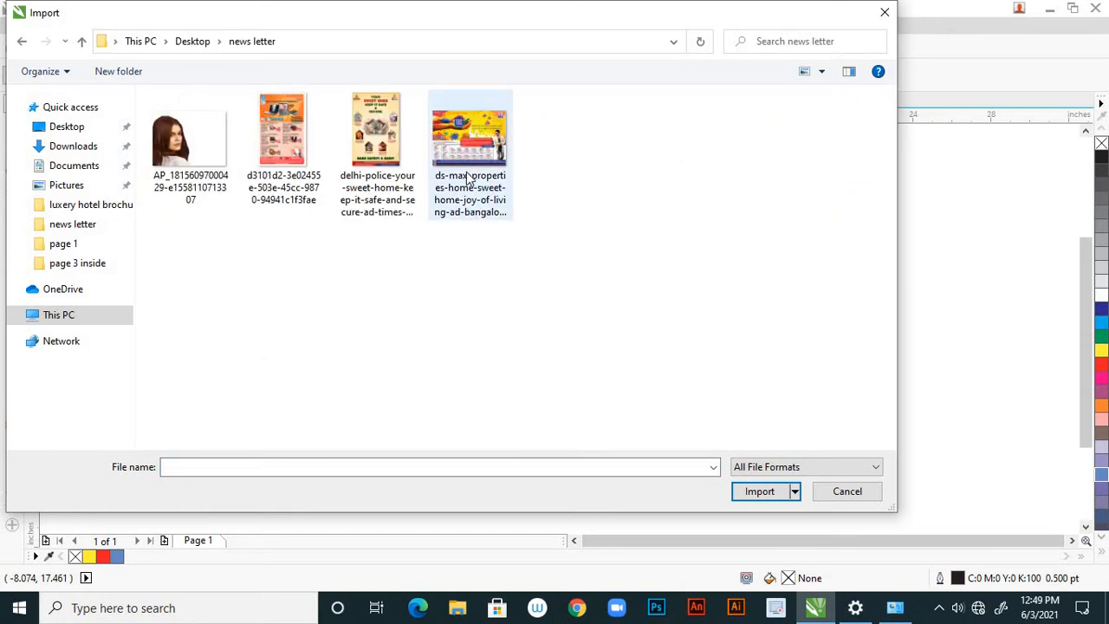
click(441, 181)
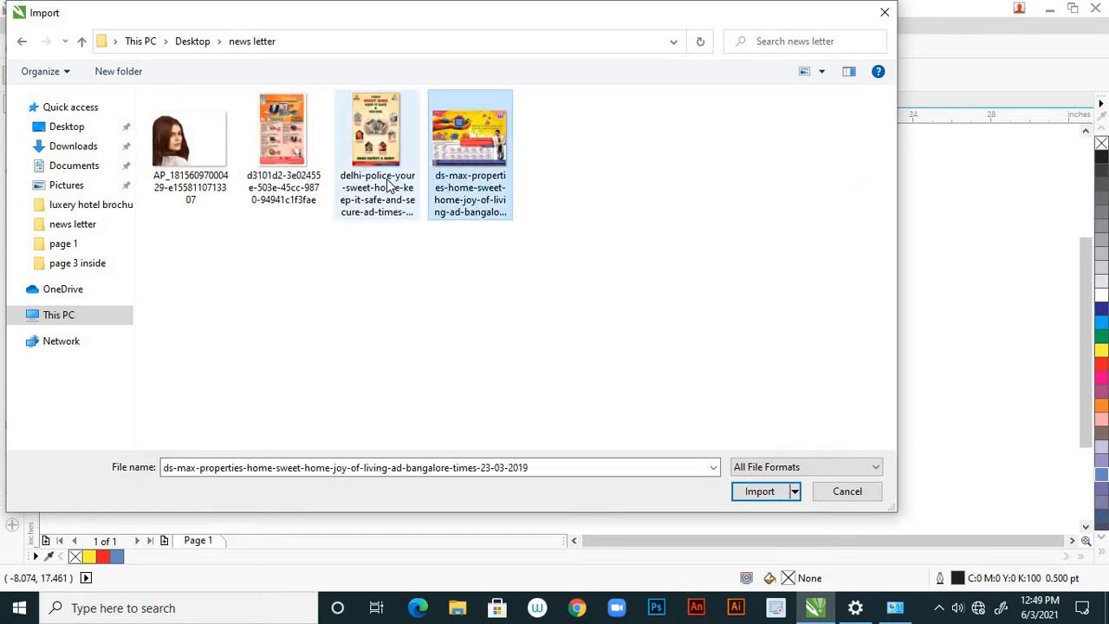
ctrl+click(389, 185)
ctrl+click(201, 187)
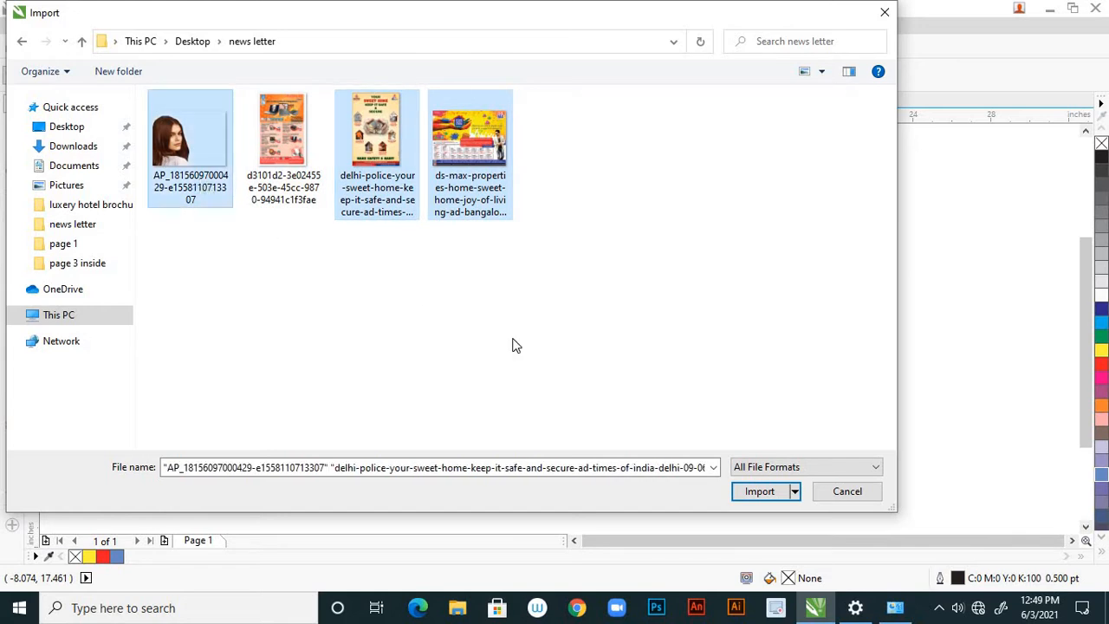
click(759, 491)
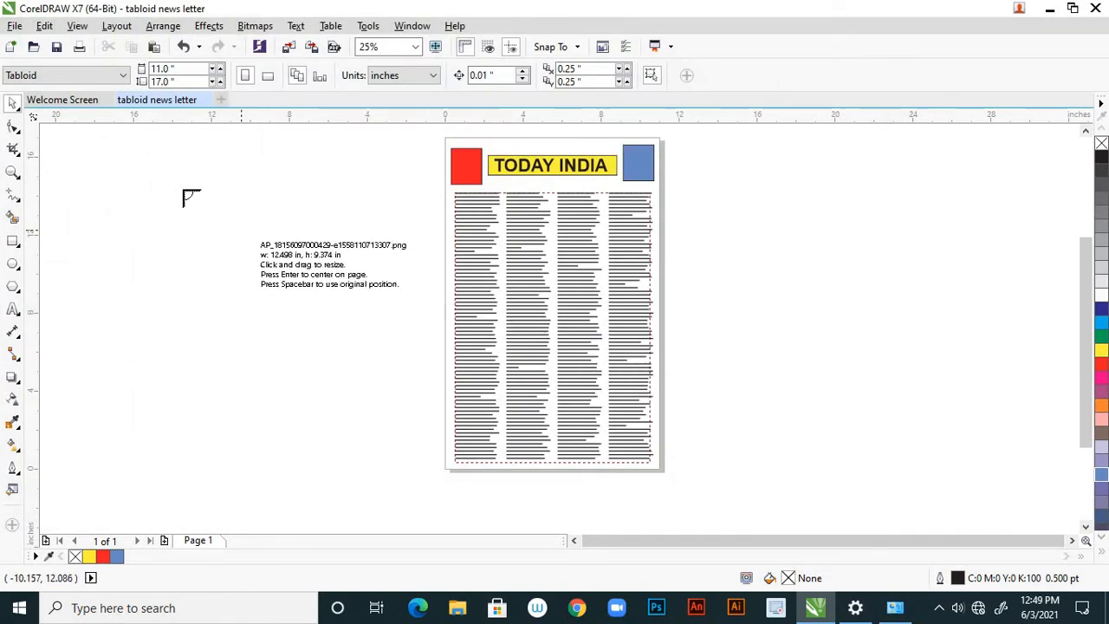
Place the portrait left of the page, the Delhi Police ad across its lower left part and the ds-max-properties ad to its right, at original size.
click(181, 191)
click(336, 342)
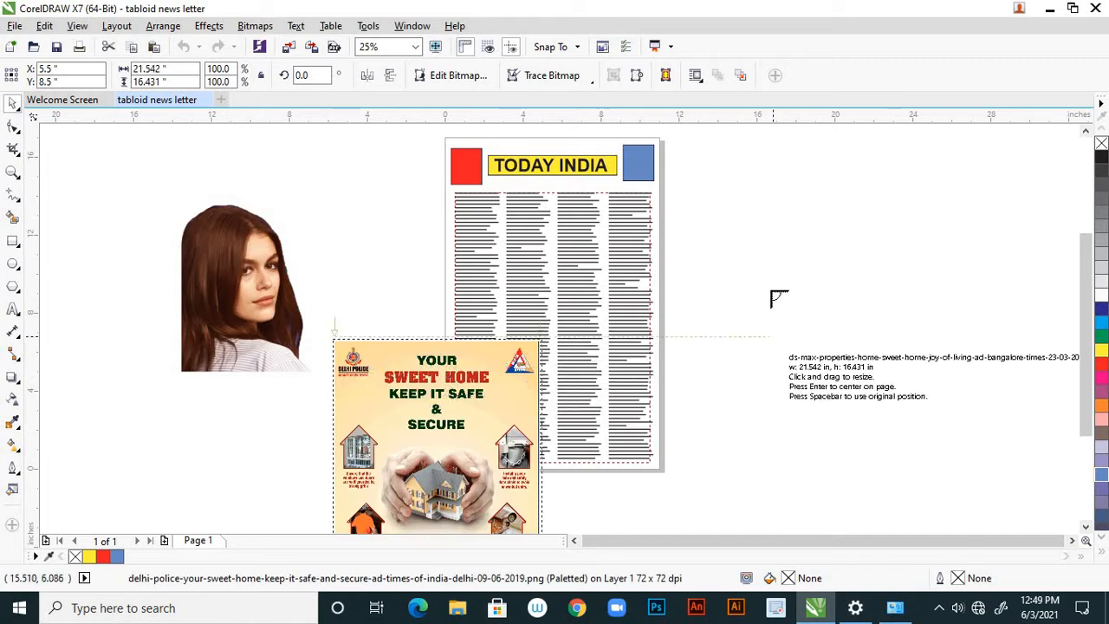
click(772, 292)
click(695, 256)
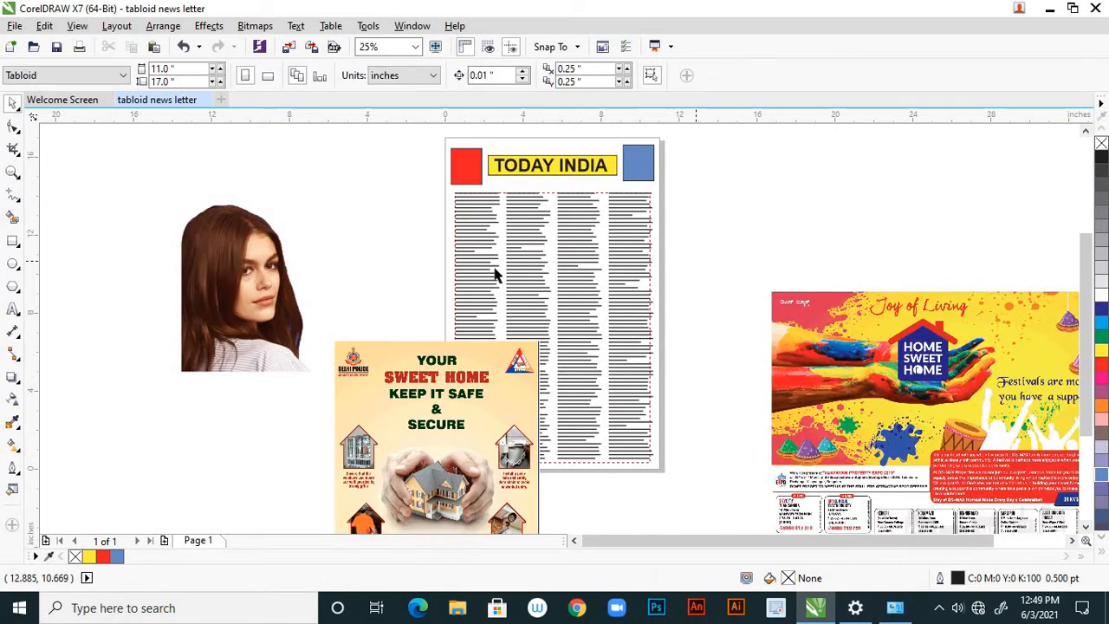
Try the portrait photo over the page's left columns, and return it to the empty area left of the page.
click(271, 291)
drag(272, 291, 449, 294)
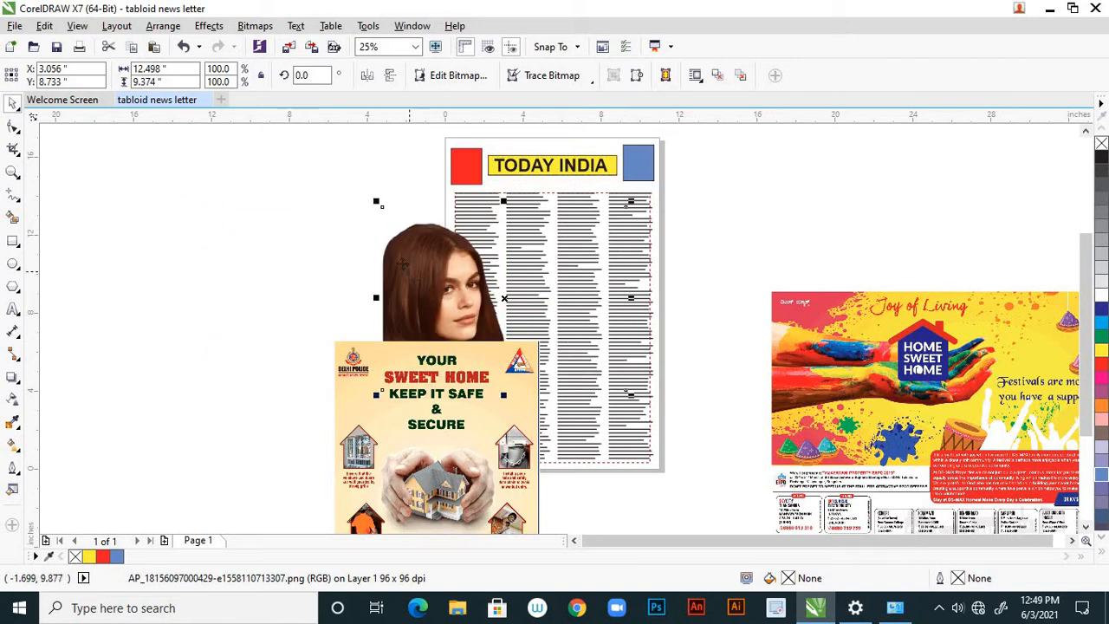
drag(381, 255, 186, 255)
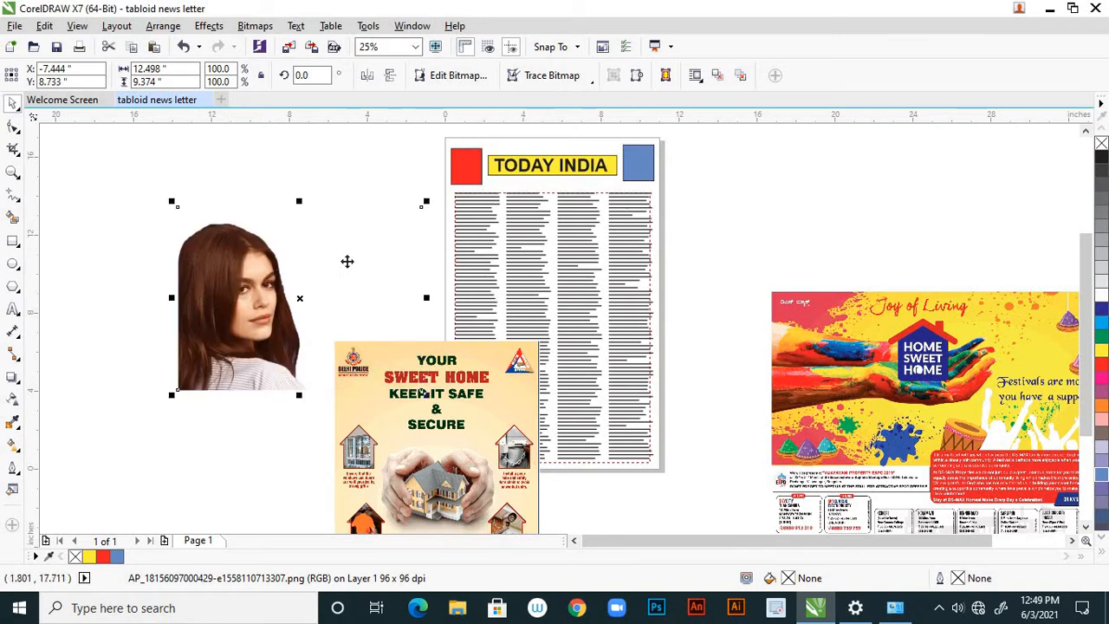
Outline-trace the portrait photo as a High Quality Image with the detail at maximum, keeping the original image.
scroll(272, 271, up, 1)
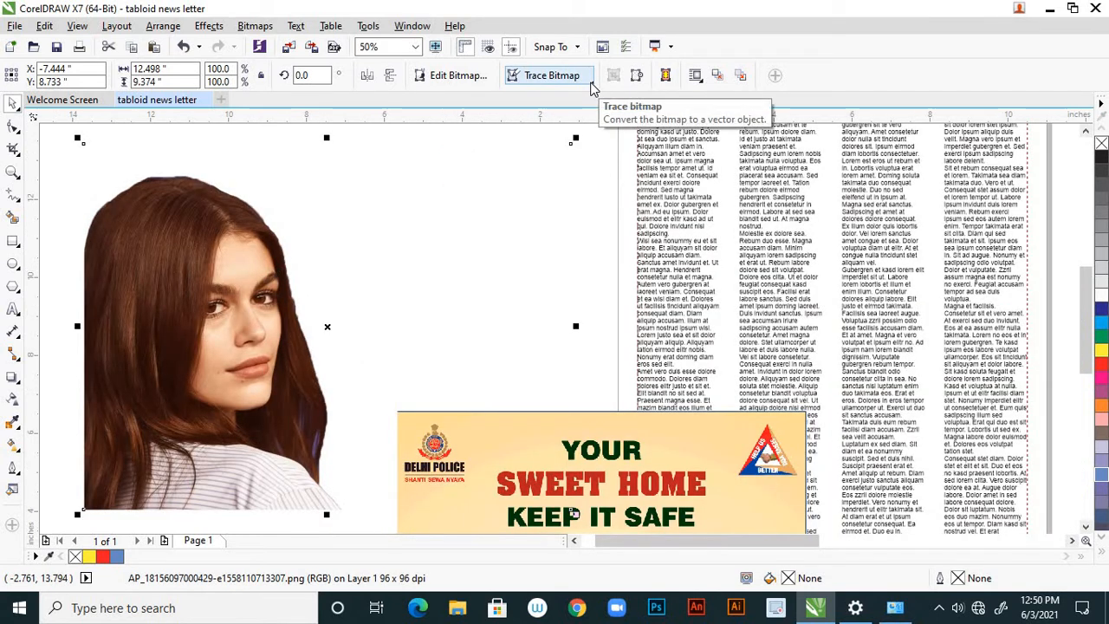
click(592, 84)
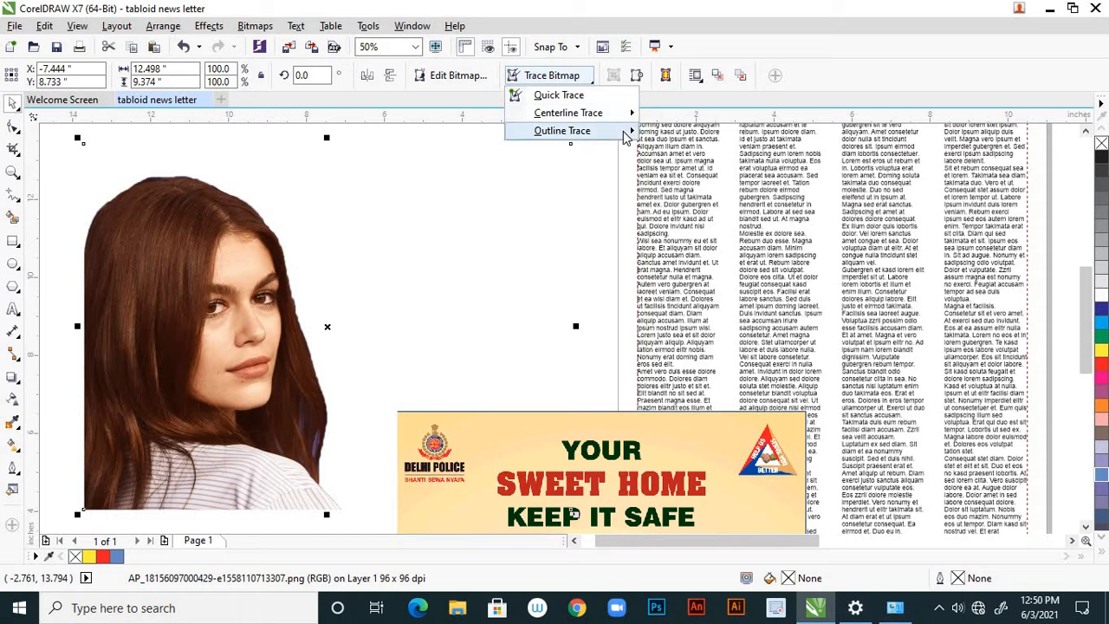
mouse_move(624, 136)
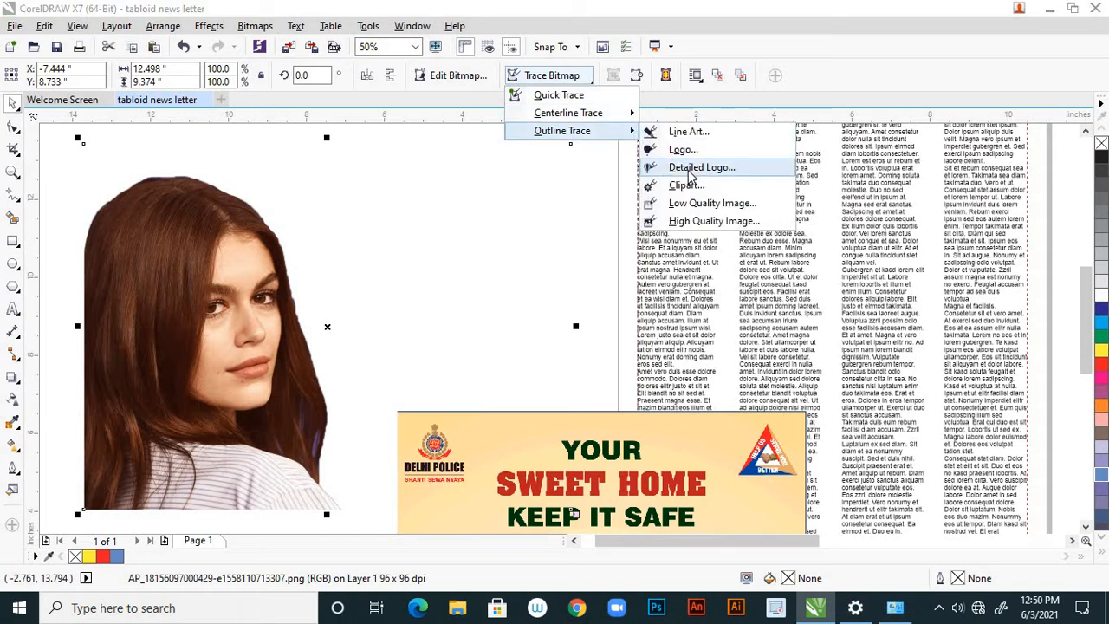
click(688, 223)
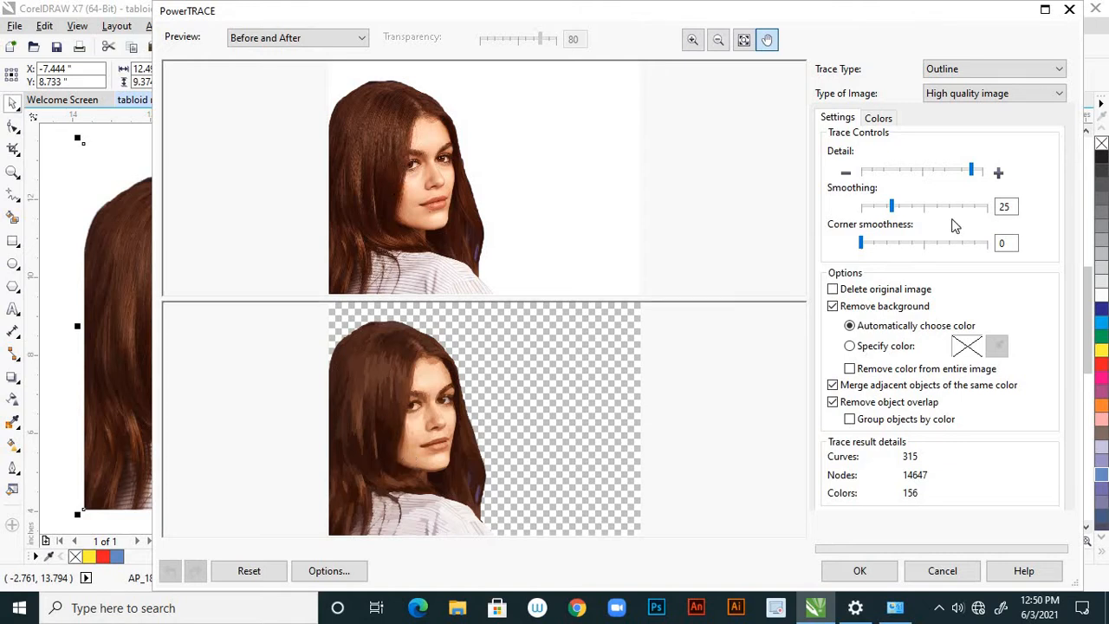
drag(972, 174, 994, 176)
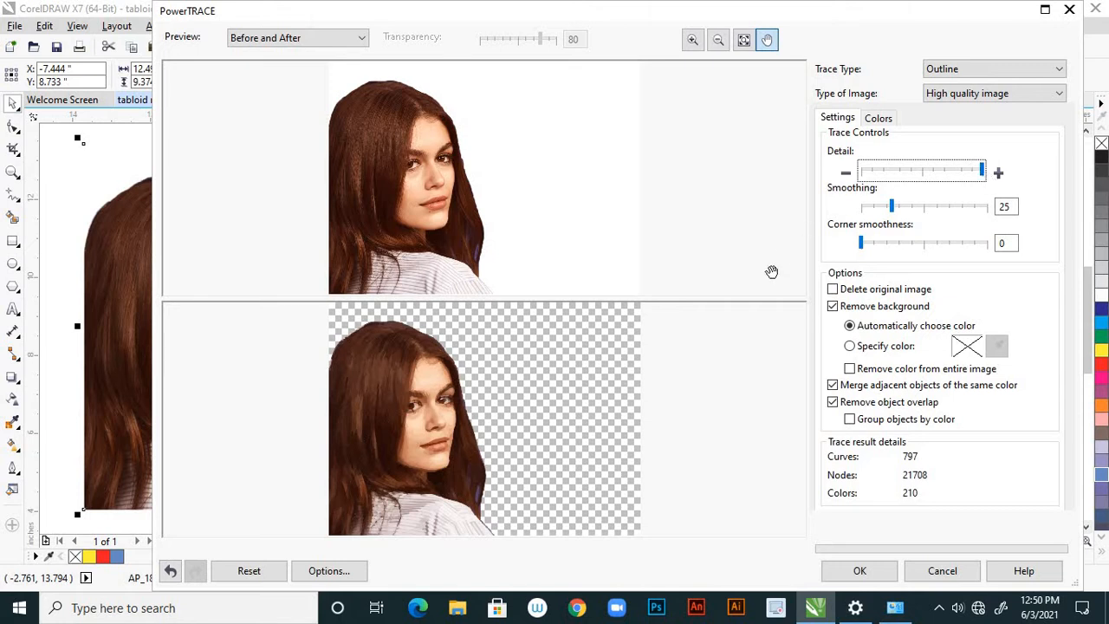
click(859, 572)
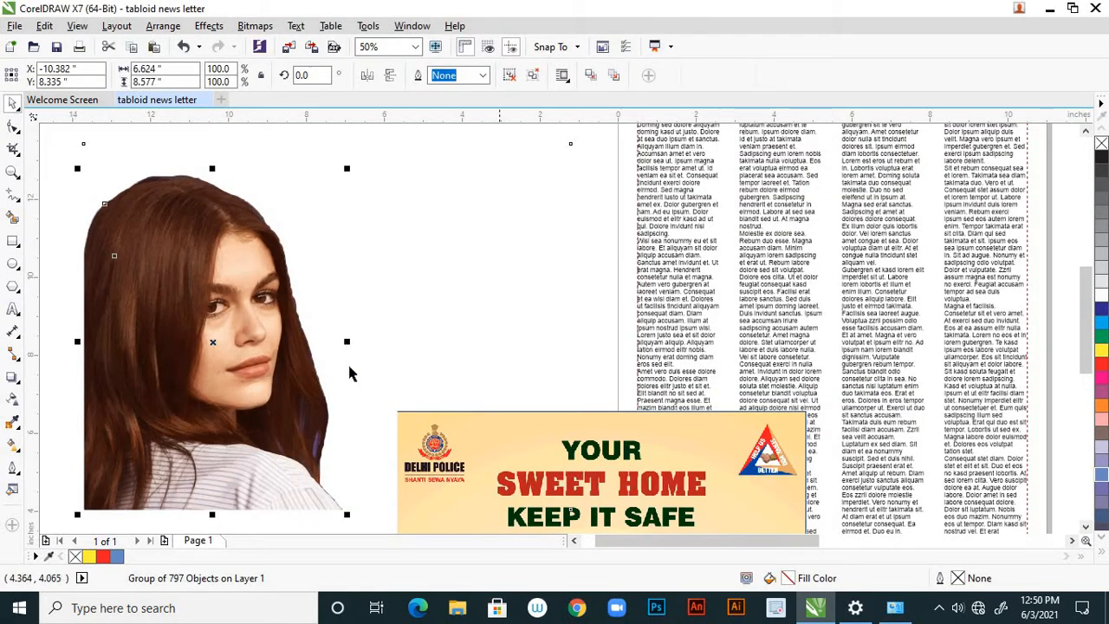
Move the traced portrait to the right of the original photo and examine its hair and face up close.
drag(235, 260, 454, 258)
click(378, 189)
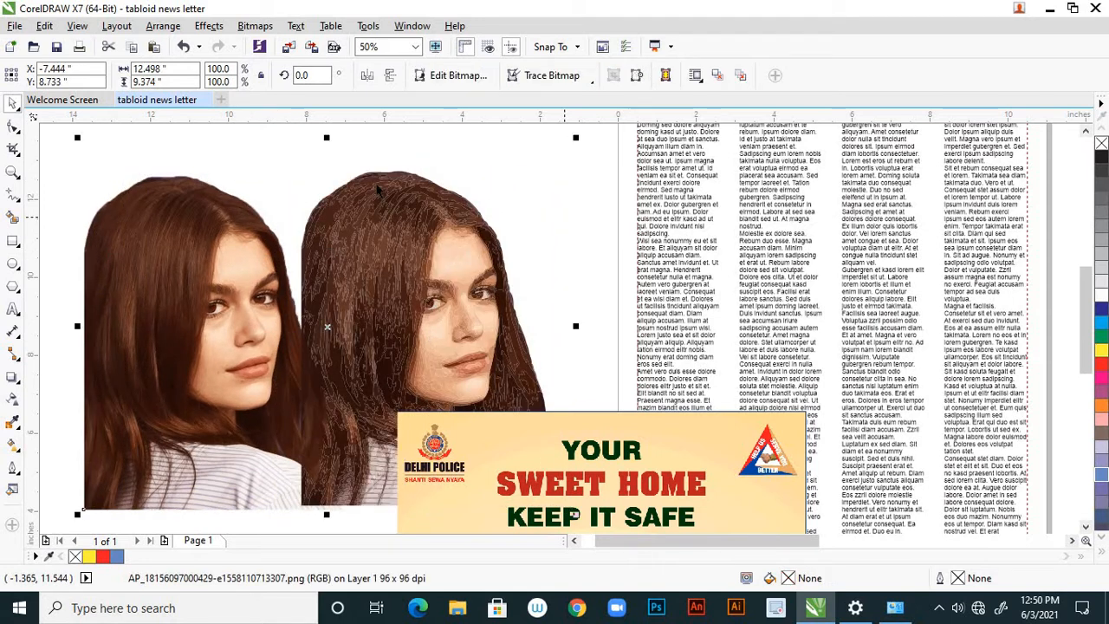
scroll(520, 203, down, 2)
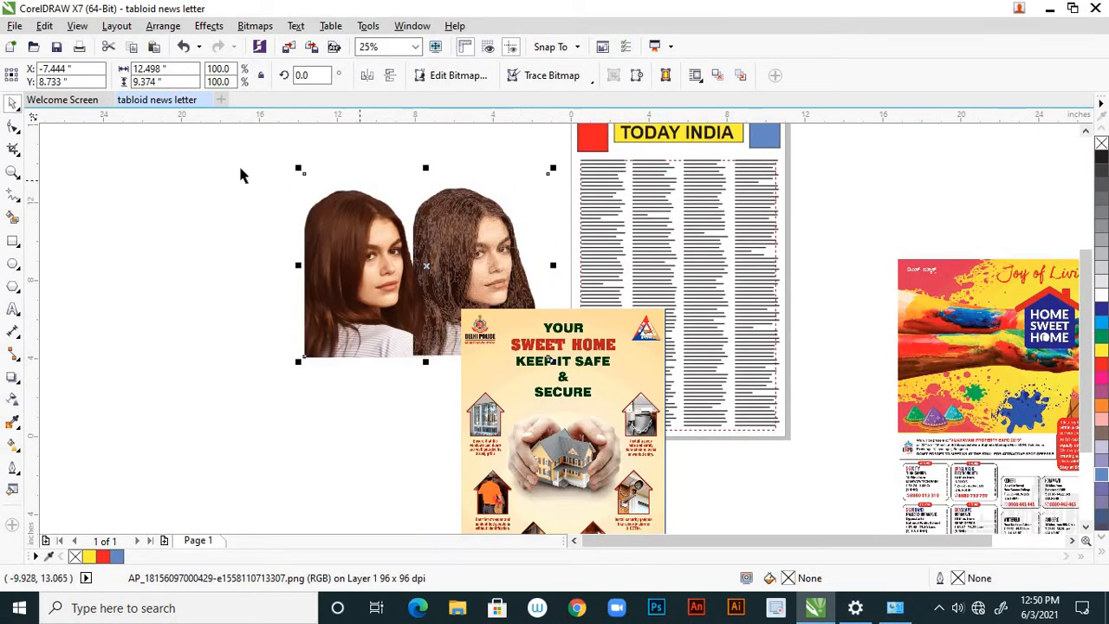
click(223, 181)
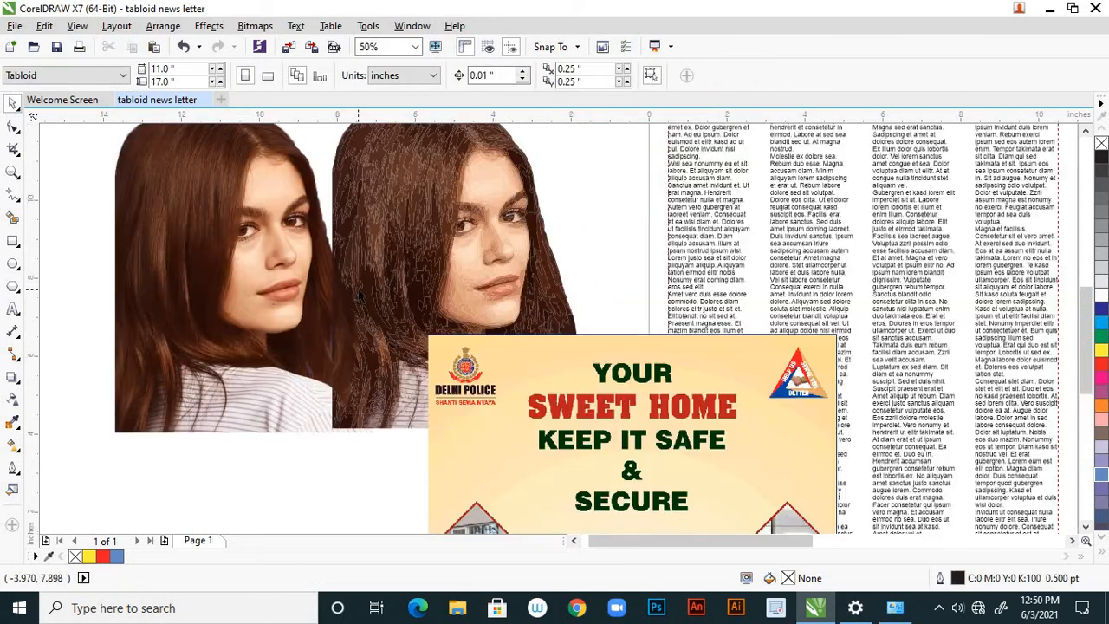
scroll(496, 284, up, 2)
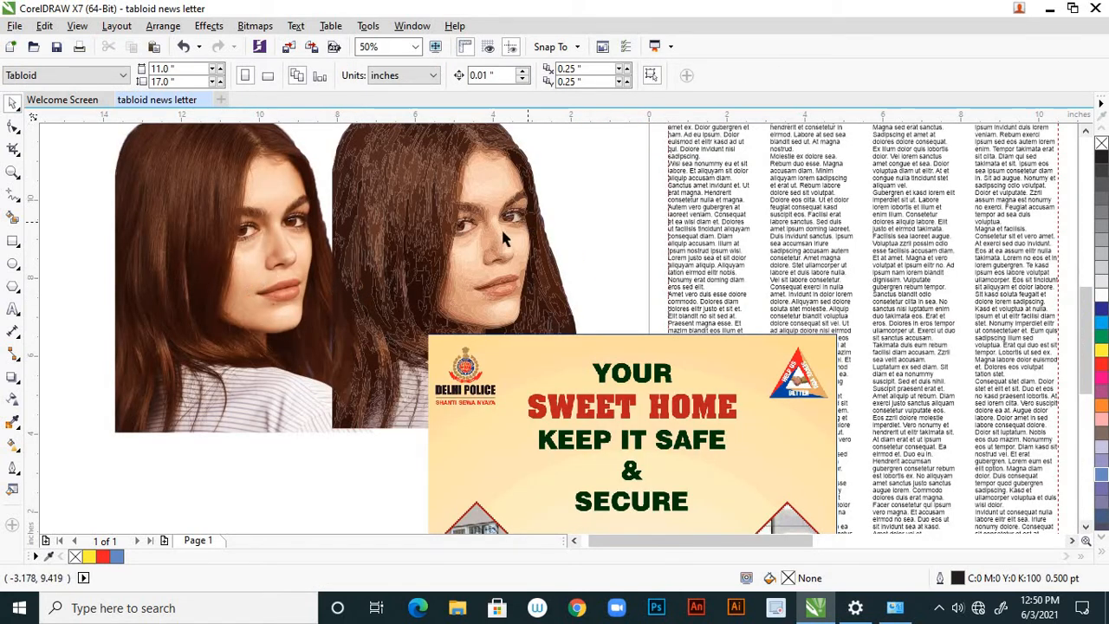
scroll(500, 228, up, 2)
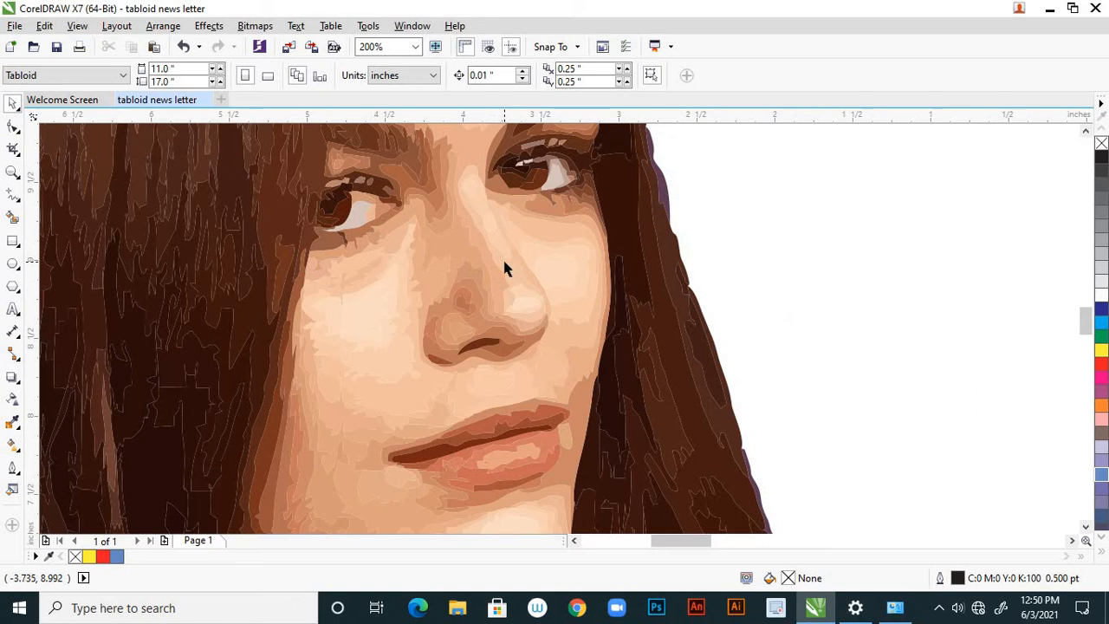
scroll(512, 251, down, 4)
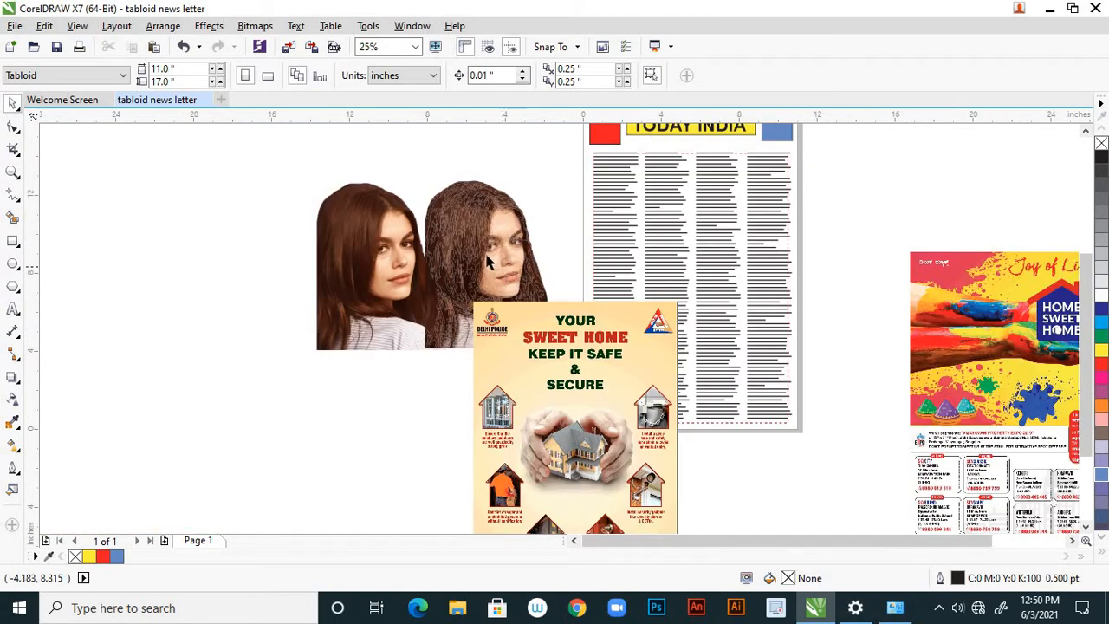
Move the traced portrait to the far left of the original photo and compare the two versions.
mouse_move(490, 260)
mouse_down()
mouse_move(495, 228)
mouse_move(158, 293)
mouse_up()
click(384, 255)
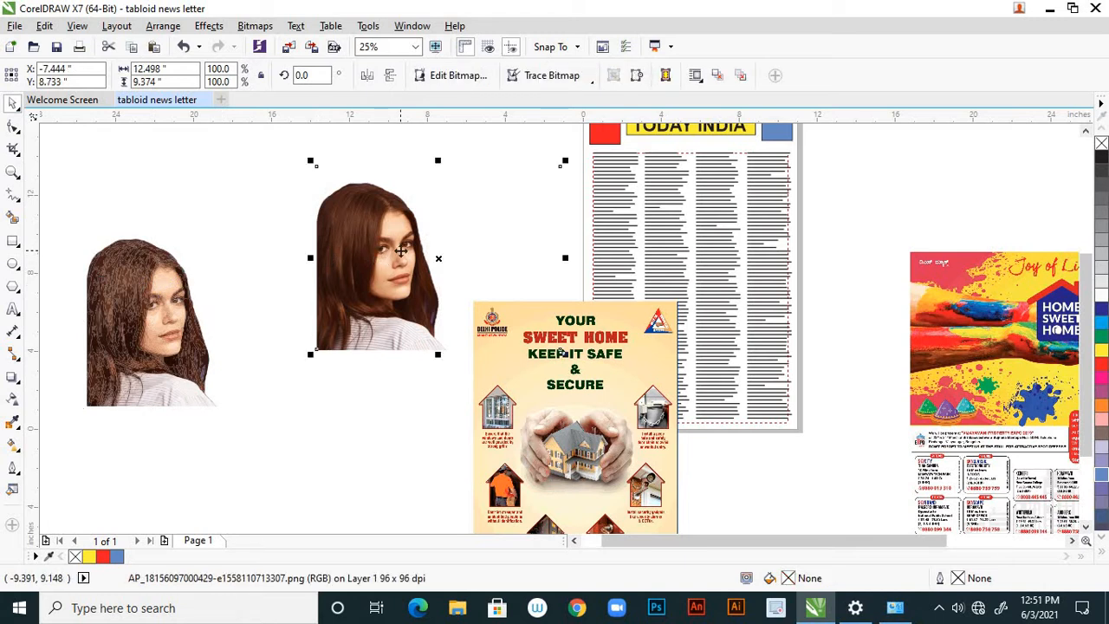
scroll(159, 322, up, 2)
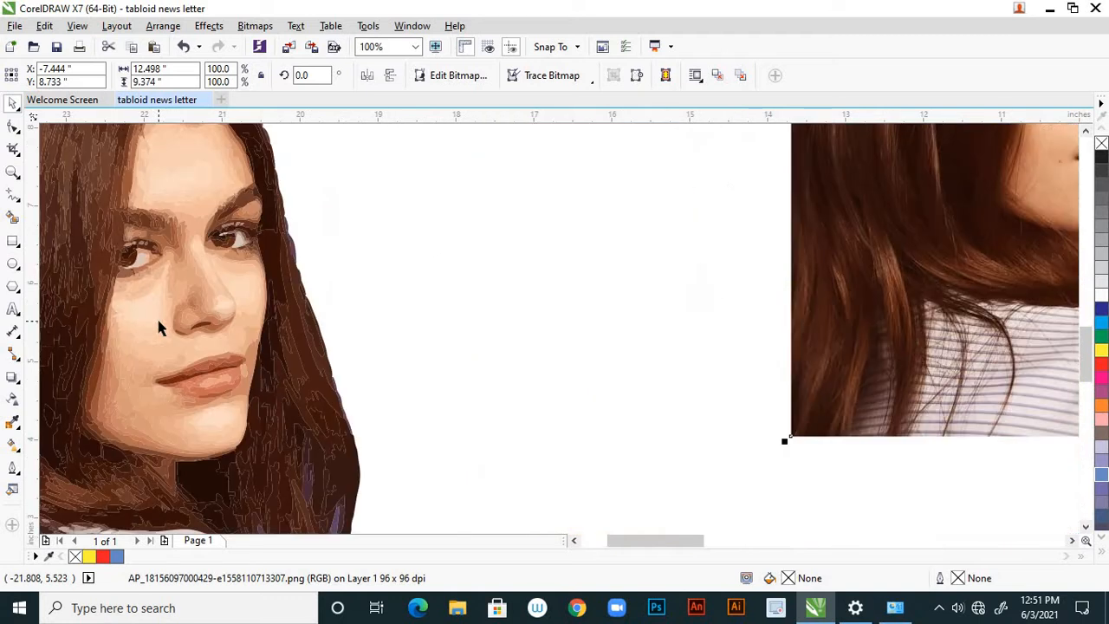
scroll(334, 351, down, 2)
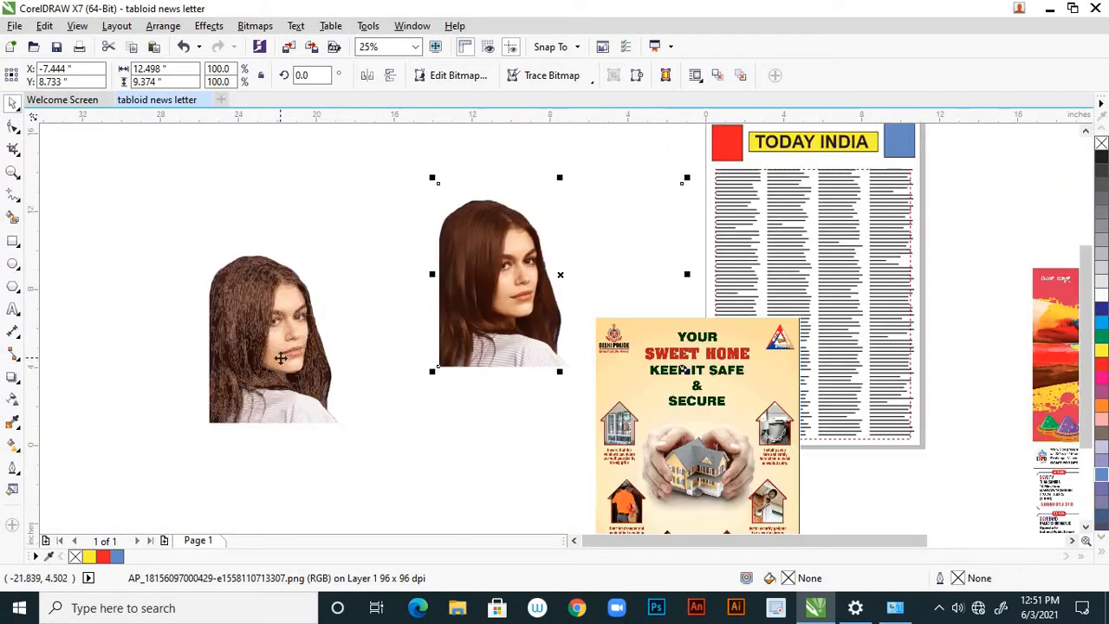
Delete the traced portrait and move the original portrait photo further left into the freed area.
click(281, 357)
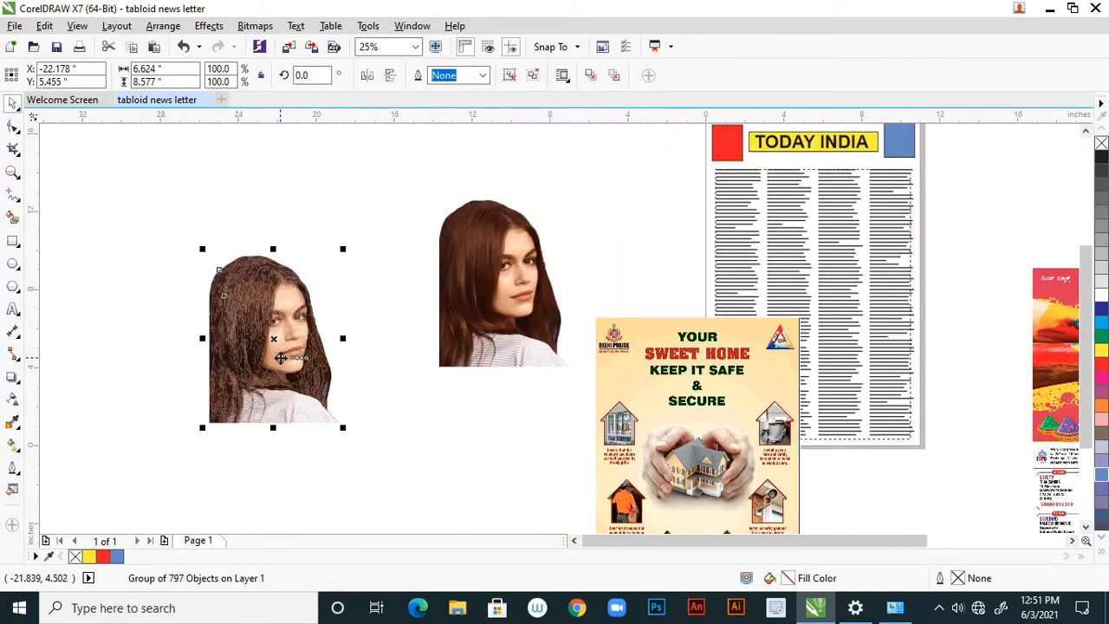
key(Delete)
click(507, 277)
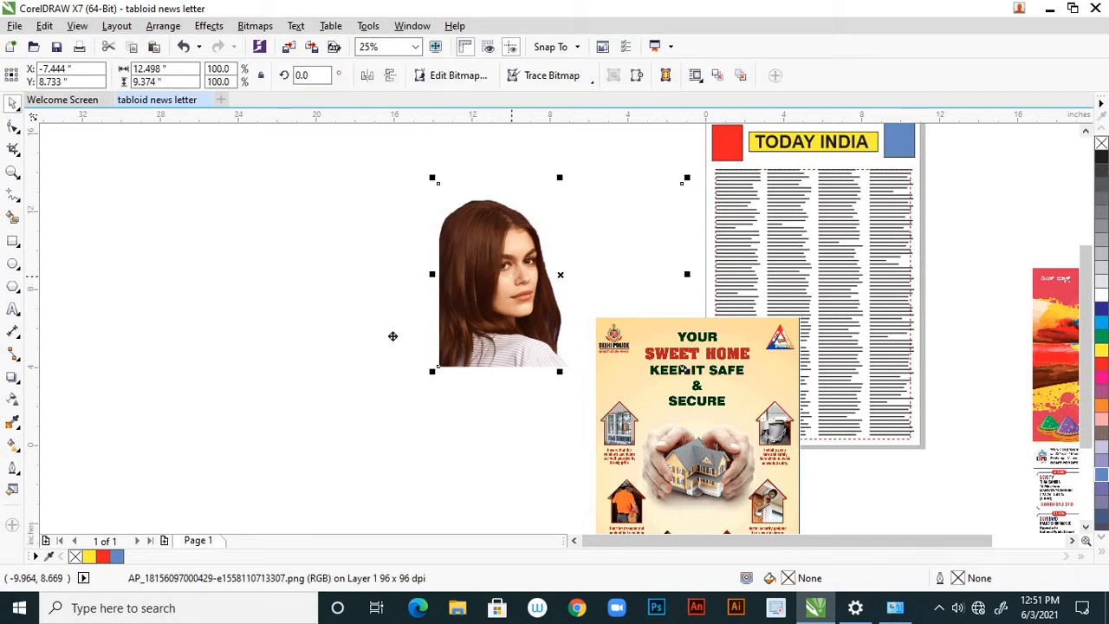
drag(393, 337, 295, 364)
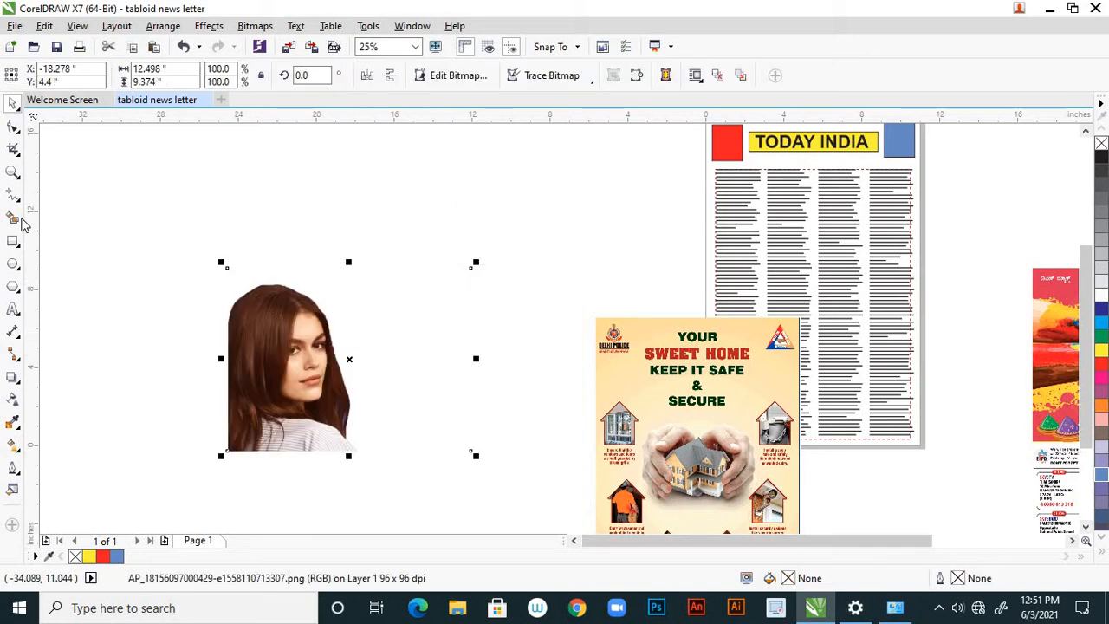
Try to trace the portrait's hair contour with the Pen tool from the photo's left edge, and undo the curve.
click(19, 200)
click(33, 247)
click(20, 201)
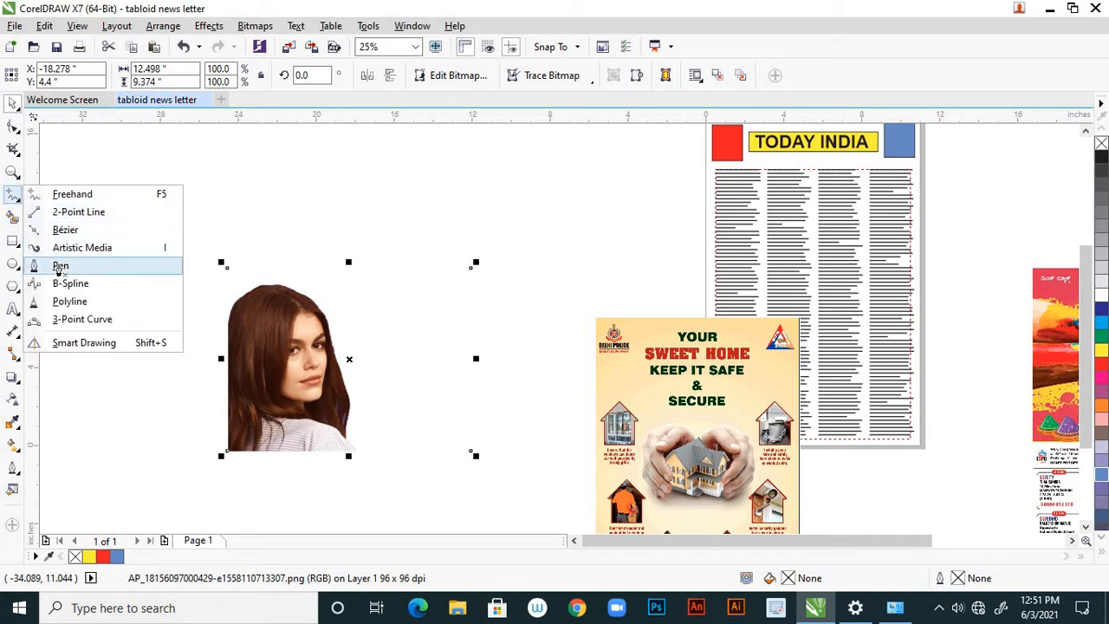
click(54, 265)
scroll(258, 327, up, 1)
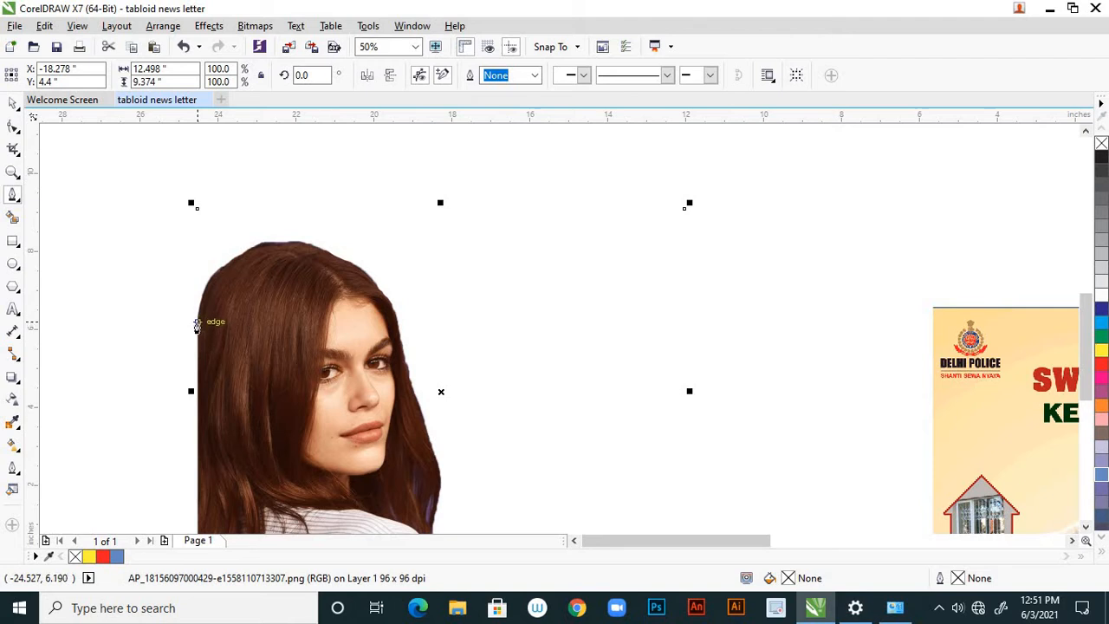
click(197, 322)
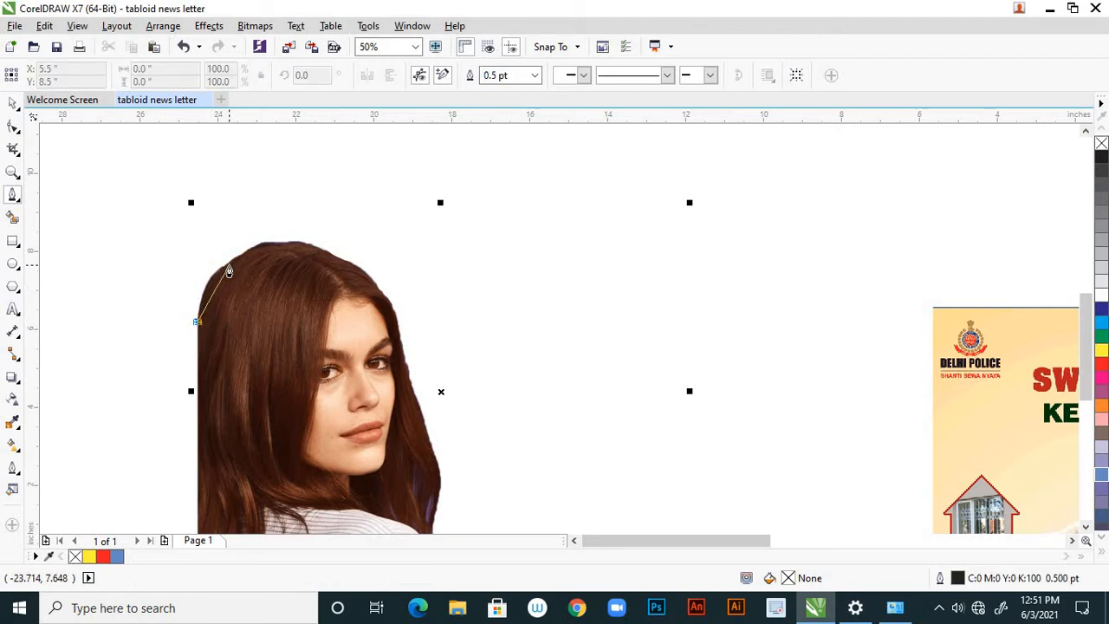
drag(228, 265, 259, 262)
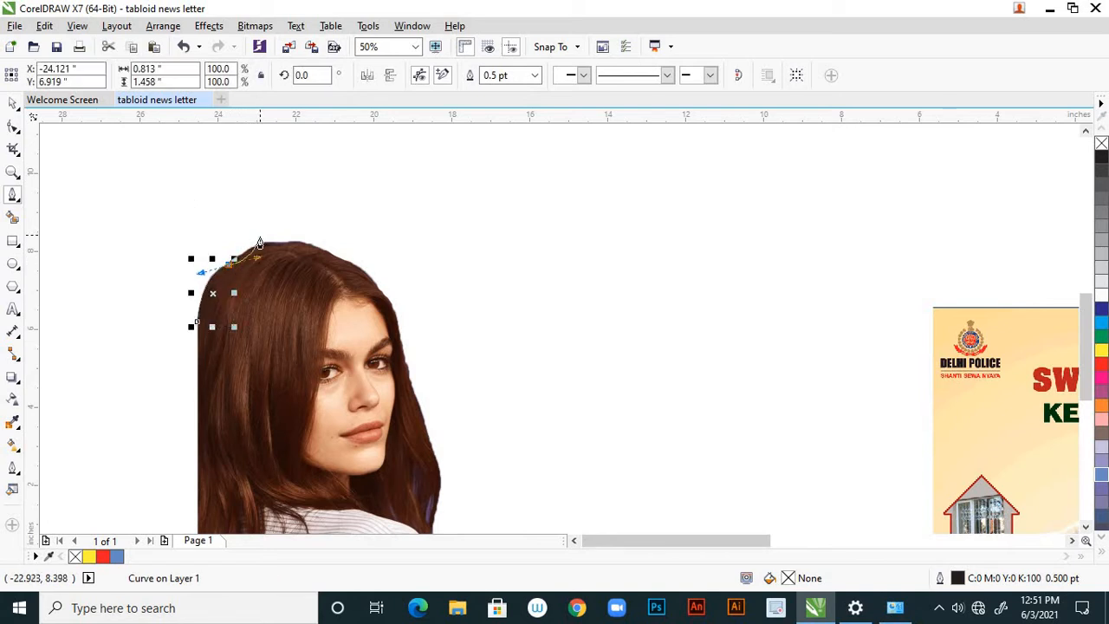
scroll(247, 267, up, 2)
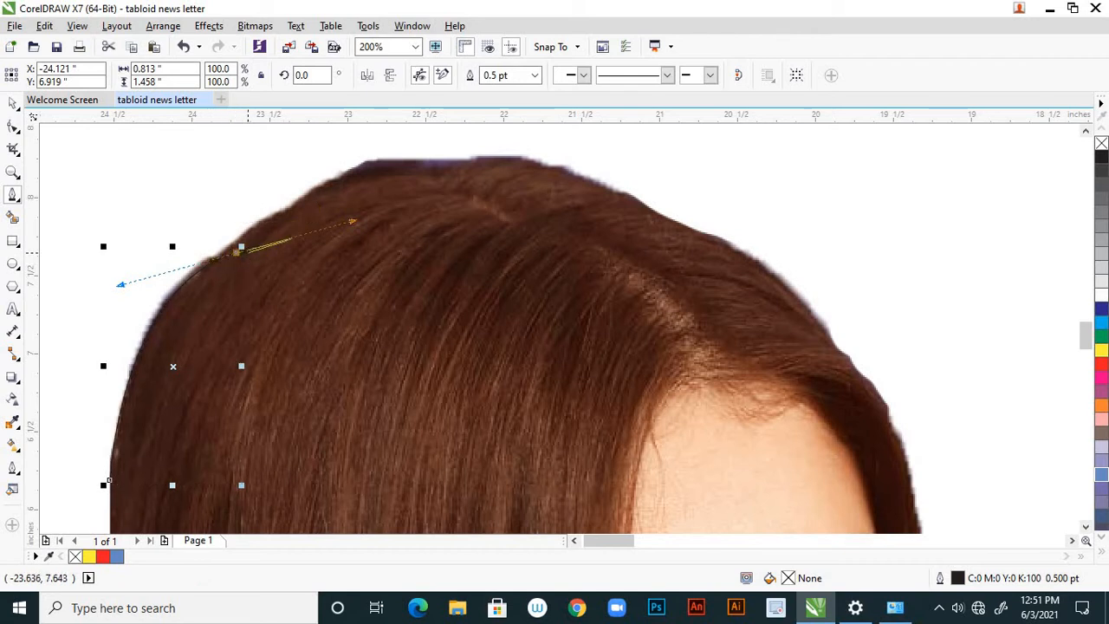
click(234, 253)
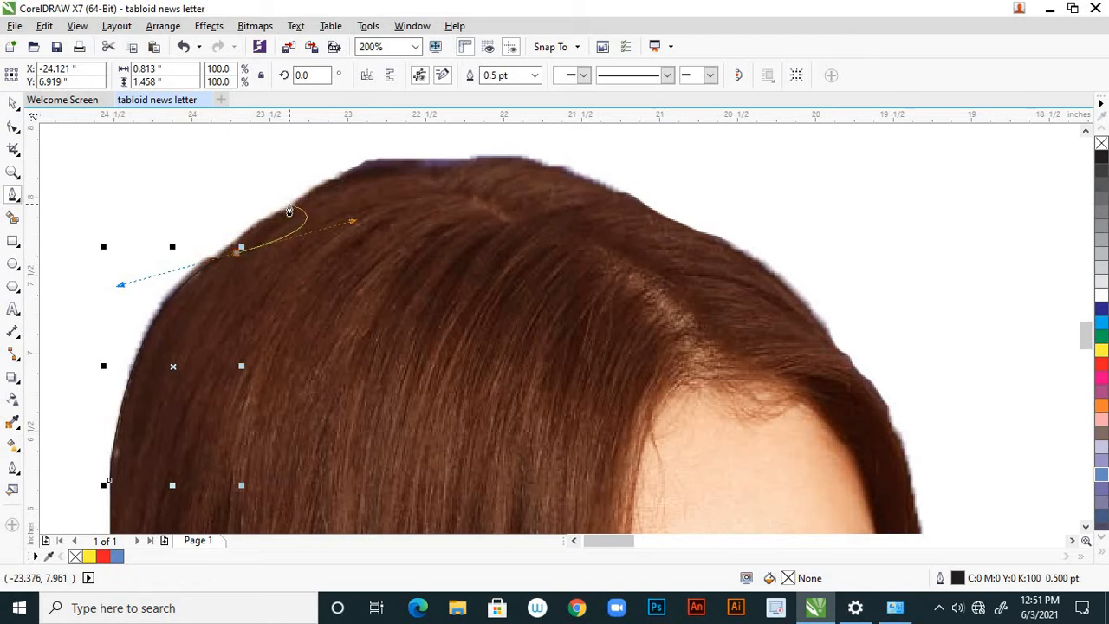
key(ctrl+z)
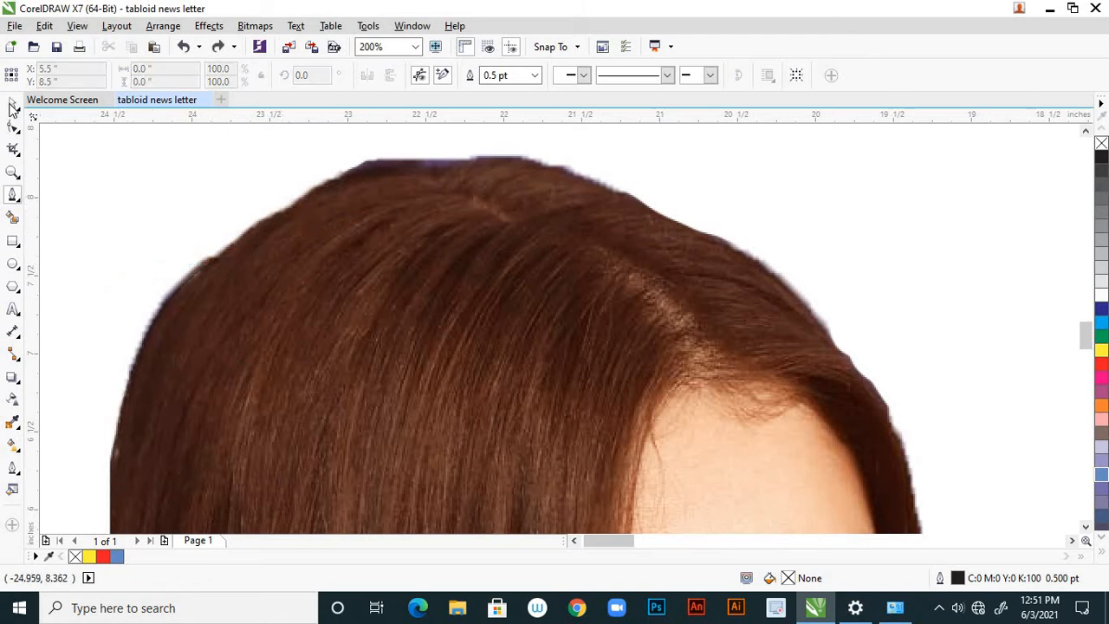
Start a new Pen tool curve at the hair's upper-left contour and trace over the crown to the upper-right hairline.
click(13, 104)
scroll(352, 232, down, 2)
scroll(317, 252, up, 1)
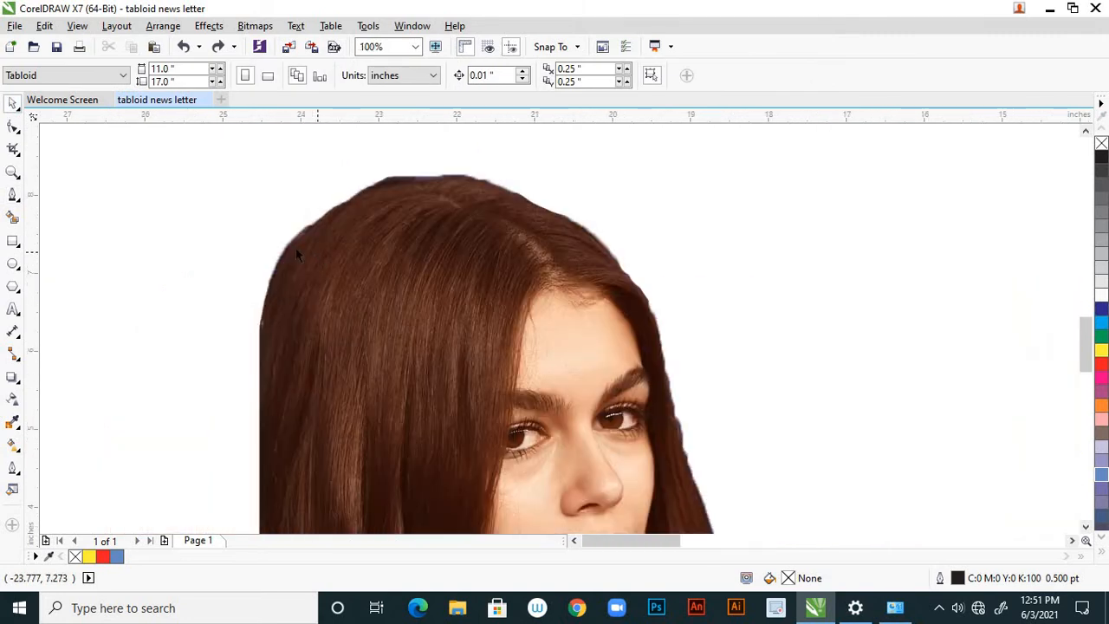
click(13, 198)
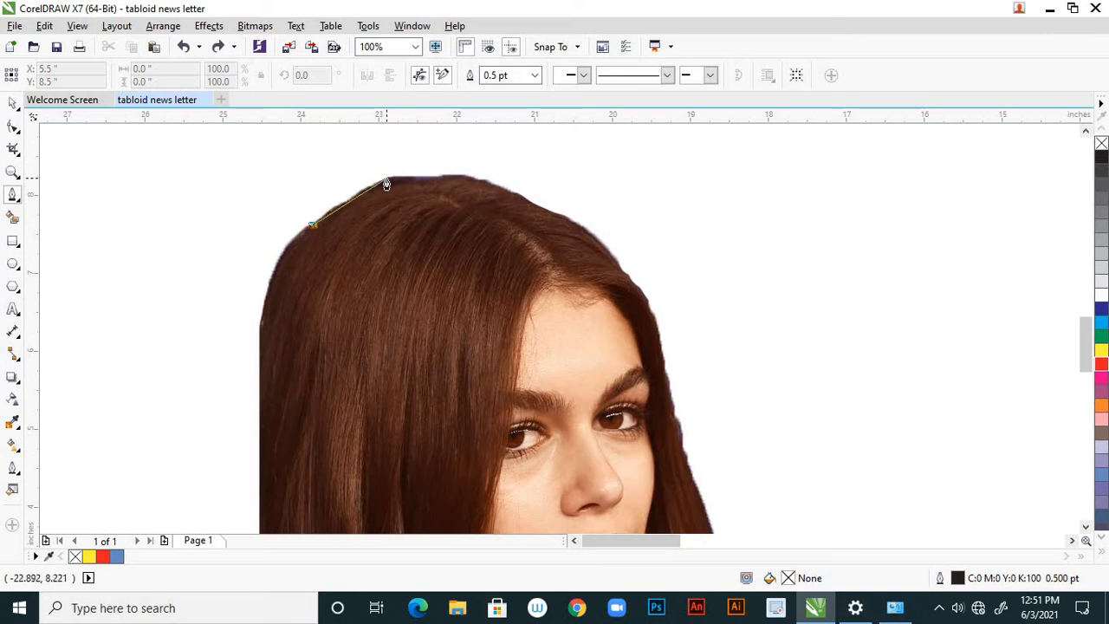
drag(386, 180, 407, 178)
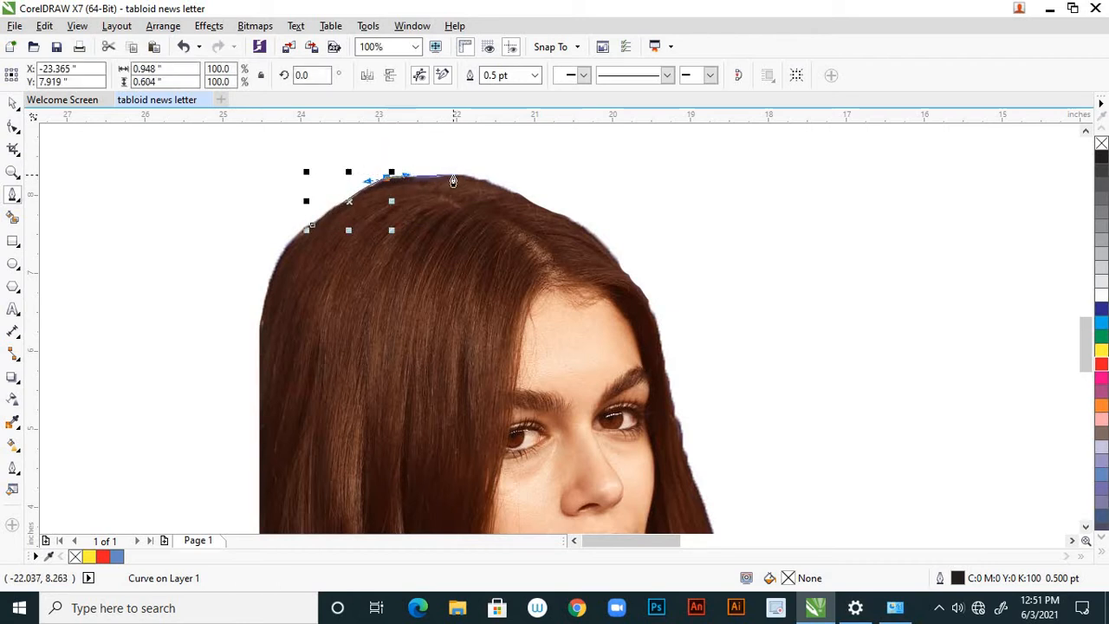
drag(452, 181, 545, 215)
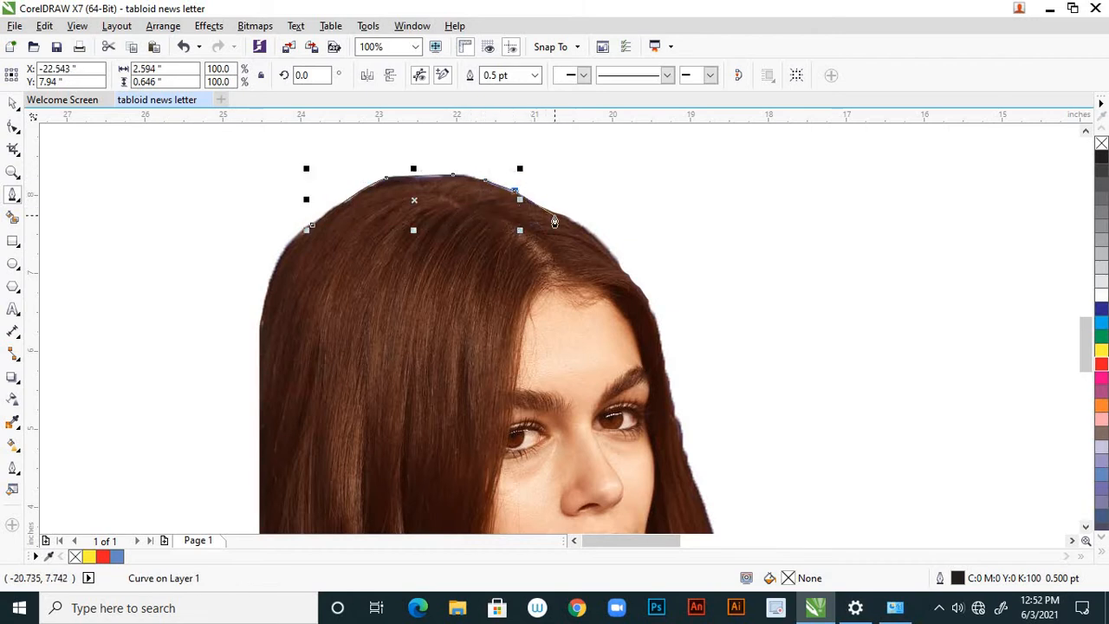
scroll(545, 215, up, 2)
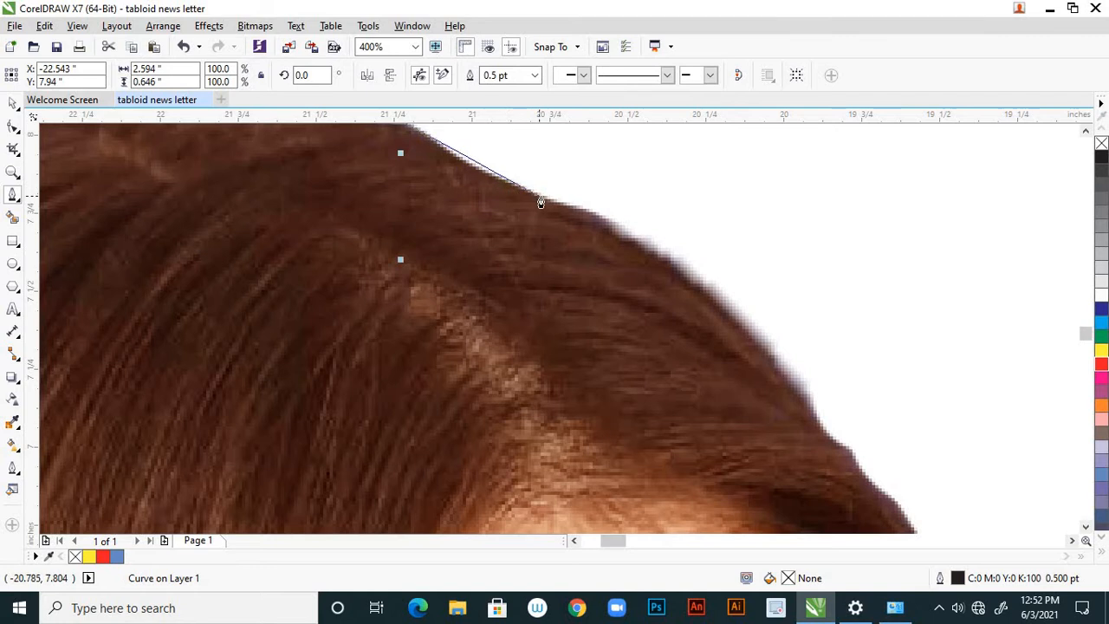
click(543, 202)
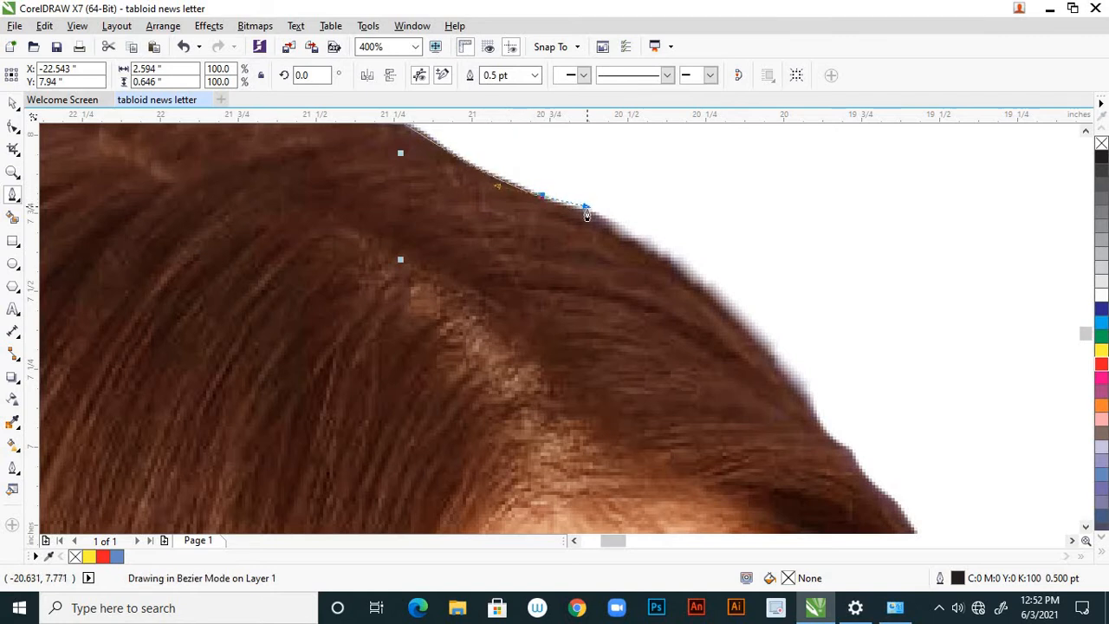
Continue the Pen outline along the upper-right hair contour, following the curve from the crown toward the forehead.
scroll(596, 223, down, 2)
scroll(600, 237, down, 2)
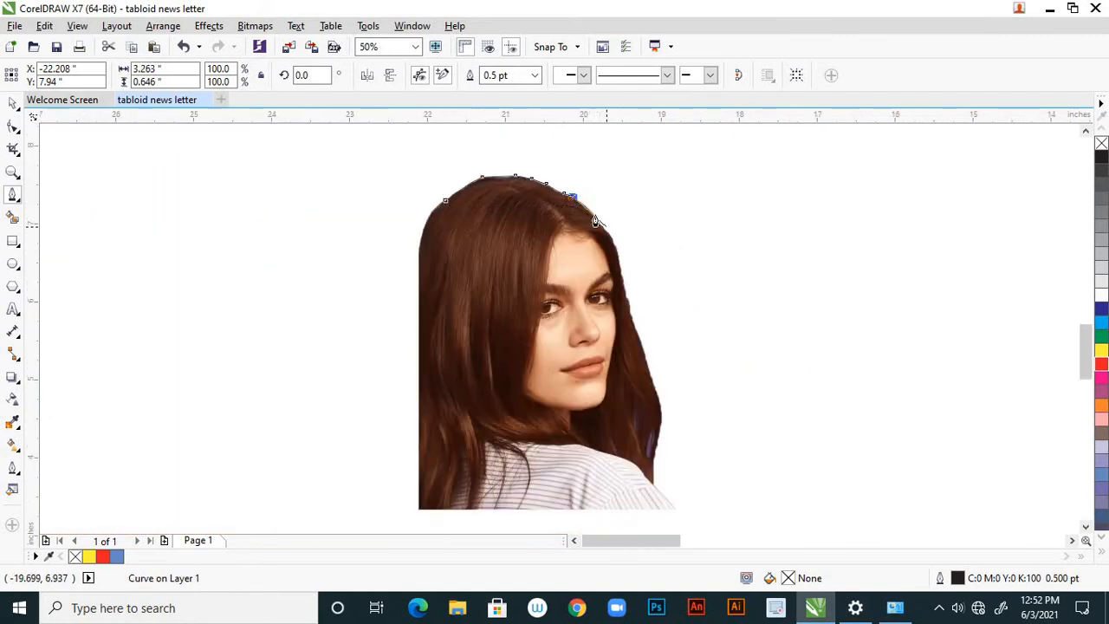
scroll(555, 198, up, 4)
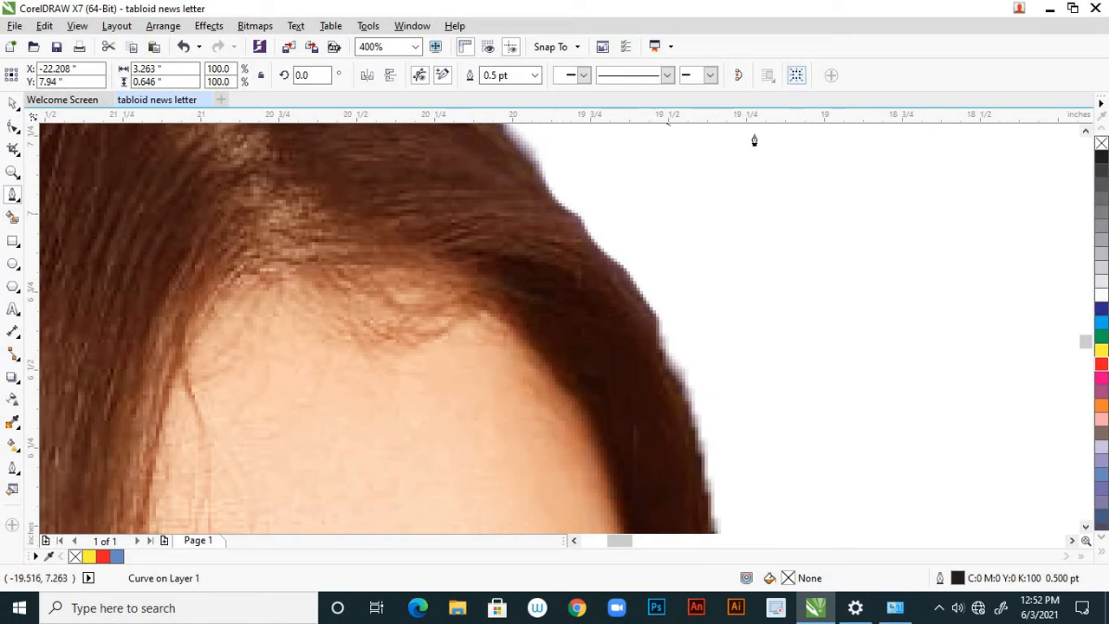
scroll(688, 248, down, 2)
scroll(637, 221, up, 1)
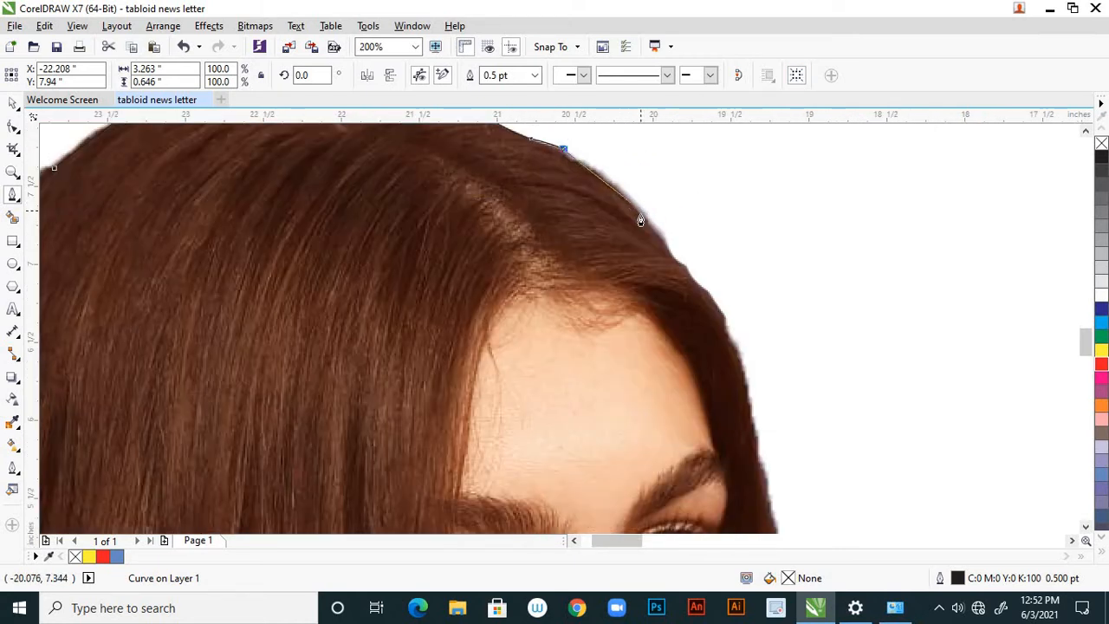
drag(649, 228, 700, 290)
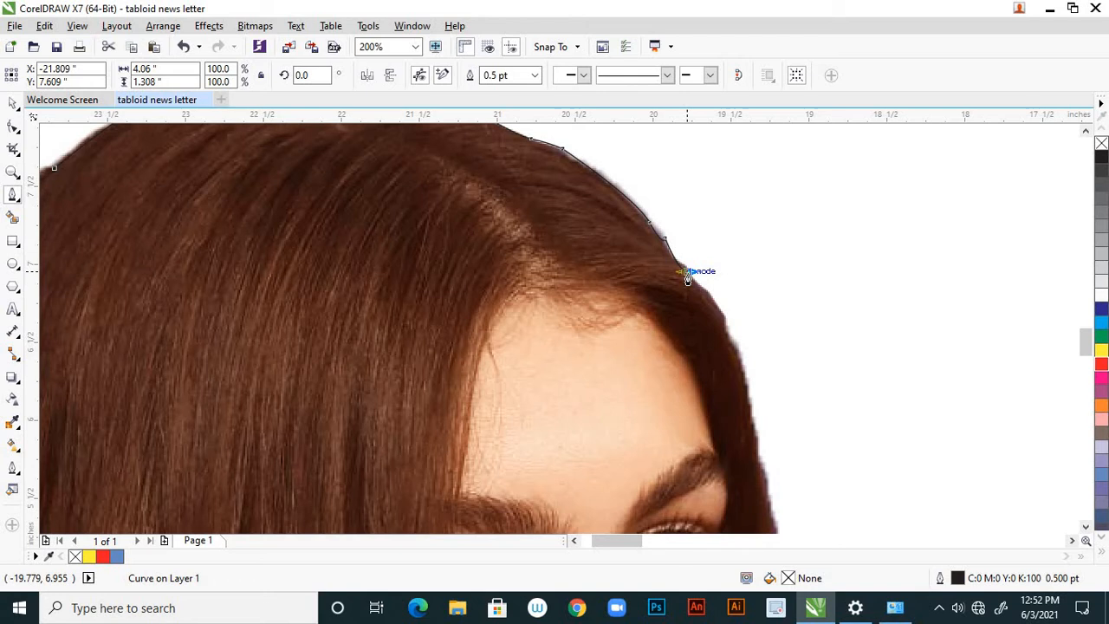
scroll(693, 277, up, 2)
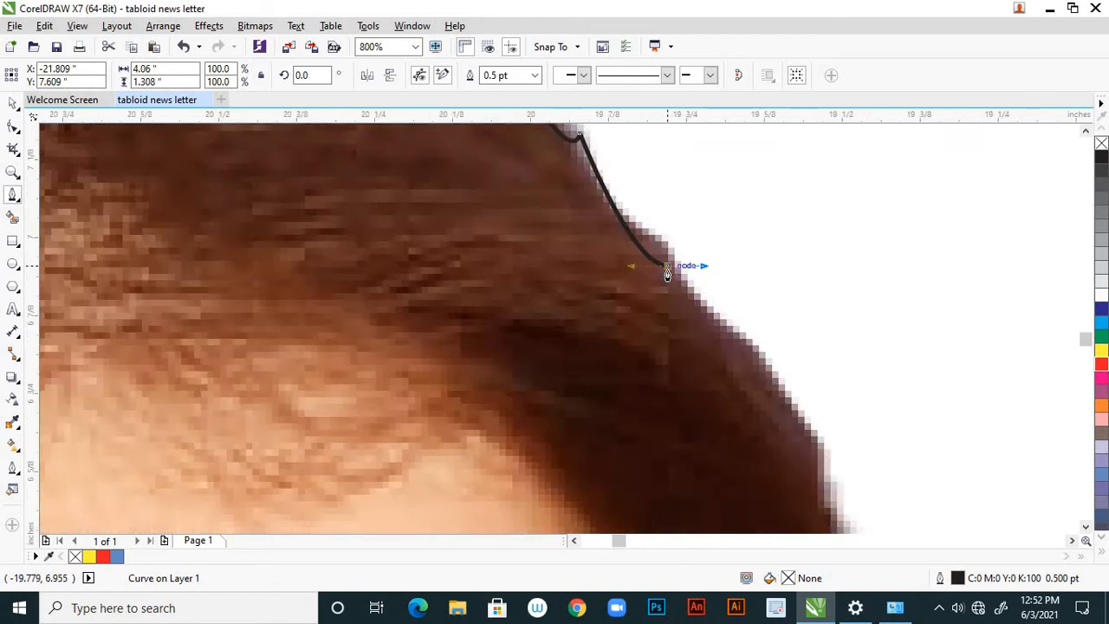
click(737, 341)
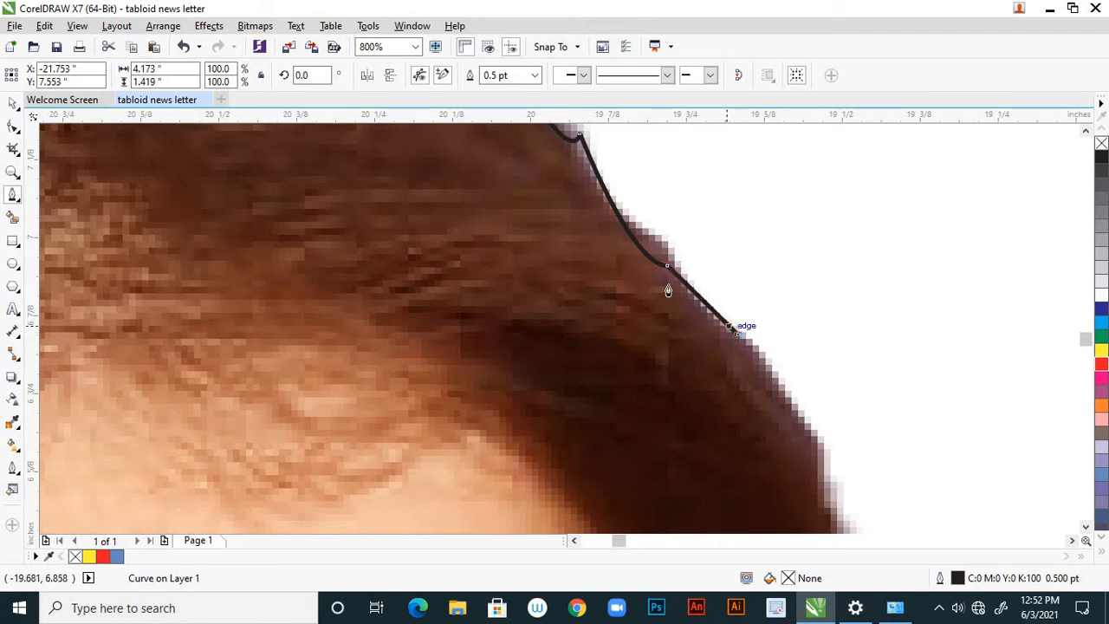
Extend the Pen outline down the outer hair edge beside the forehead, placing closely spaced nodes along the bumps.
scroll(684, 309, down, 2)
scroll(716, 314, up, 1)
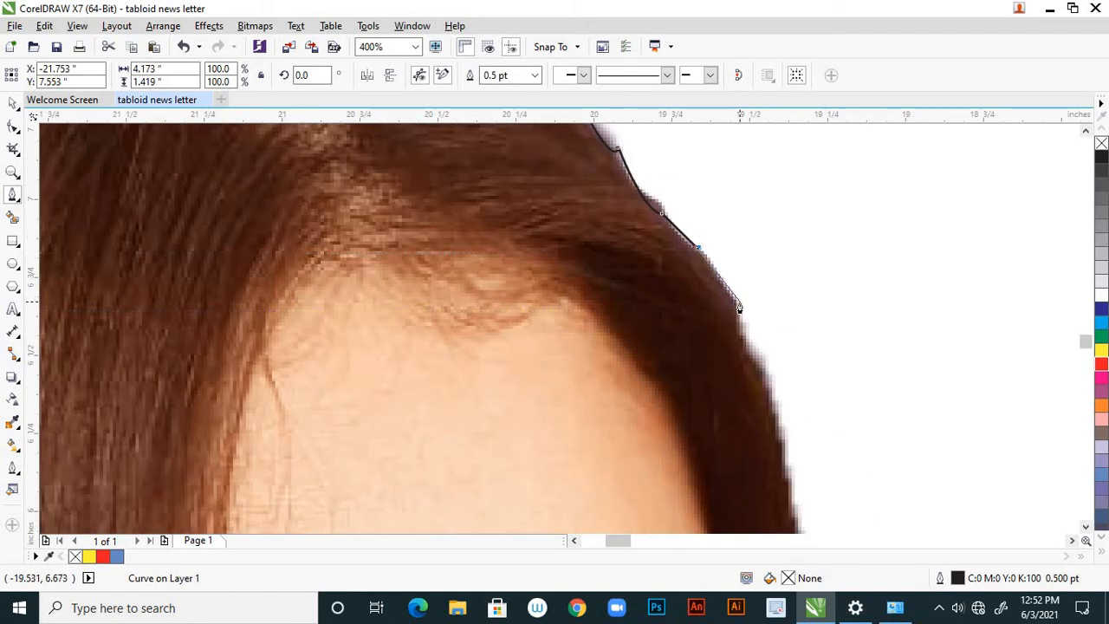
click(737, 310)
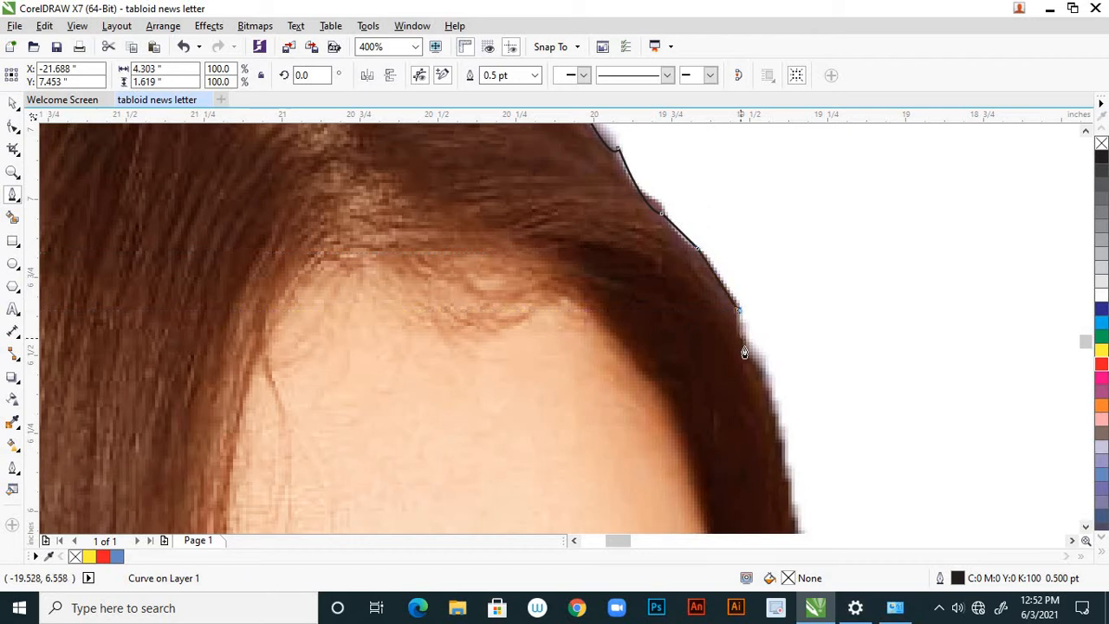
click(744, 351)
scroll(711, 321, down, 2)
scroll(719, 321, up, 1)
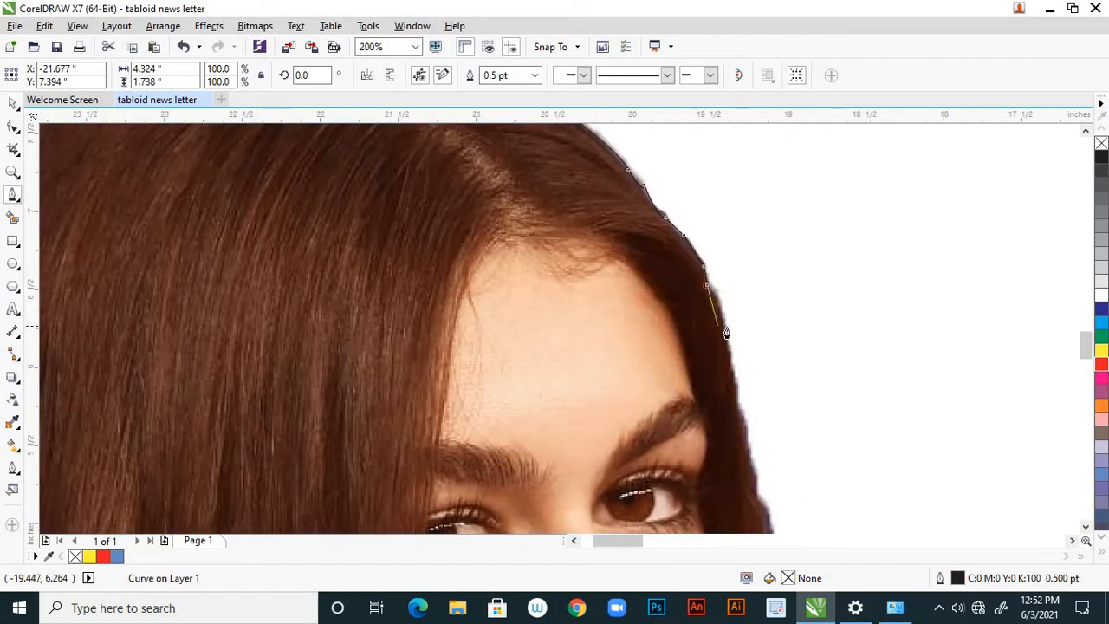
scroll(725, 320, up, 2)
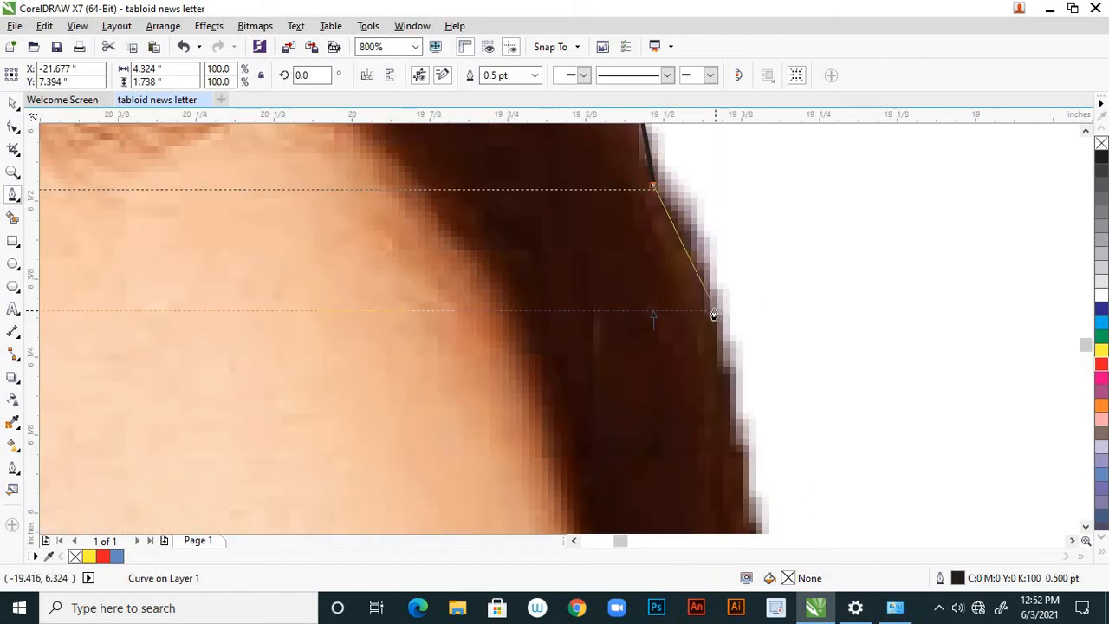
drag(715, 354, 707, 373)
Carry the Pen outline down the outer hair edge past the eyebrow to eye level.
scroll(700, 296, down, 3)
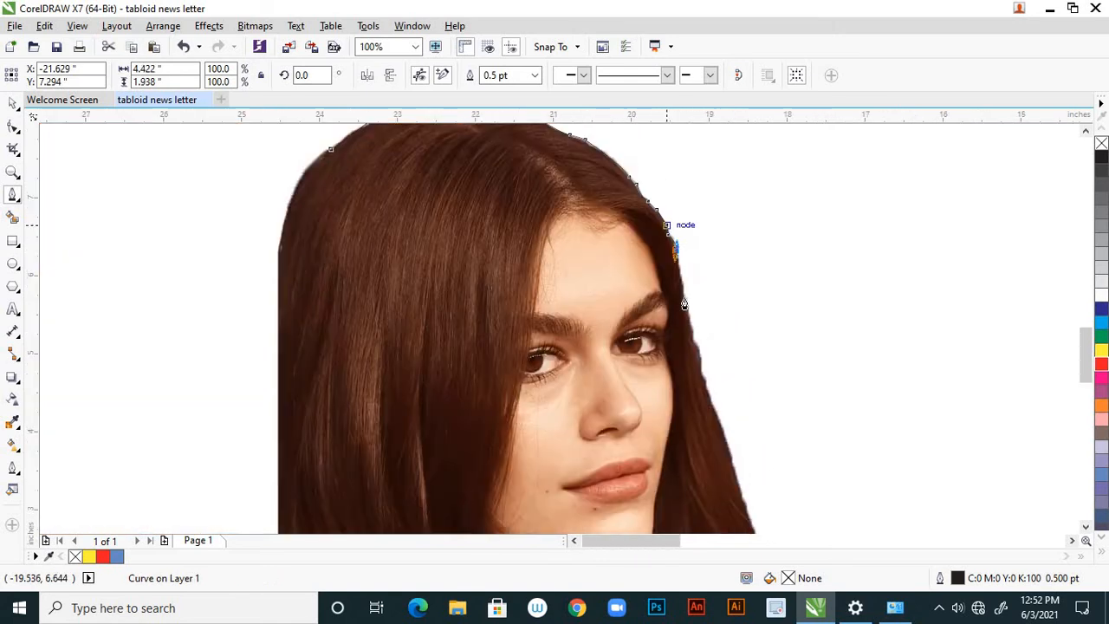
scroll(684, 312, up, 2)
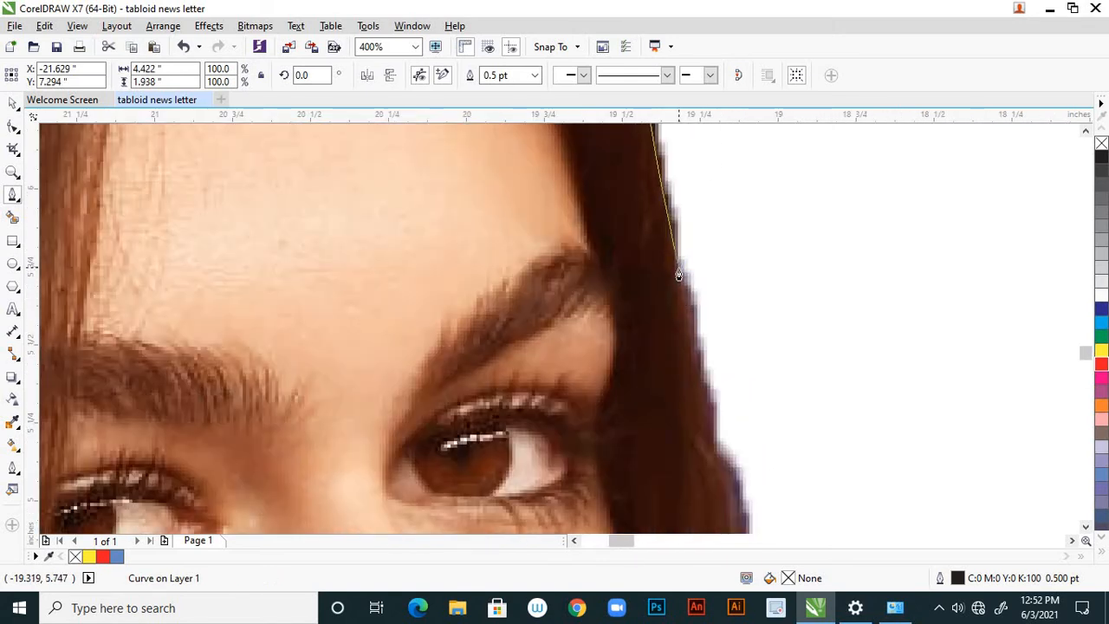
scroll(680, 274, down, 2)
scroll(679, 271, up, 2)
drag(681, 251, 686, 281)
click(695, 354)
scroll(694, 357, down, 2)
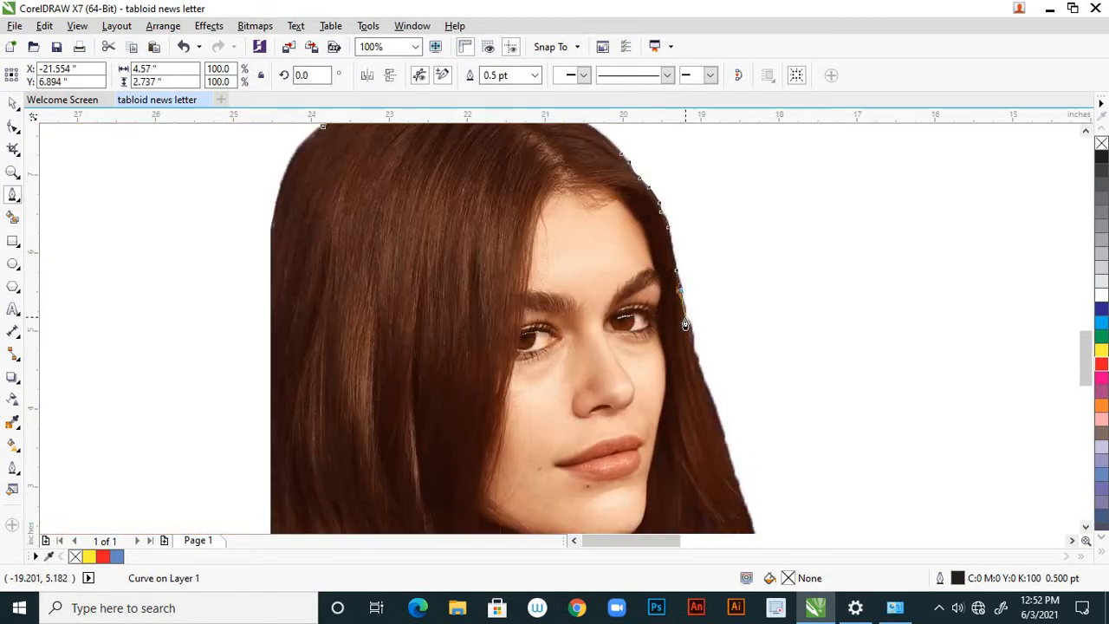
click(686, 318)
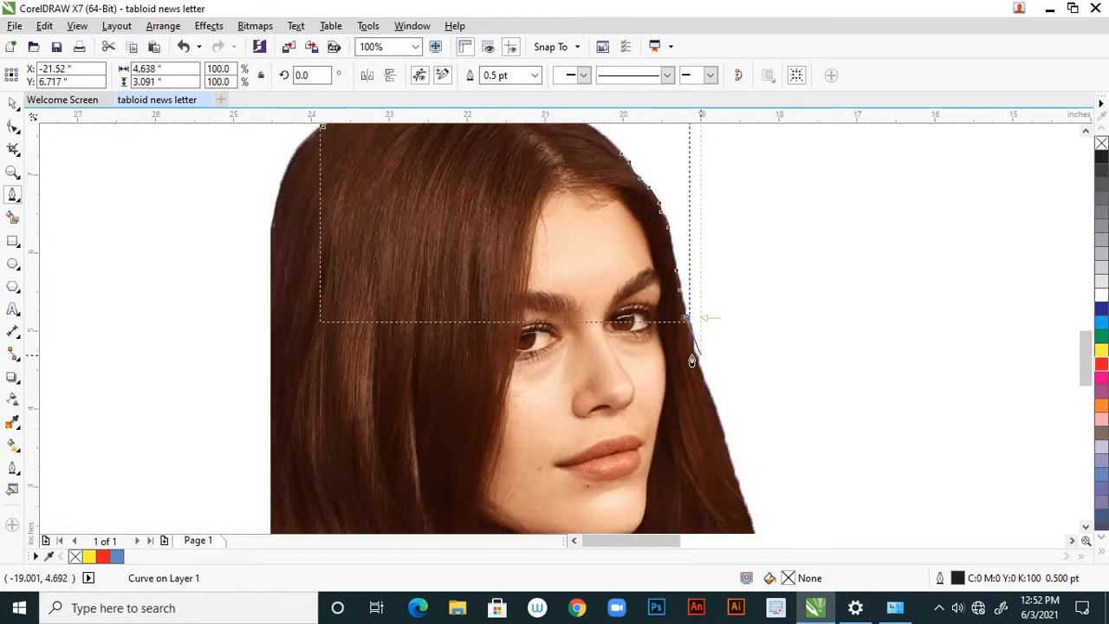
Trace the outer hair edge from eye level down beside the cheek with curved Pen segments.
scroll(695, 360, up, 3)
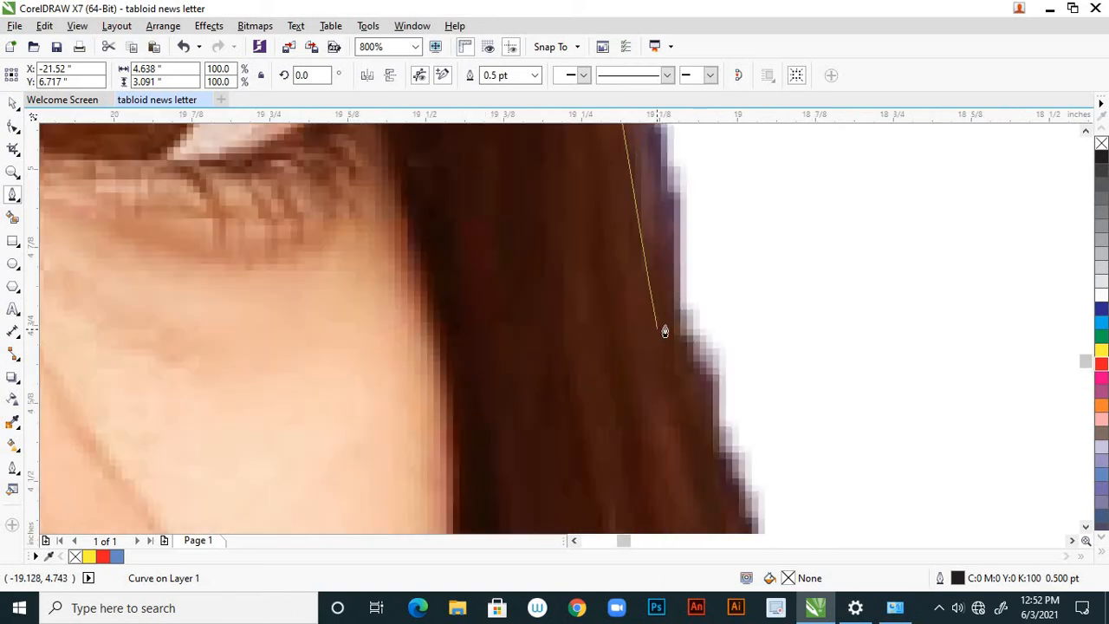
click(656, 410)
scroll(680, 407, down, 1)
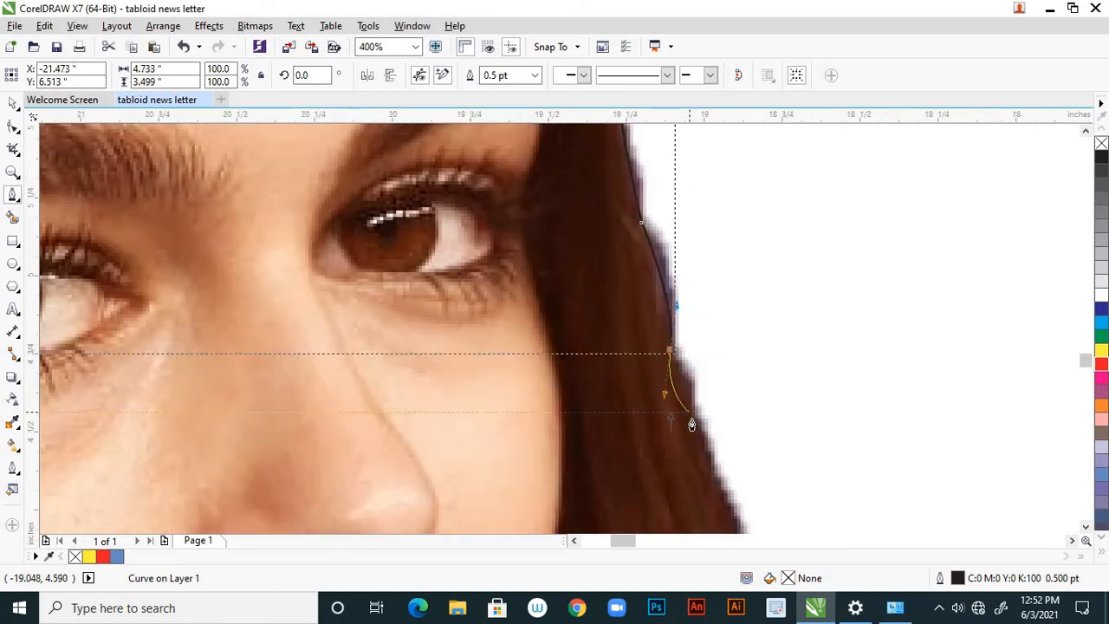
scroll(677, 368, up, 2)
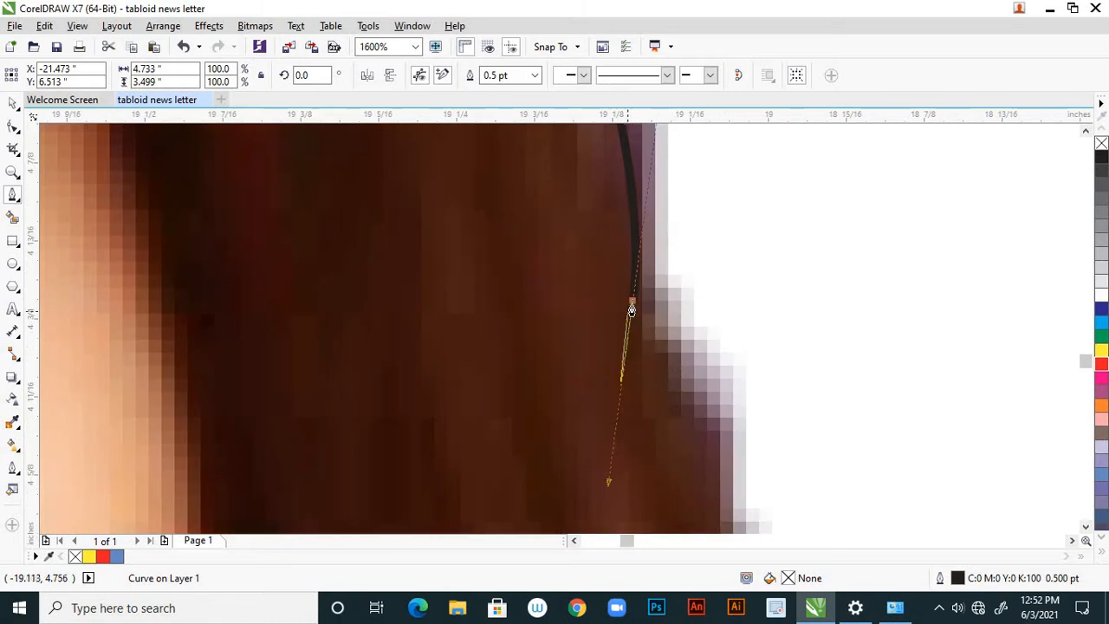
drag(695, 412, 698, 434)
scroll(647, 290, down, 3)
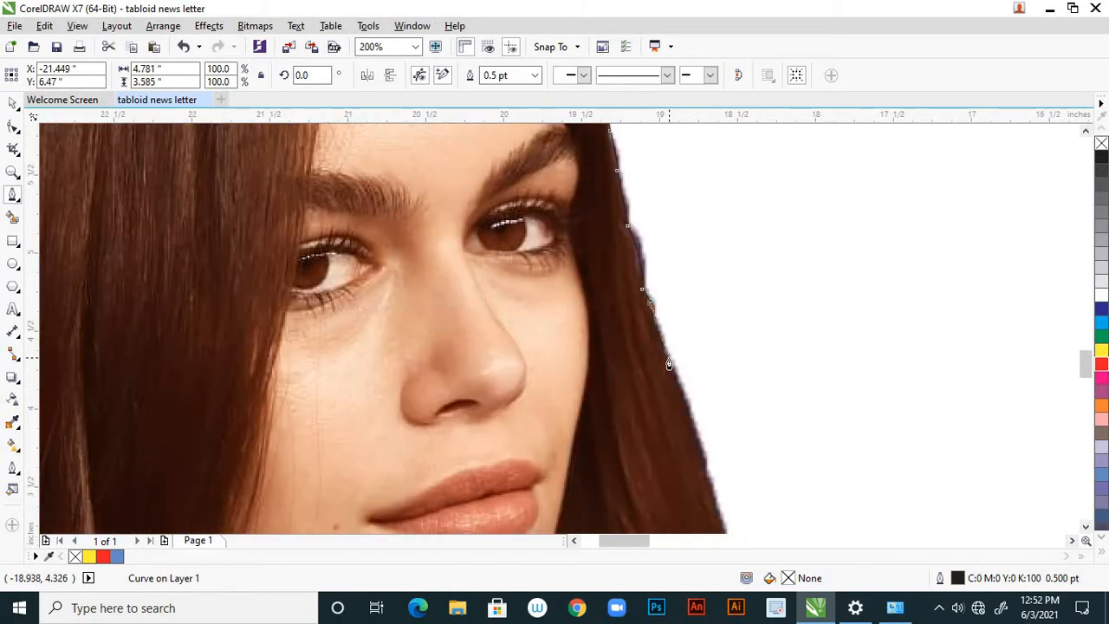
Continue the Pen outline down the outer hair edge past the nose, mouth and chin, curving inward around the lower hair.
scroll(669, 369, down, 2)
scroll(669, 372, up, 2)
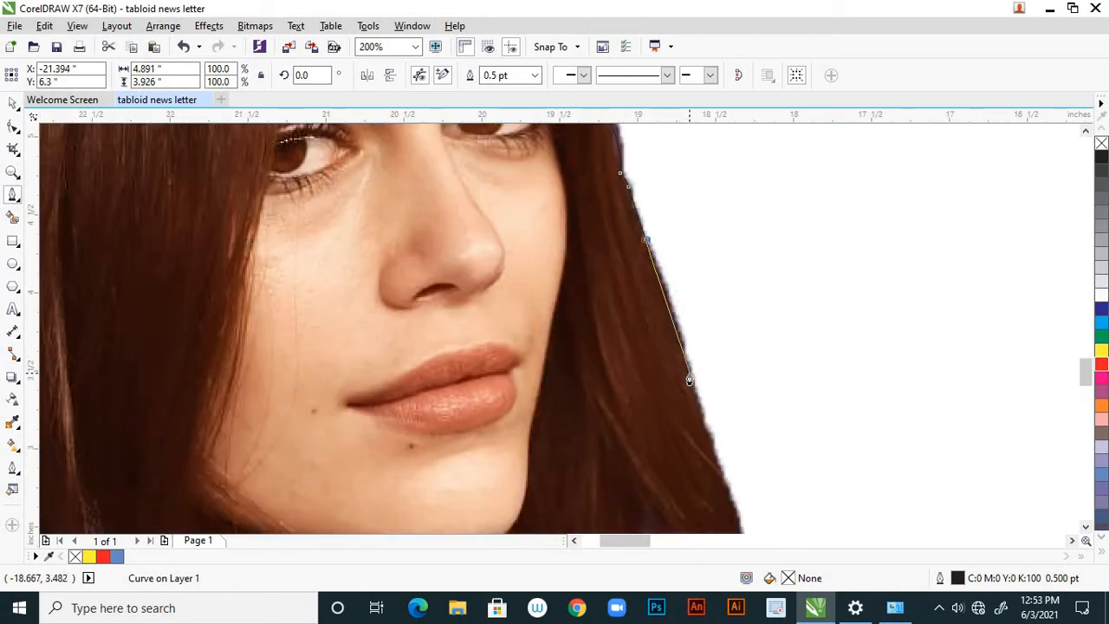
click(689, 379)
scroll(681, 384, down, 2)
scroll(685, 389, up, 2)
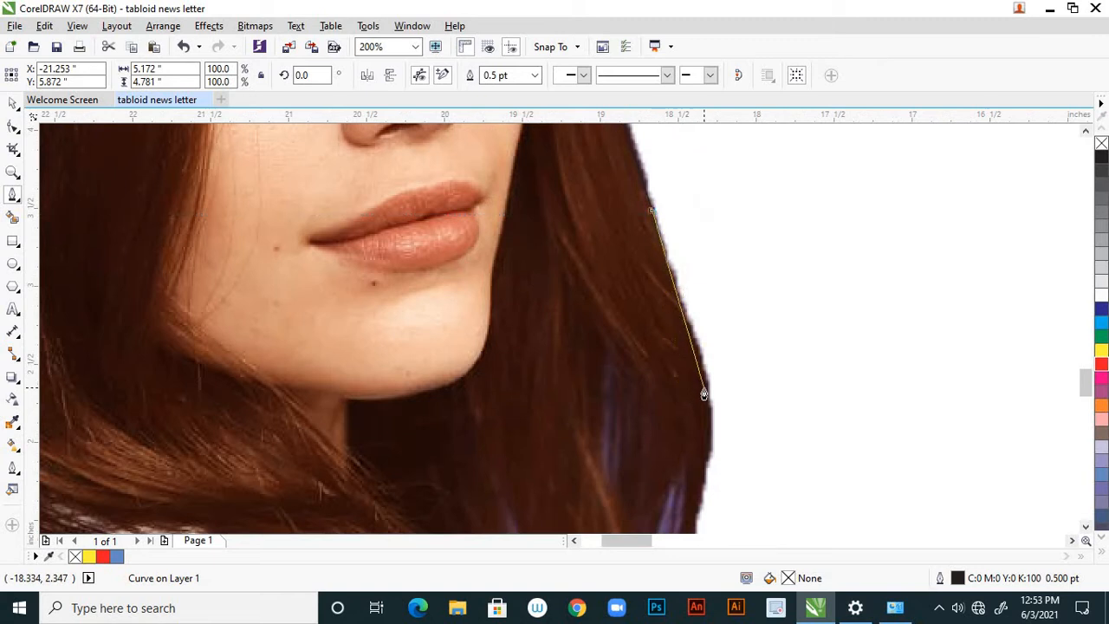
click(696, 342)
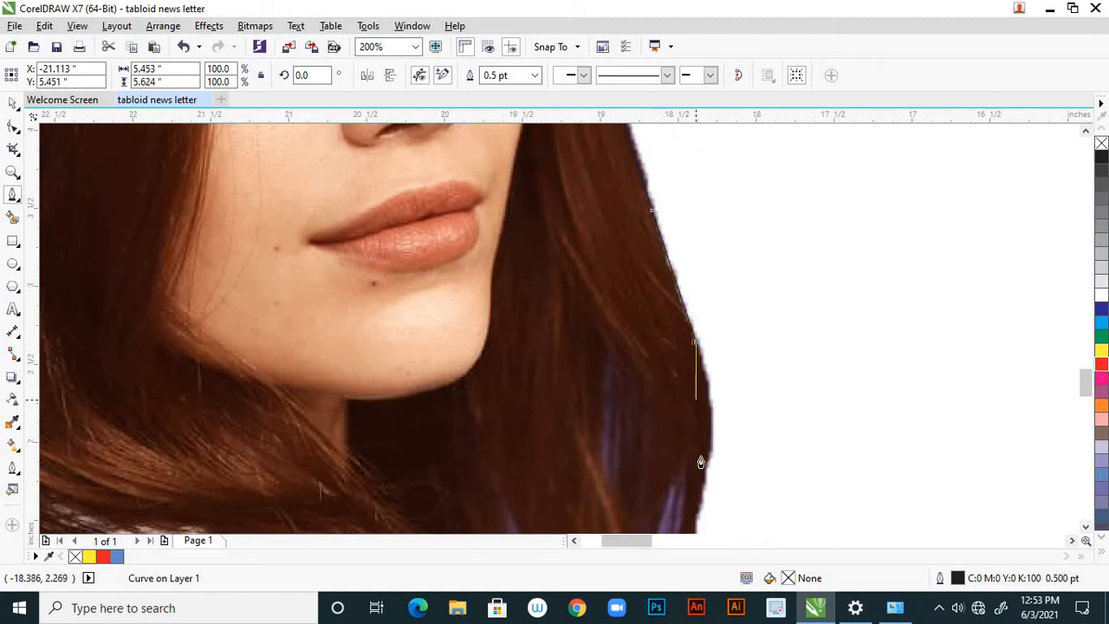
drag(708, 466, 695, 511)
scroll(698, 388, down, 3)
scroll(698, 355, up, 2)
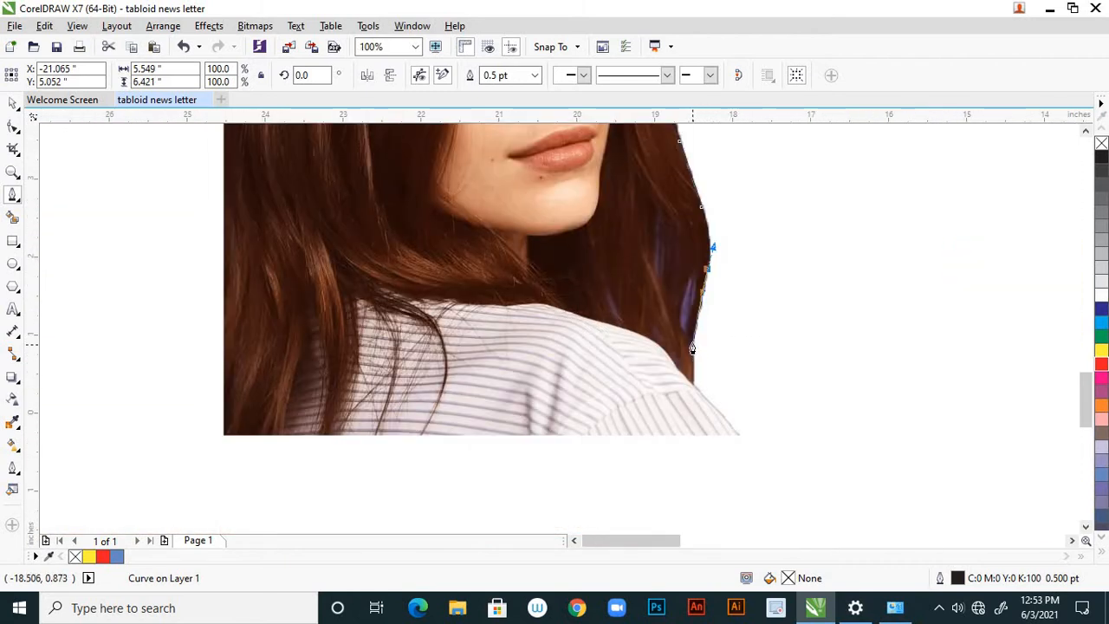
Trace from the hair's lower tip along the shoulder to the photo's bottom-right corner and across to its bottom-left corner.
click(693, 344)
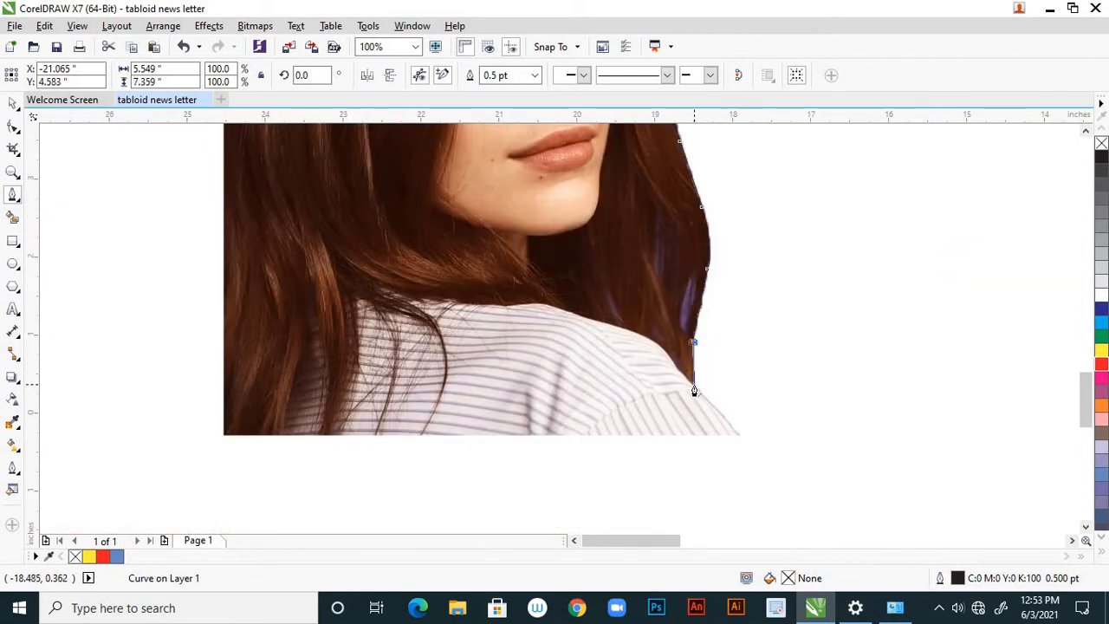
click(694, 384)
click(742, 434)
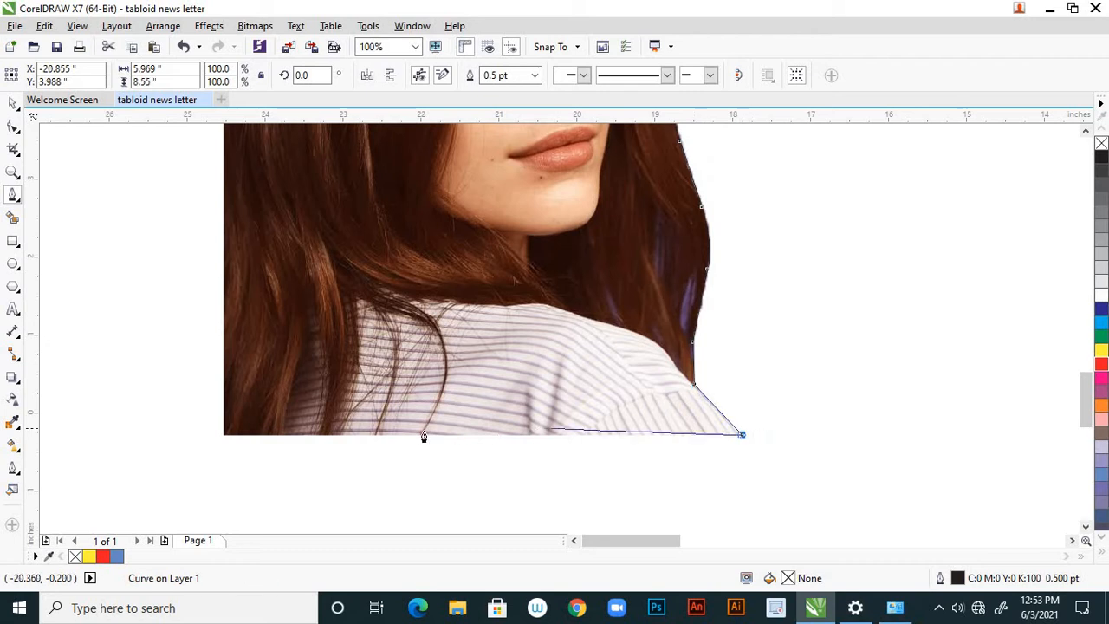
click(224, 435)
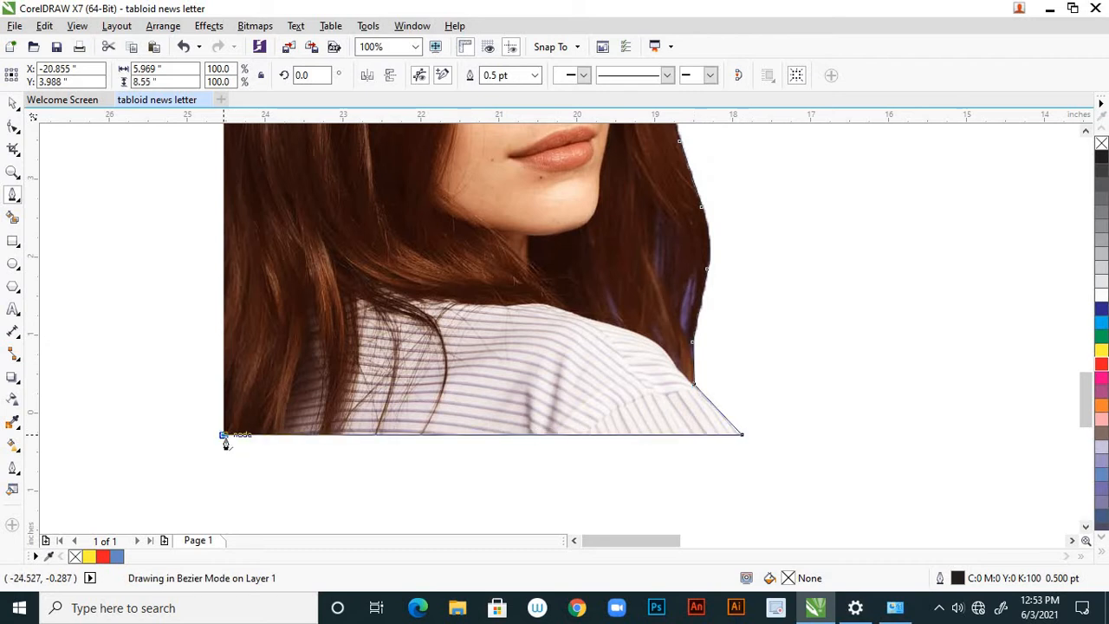
Run the outline up the photo's left edge and around the hair to its starting node, closing the curve at about 6.7 by 8.6 inches.
scroll(232, 455, down, 3)
scroll(243, 317, up, 3)
scroll(234, 260, down, 2)
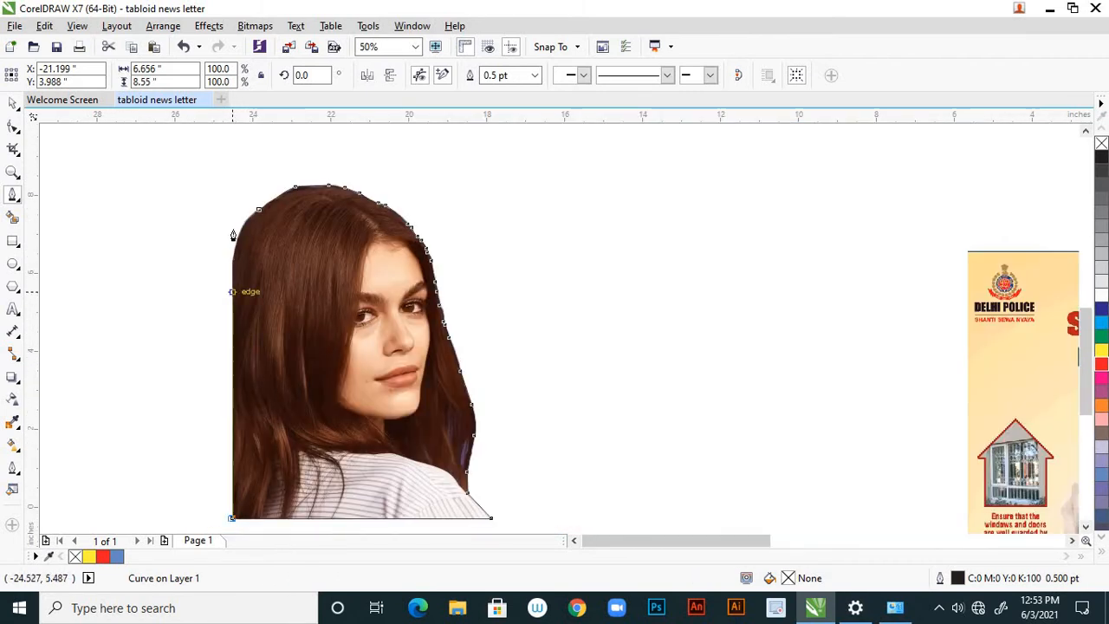
scroll(233, 236, up, 1)
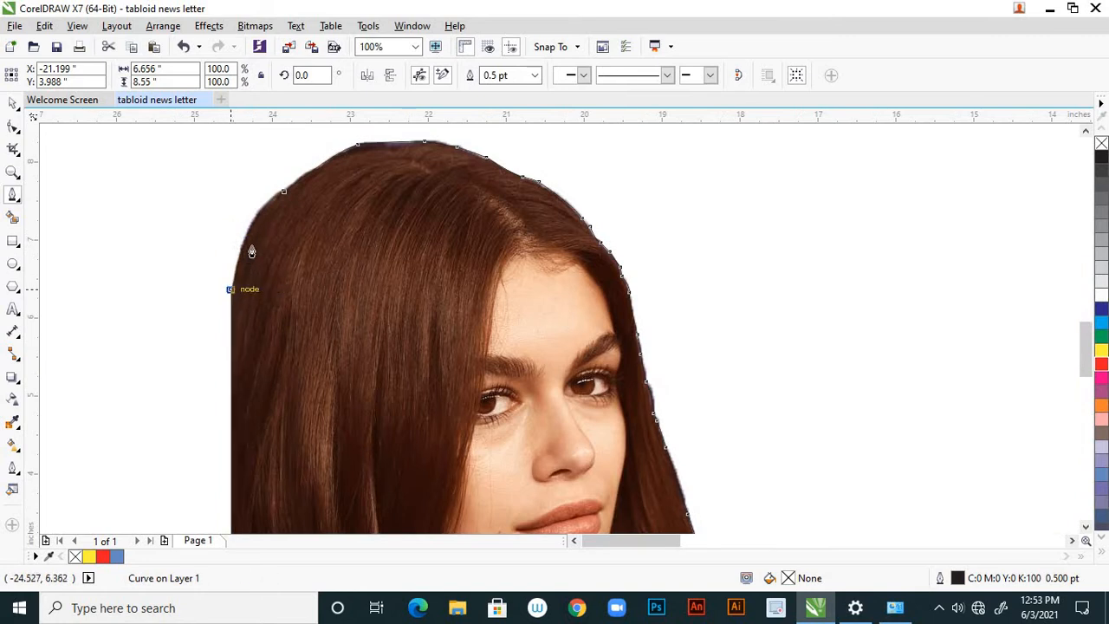
click(251, 252)
mouse_move(288, 193)
mouse_down()
mouse_move(314, 194)
mouse_move(233, 235)
mouse_move(245, 208)
mouse_up()
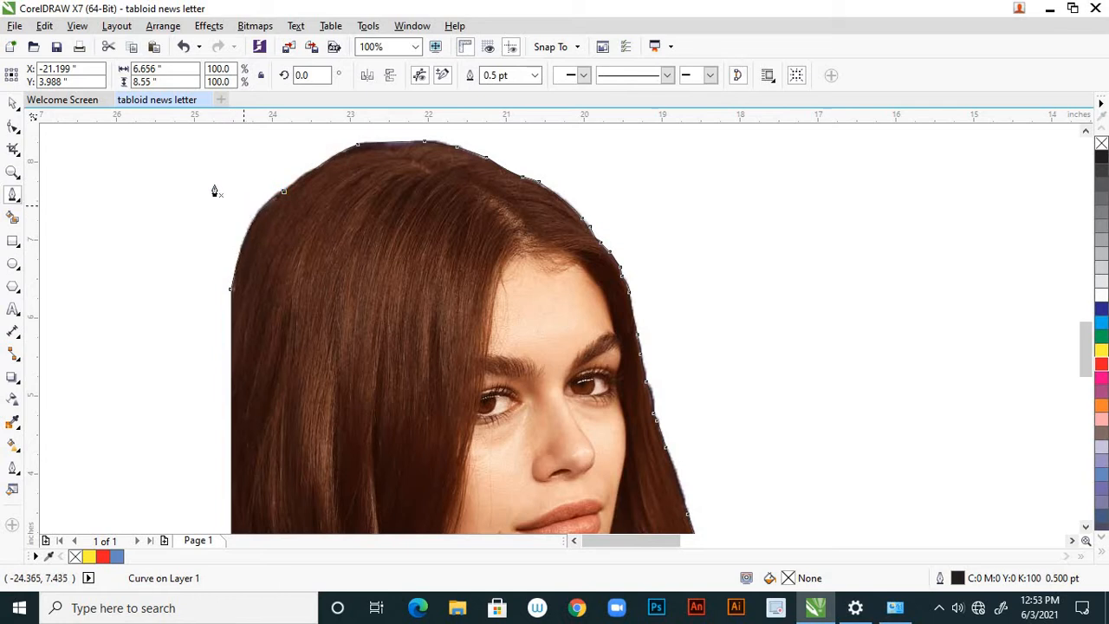
click(13, 103)
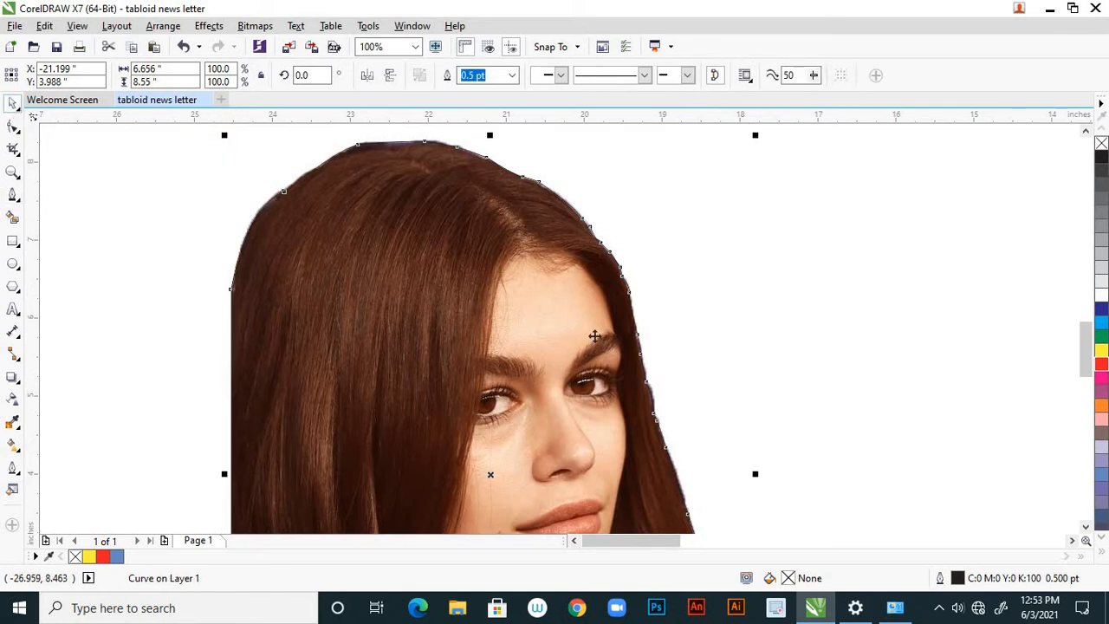
Try to PowerClip the traced outline inside the portrait photo.
click(674, 304)
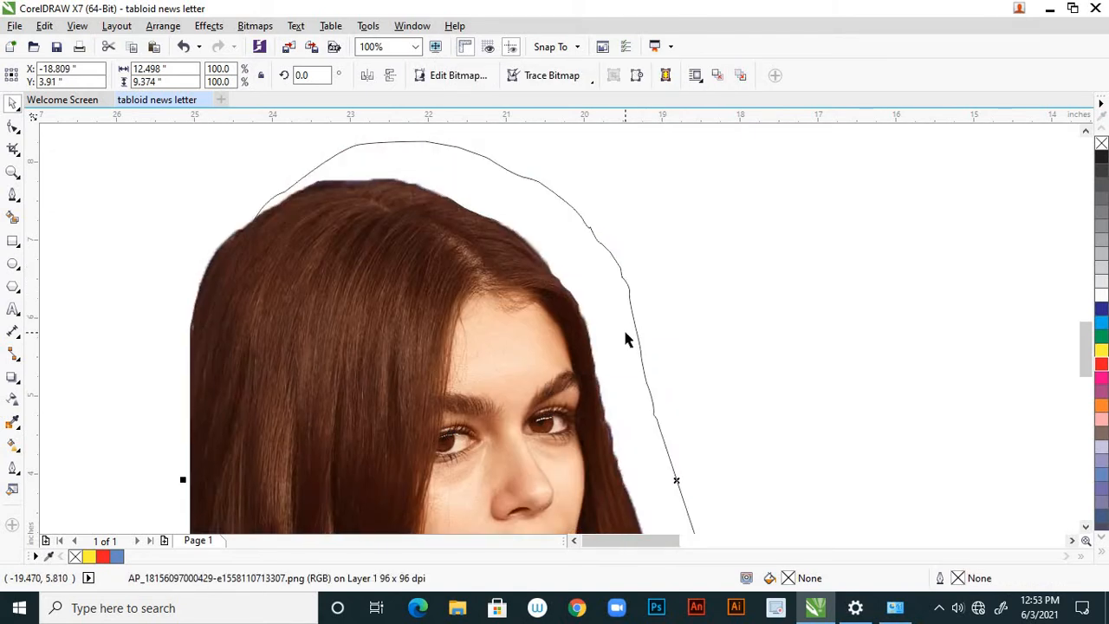
click(636, 332)
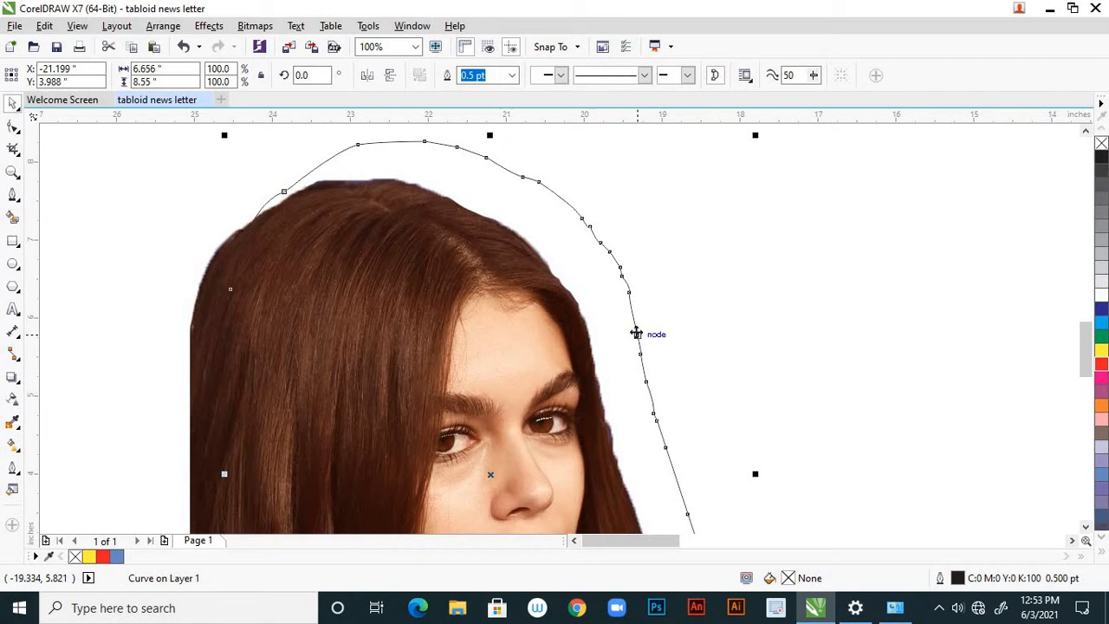
right_click(636, 333)
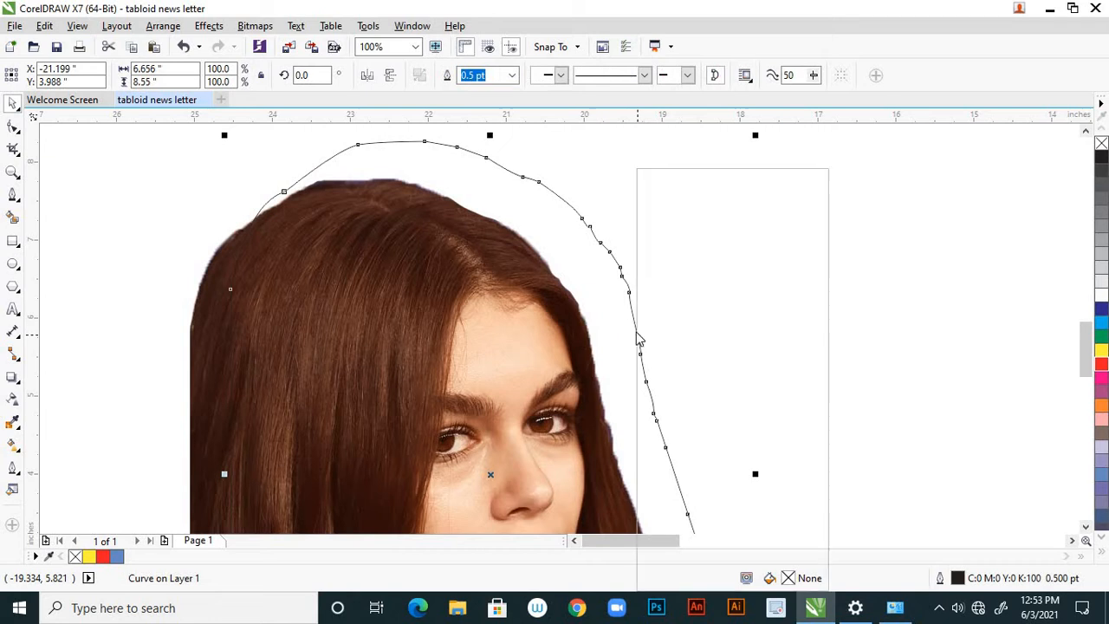
click(708, 178)
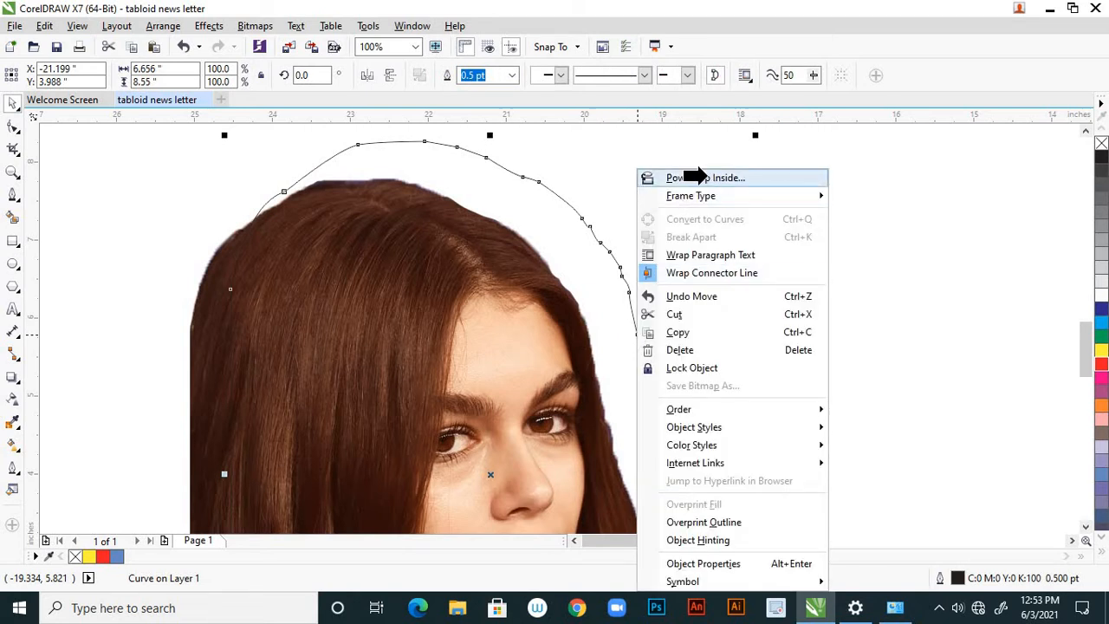
click(481, 278)
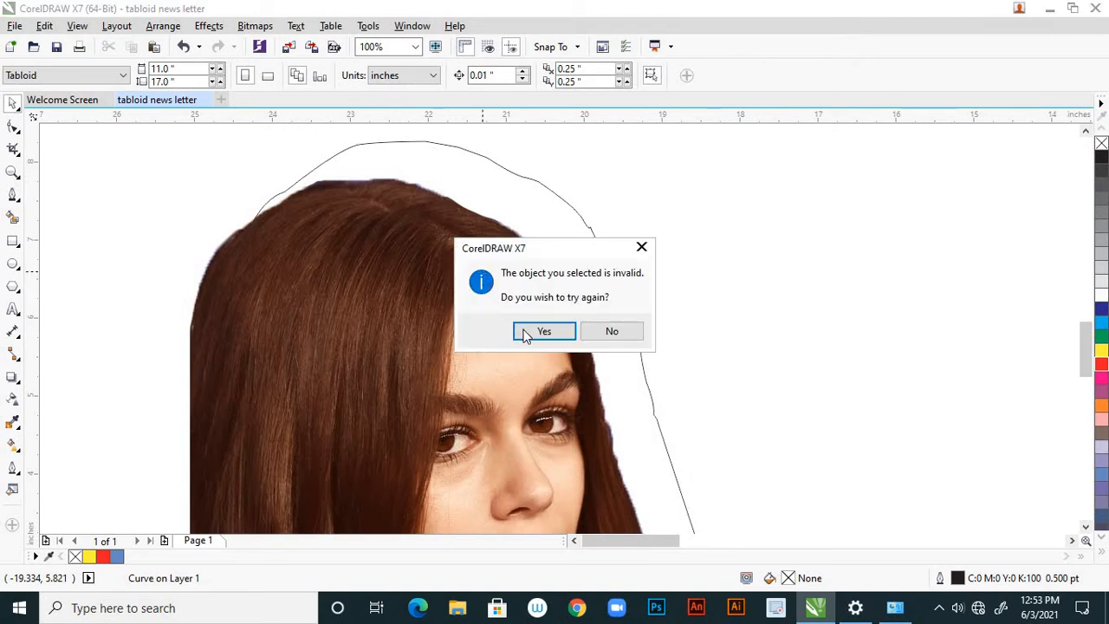
click(639, 331)
click(556, 303)
click(569, 289)
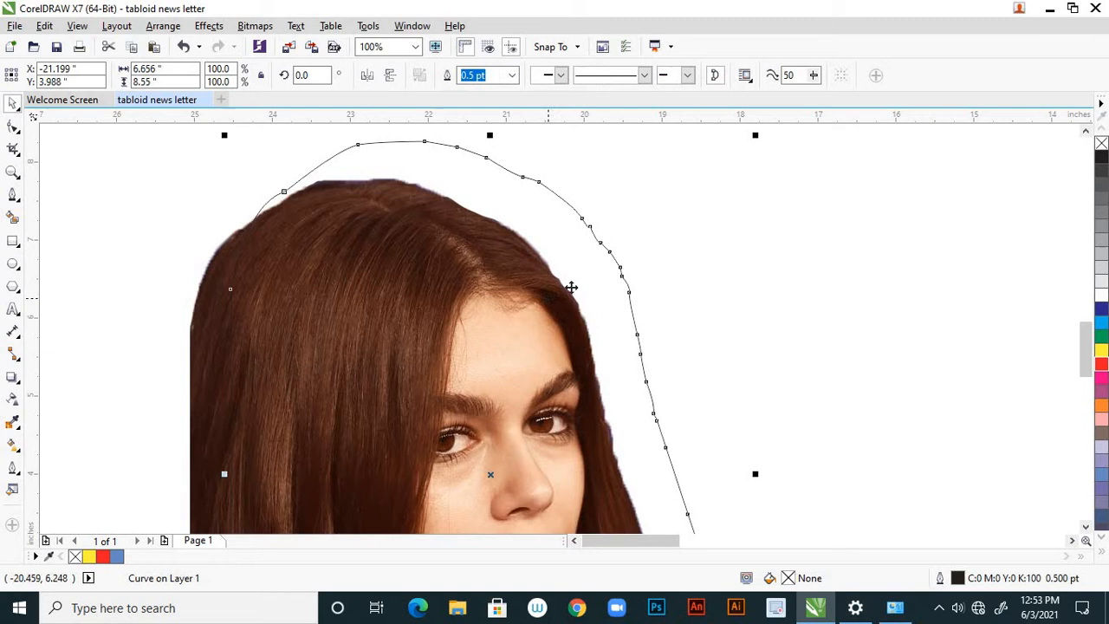
click(784, 264)
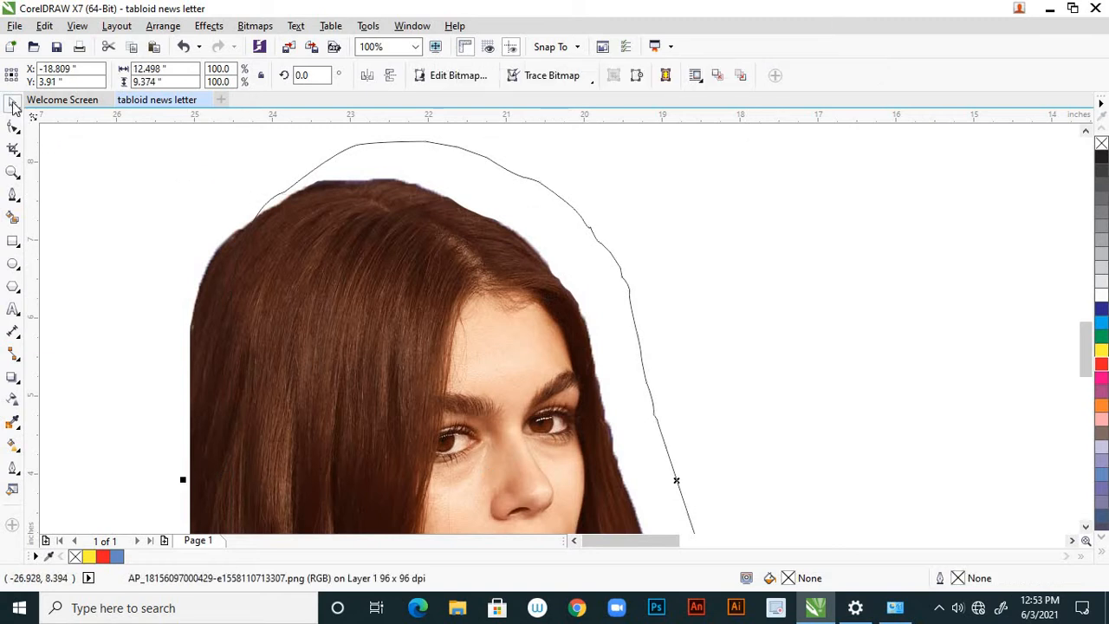
Shift the traced outline slightly over the portrait and try the PowerClip into the photo again.
click(345, 296)
mouse_move(344, 297)
mouse_down()
mouse_move(362, 291)
mouse_move(330, 309)
mouse_up()
click(167, 188)
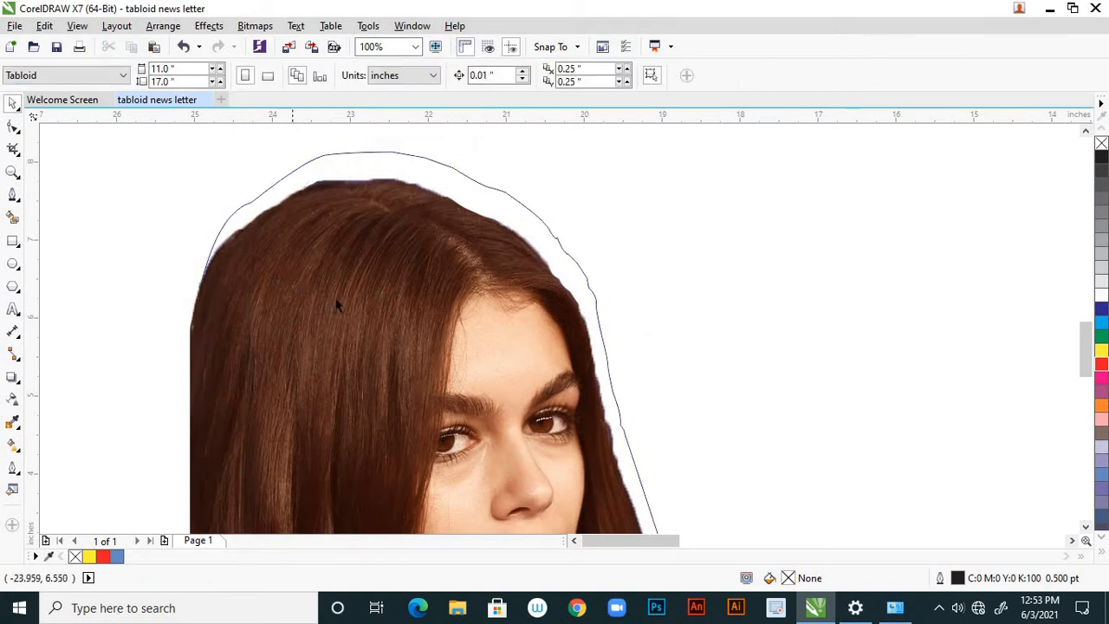
click(337, 302)
right_click(346, 305)
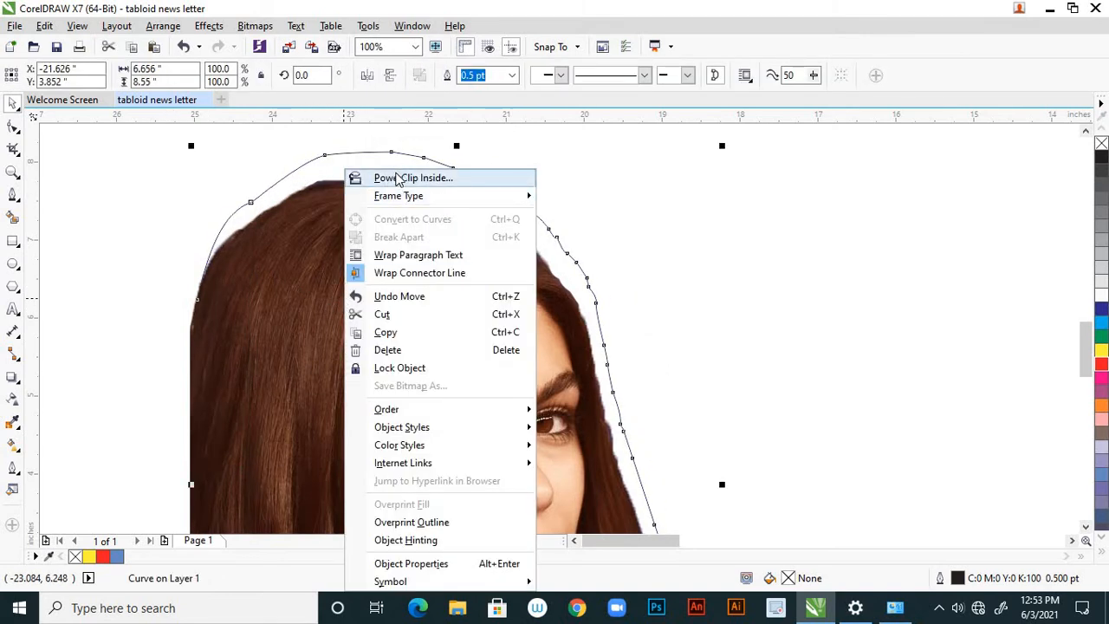
click(391, 177)
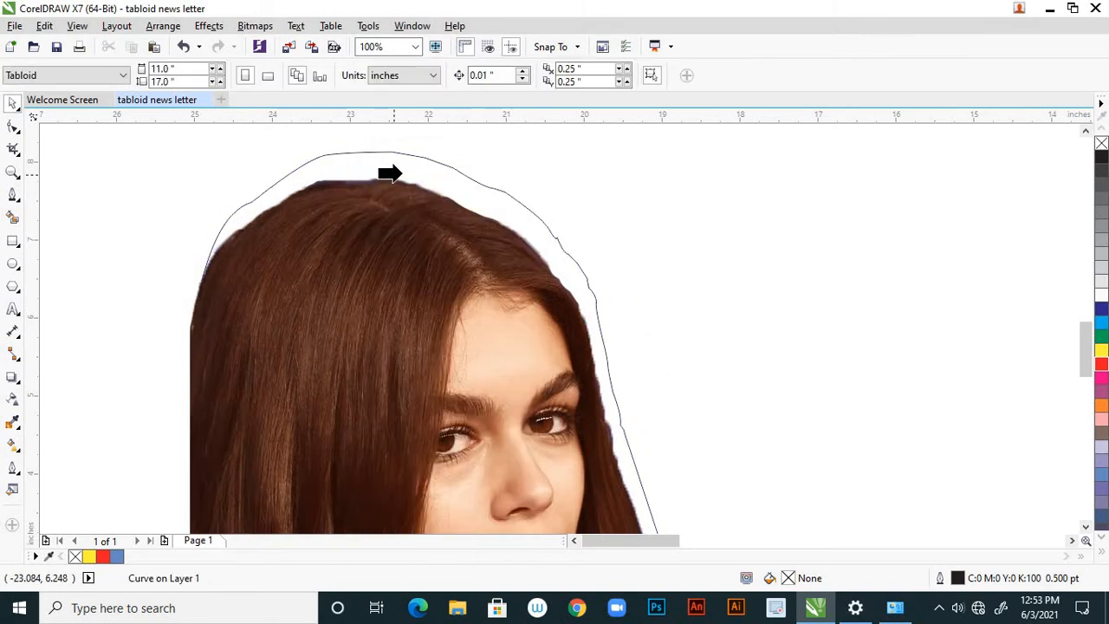
click(454, 172)
click(544, 331)
click(148, 216)
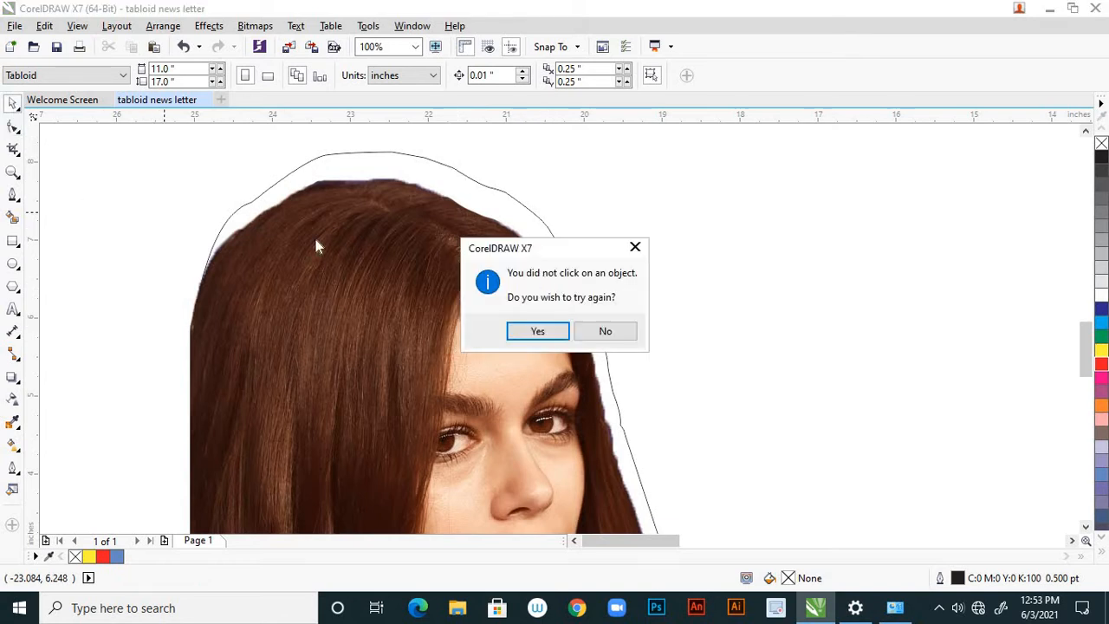
click(605, 333)
click(611, 305)
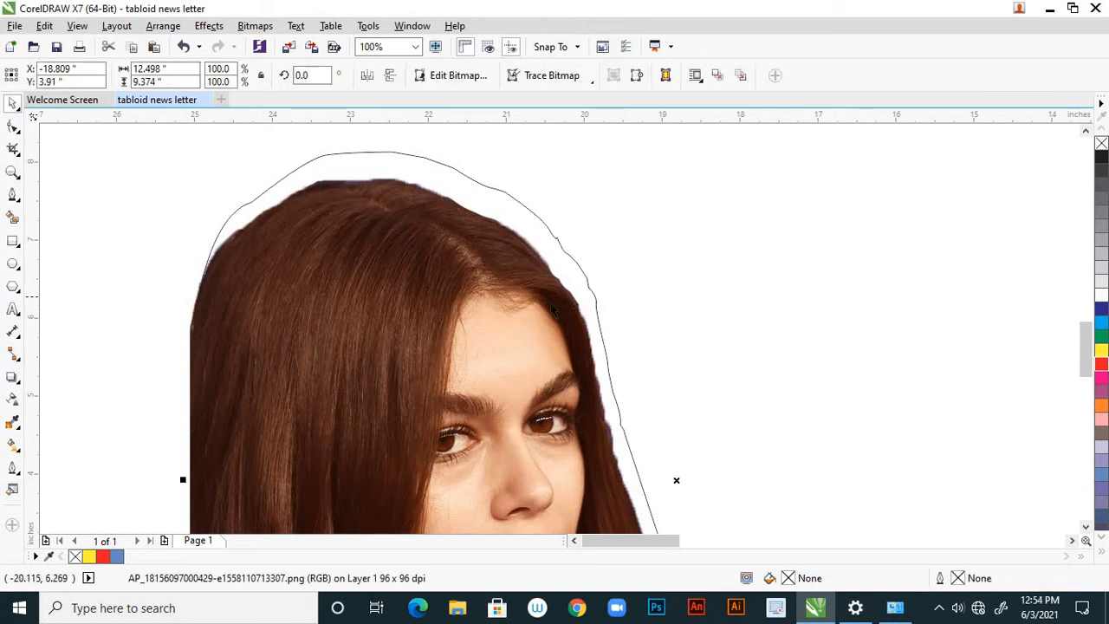
click(596, 305)
Undo the recent moves so the outline and the portrait photo line up again.
scroll(650, 278, down, 1)
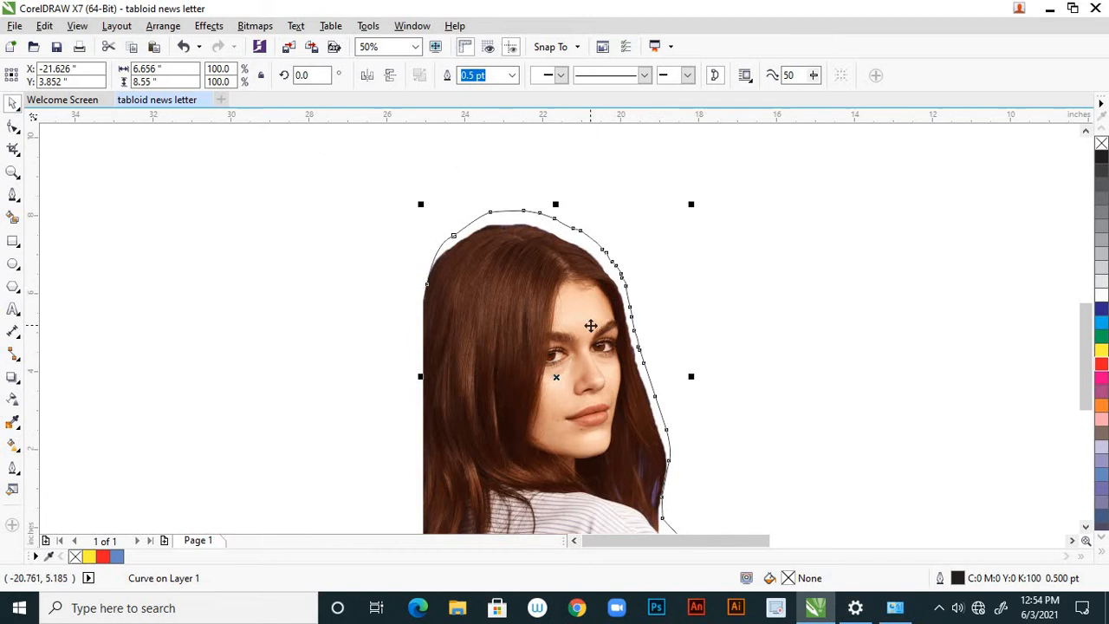
key(ctrl+z)
key(ctrl+z)
key(ctrl+z)
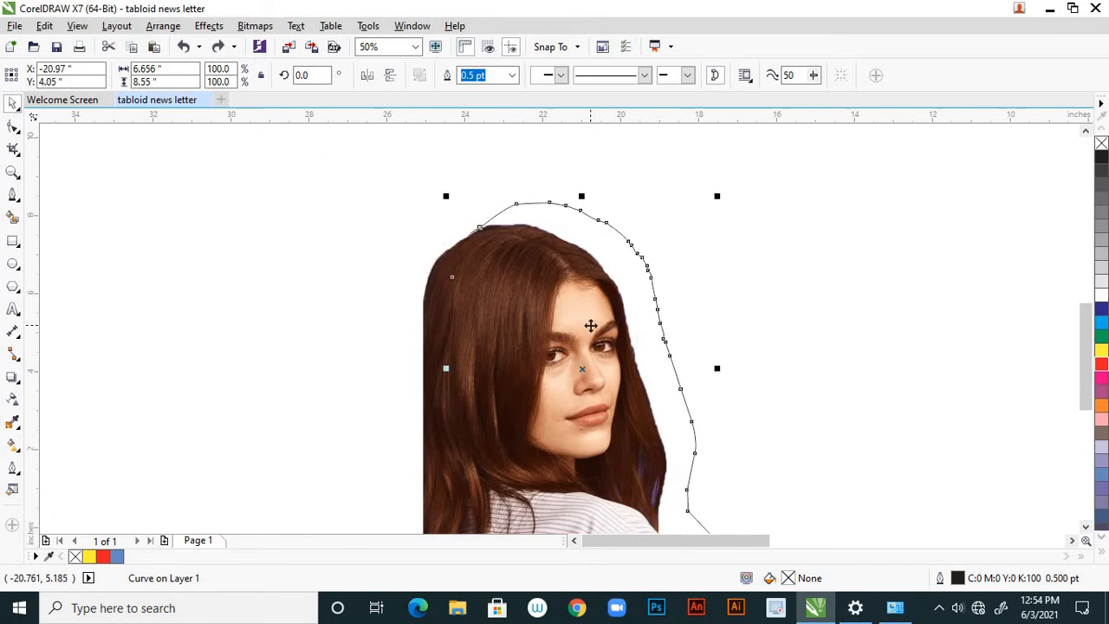
Try to PowerClip the realigned outline inside the portrait photo.
click(422, 282)
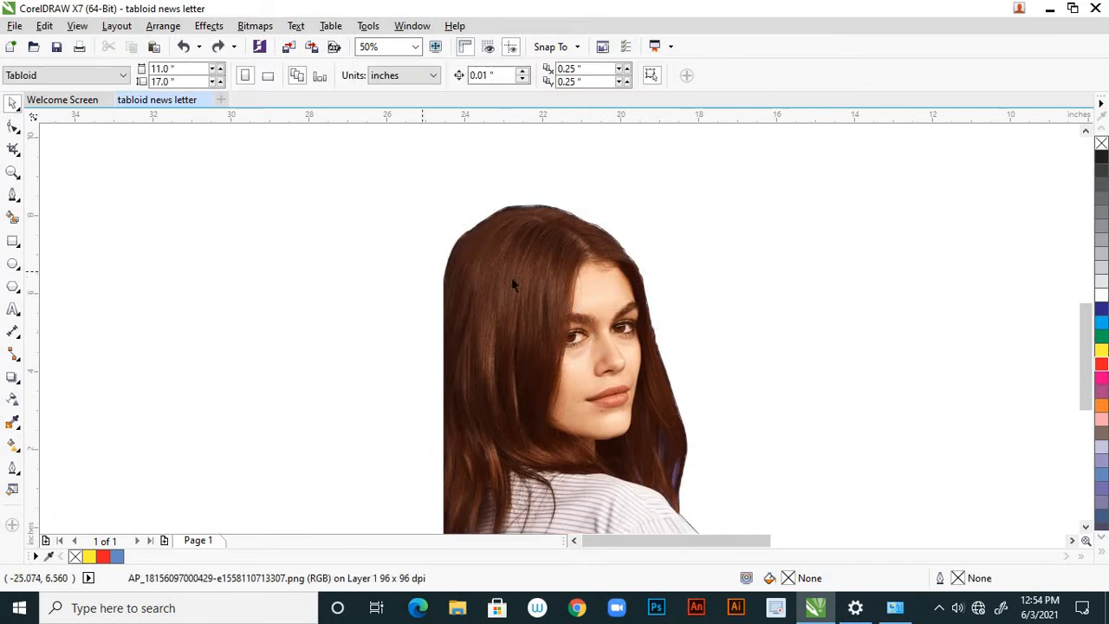
click(535, 286)
right_click(526, 321)
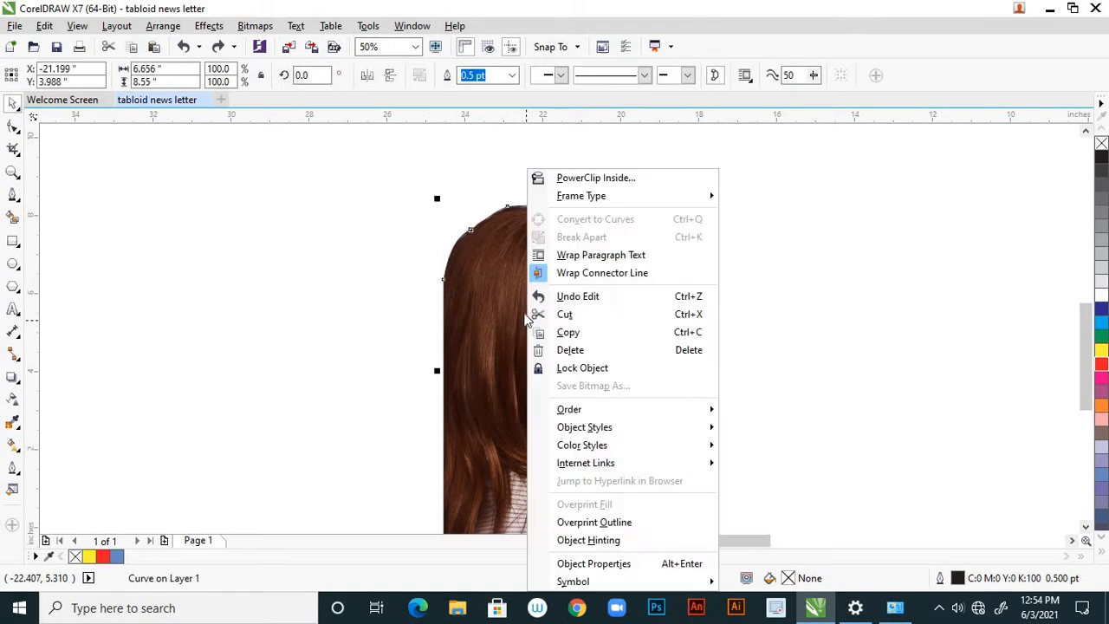
click(547, 177)
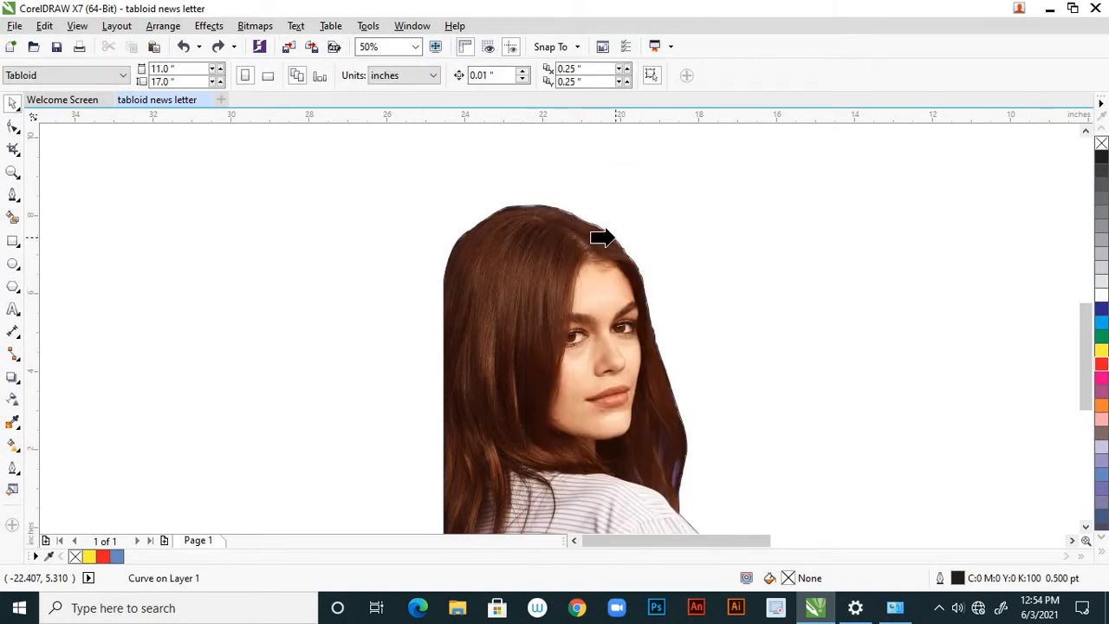
click(606, 238)
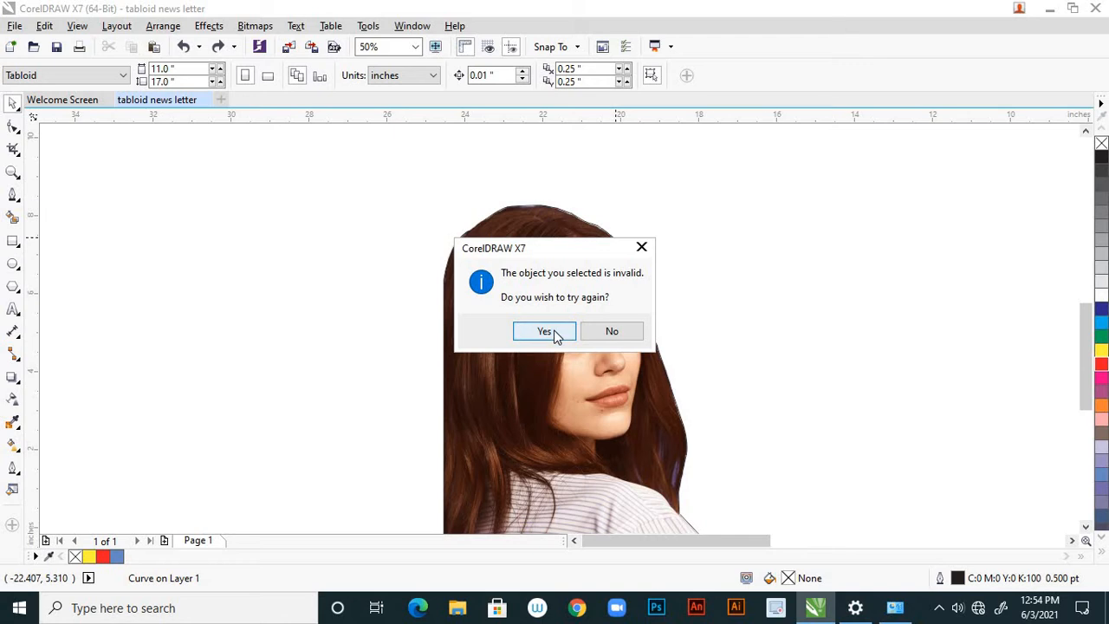
click(544, 331)
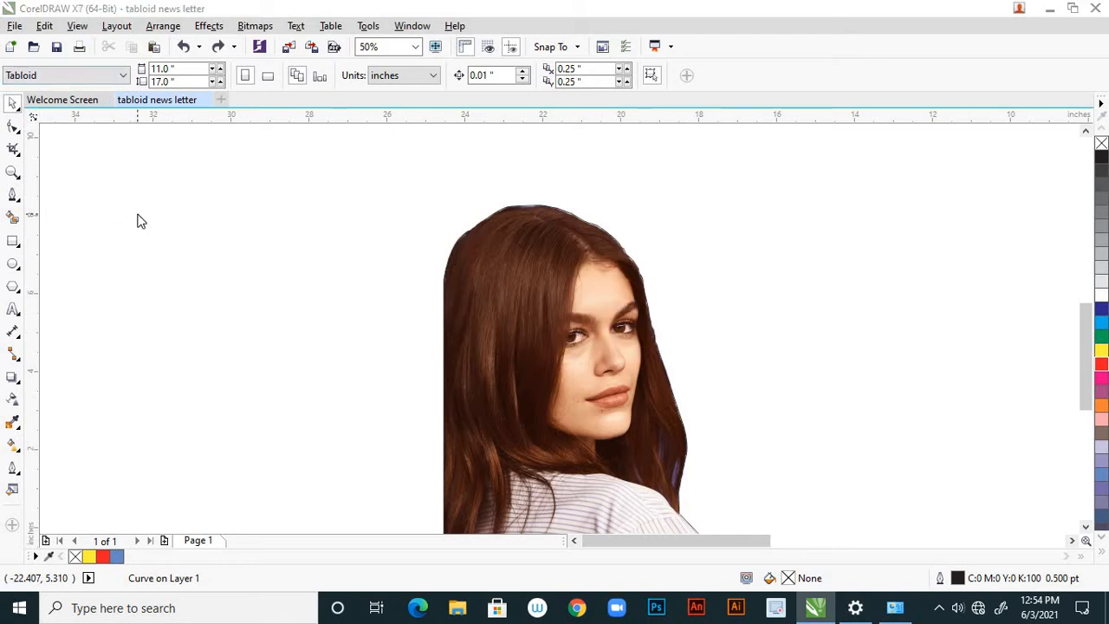
click(137, 218)
click(591, 331)
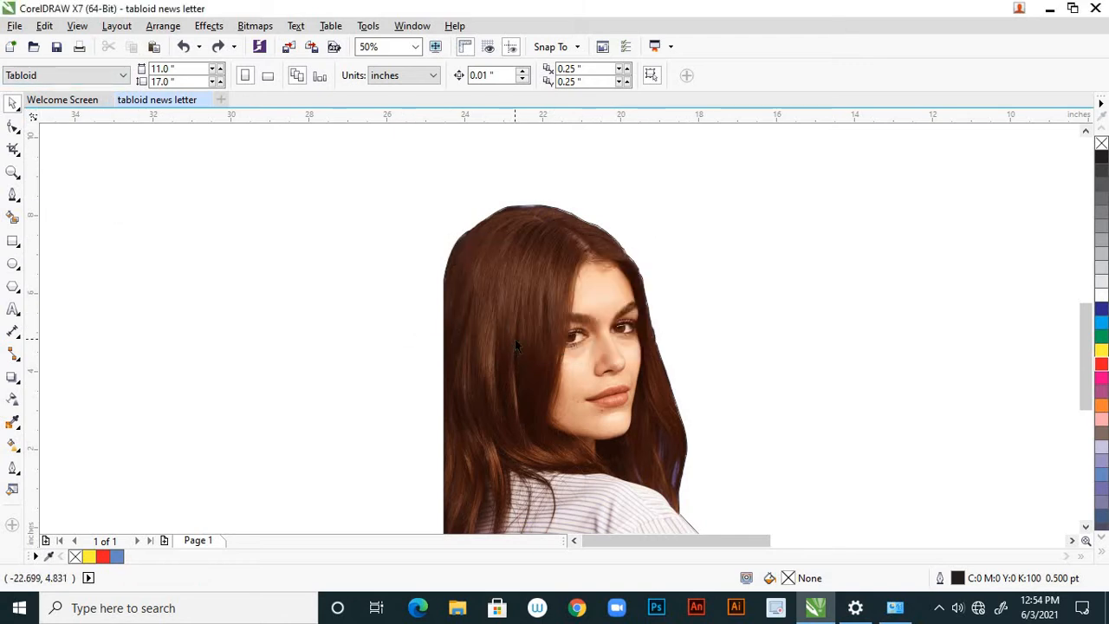
Move the traced outline to the left of the portrait, partly overlapping it, and fill it with red.
click(515, 339)
drag(515, 339, 328, 312)
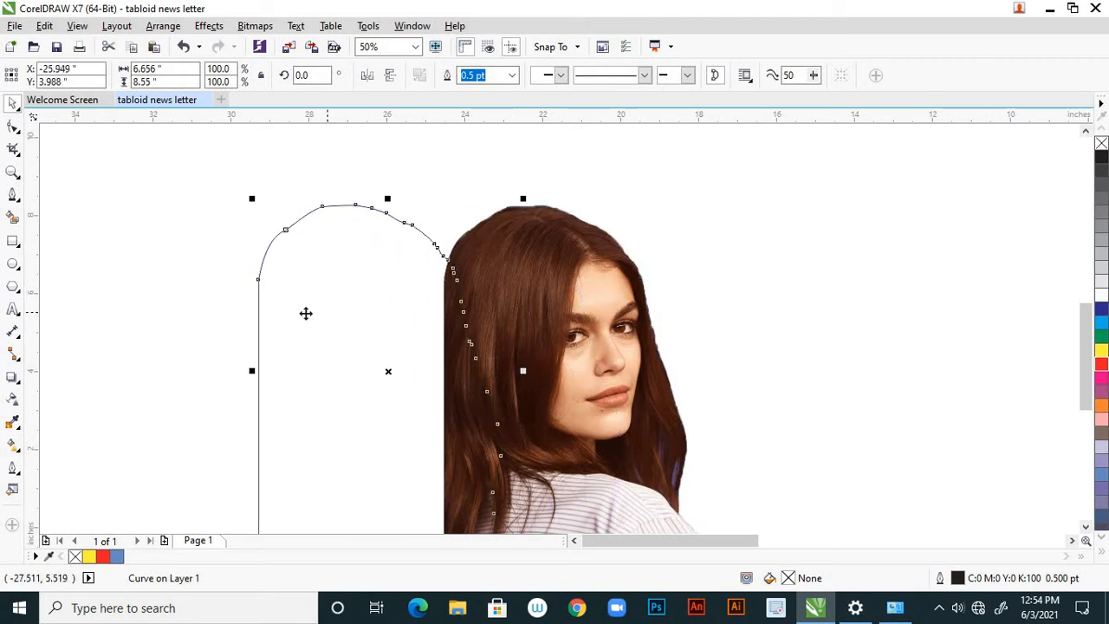
click(686, 250)
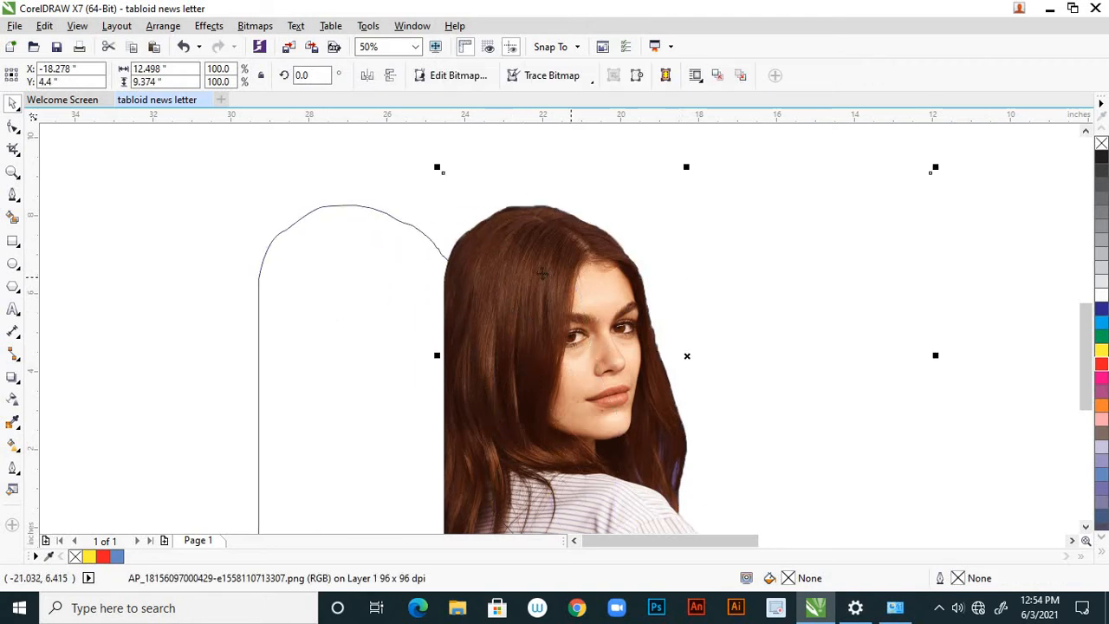
click(542, 274)
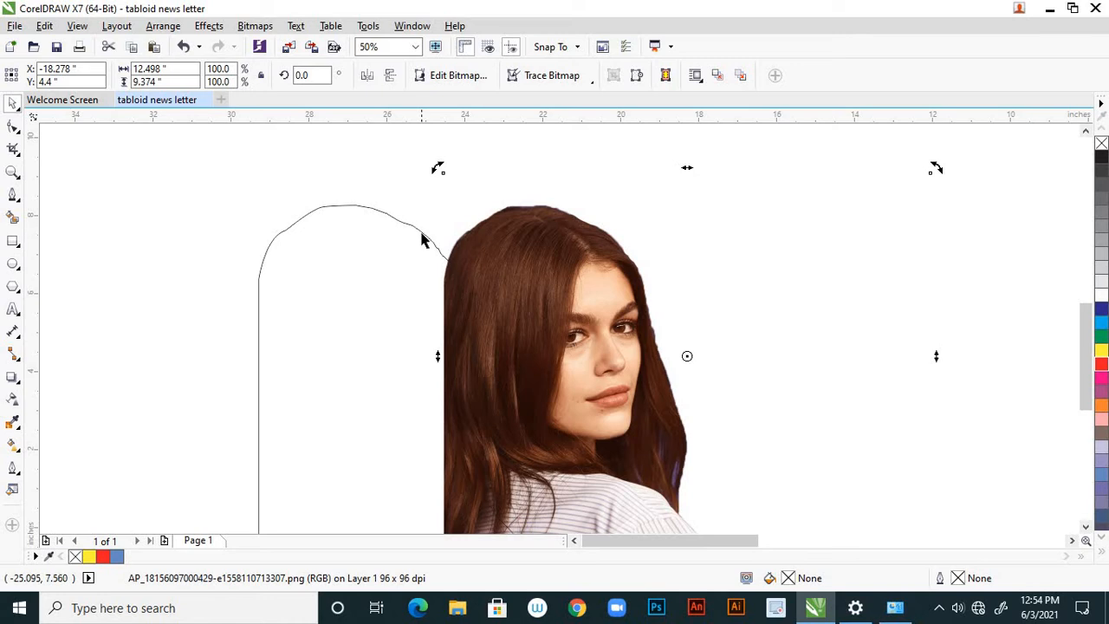
click(424, 240)
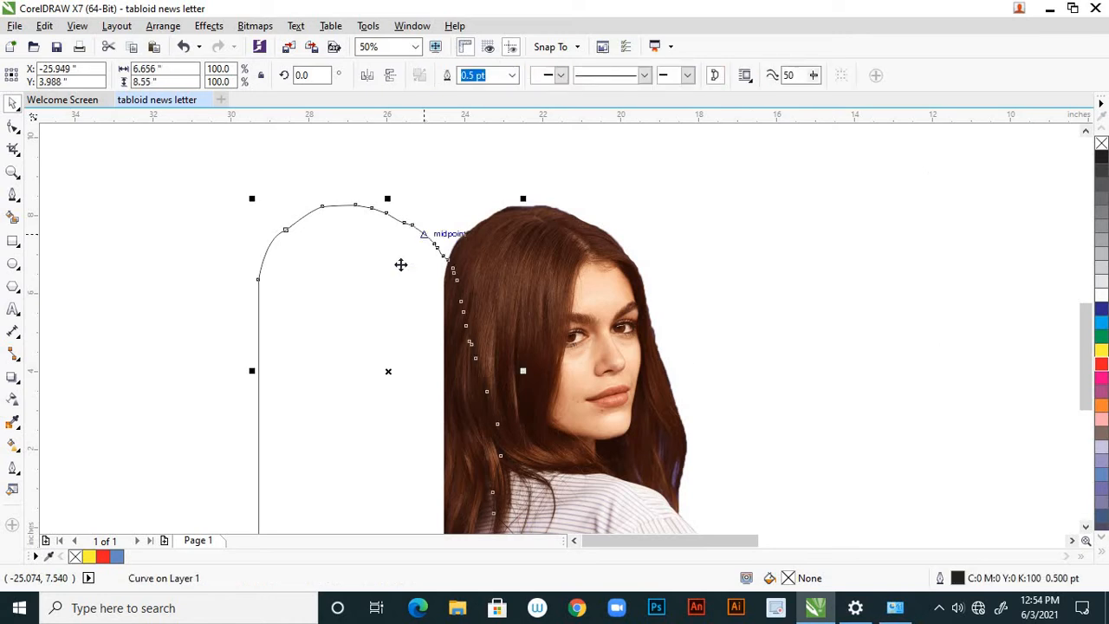
click(1102, 366)
click(437, 353)
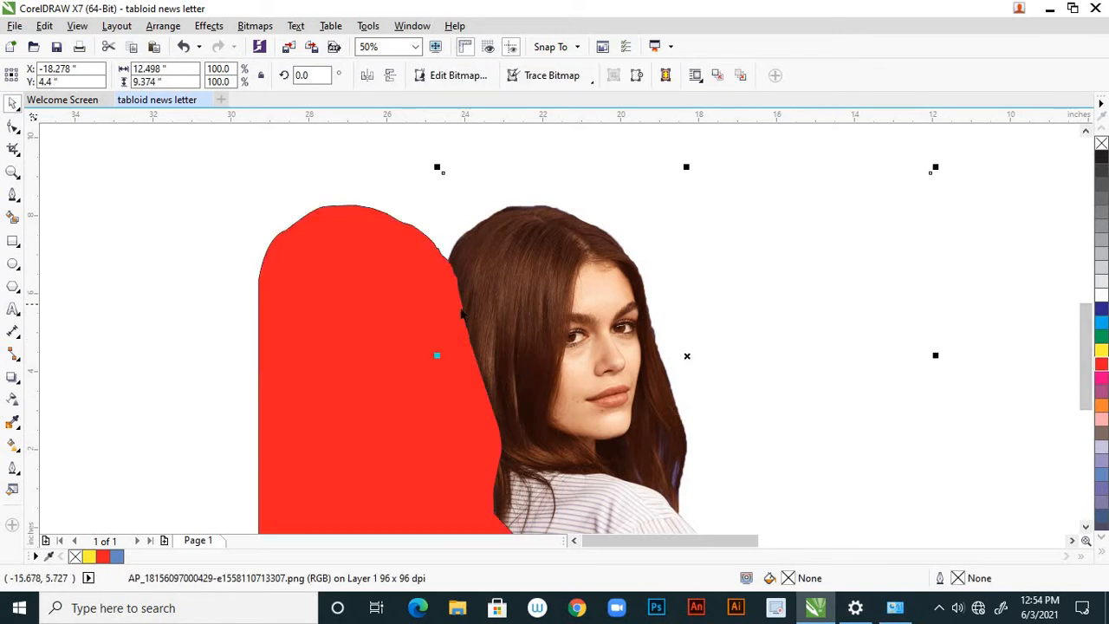
Try to PowerClip the red outline shape inside the portrait photo.
click(407, 296)
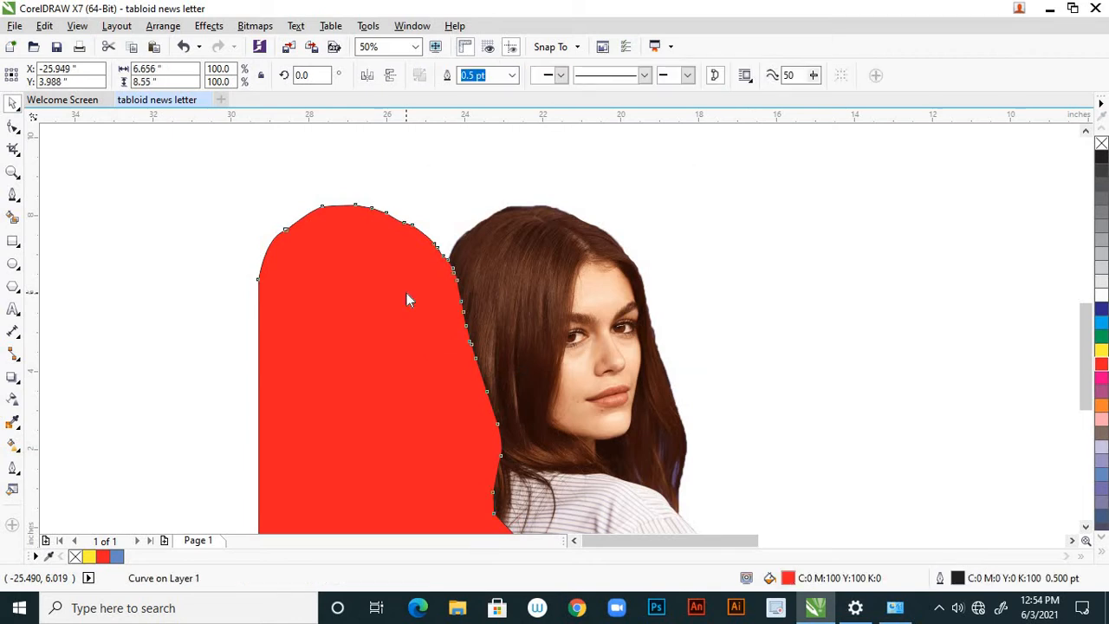
right_click(406, 294)
click(464, 176)
click(520, 270)
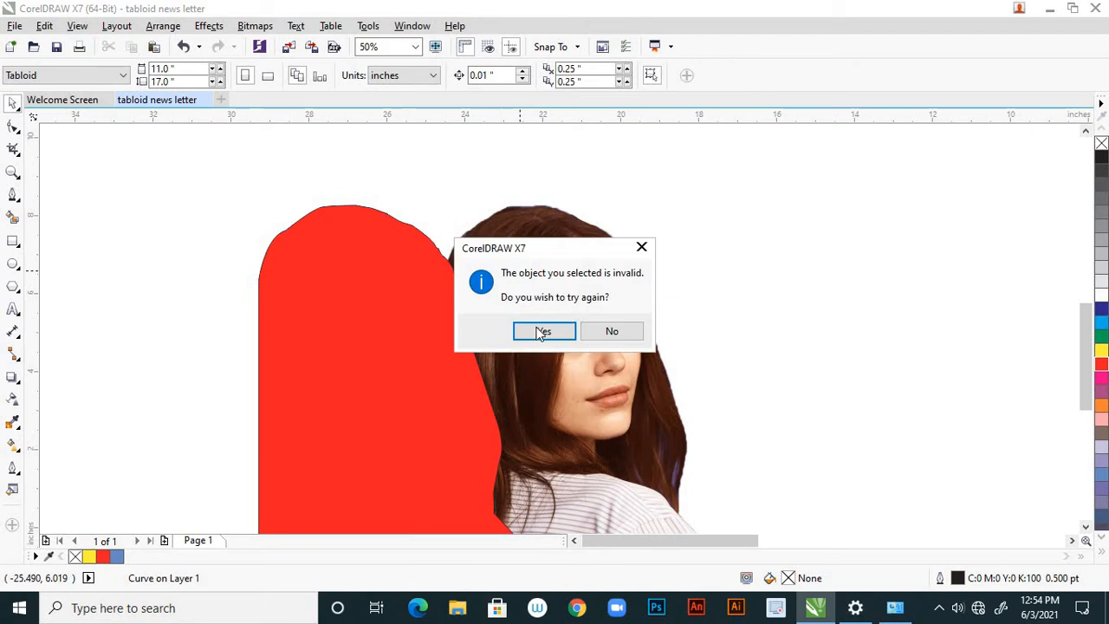
click(542, 332)
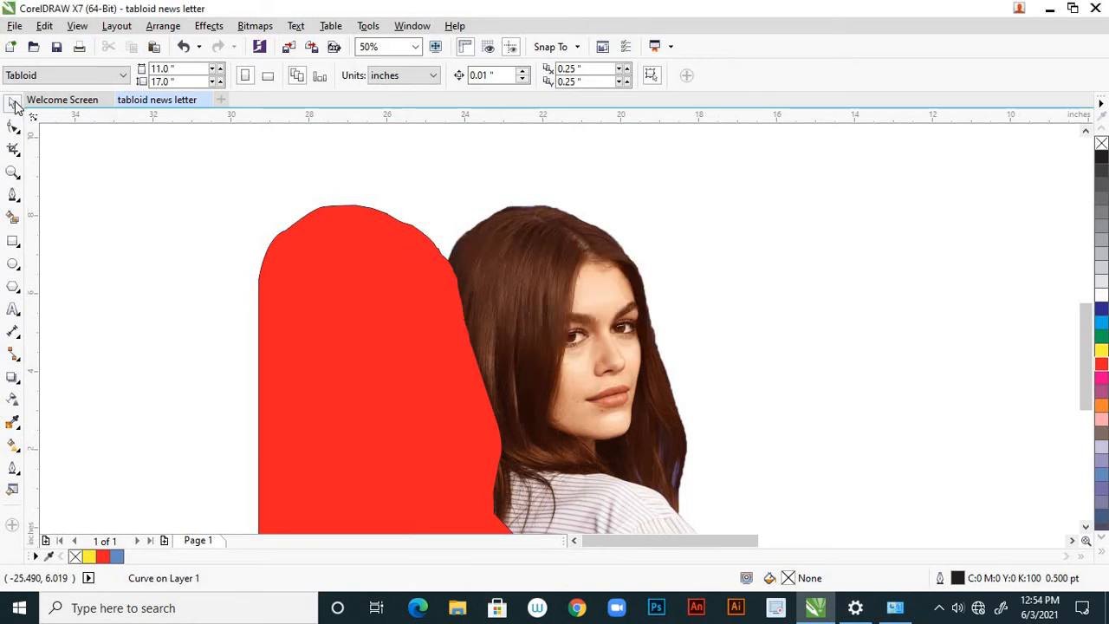
click(459, 349)
click(609, 332)
click(601, 310)
click(602, 303)
click(753, 279)
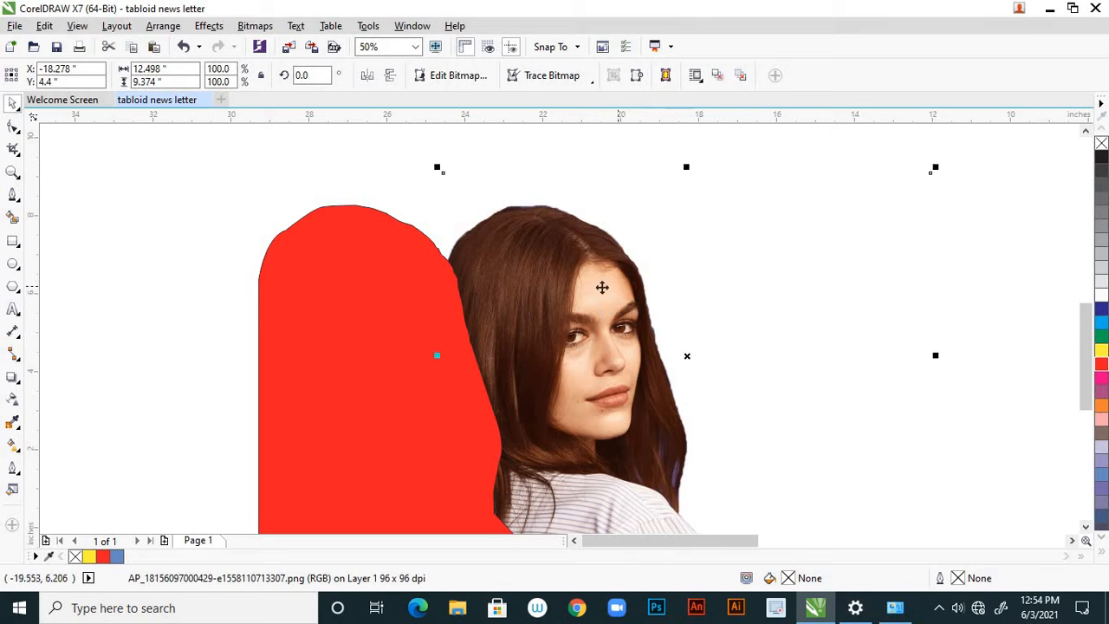
PowerClip the portrait photo inside the red outline shape, inspect the clipped area and undo the clip.
click(603, 288)
click(725, 290)
right_click(562, 286)
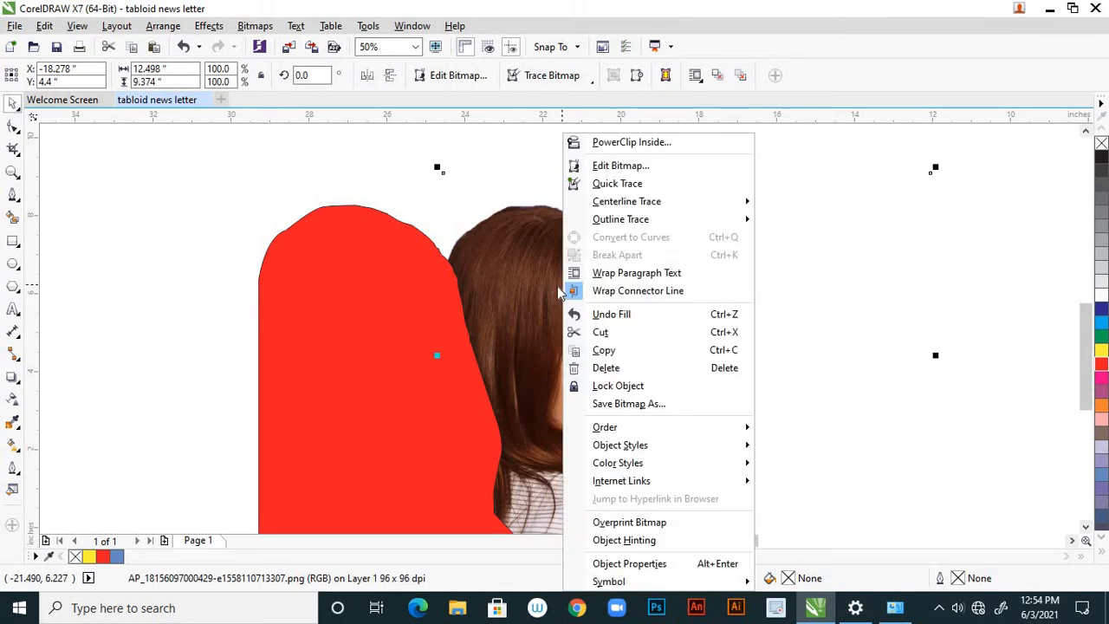
click(600, 149)
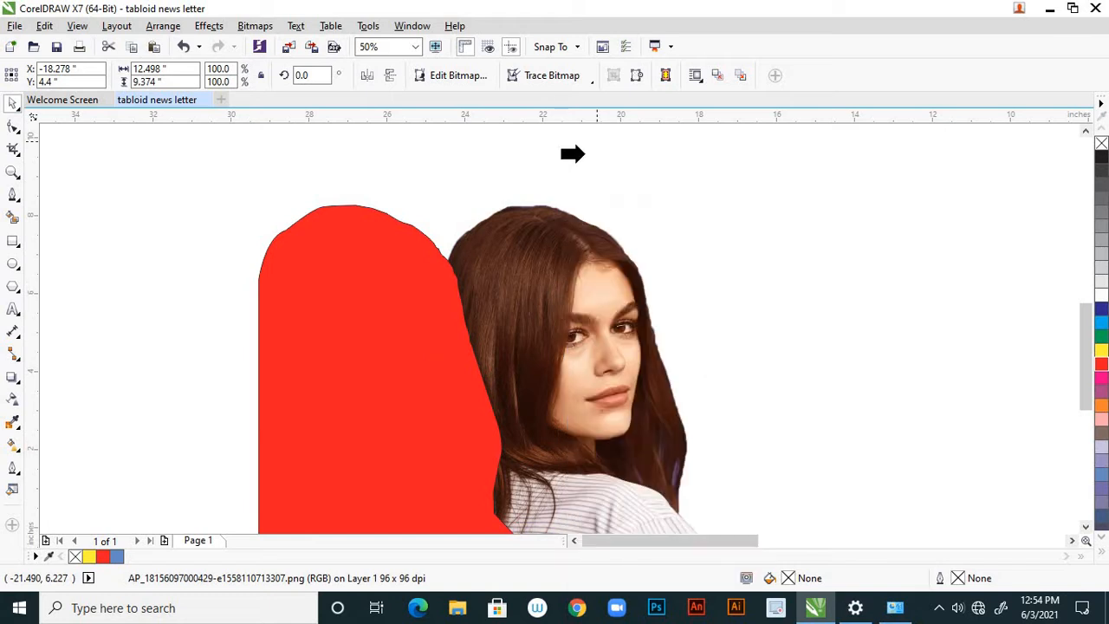
click(433, 330)
scroll(717, 208, down, 1)
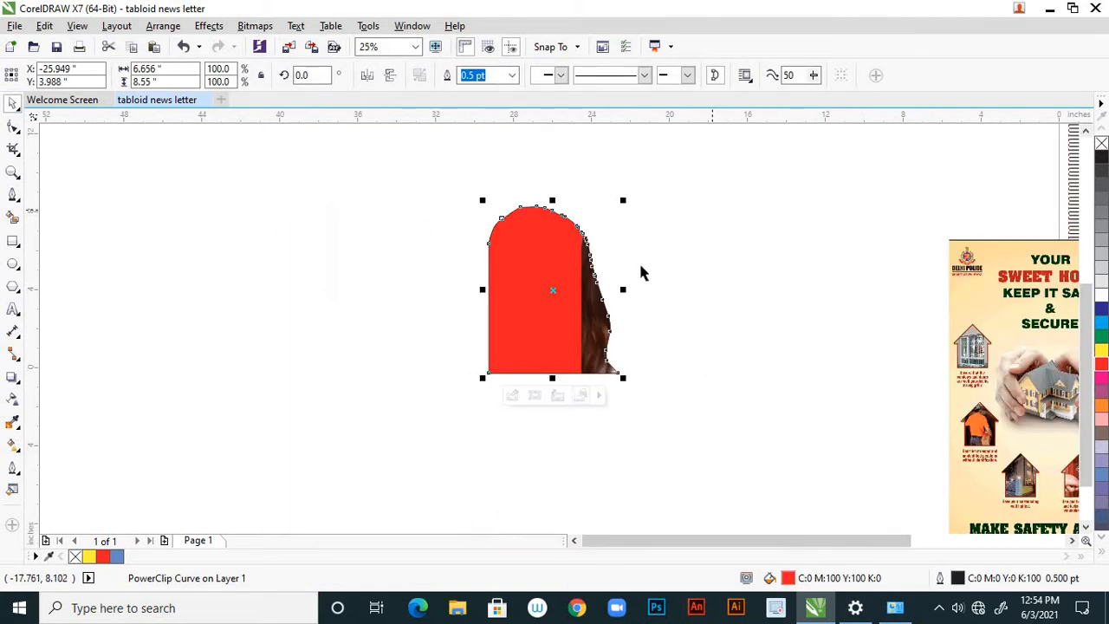
scroll(603, 275, up, 1)
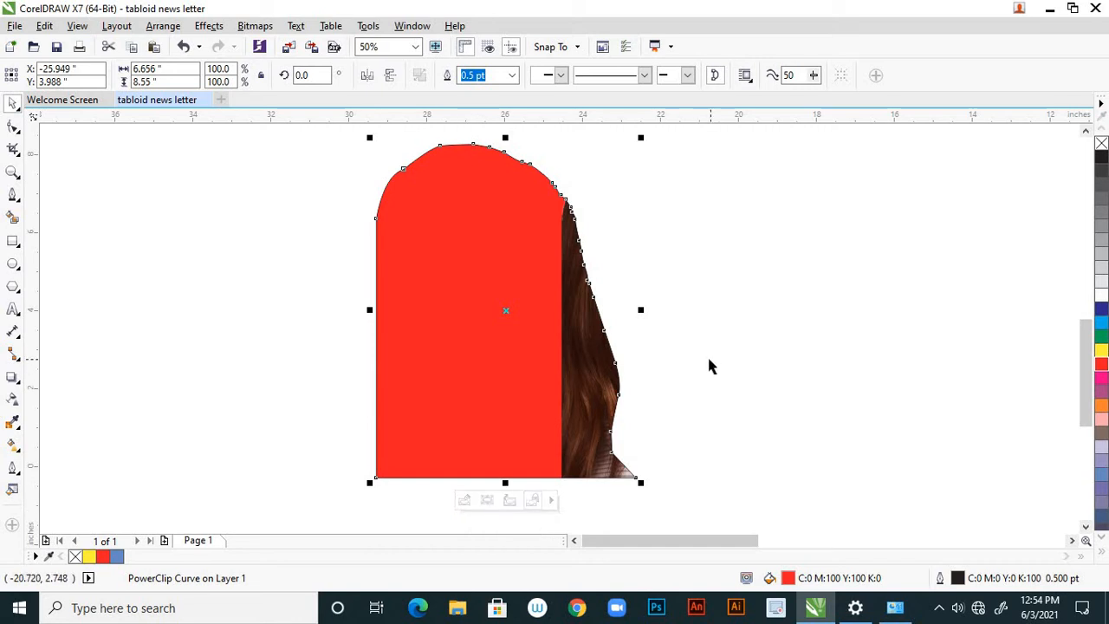
key(ctrl+z)
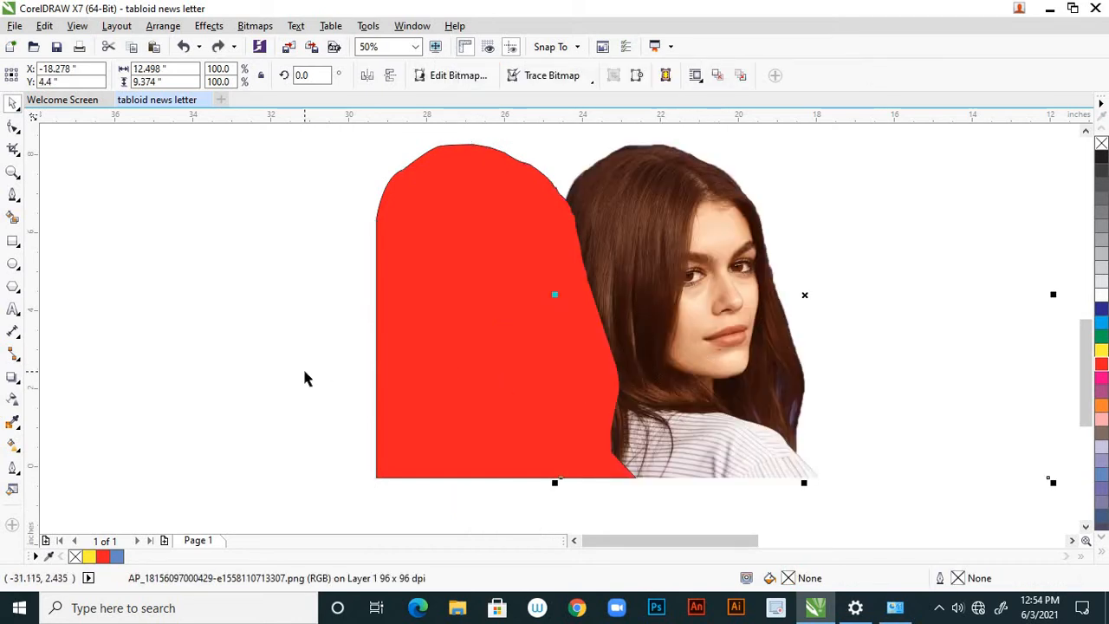
Move the red outline shape farther left so that it no longer overlaps the portrait photo.
click(279, 327)
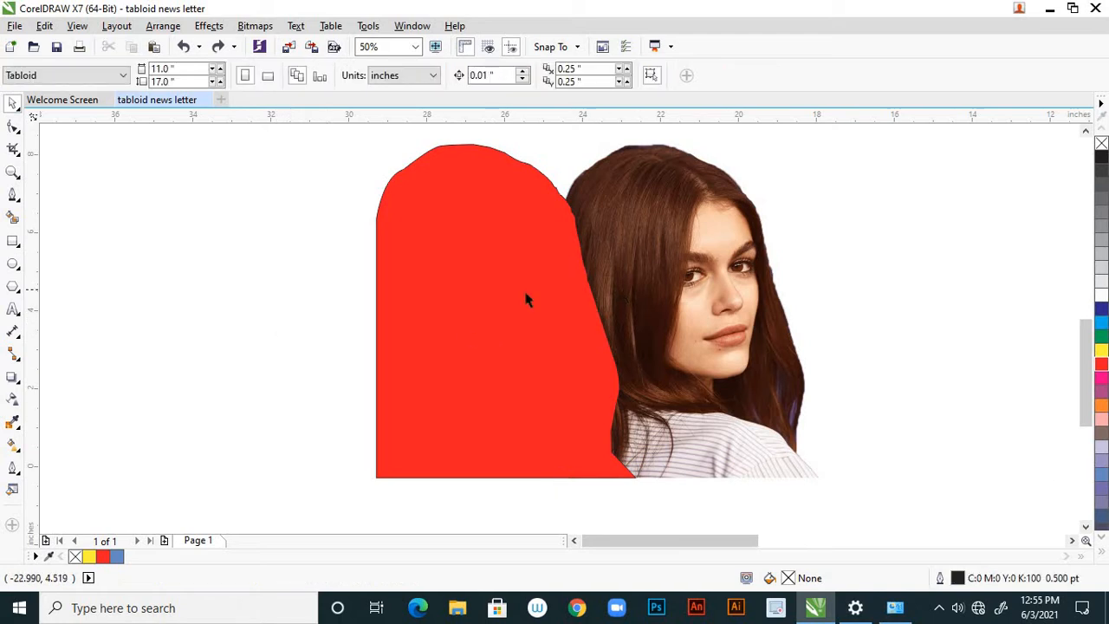
drag(481, 288, 374, 297)
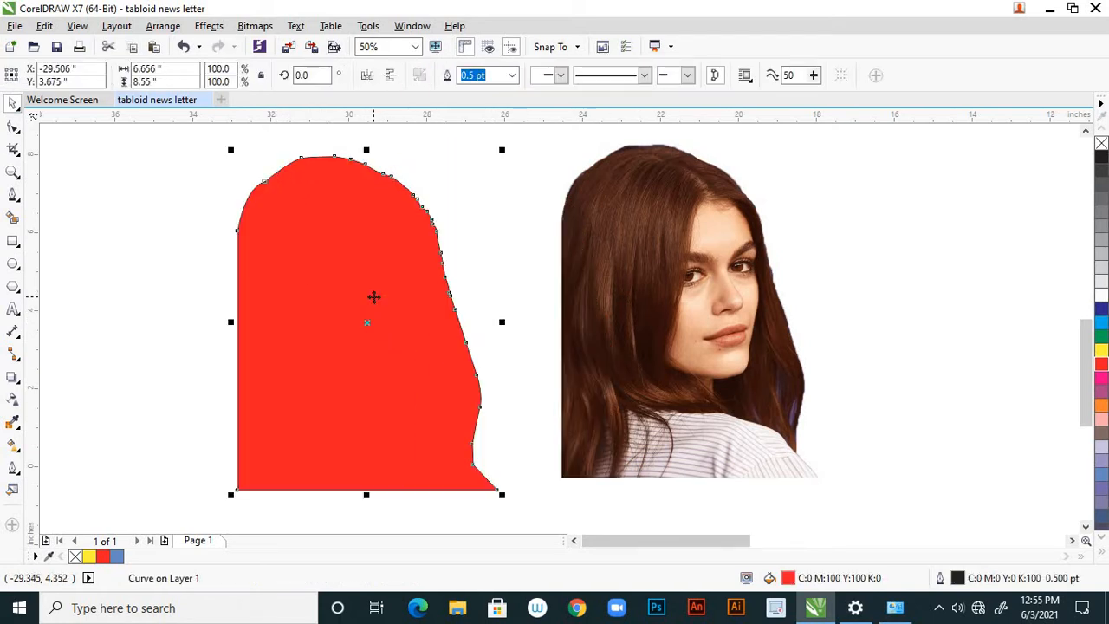
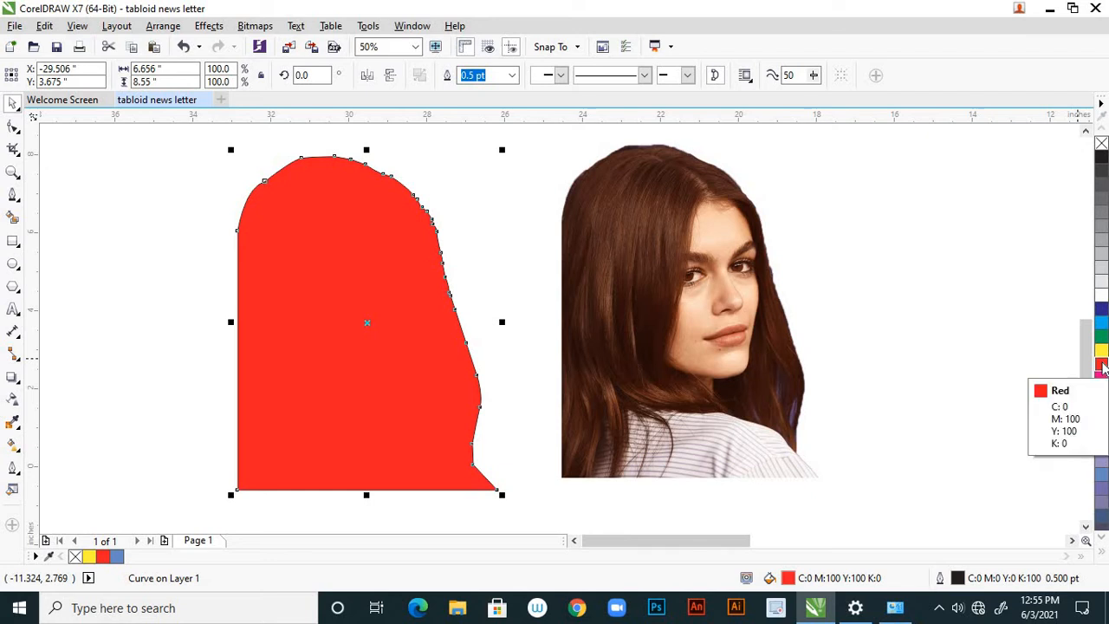
Try a red outline colour on the traced shape, and undo it together with the red fill and the last move.
right_click(1102, 366)
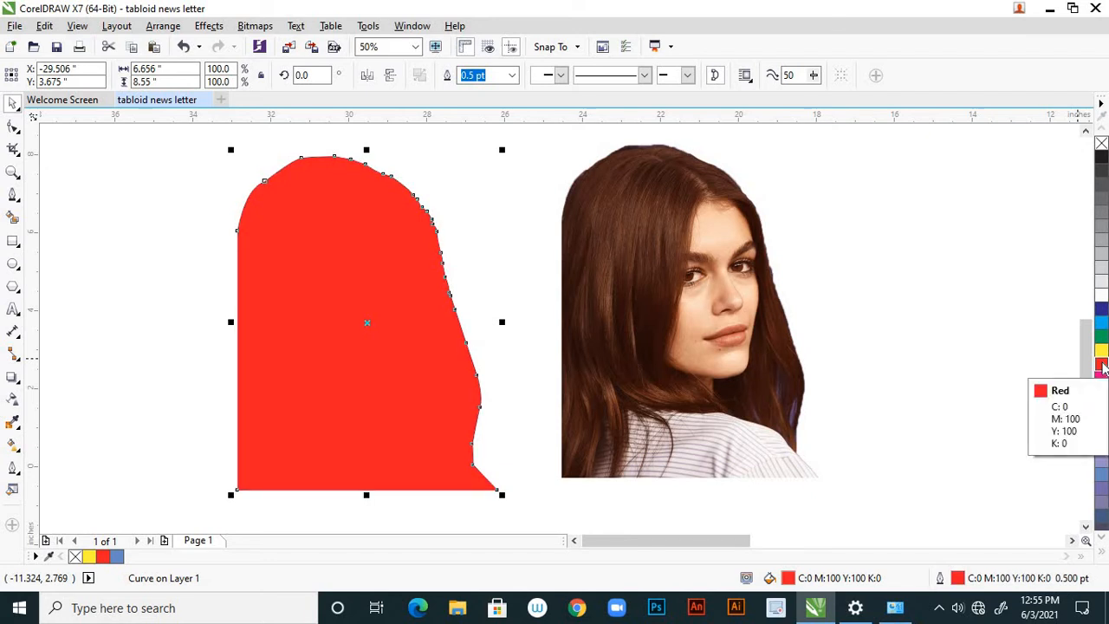
key(ctrl+z)
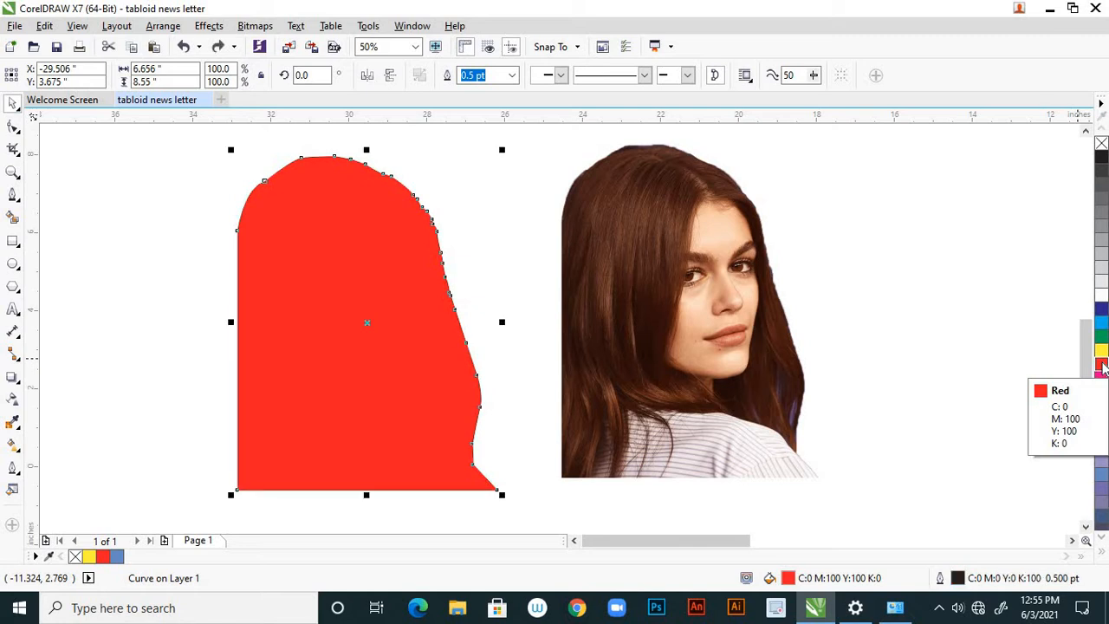
key(ctrl+z)
key(ctrl+z)
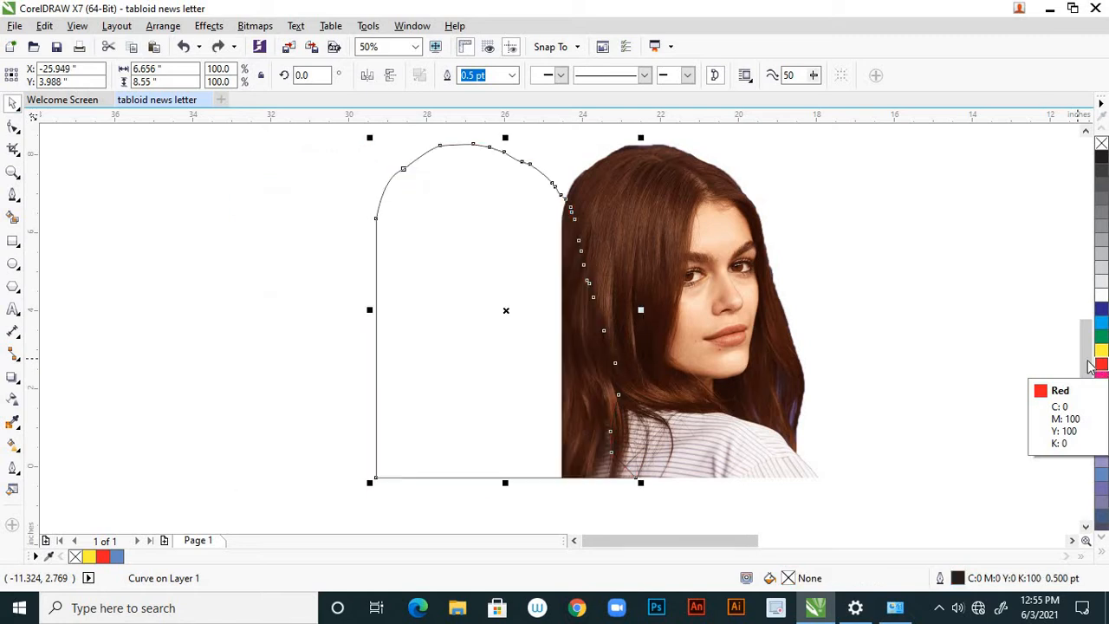
Undo the traced outline's earlier move so that it lies over the portrait again.
click(794, 209)
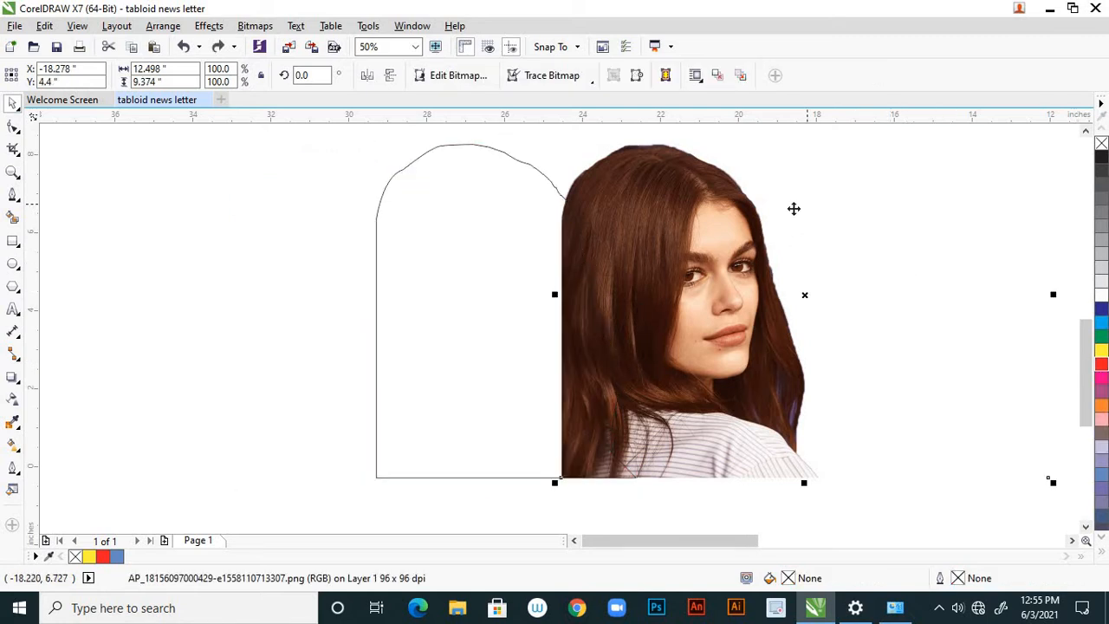
click(677, 172)
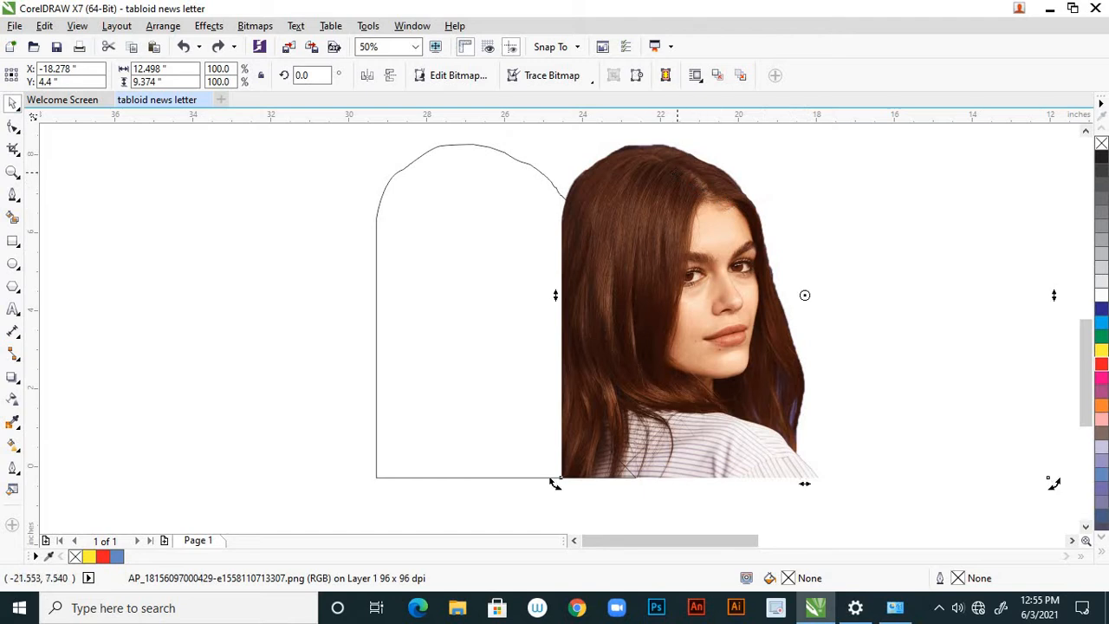
click(148, 222)
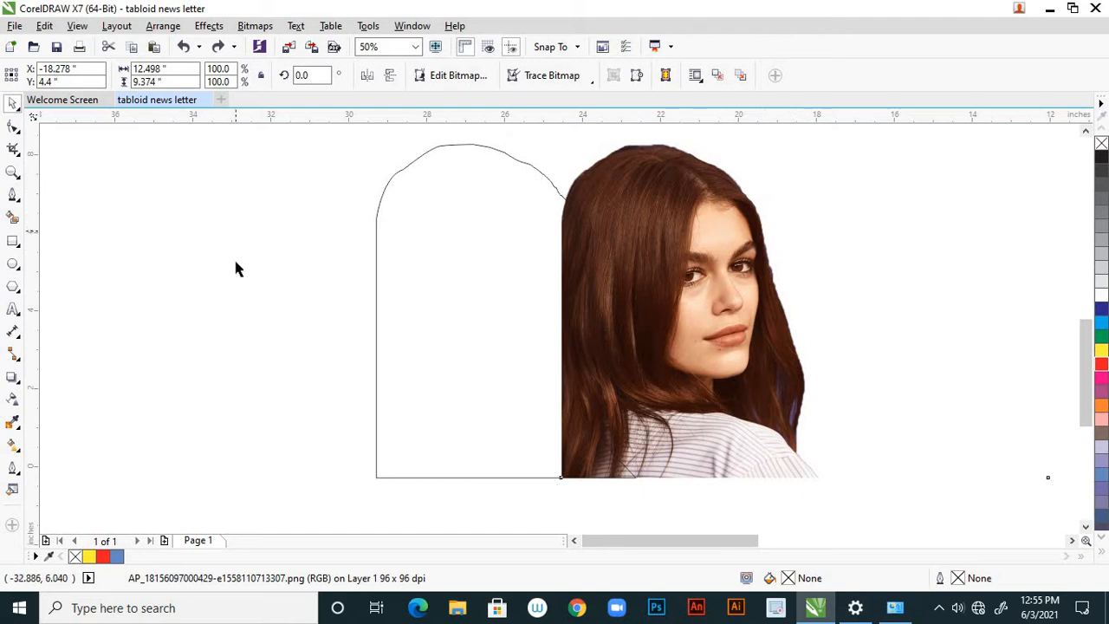
click(523, 167)
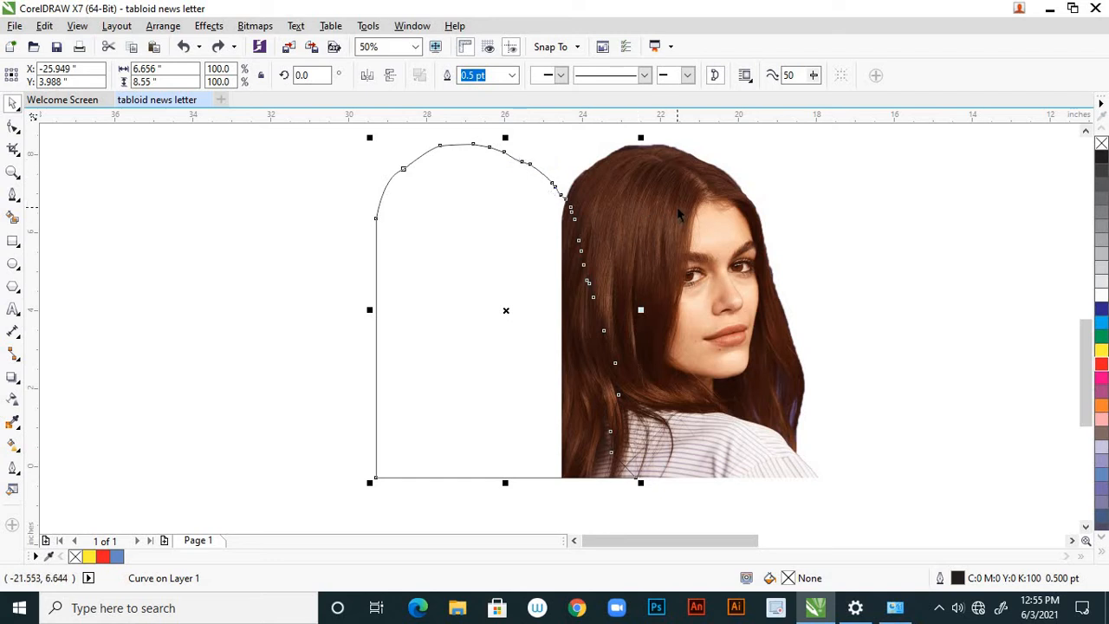
key(ctrl+z)
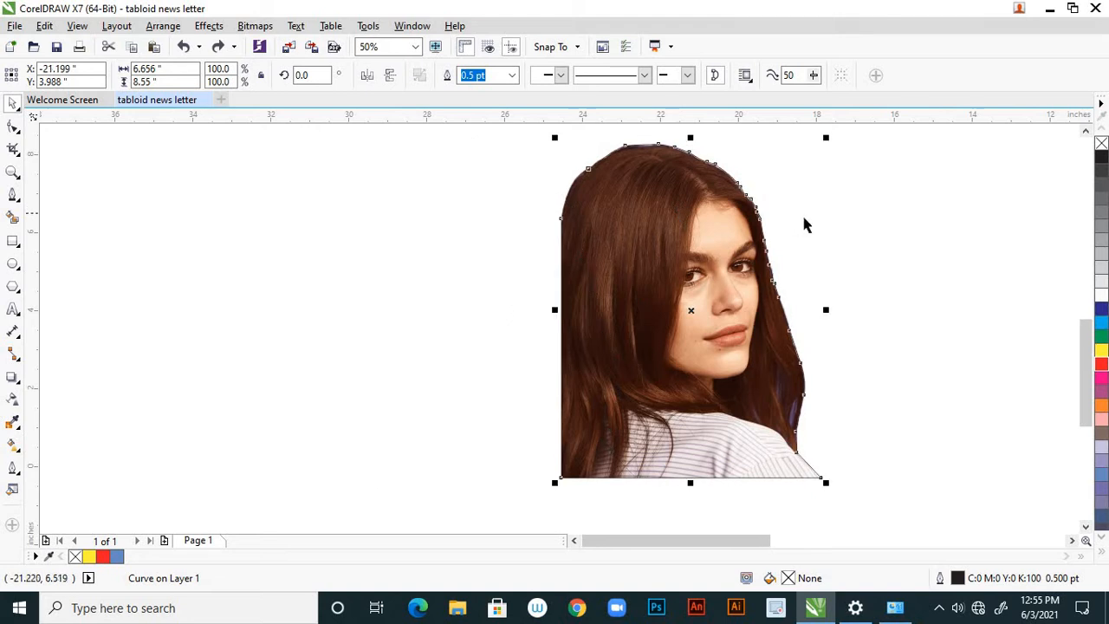
Set the traced outline's line width to 4.0 pt and inspect it along the portrait's edge.
scroll(762, 227, up, 2)
scroll(786, 366, up, 1)
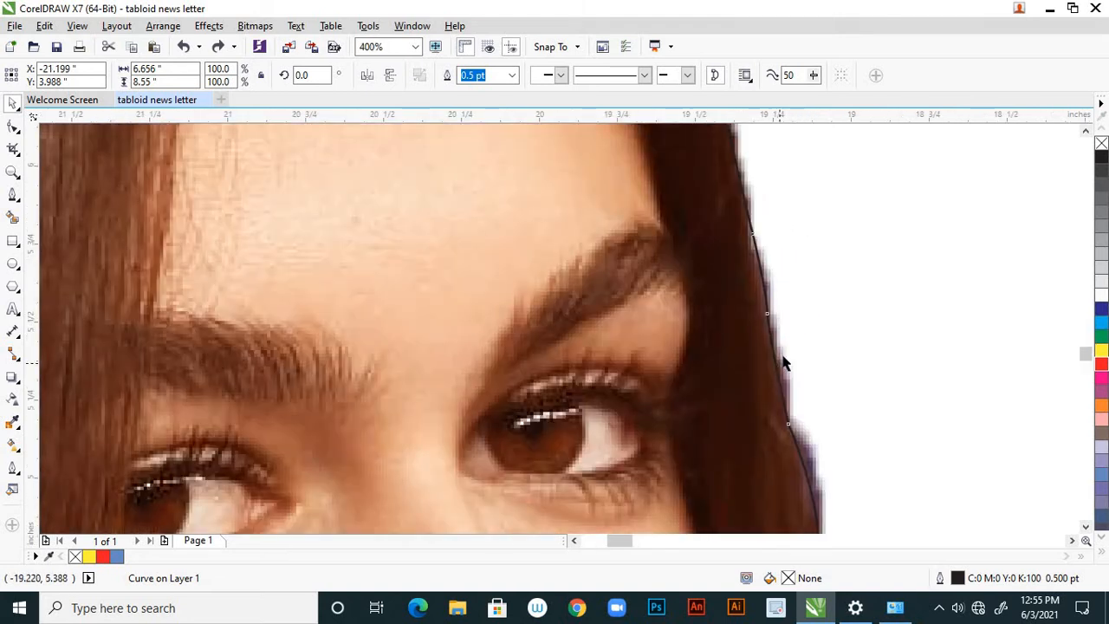
click(514, 76)
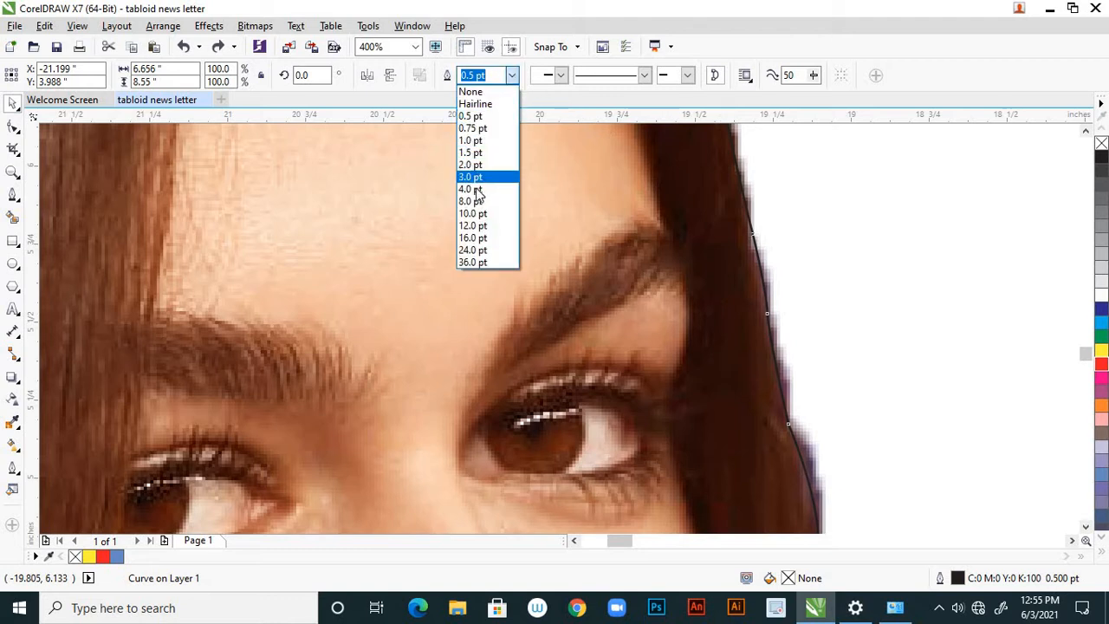
click(475, 189)
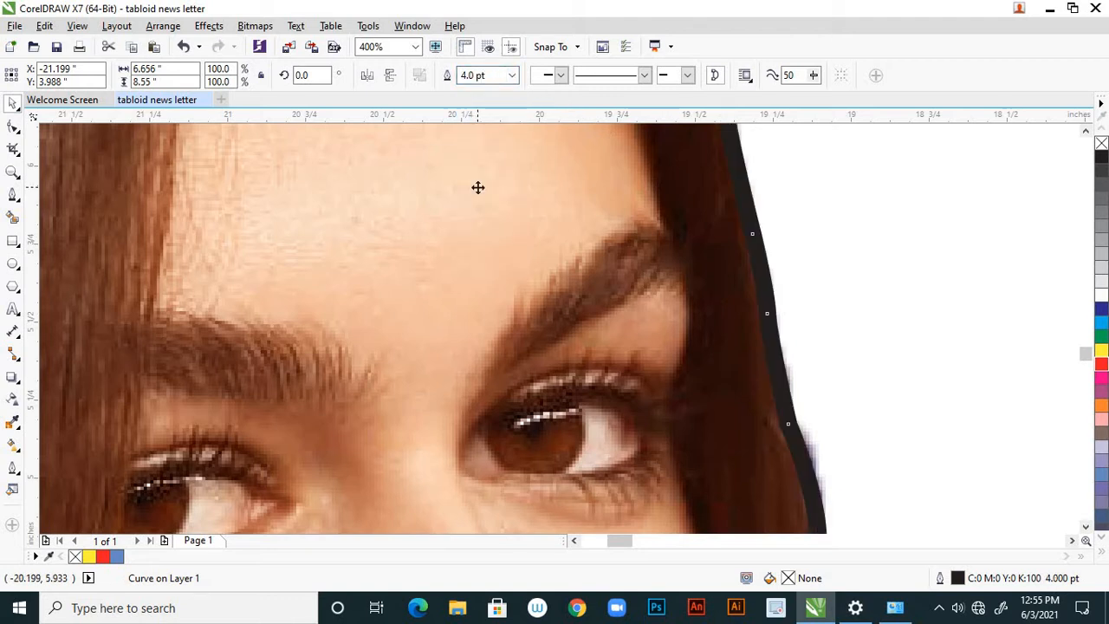
scroll(799, 310, down, 2)
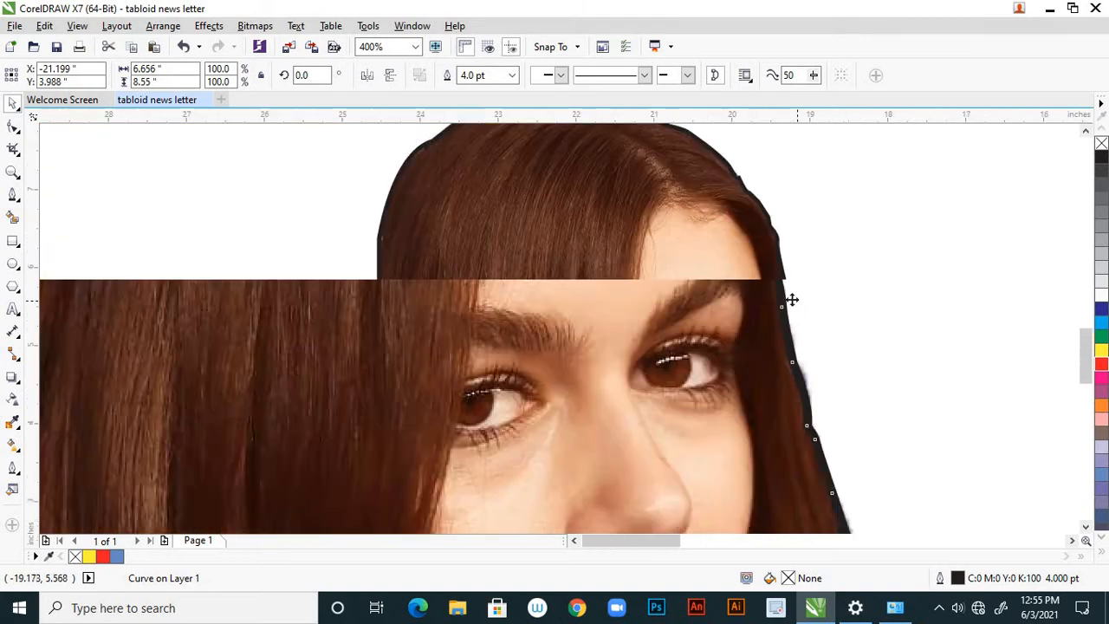
click(862, 286)
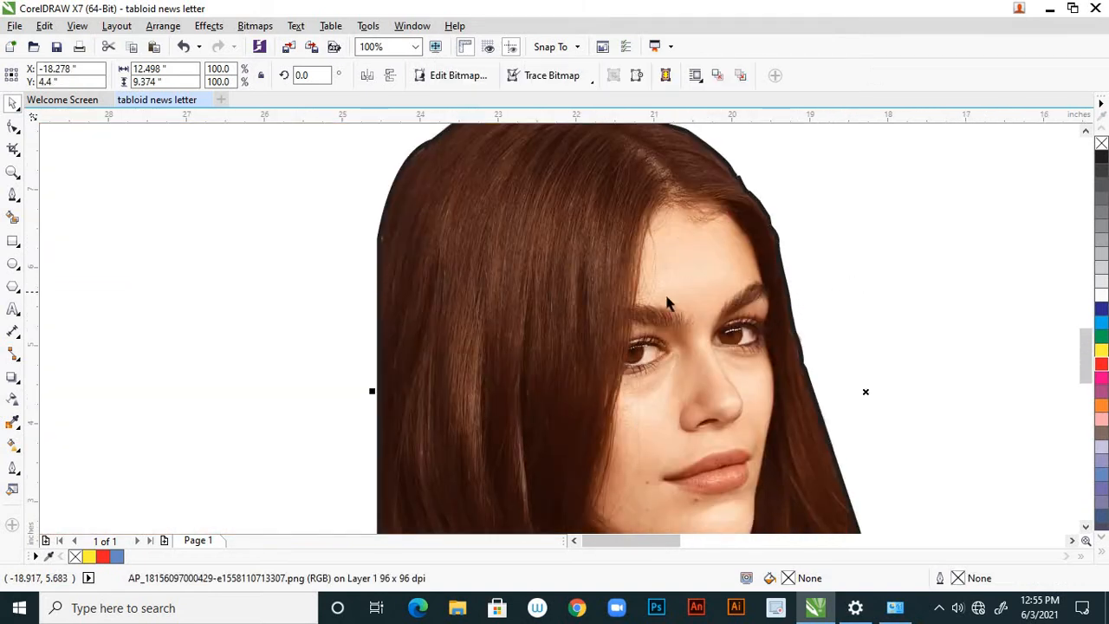
scroll(443, 305, down, 1)
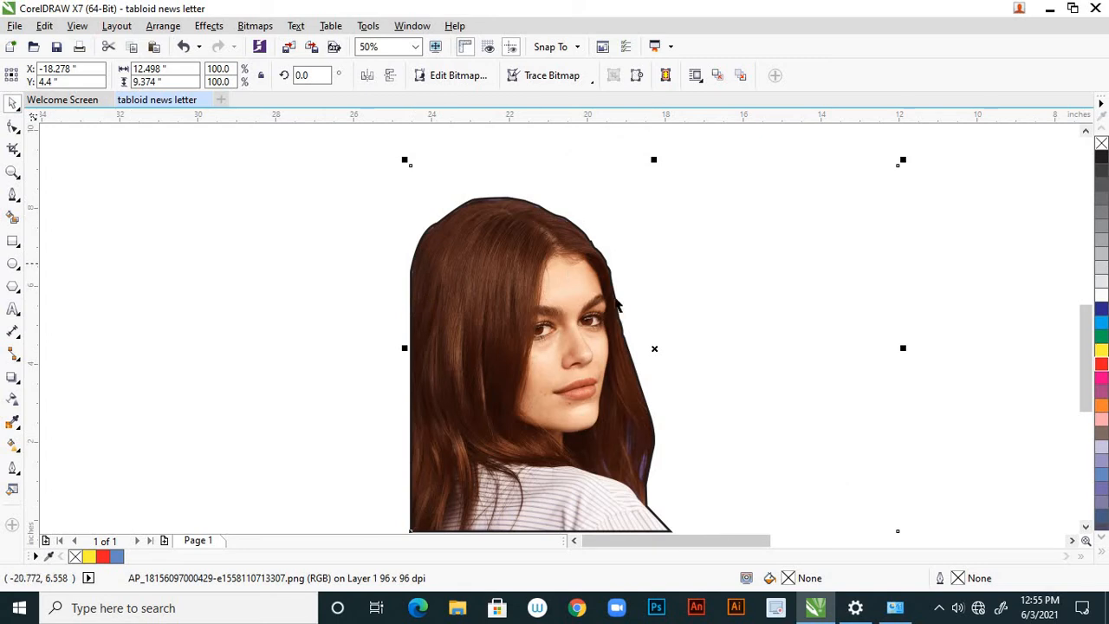
scroll(607, 295, up, 2)
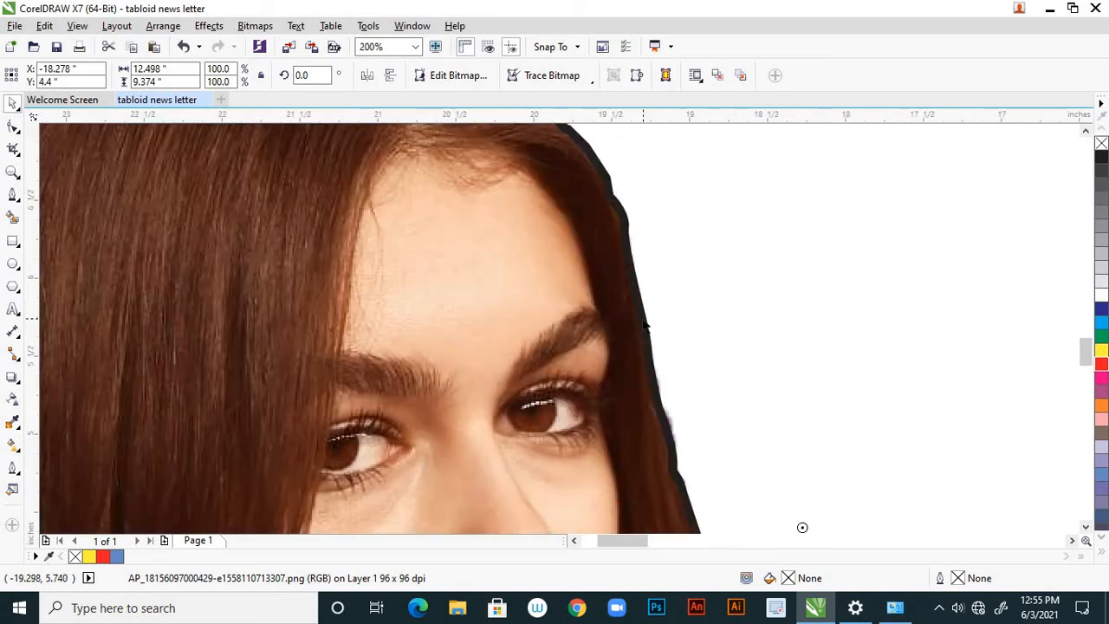
scroll(639, 292, down, 1)
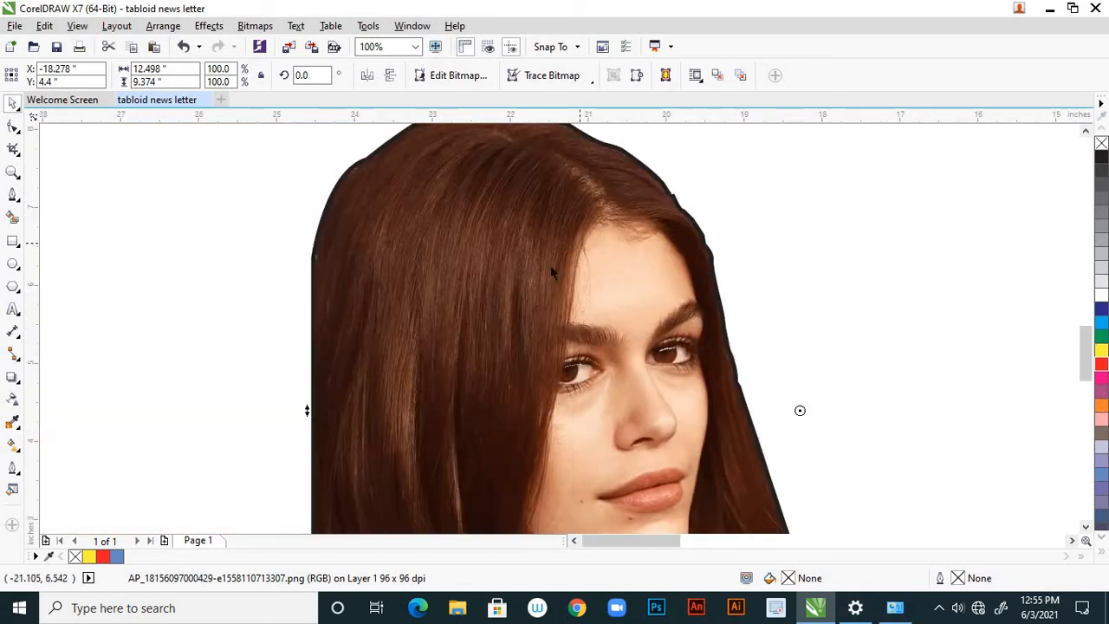
Try to PowerClip the 4 pt traced outline with its own edge as the target, and abandon the attempt.
click(535, 286)
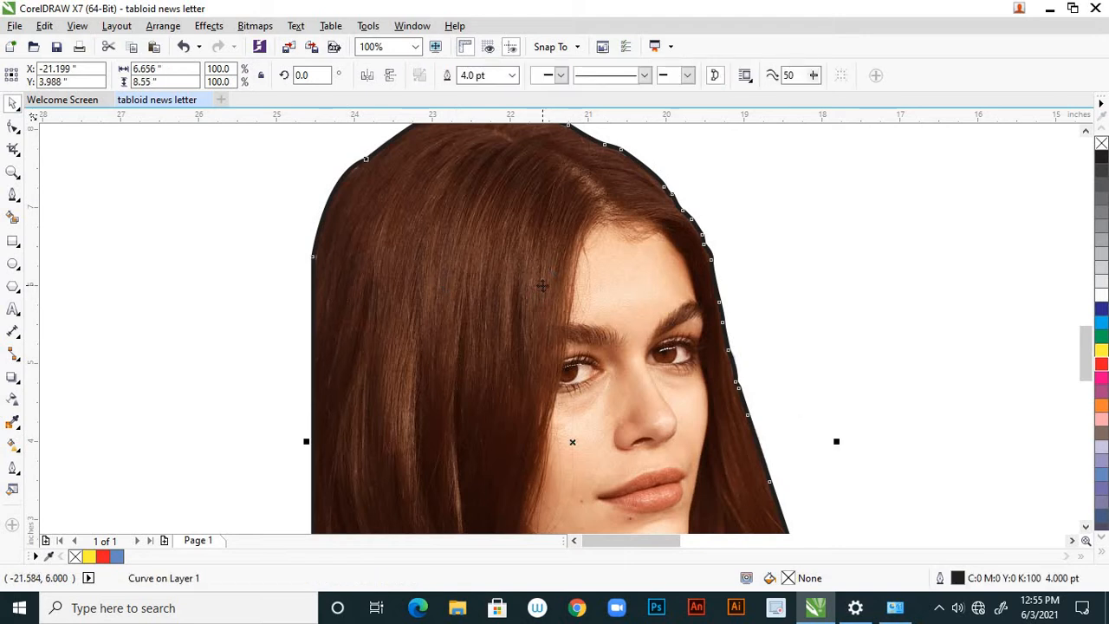
right_click(543, 290)
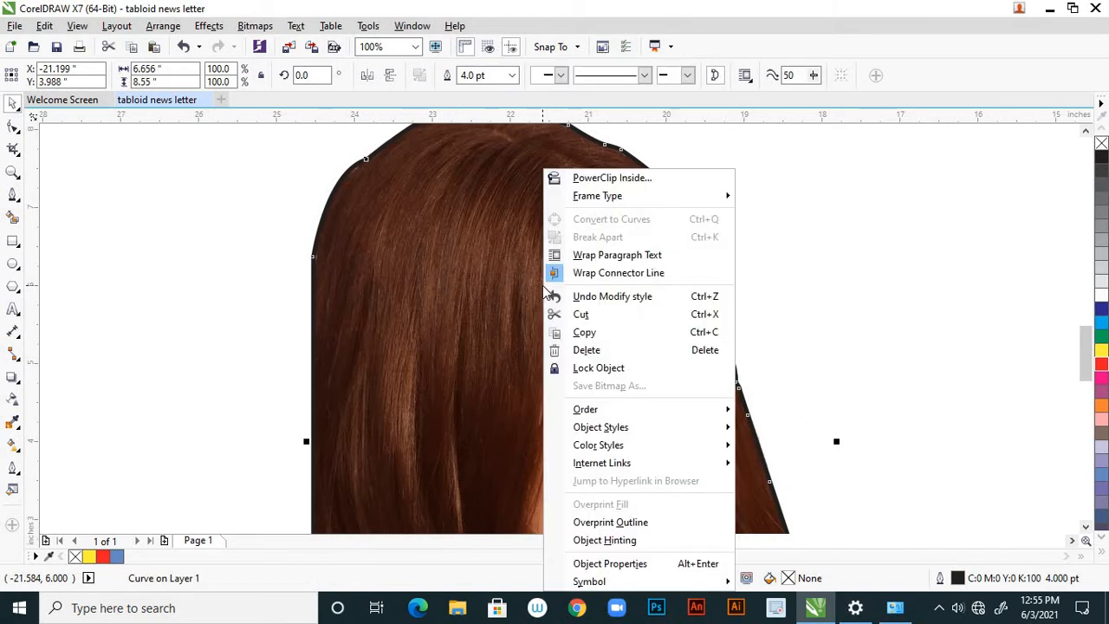
click(612, 178)
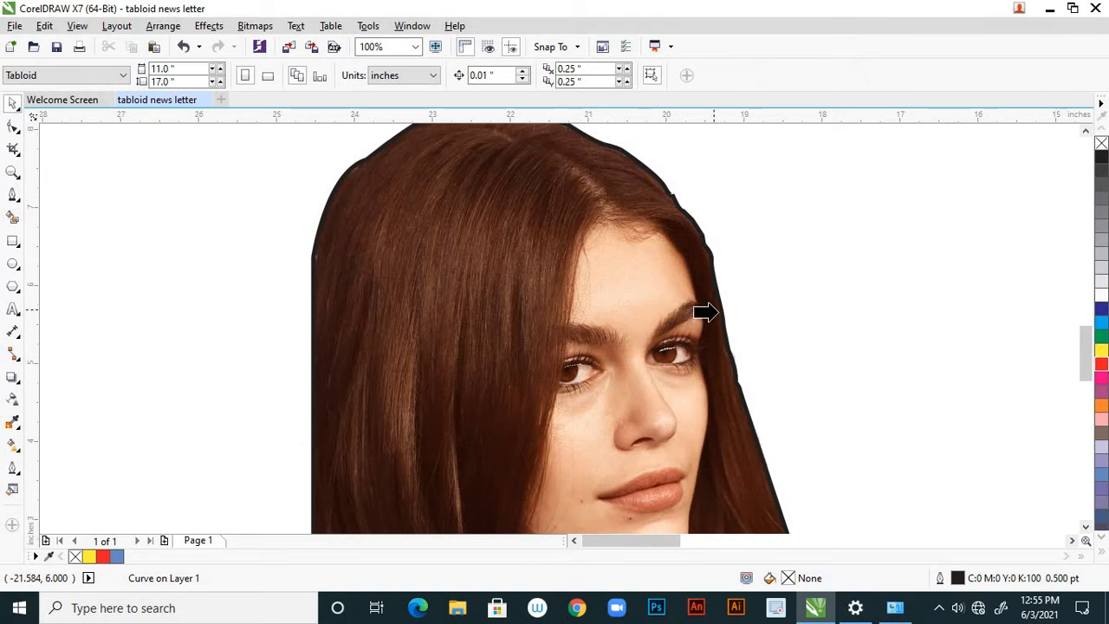
click(725, 321)
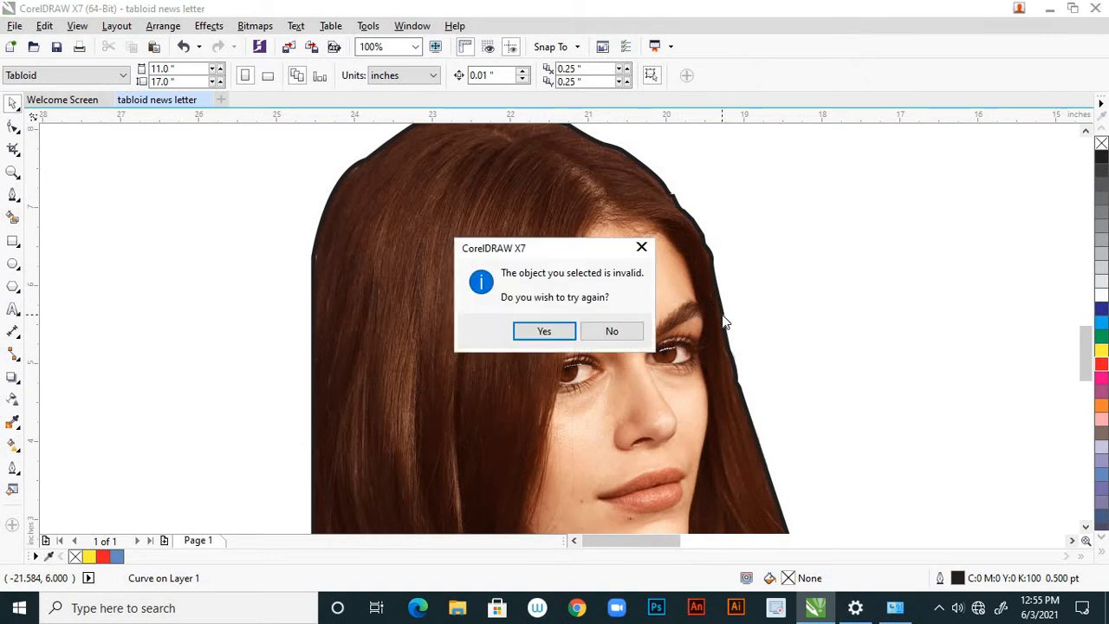
click(563, 332)
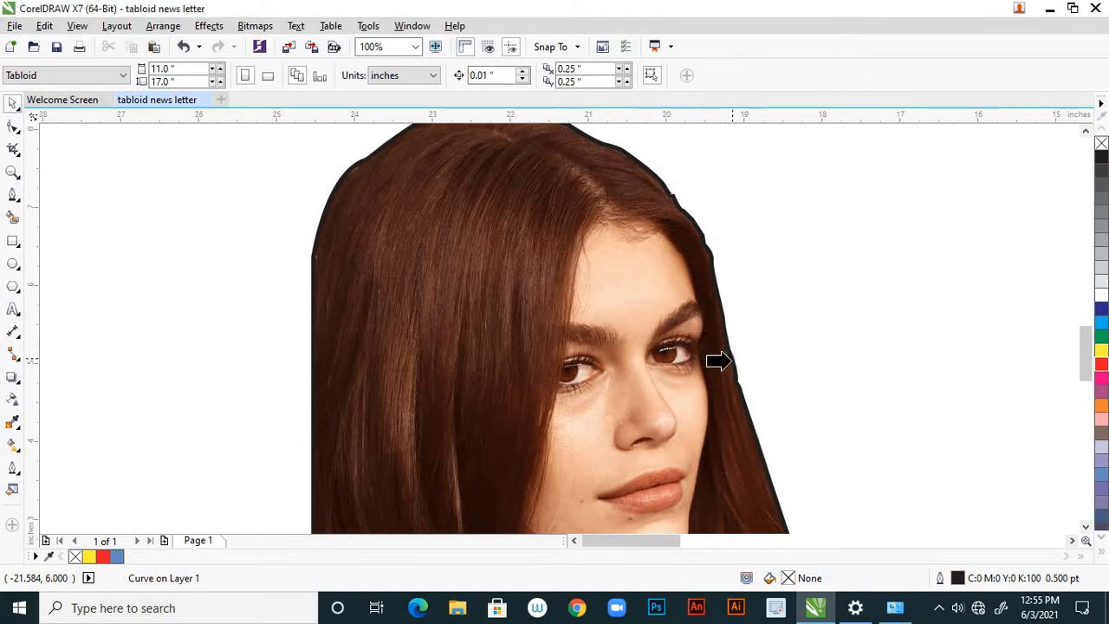
click(733, 364)
click(611, 332)
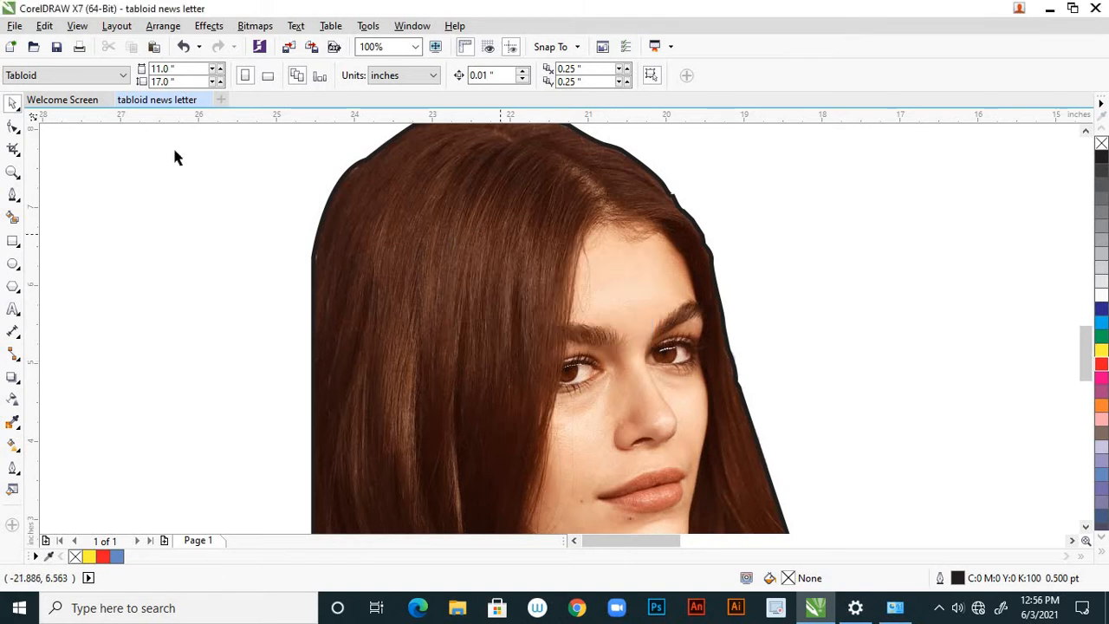
Move the traced outline about 0.56 inch to the right so that its edge stands clear of the portrait.
click(499, 283)
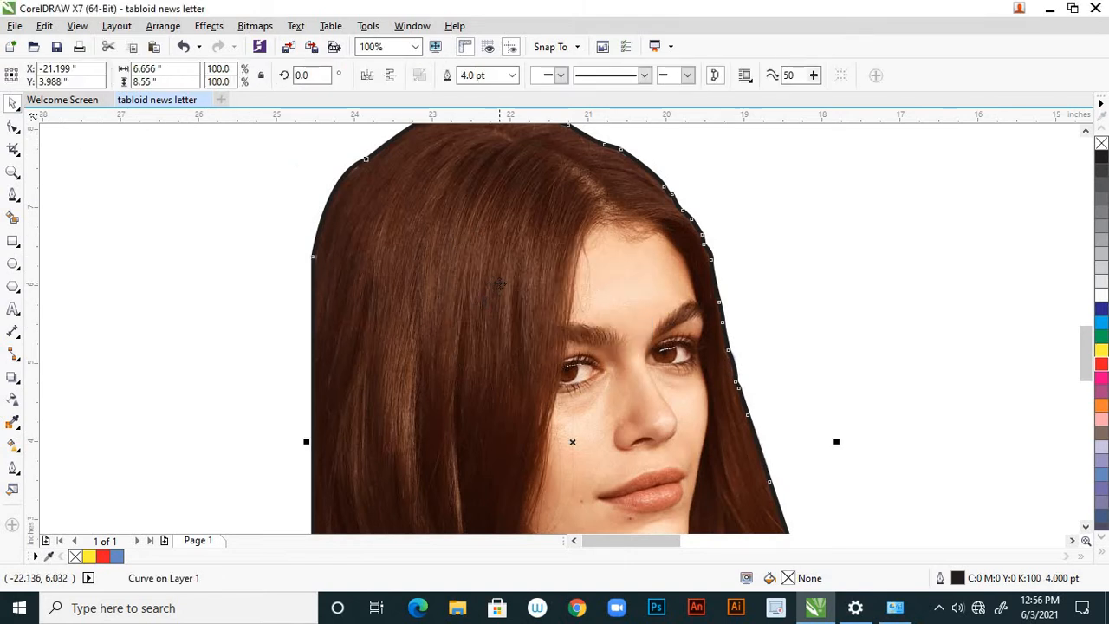
drag(500, 283, 570, 279)
click(634, 276)
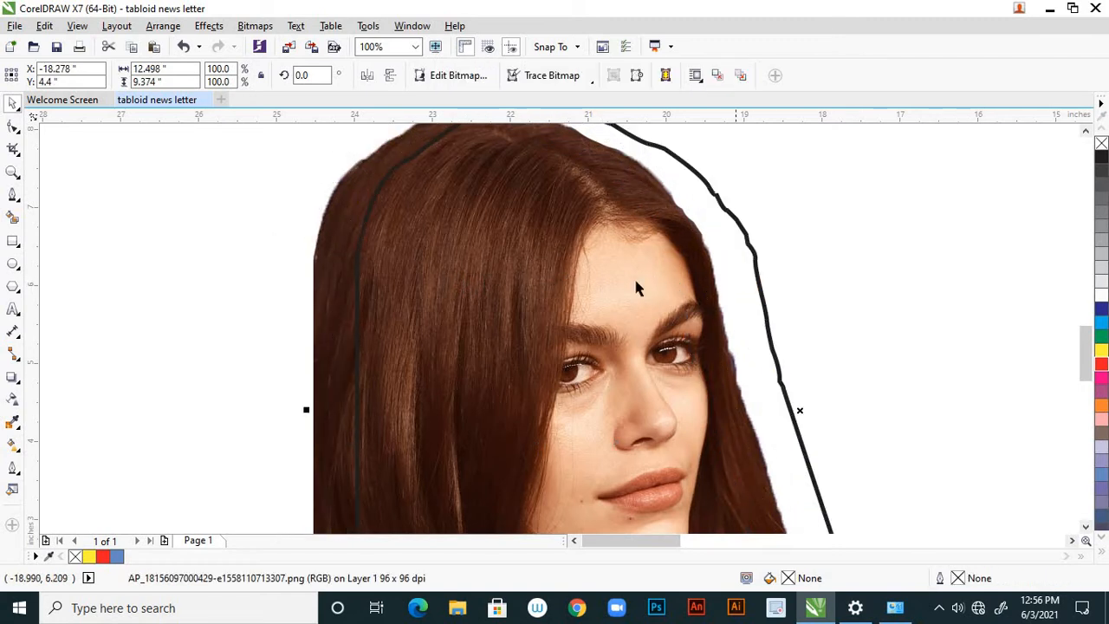
click(634, 276)
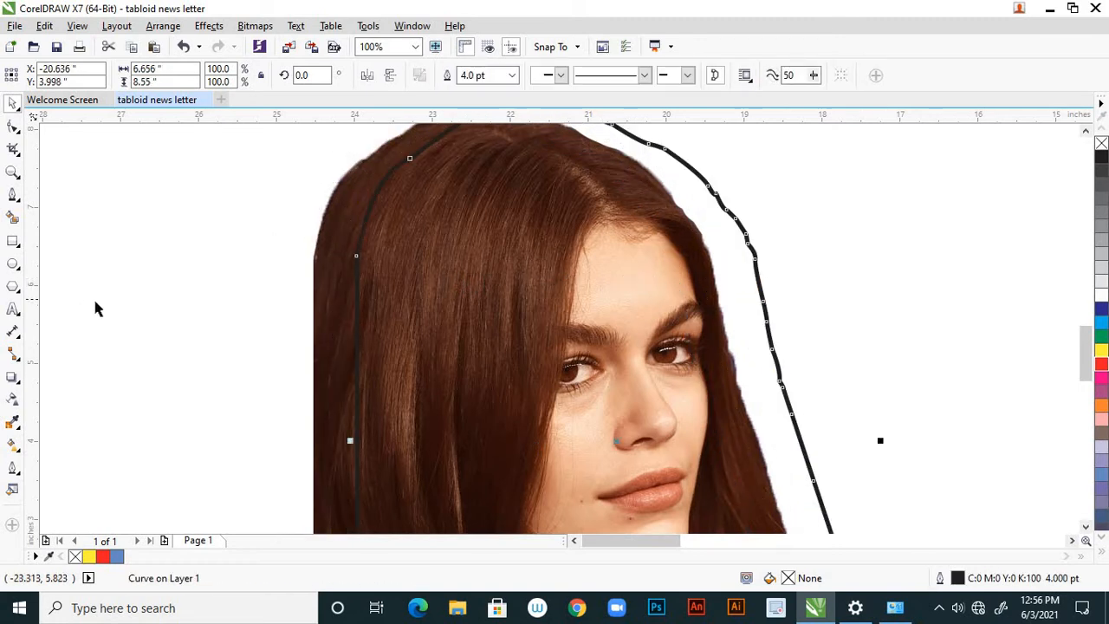
PowerClip the portrait photo inside the offset traced outline.
click(190, 335)
click(321, 399)
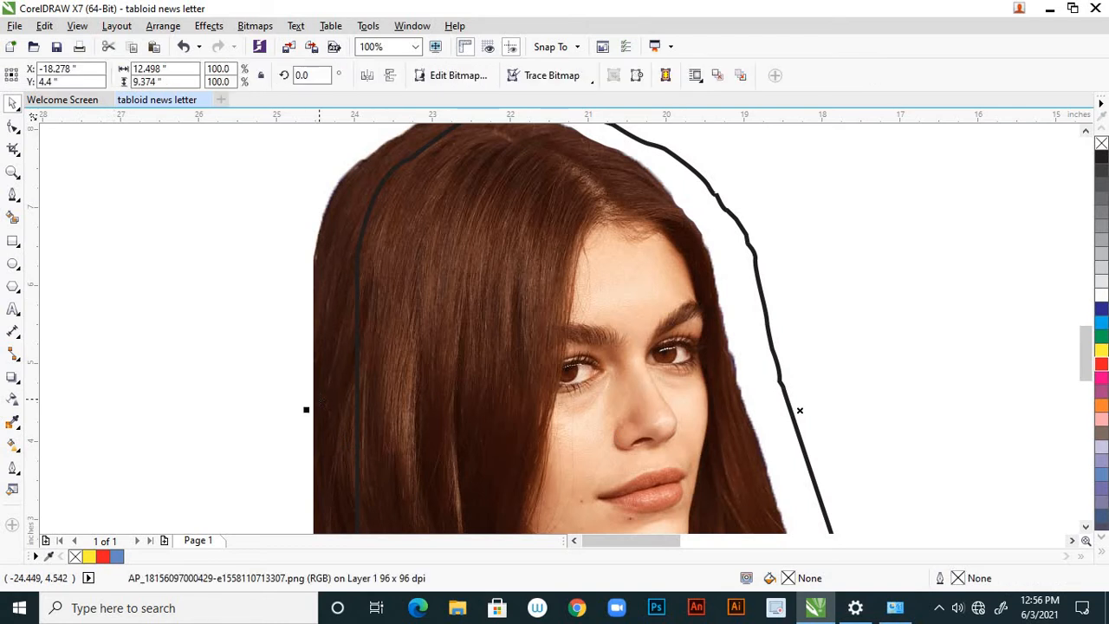
right_click(320, 399)
click(373, 146)
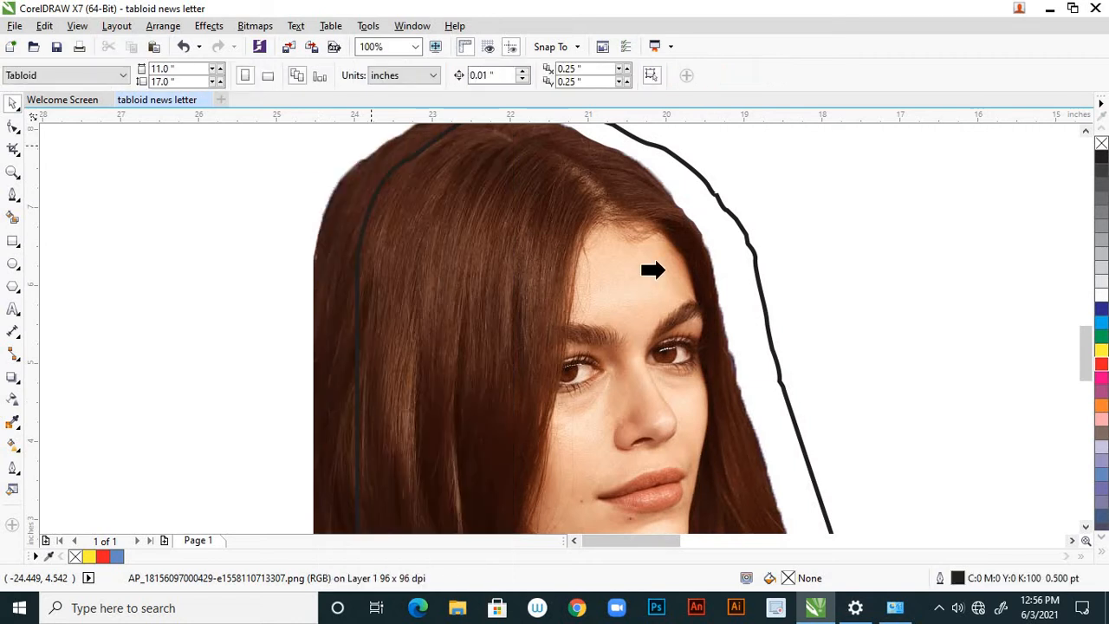
click(760, 290)
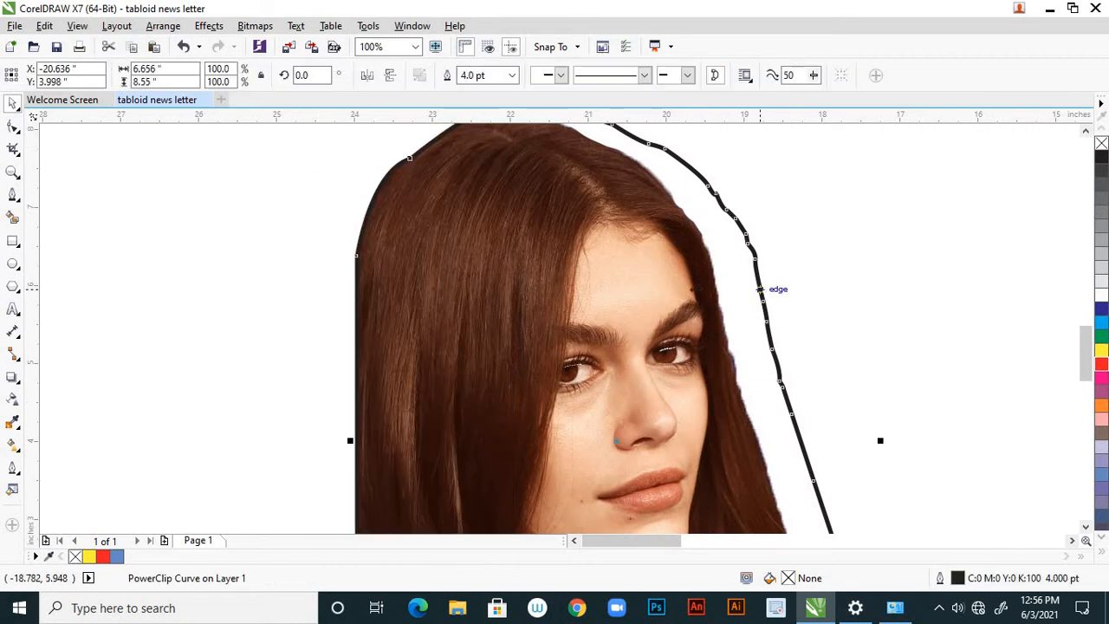
Edit the PowerClip contents and move the portrait photo about 0.52 inch right to fit the outline.
scroll(524, 330, down, 2)
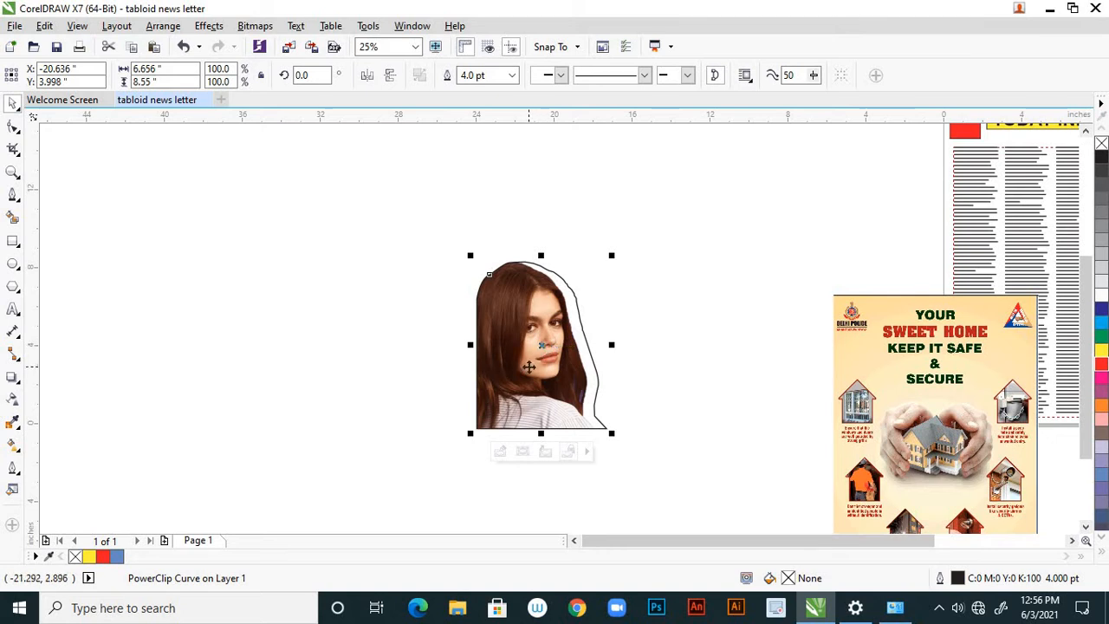
scroll(544, 268, up, 2)
scroll(554, 268, down, 2)
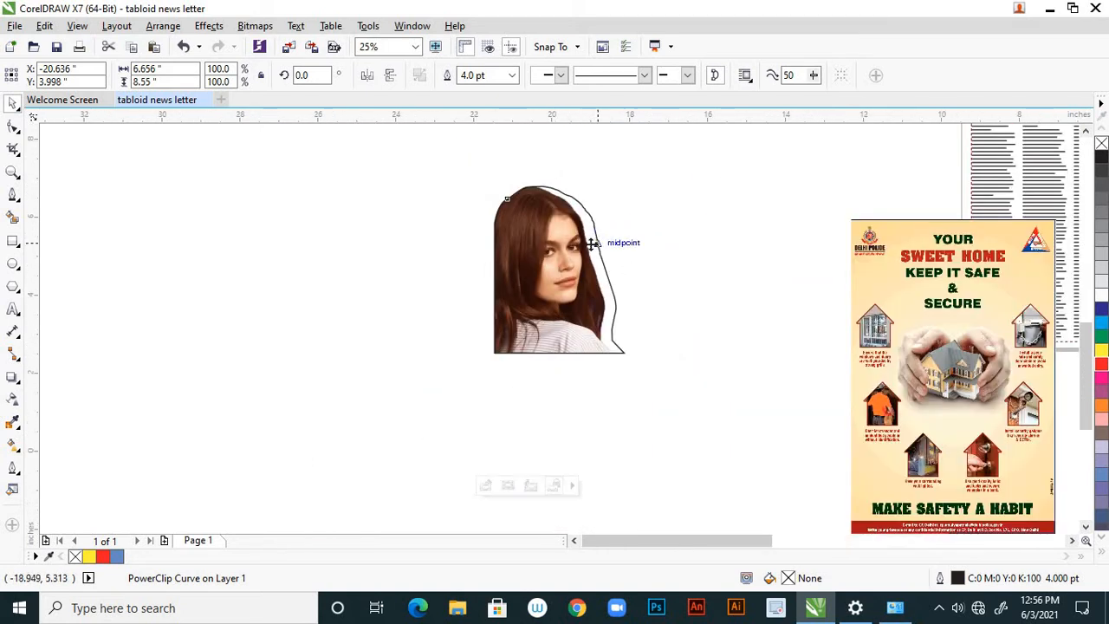
scroll(588, 234, up, 1)
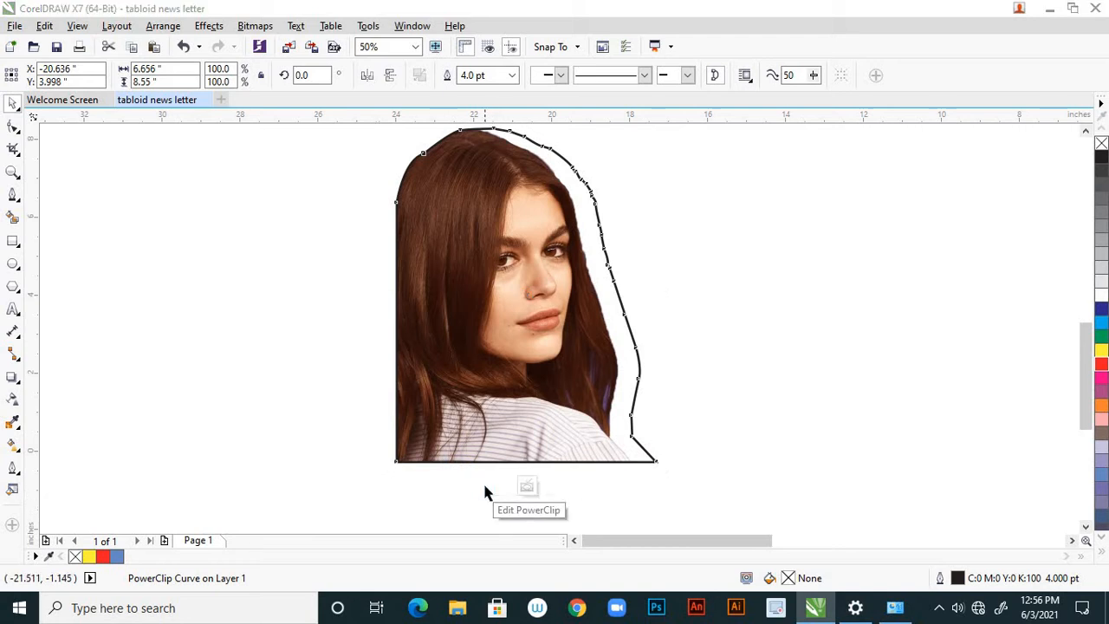
click(485, 487)
drag(527, 310, 561, 305)
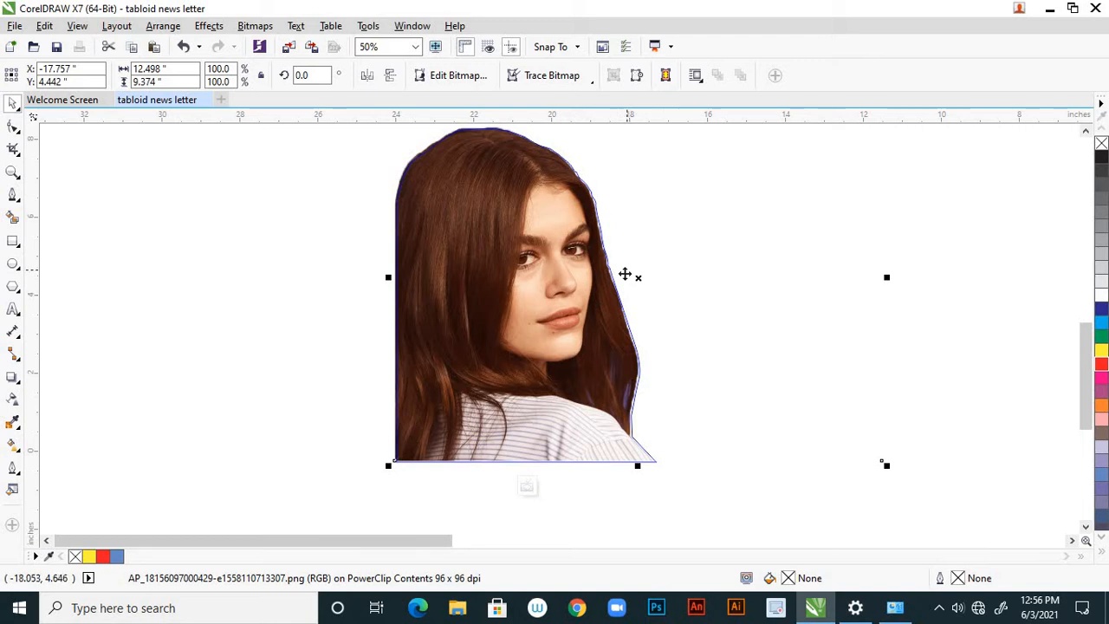
Nudge the clipped portrait photo slightly farther right until it meets the outline's right edge.
scroll(625, 274, up, 1)
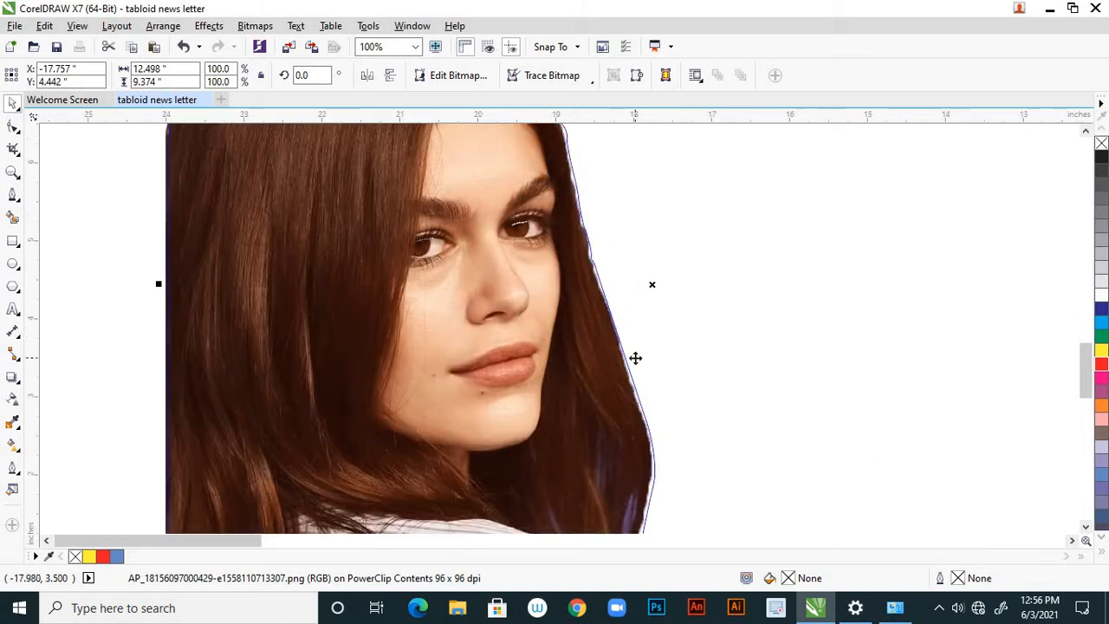
key(Right)
key(Right)
key(Right)
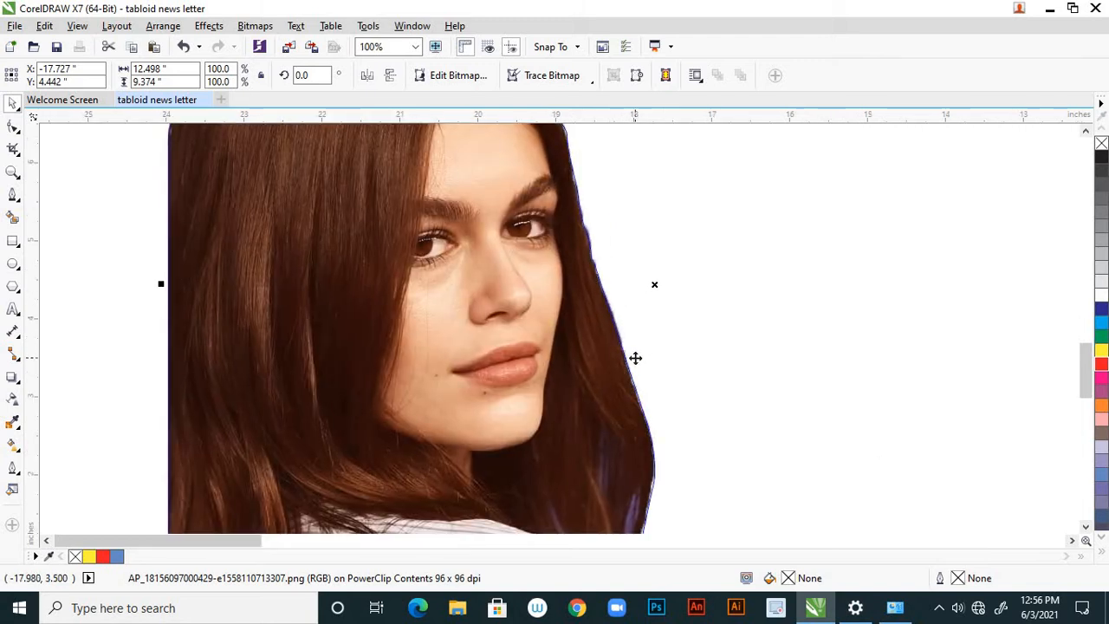
scroll(635, 358, down, 2)
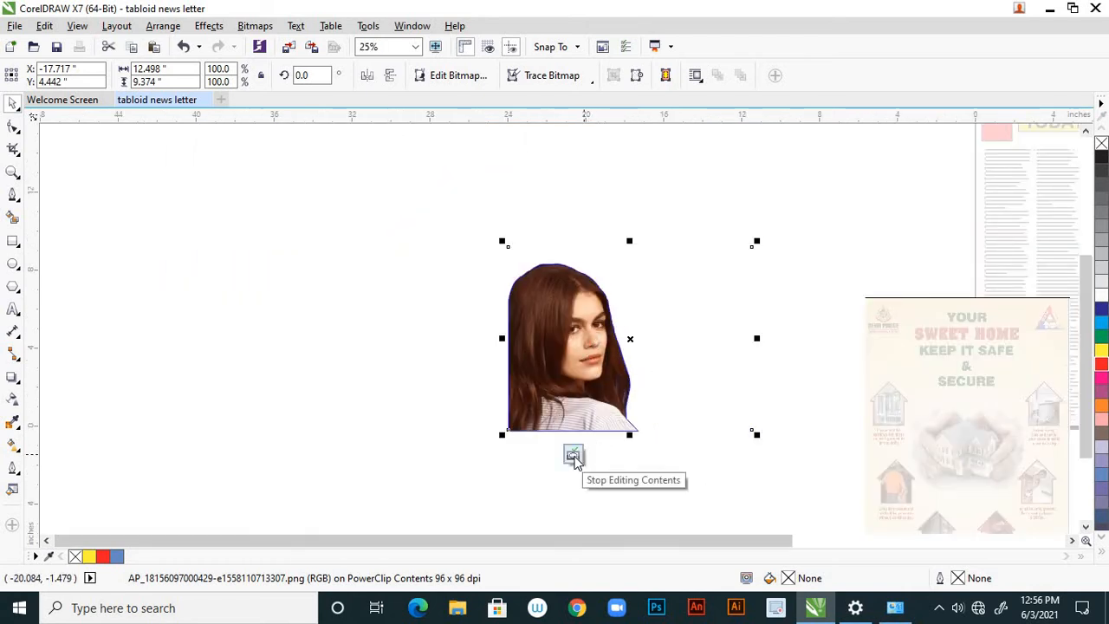
Finish editing the PowerClip contents and set the clipped portrait's outline width to None.
click(573, 460)
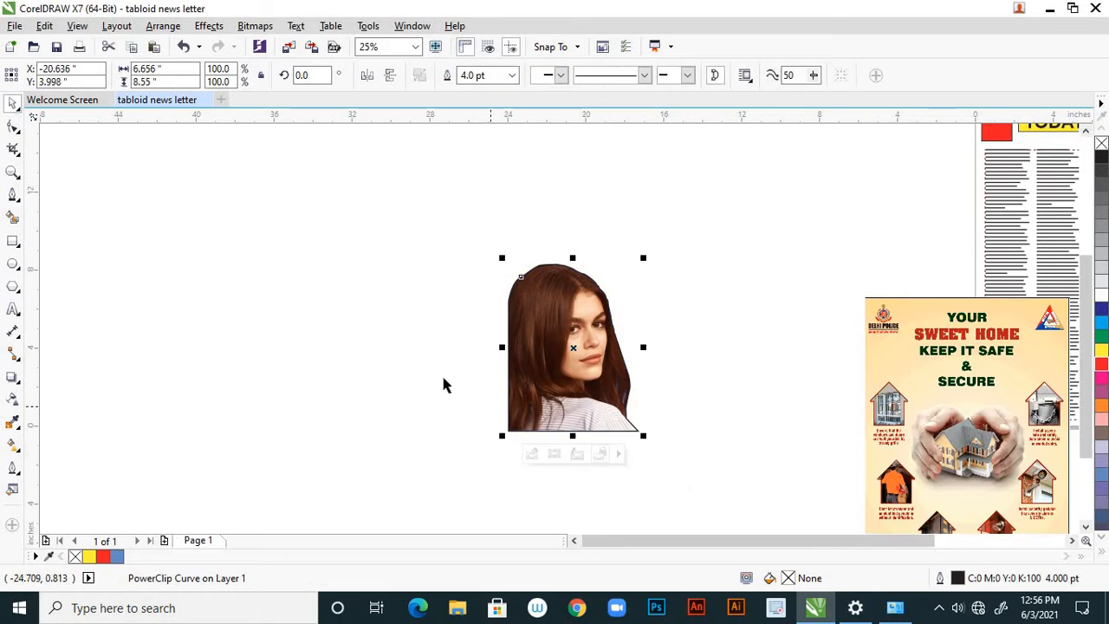
click(499, 253)
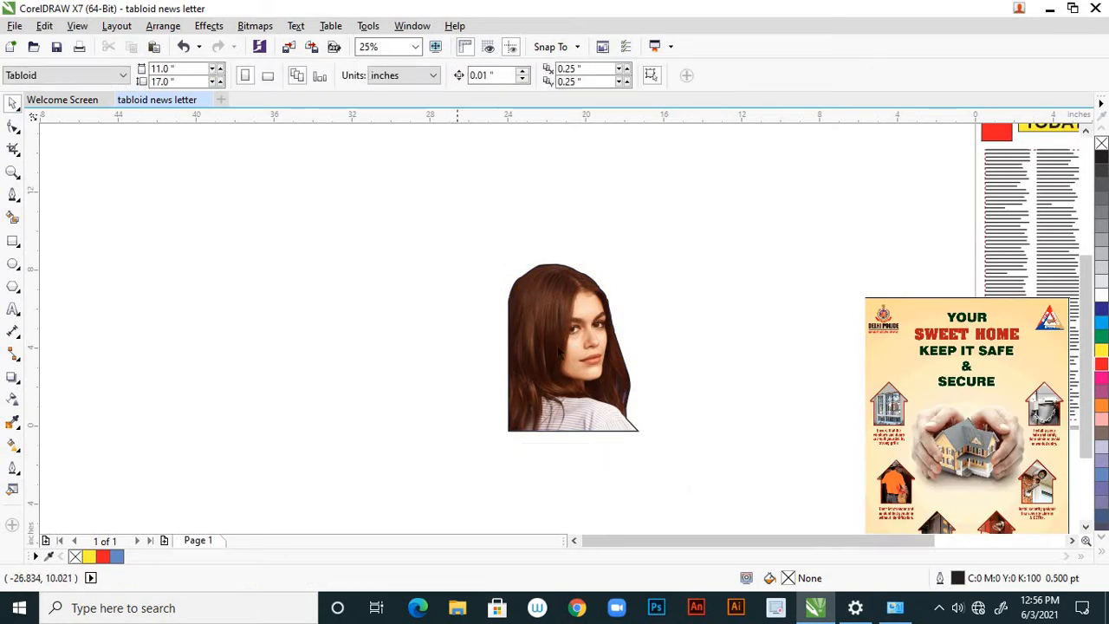
drag(453, 229, 660, 476)
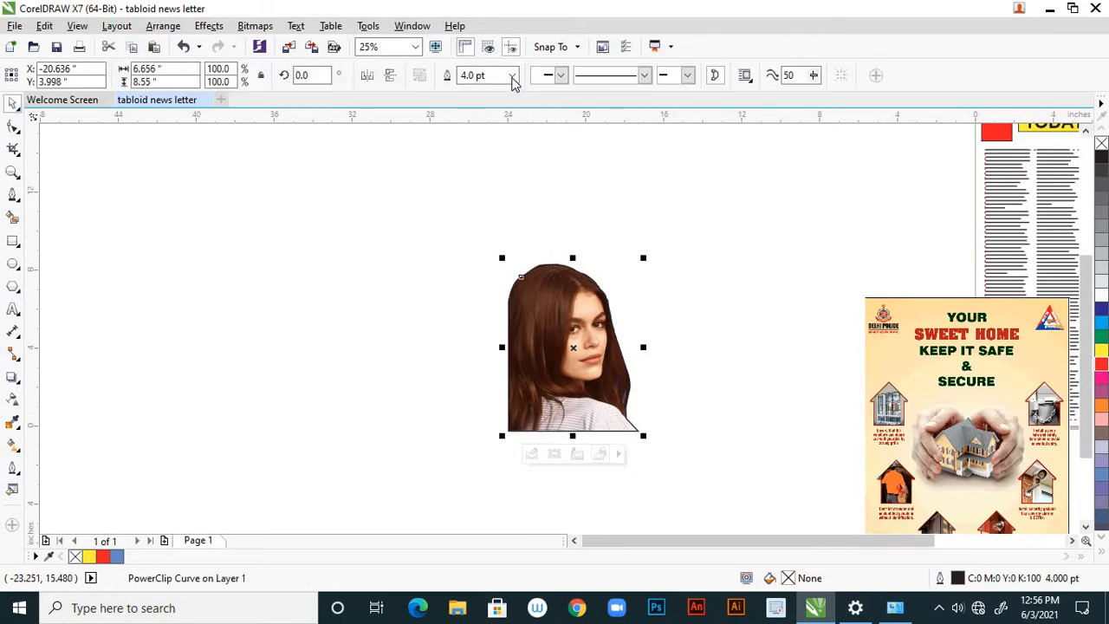
click(511, 75)
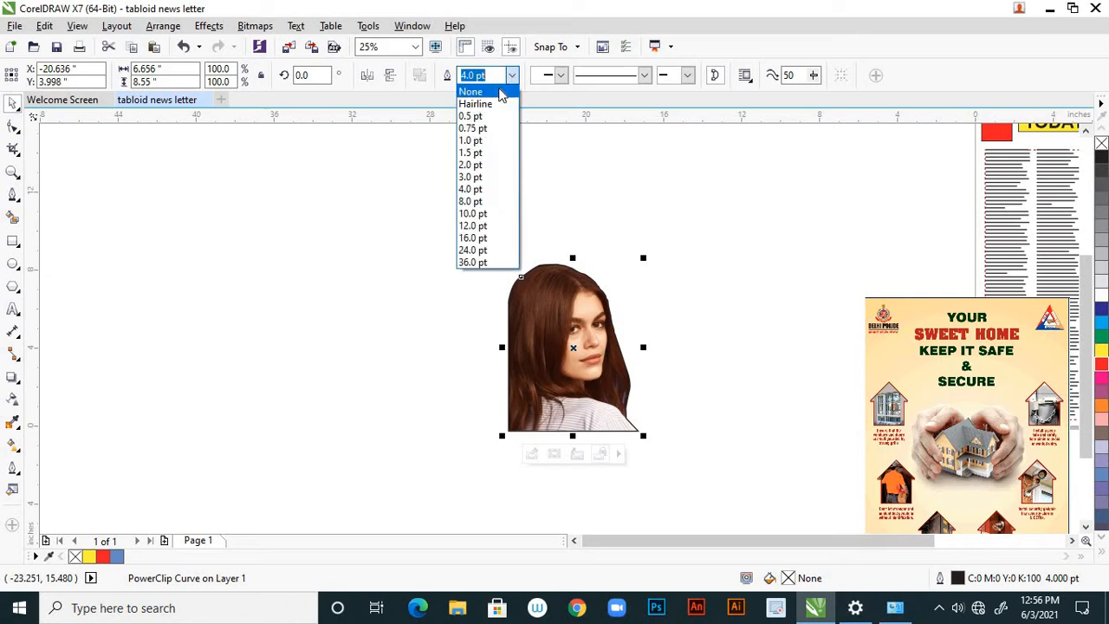
click(501, 92)
click(421, 250)
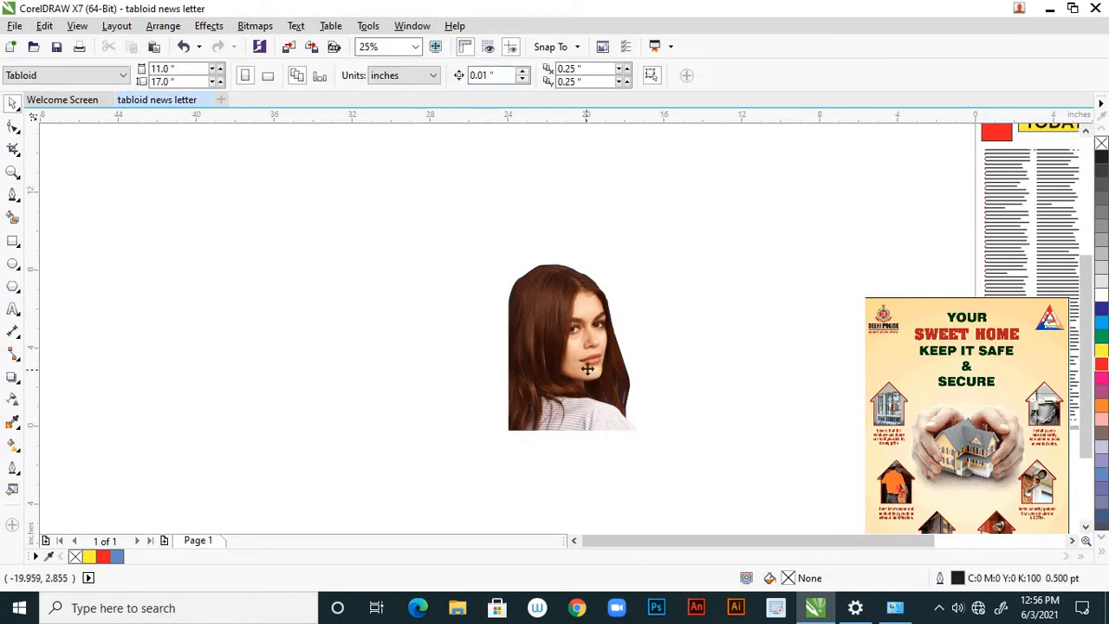
Move the cut-out portrait farther left on the pasteboard and the Sweet Home ad image clear of the newsletter page.
drag(576, 326, 398, 323)
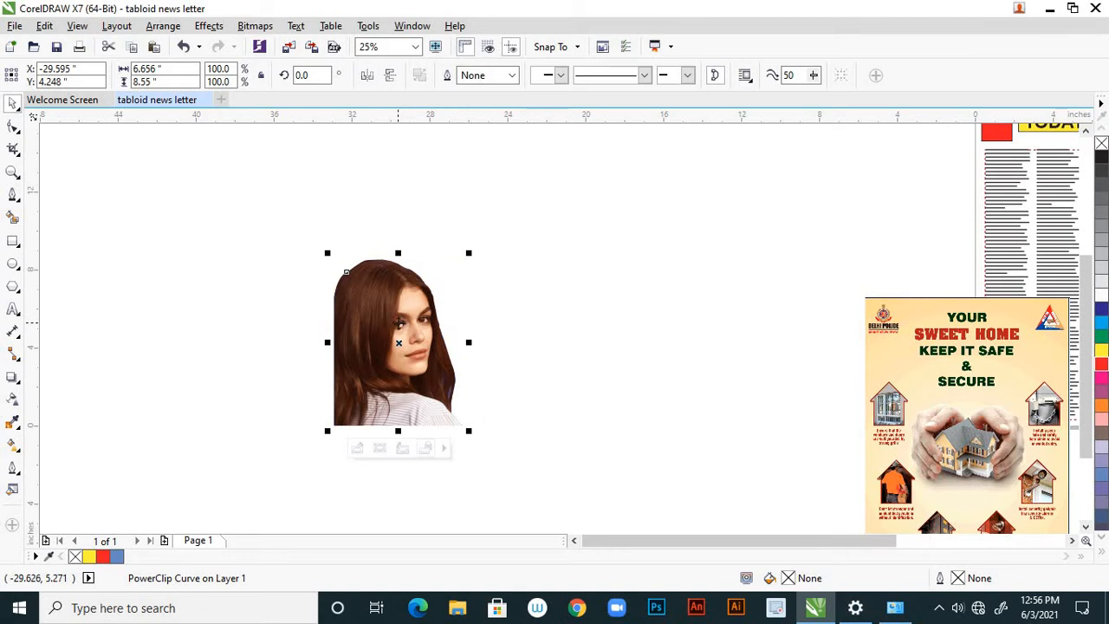
scroll(399, 323, down, 1)
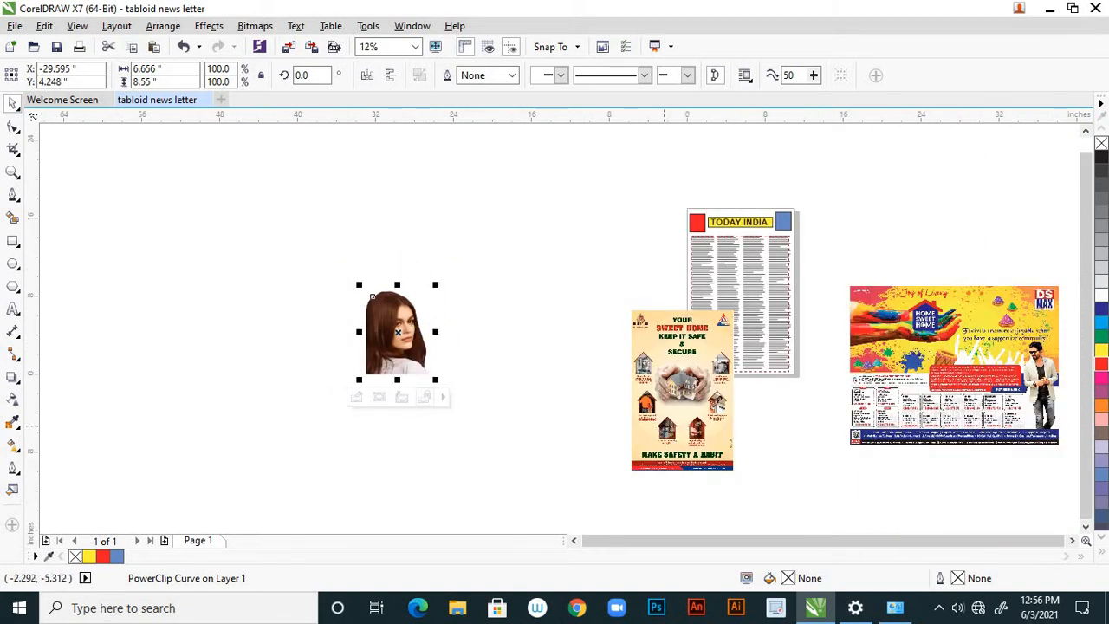
drag(669, 419, 487, 480)
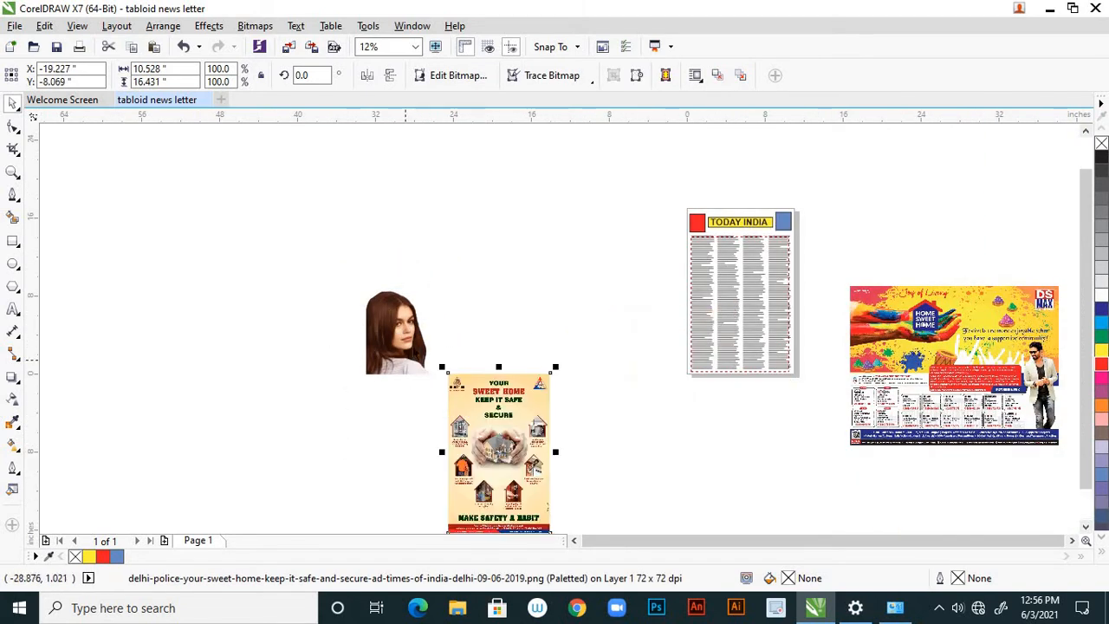
Place the cut-out portrait at the lower-left corner of the page's text columns, scaled to 61%.
click(411, 338)
drag(525, 348, 741, 309)
scroll(602, 309, down, 1)
scroll(693, 303, up, 3)
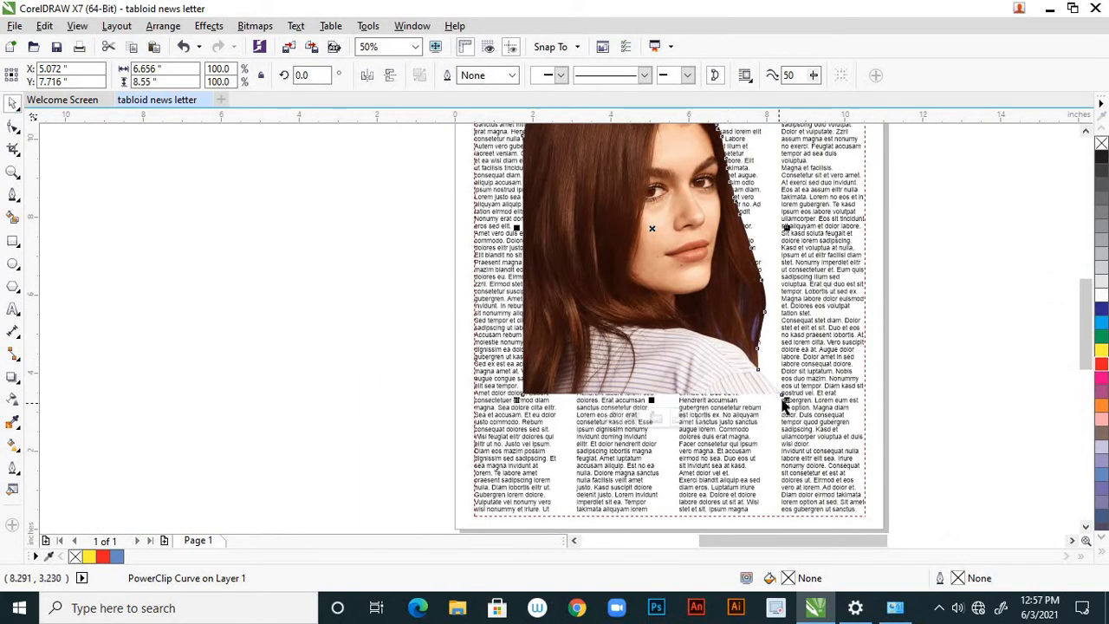
drag(773, 391, 750, 380)
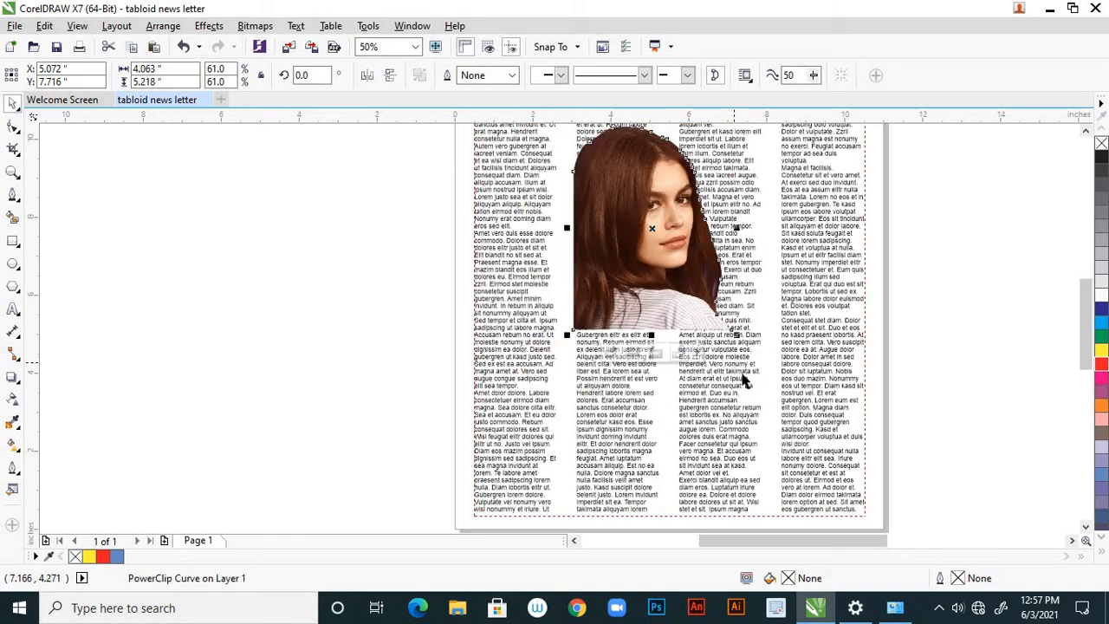
scroll(749, 378, down, 1)
drag(702, 319, 656, 415)
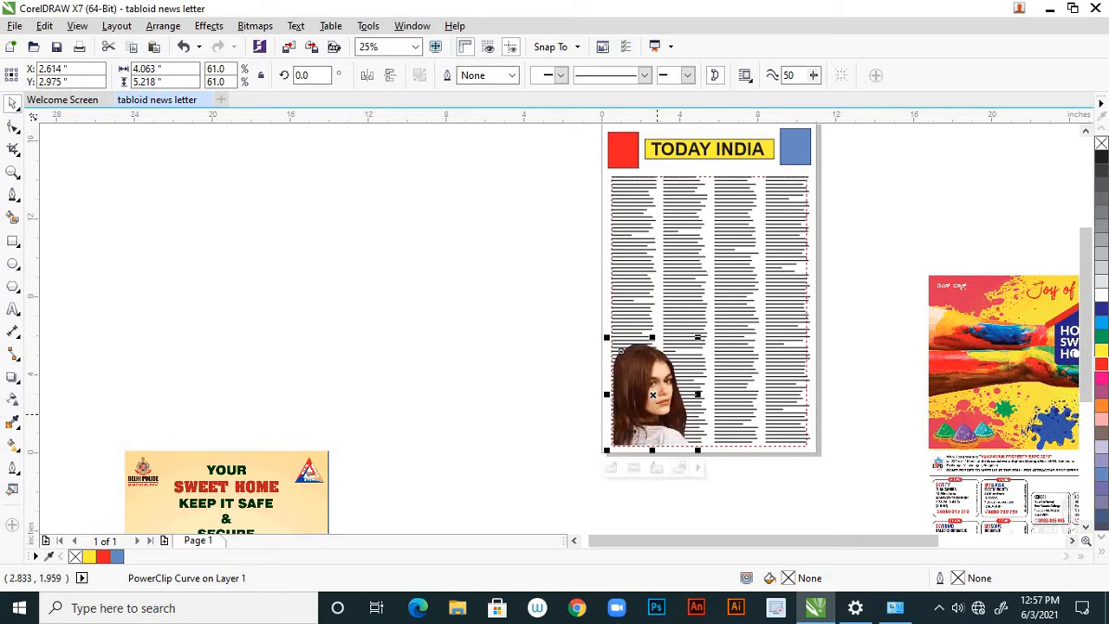
Wrap the column text around the portrait with the contour Straddle Text style and a 0.1 inch offset.
click(750, 81)
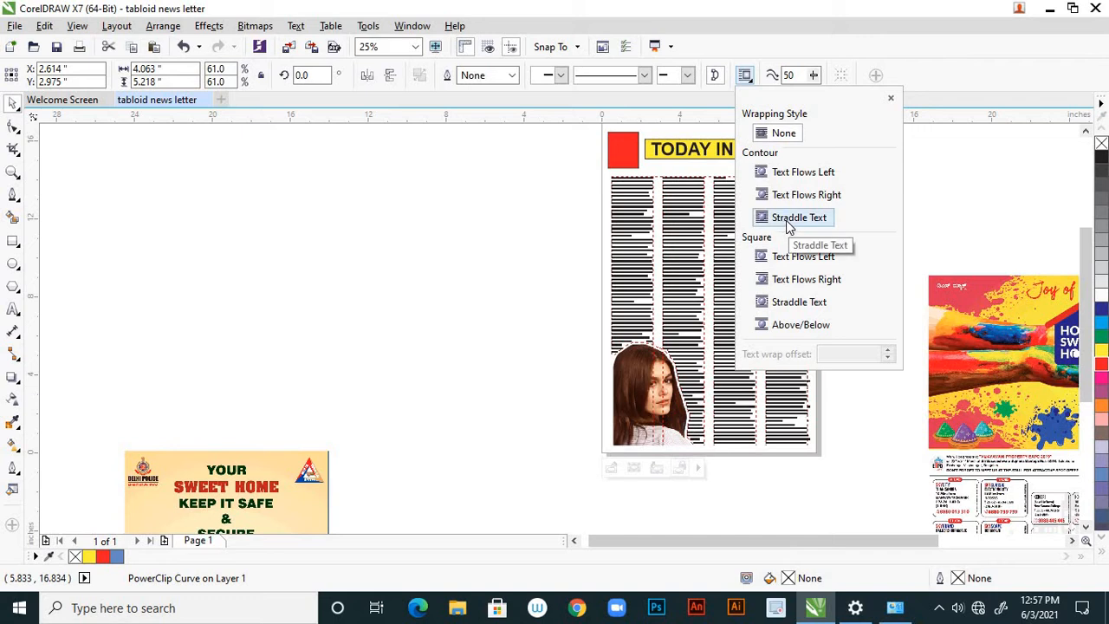
click(787, 223)
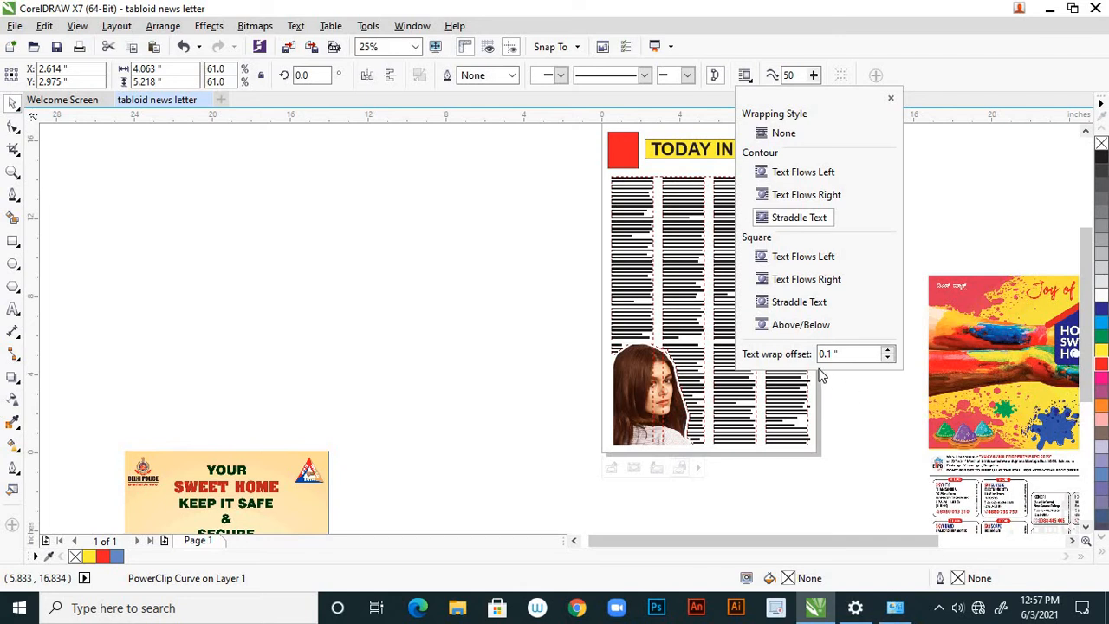
click(851, 390)
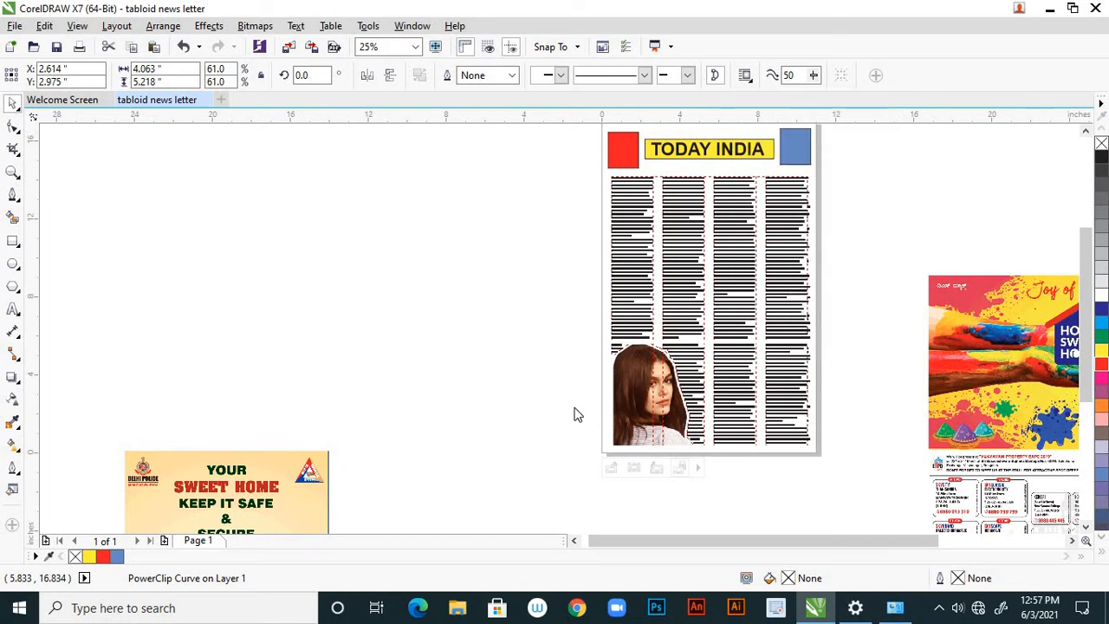
click(540, 373)
Nudge the cut-out portrait 0.02 inch left toward the edge of the first text column.
scroll(670, 455, up, 1)
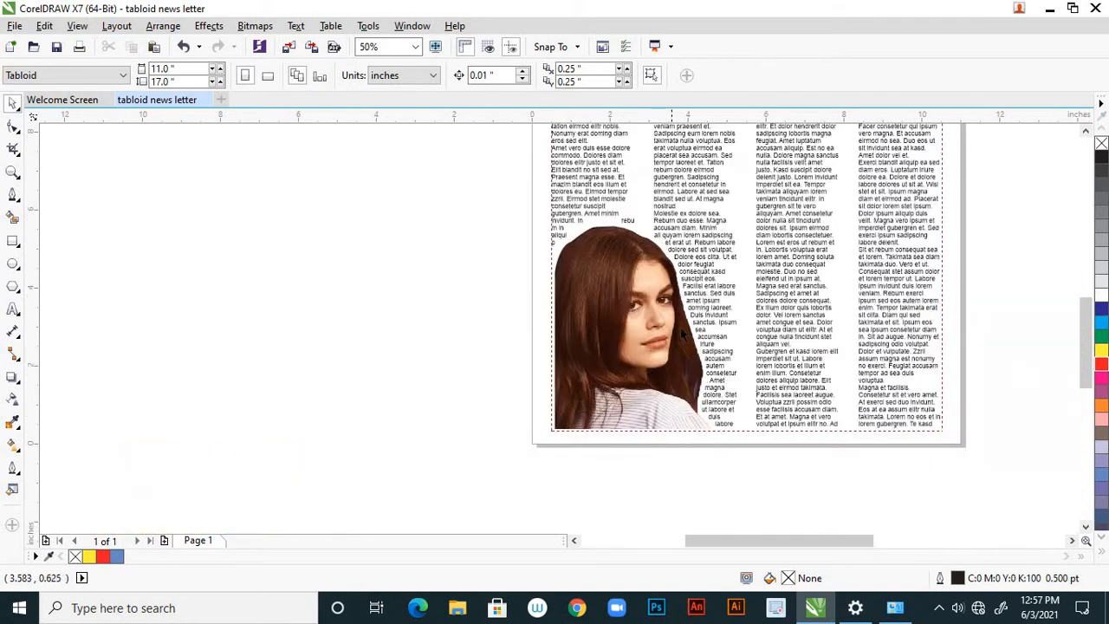
scroll(651, 389, down, 1)
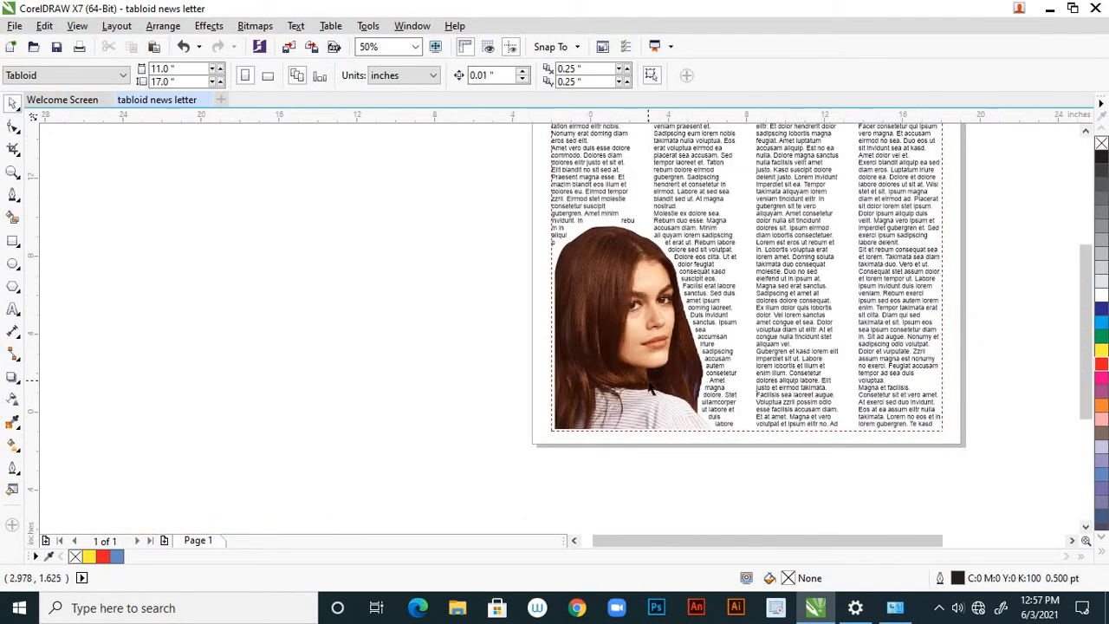
scroll(651, 376, down, 1)
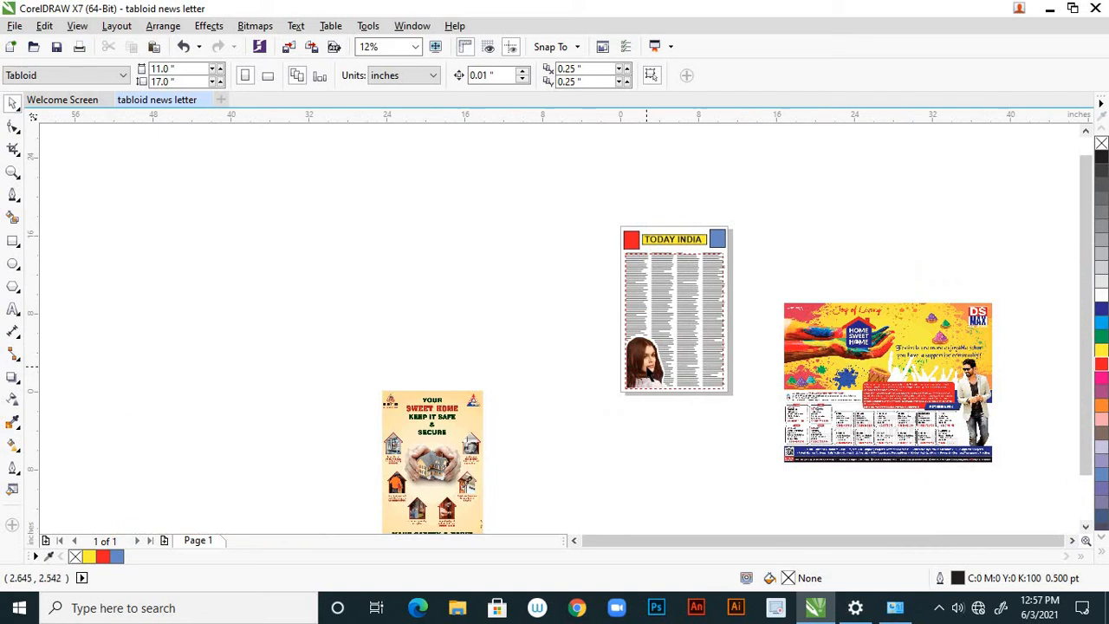
scroll(649, 371, up, 2)
click(613, 301)
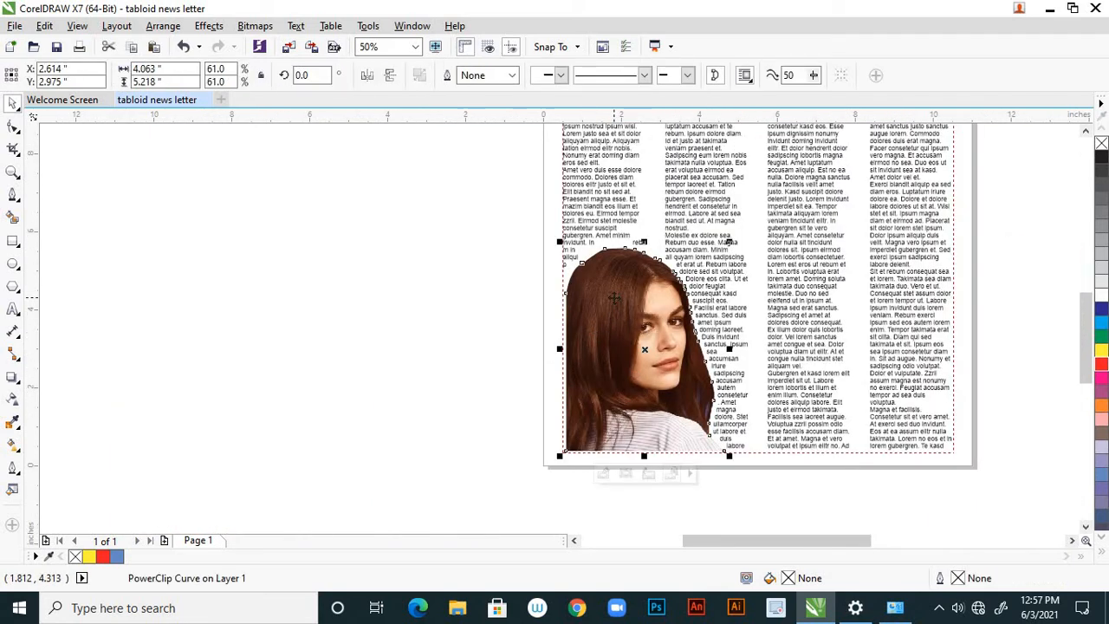
drag(613, 299, 613, 299)
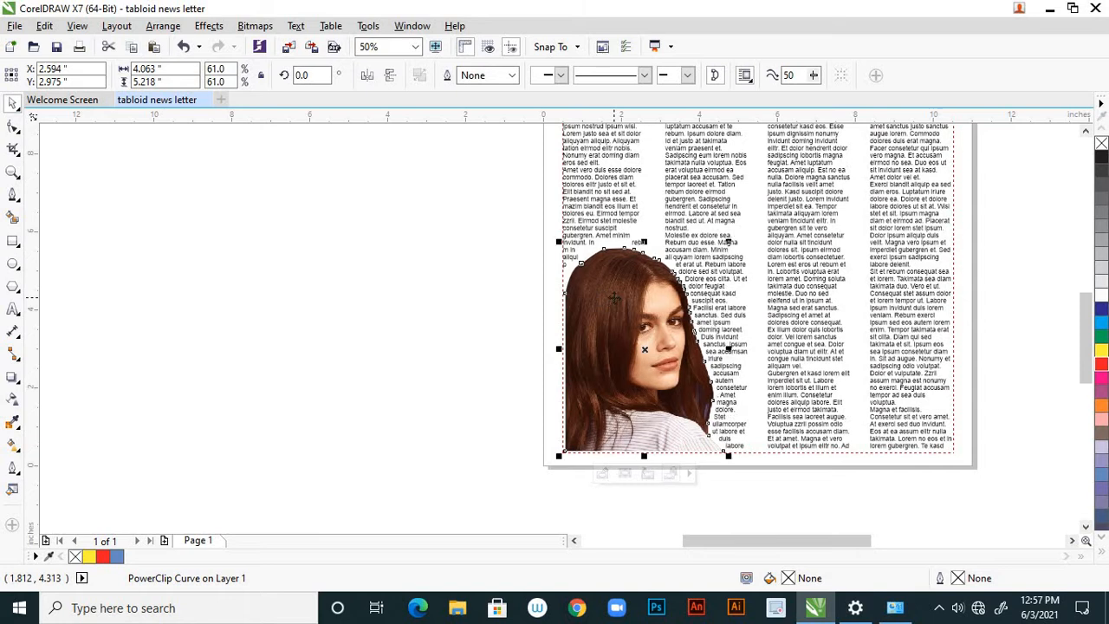
click(392, 325)
scroll(409, 313, down, 2)
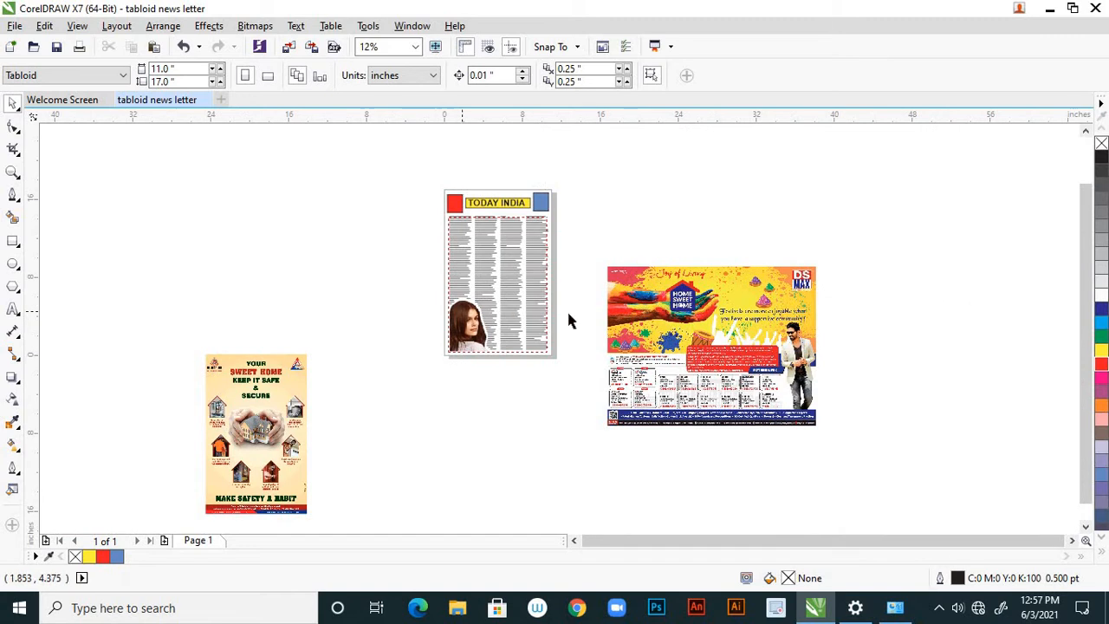
scroll(488, 319, up, 1)
scroll(487, 319, up, 1)
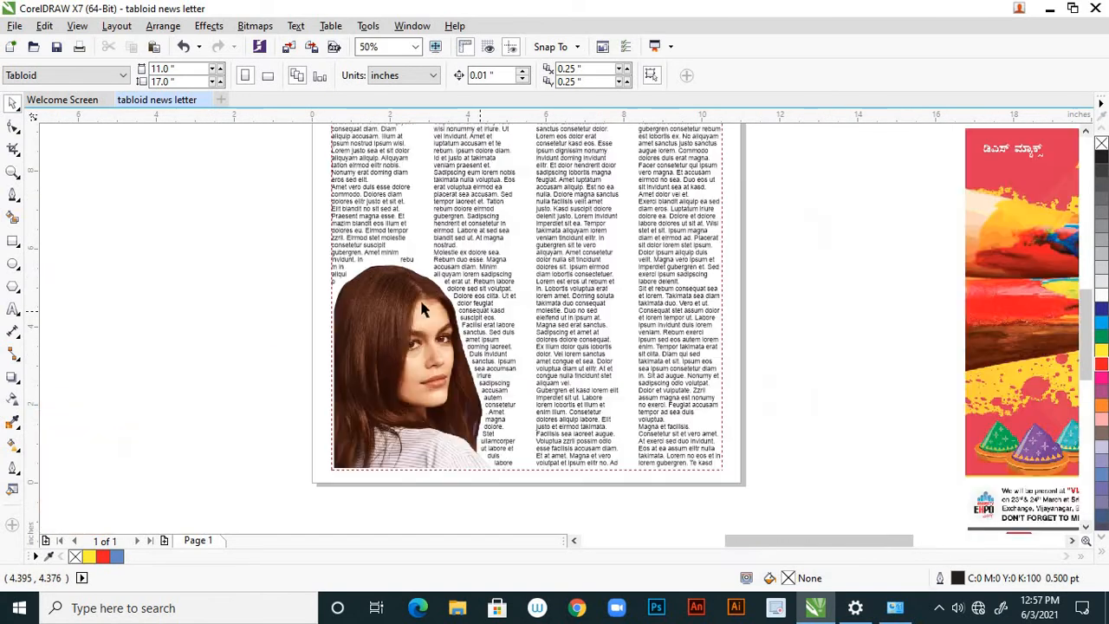
scroll(490, 338, down, 2)
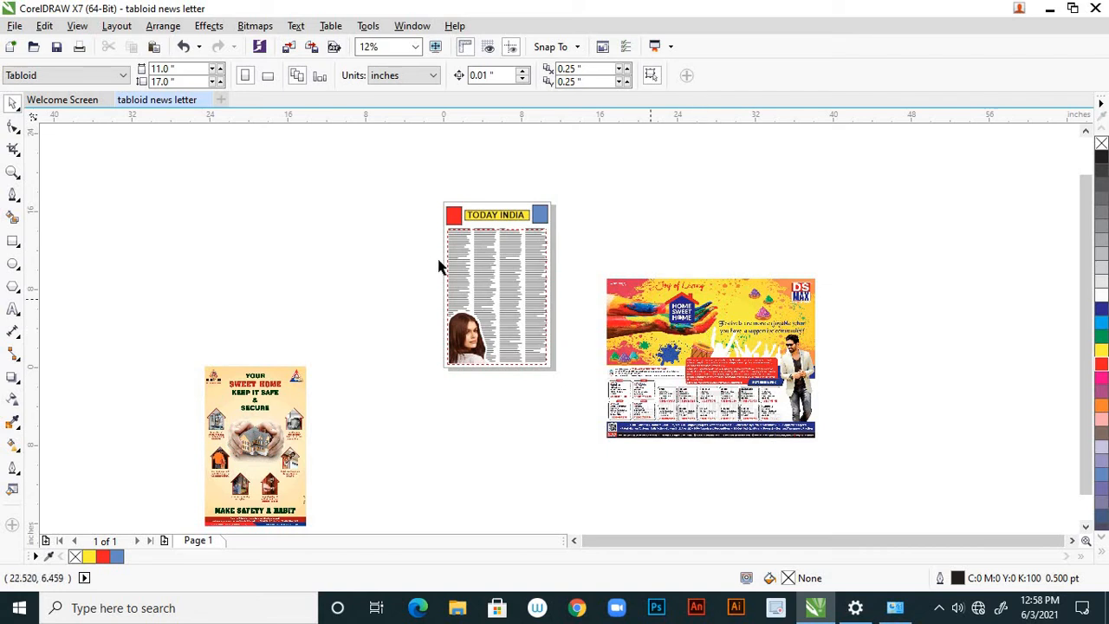
Add the artistic text headline "INDIA and VACCINATION" in 100 pt Arial on the empty area beside the page.
scroll(388, 232, up, 1)
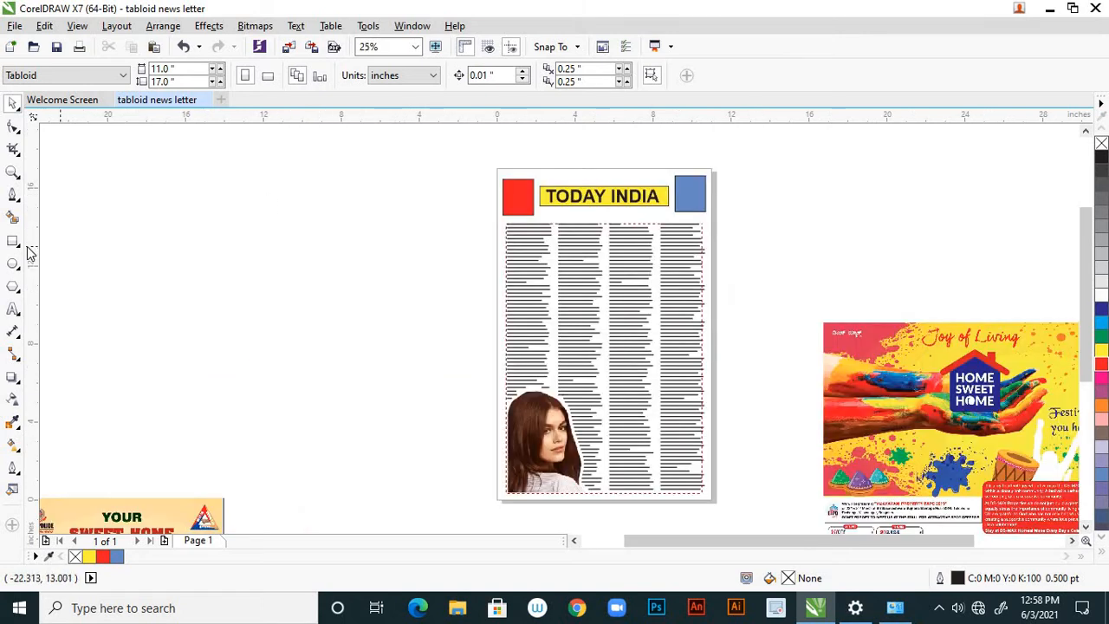
click(13, 309)
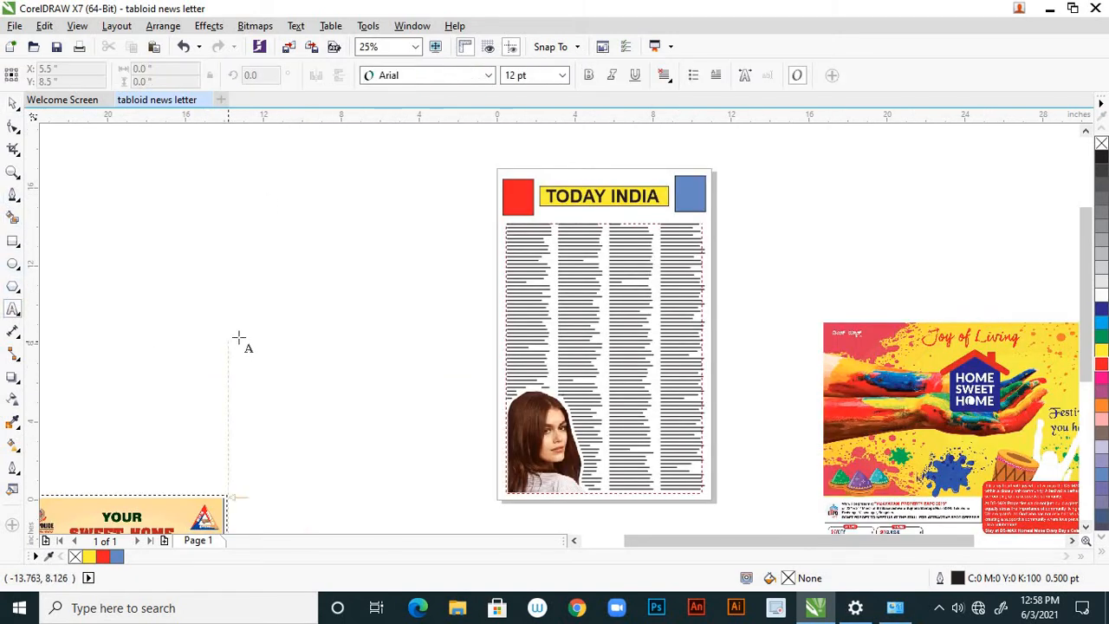
click(238, 336)
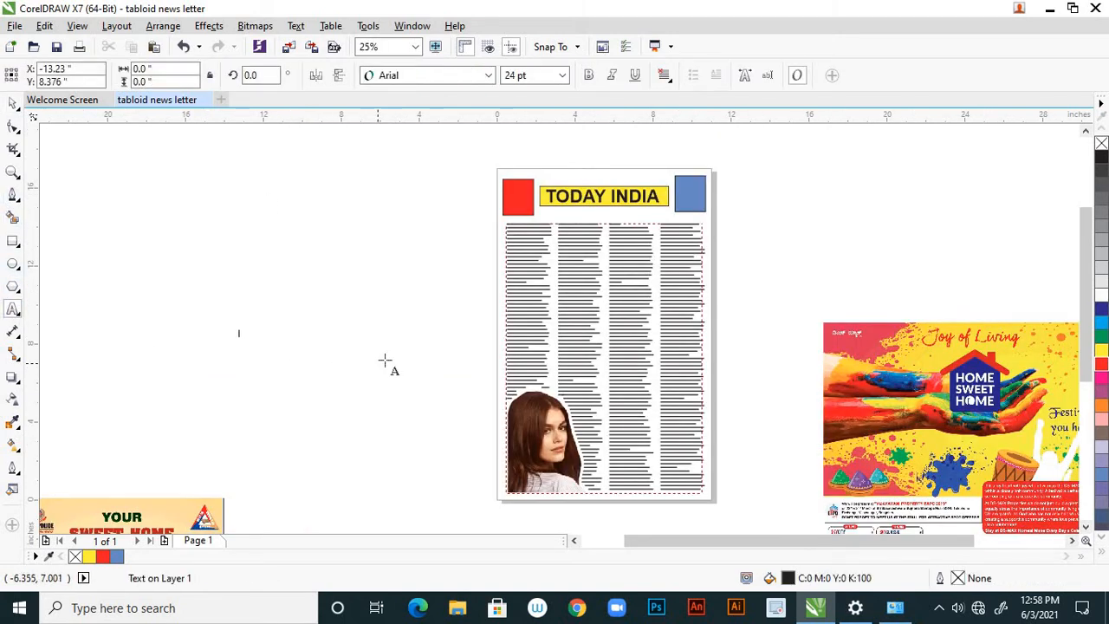
click(562, 75)
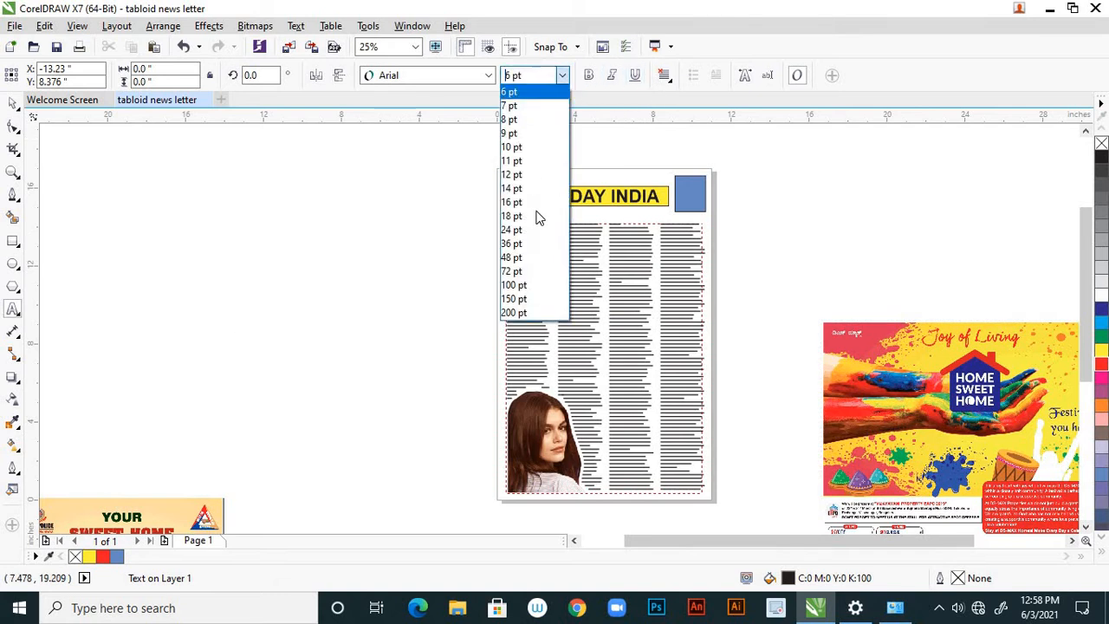
click(513, 285)
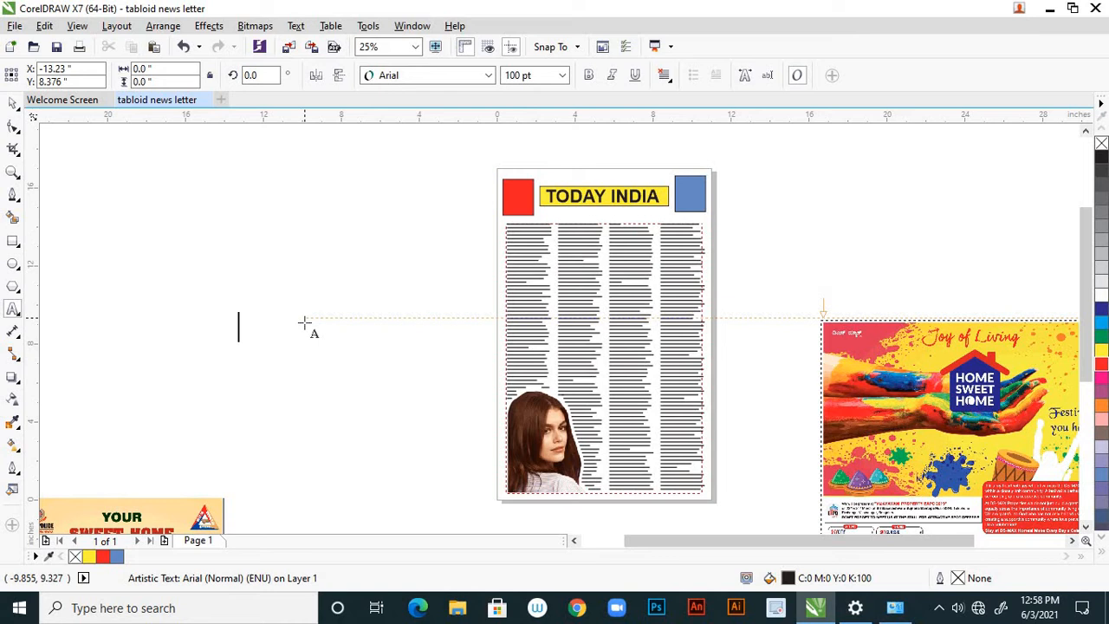
text(INDIA)
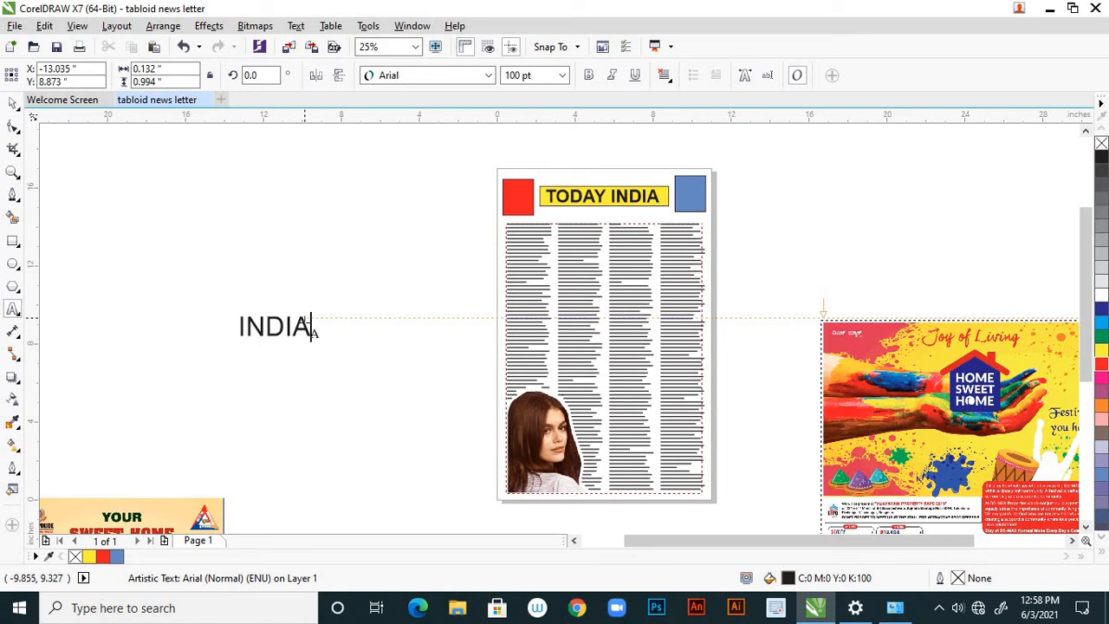
text(AND)
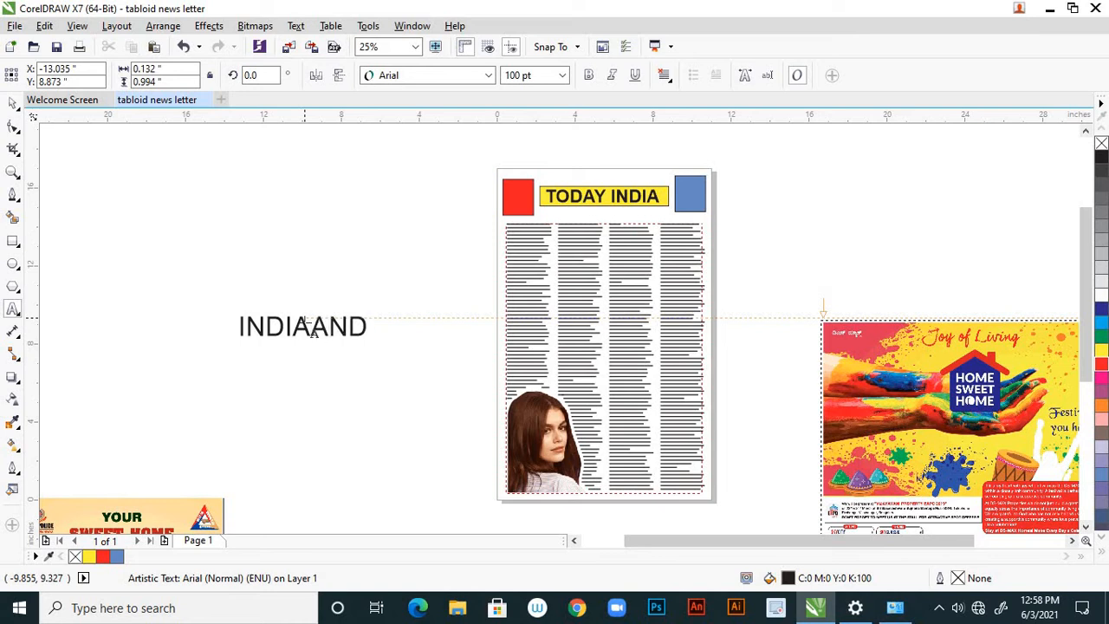
key(BackSpace)
key(BackSpace)
key(BackSpace)
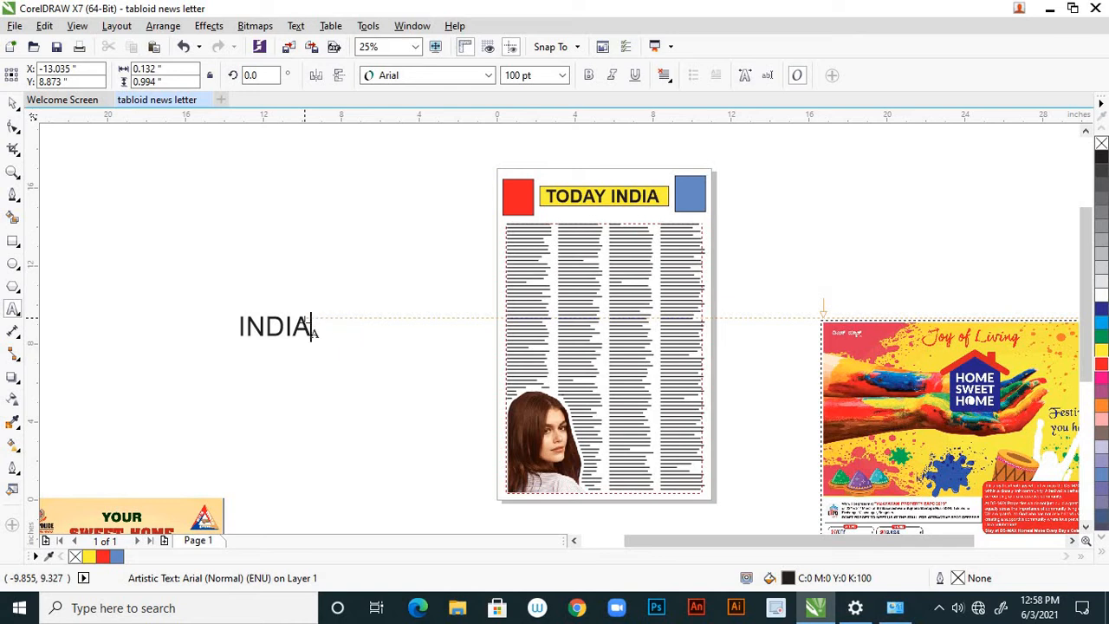
text(and VACCIN)
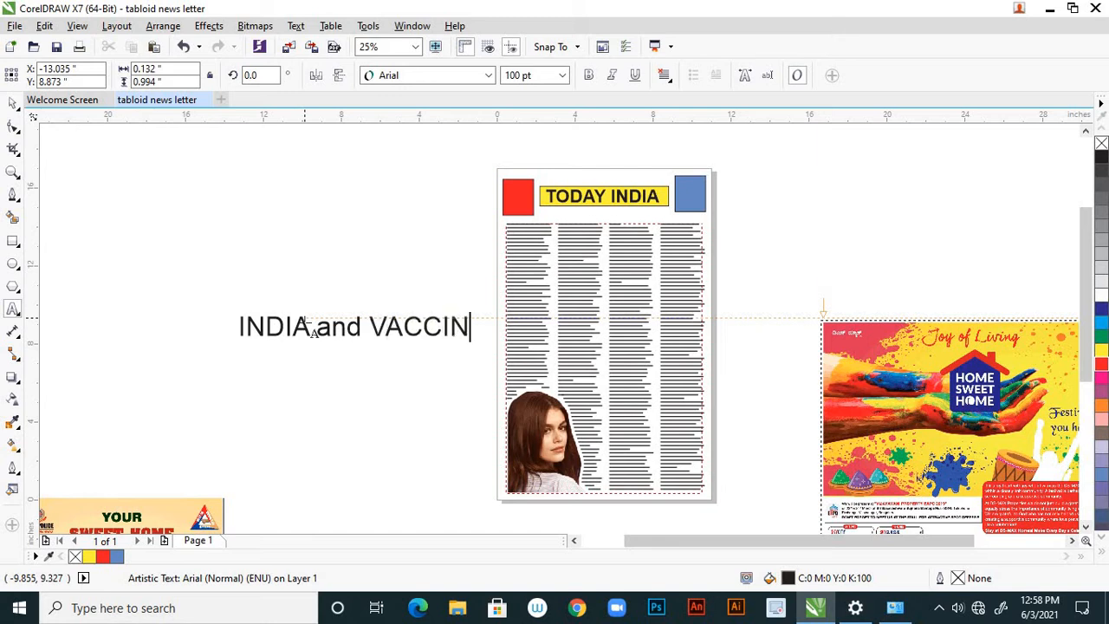
text(ATION)
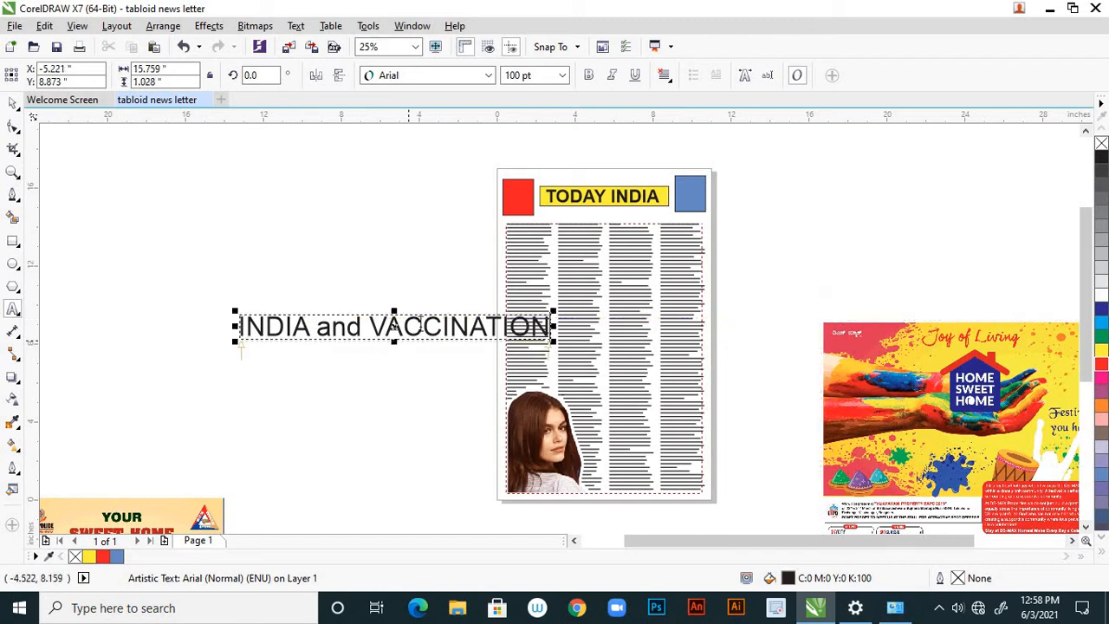
Retype the first C in the headline's word VACCINATION and finish editing the text.
key(Left)
key(Left)
key(Left)
key(Left)
key(Left)
key(Left)
key(Left)
key(Left)
key(BackSpace)
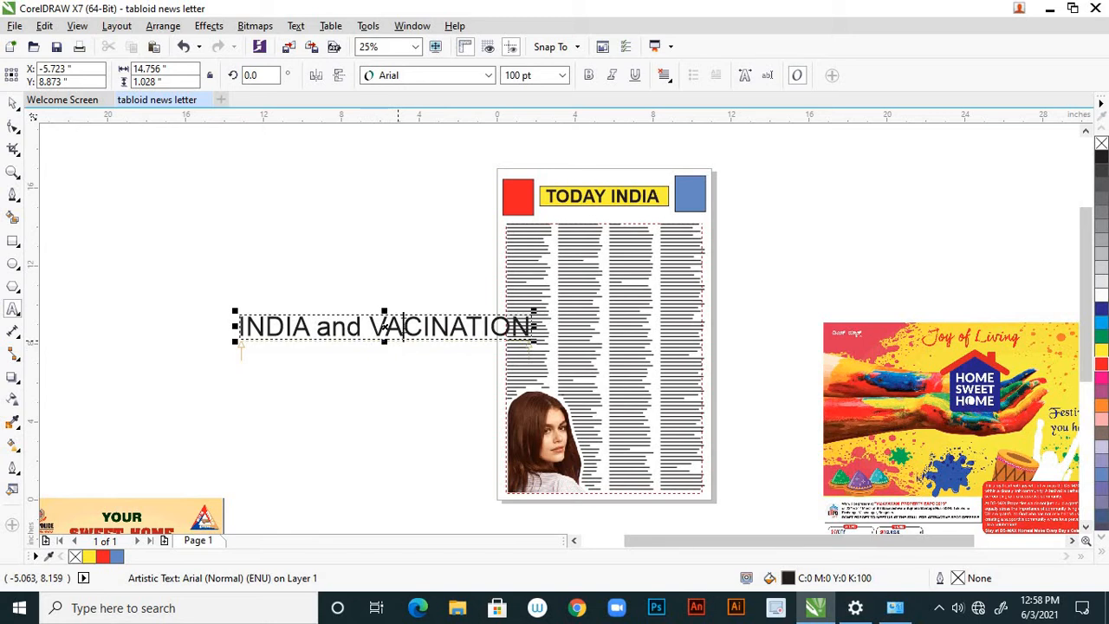
text(C)
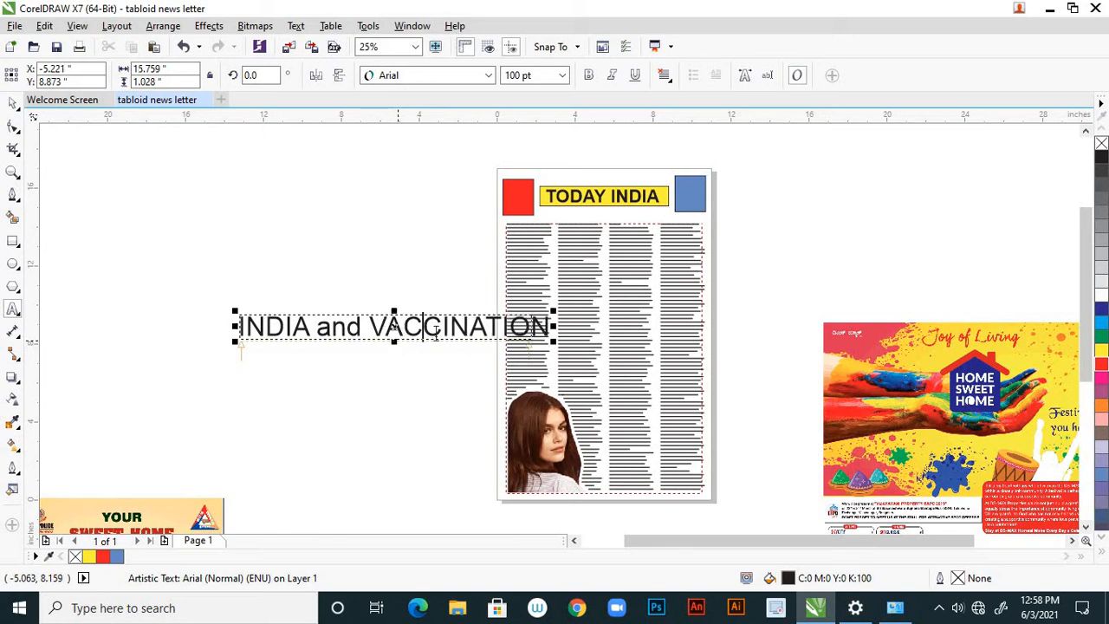
click(13, 104)
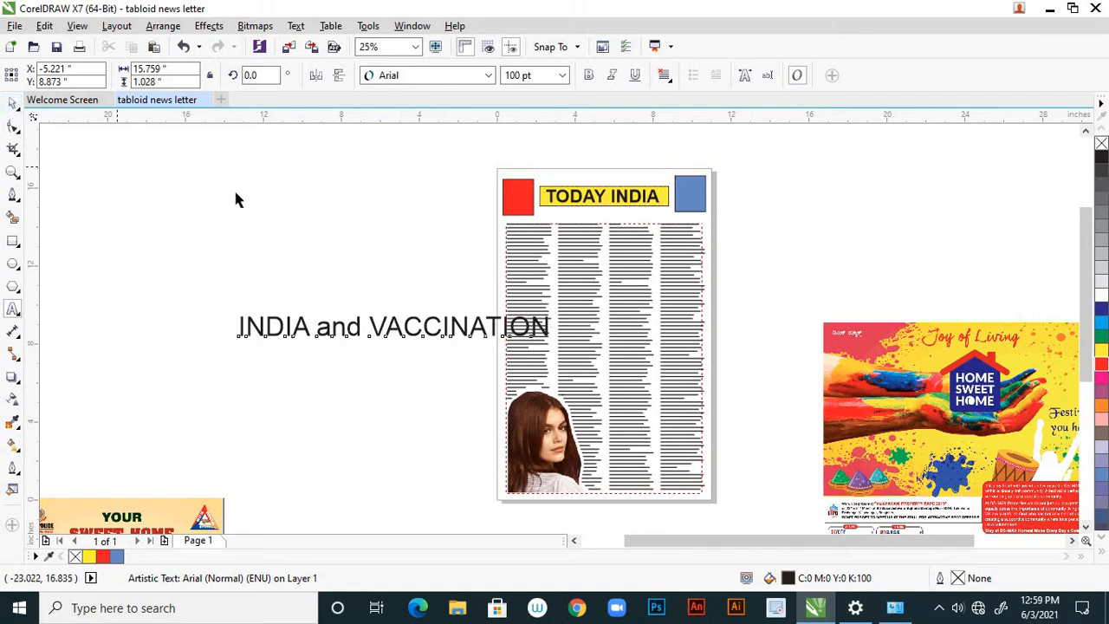
Run a spell check on the word VACCINATION in the headline and close the checker.
click(235, 196)
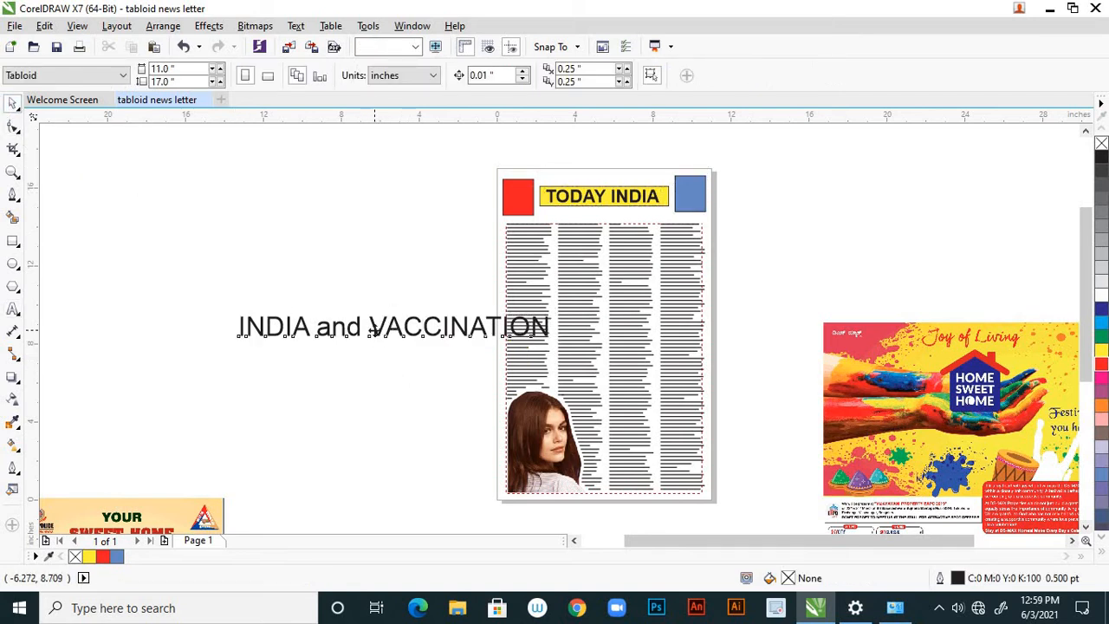
click(374, 327)
click(13, 309)
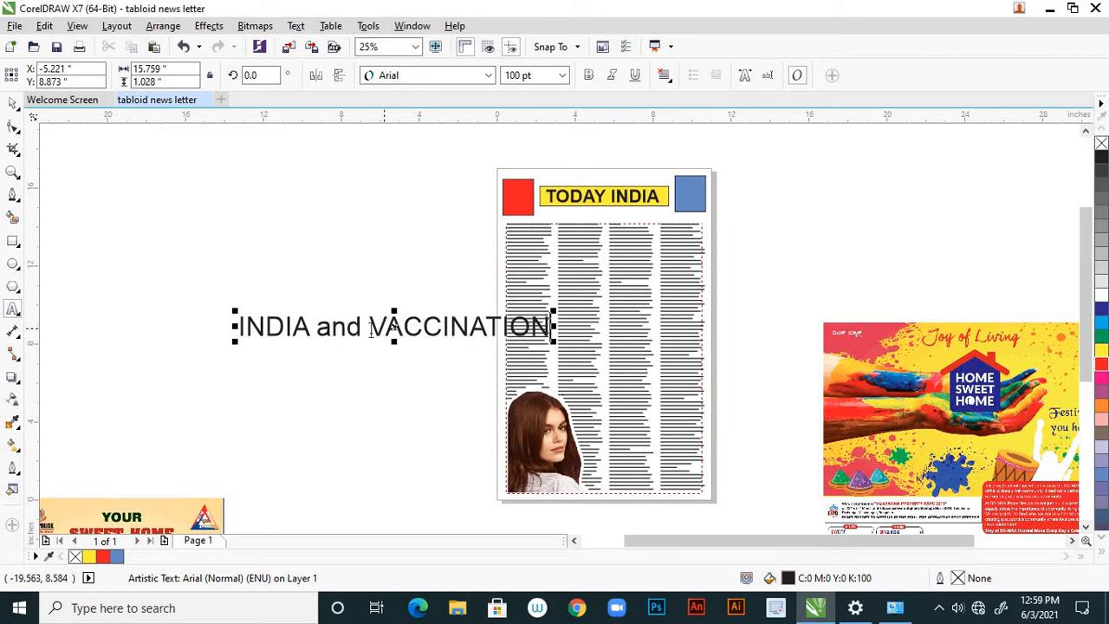
drag(370, 327, 553, 330)
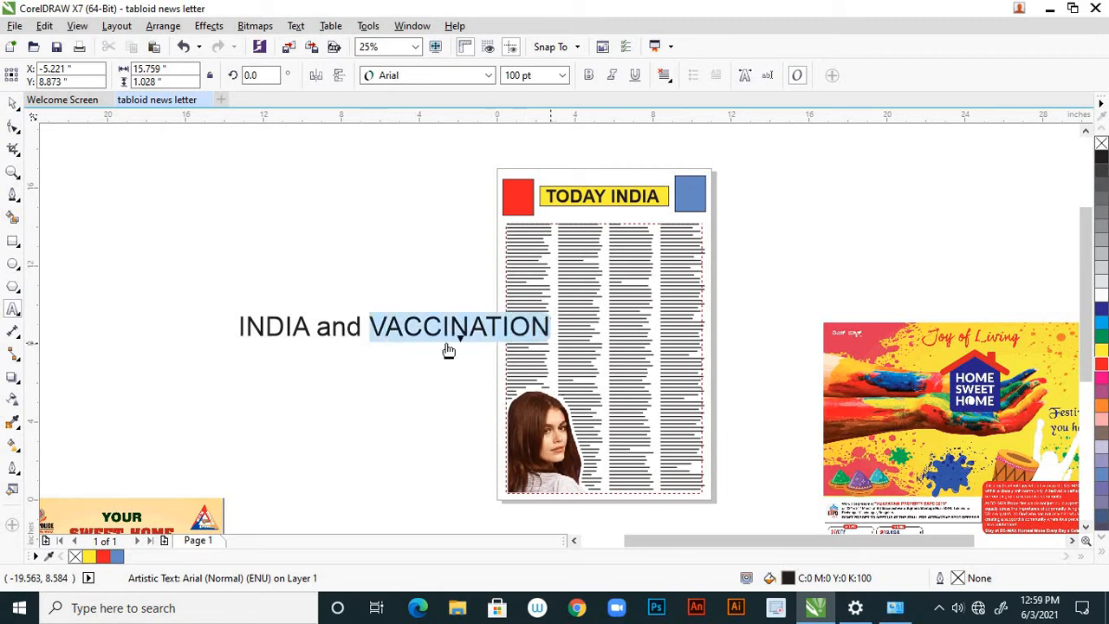
right_click(431, 330)
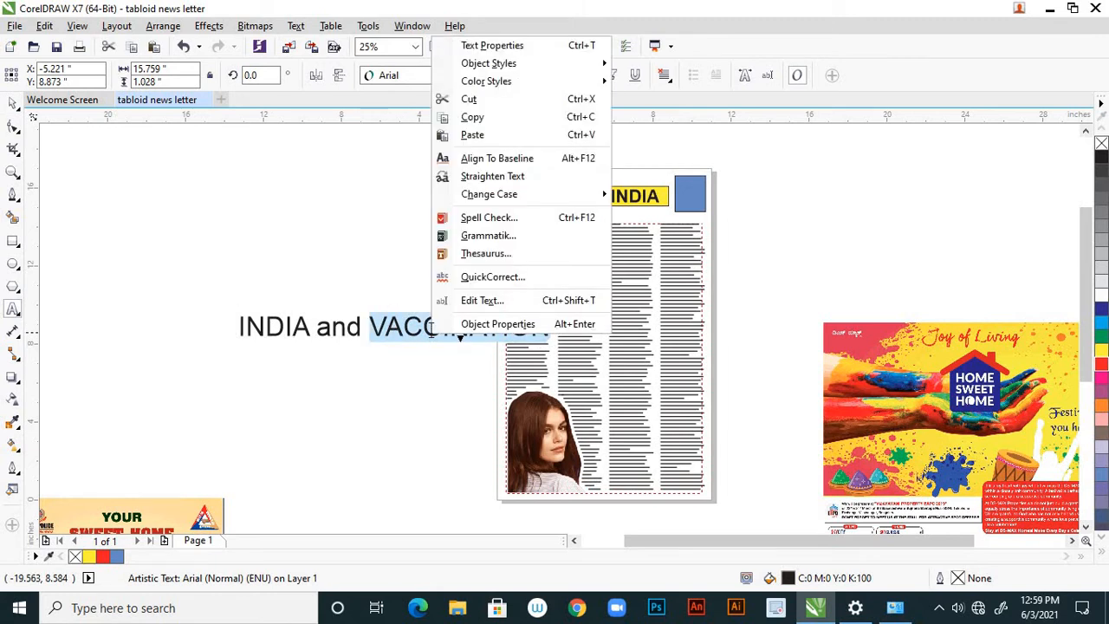
click(506, 218)
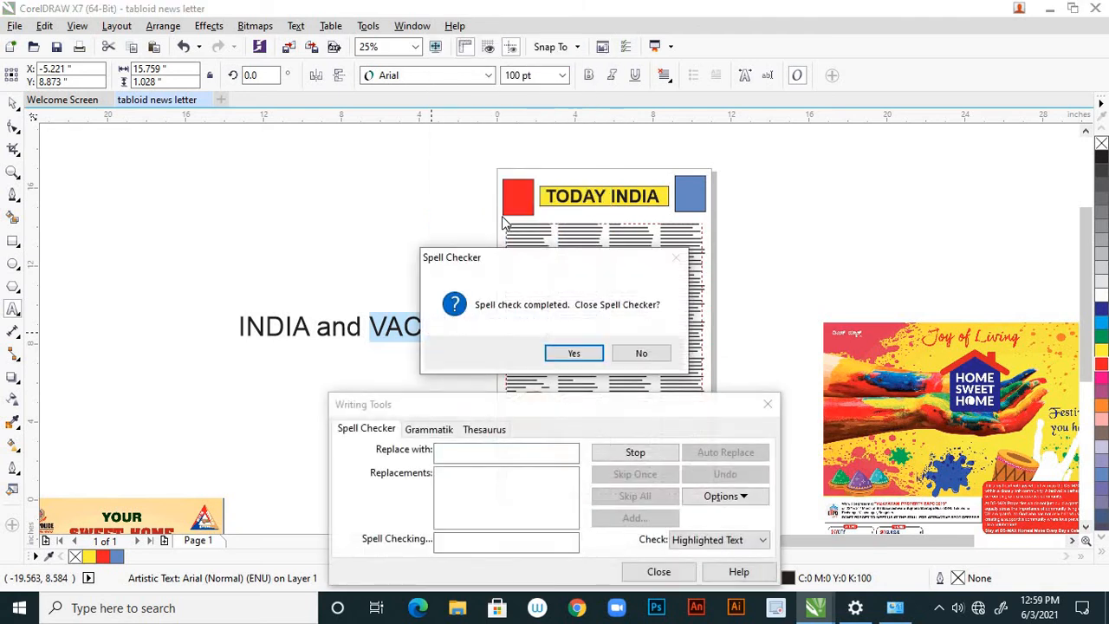
click(584, 354)
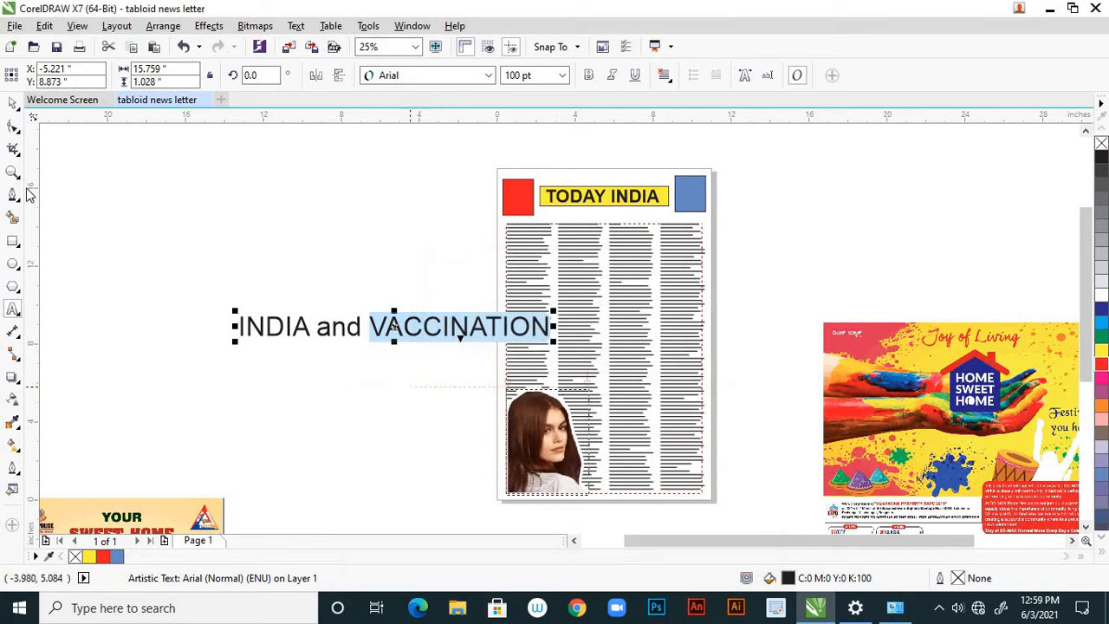
click(13, 103)
click(149, 217)
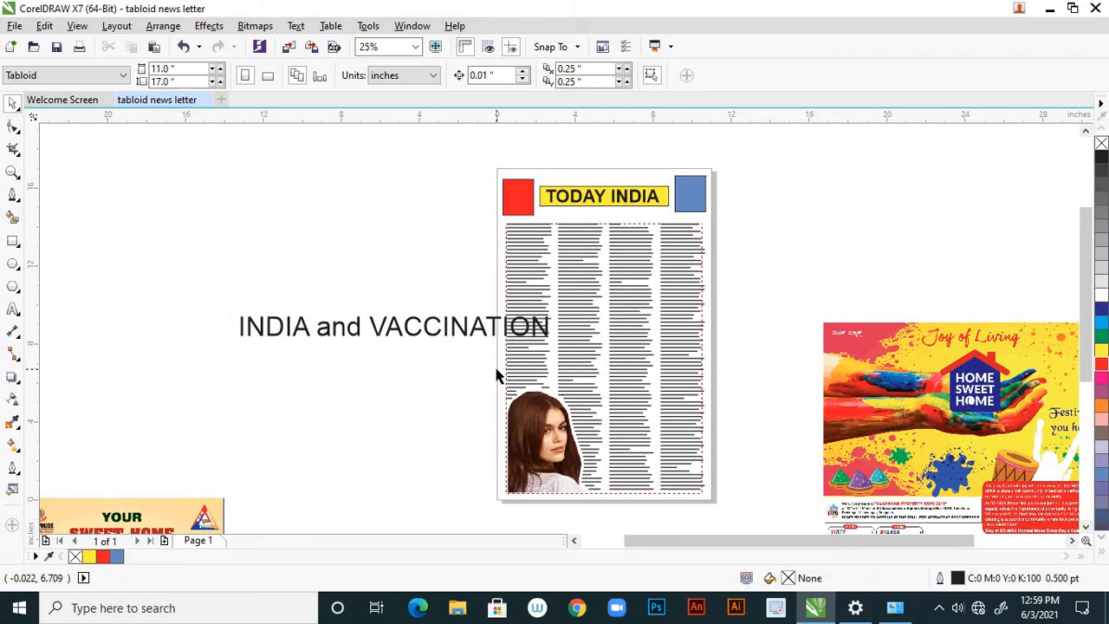
Move the headline off the page onto the empty area beside it and fill it red (C0 M100 Y100 K0).
scroll(490, 366, down, 1)
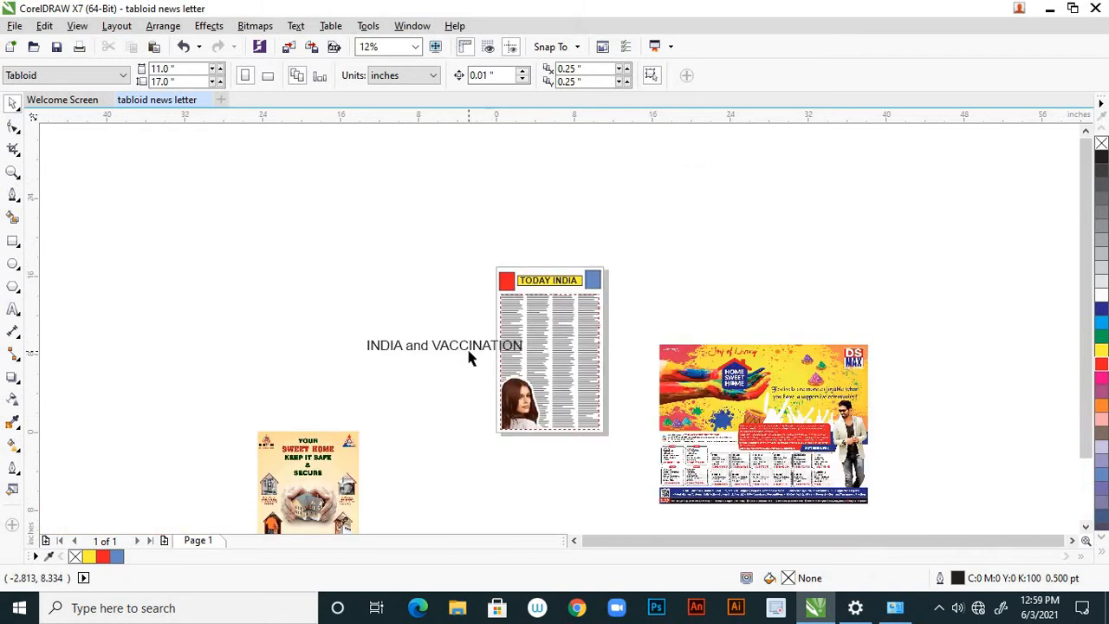
scroll(473, 351, up, 1)
click(470, 345)
drag(471, 345, 375, 373)
click(13, 126)
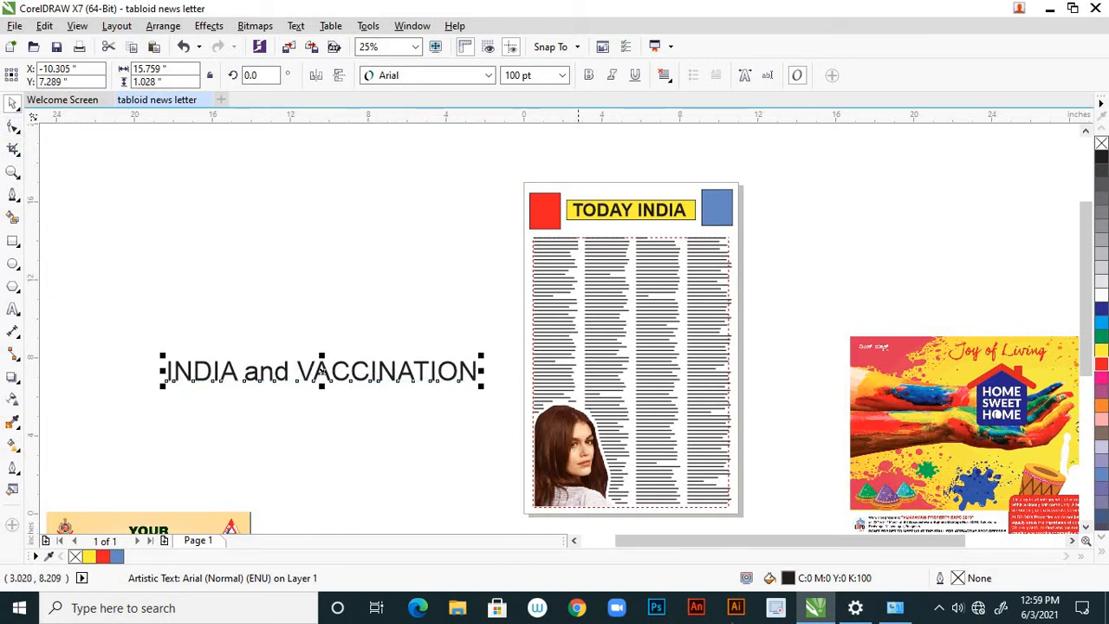
click(1100, 366)
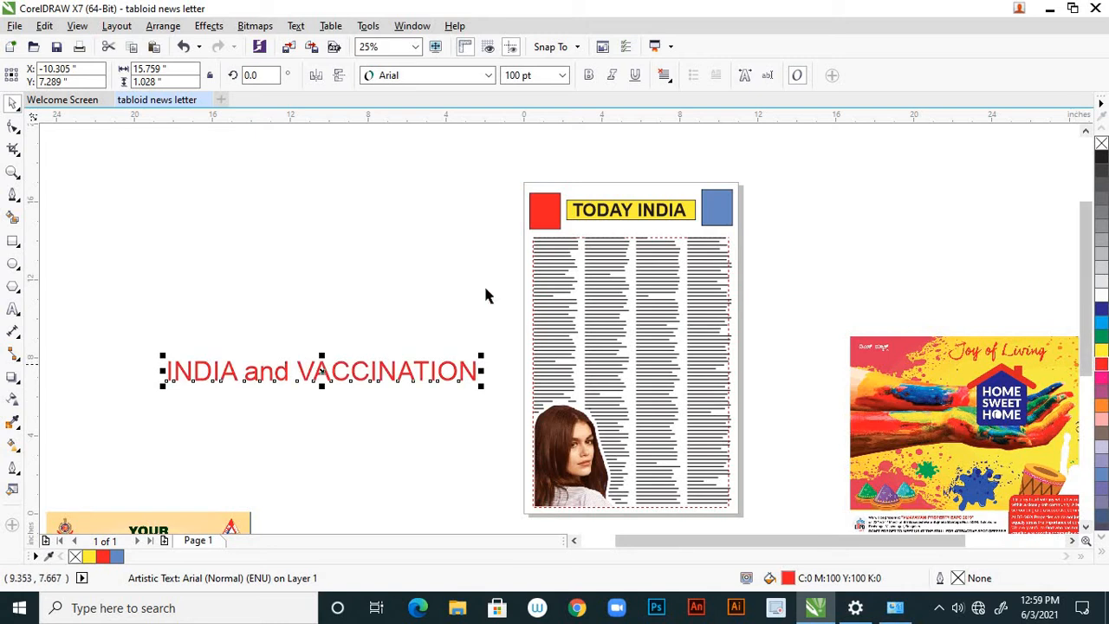
click(433, 272)
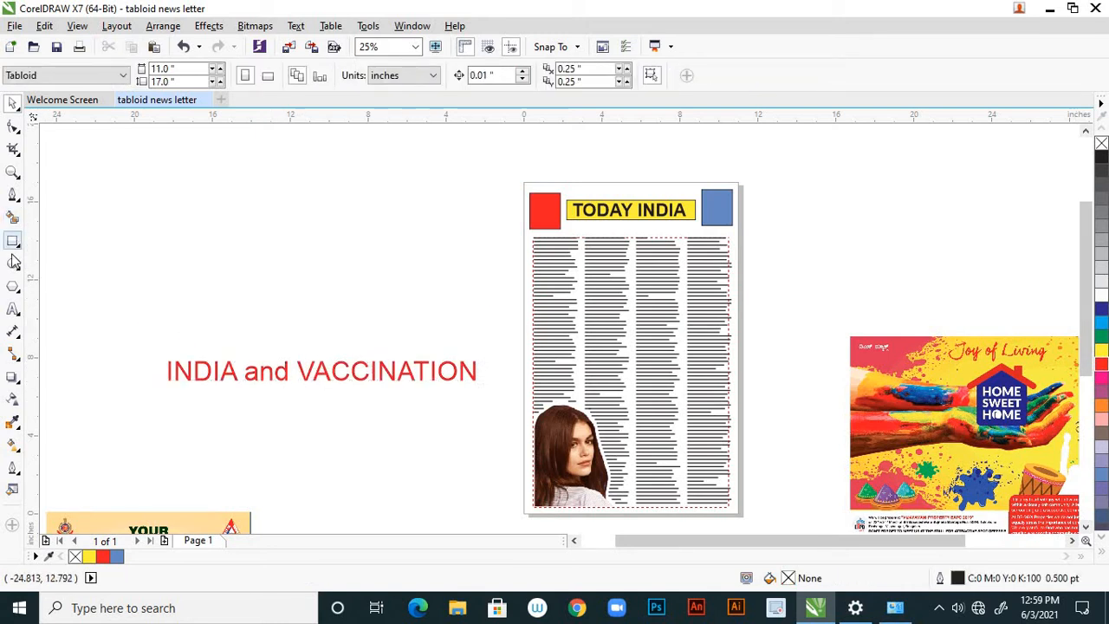
Break the headline into three lines: INDIA, and, VACCINATION.
click(13, 309)
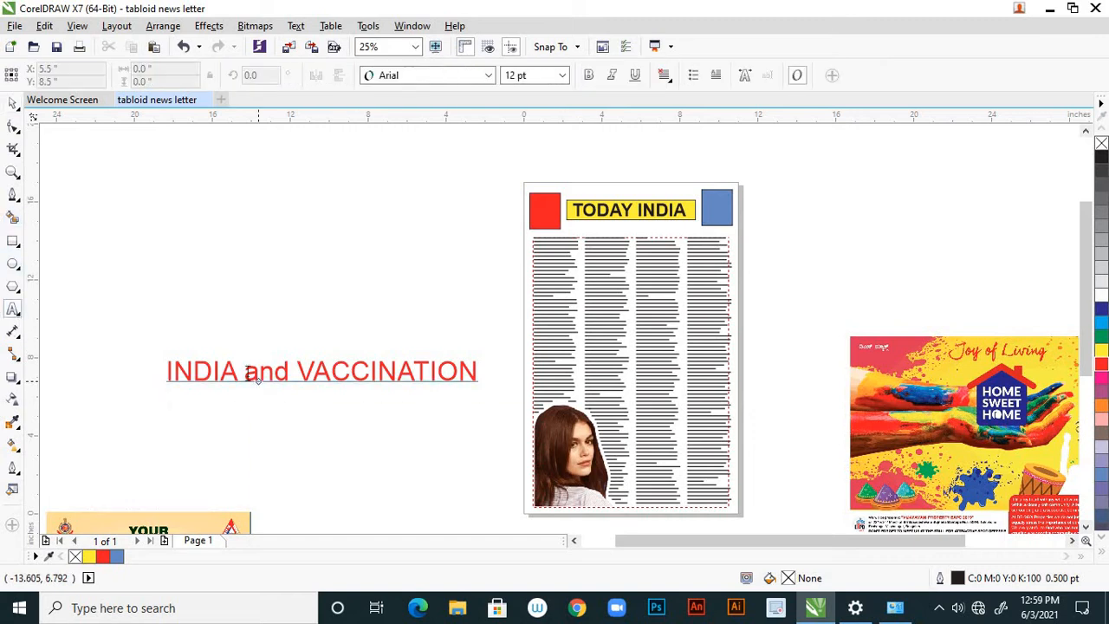
click(246, 373)
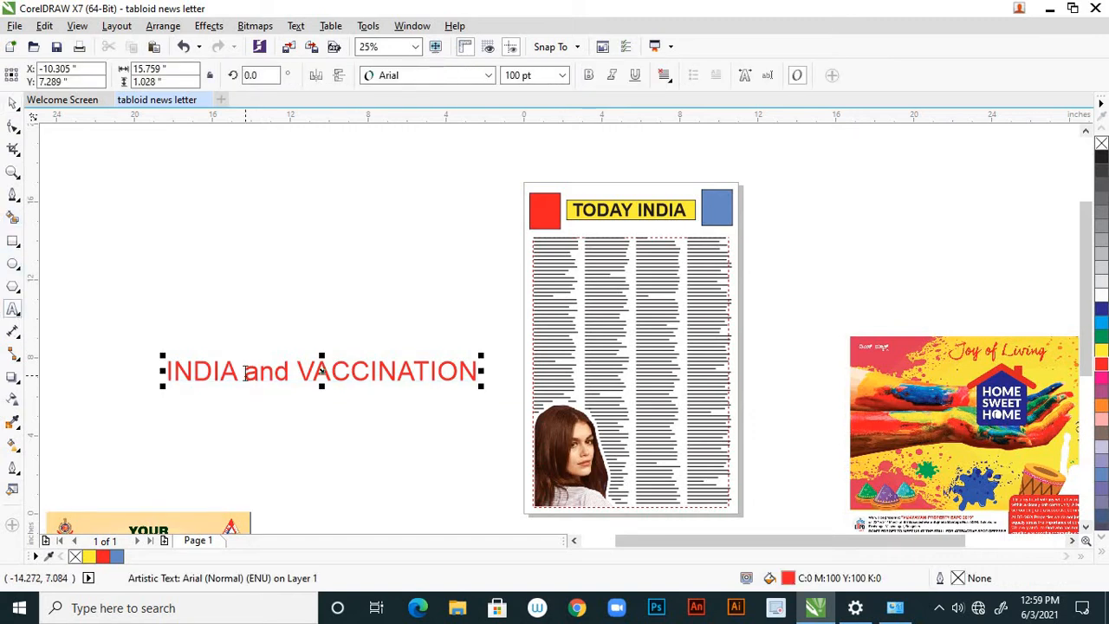
key(Return)
key(Return)
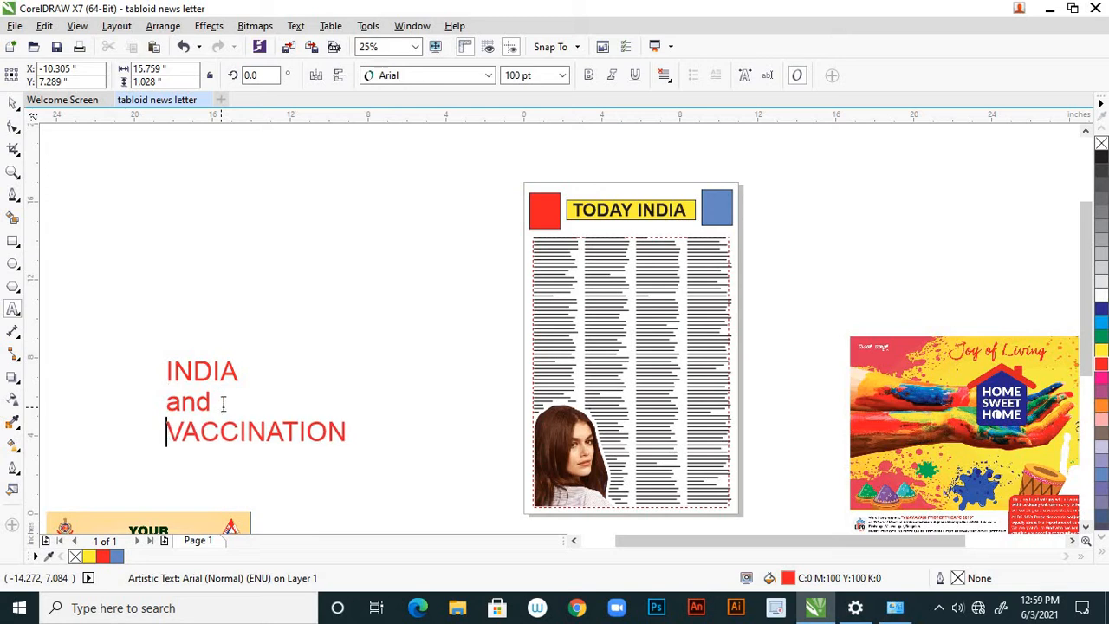
click(13, 103)
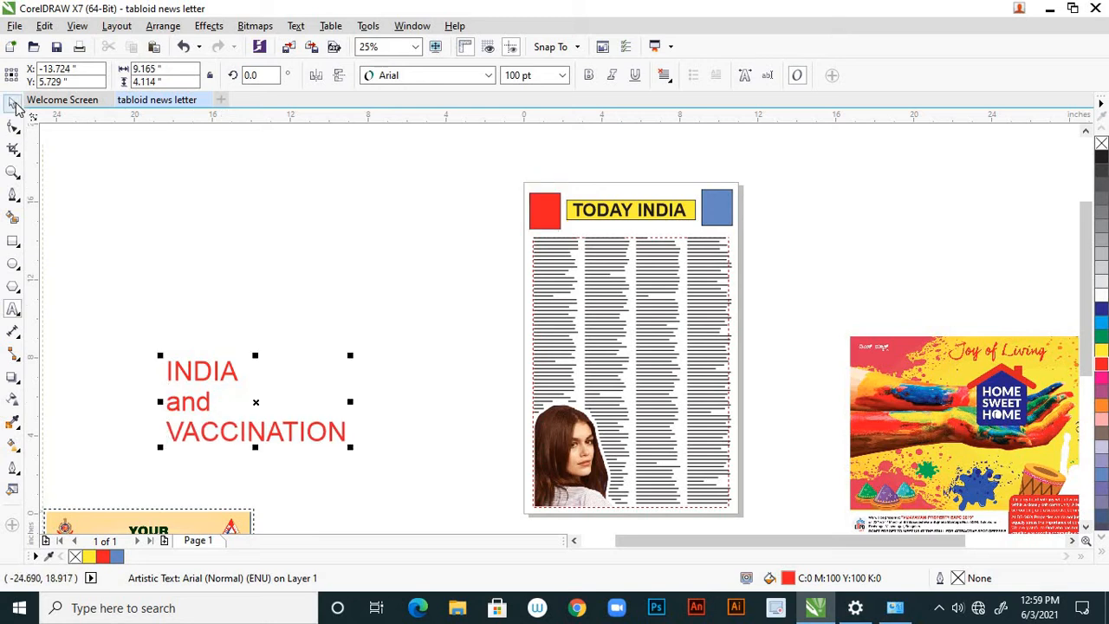
click(244, 345)
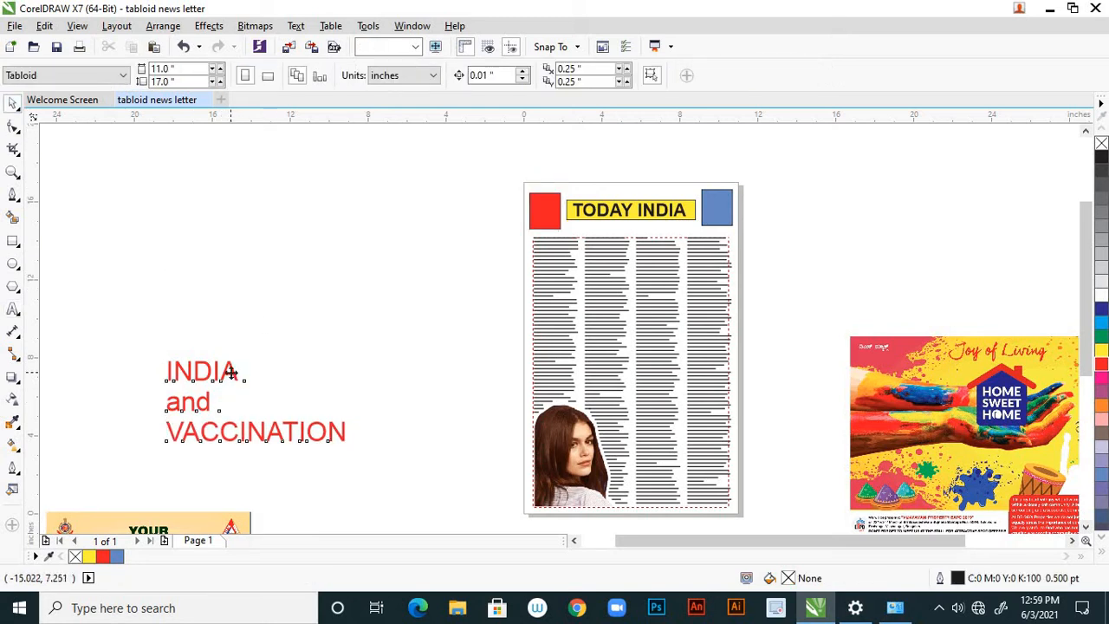
Center-align the three-line headline and make it bold.
click(233, 379)
click(665, 78)
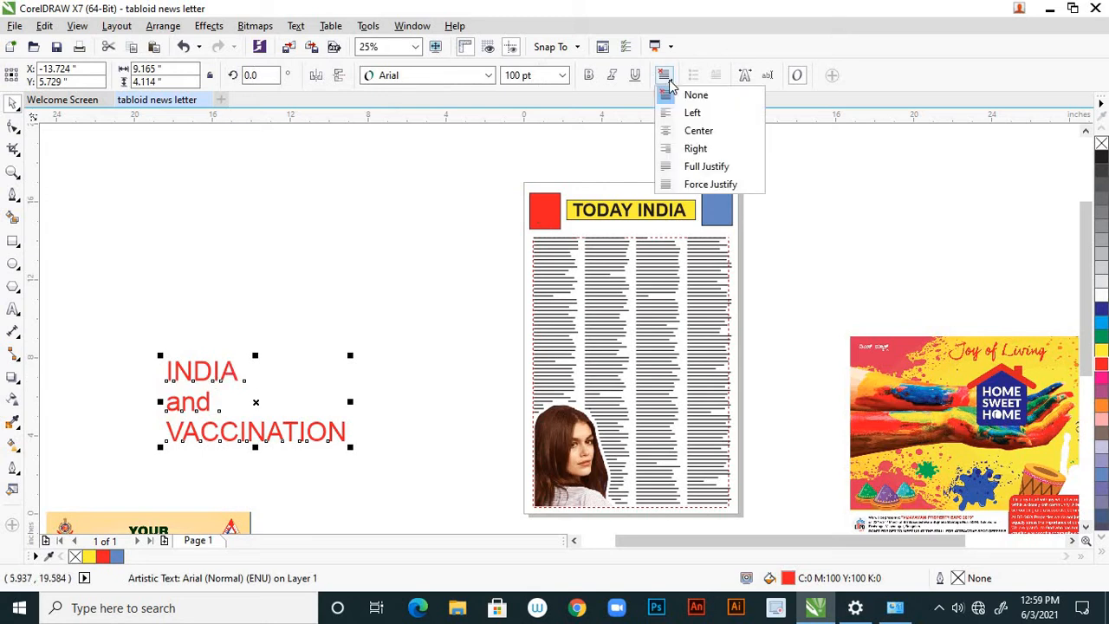
click(695, 134)
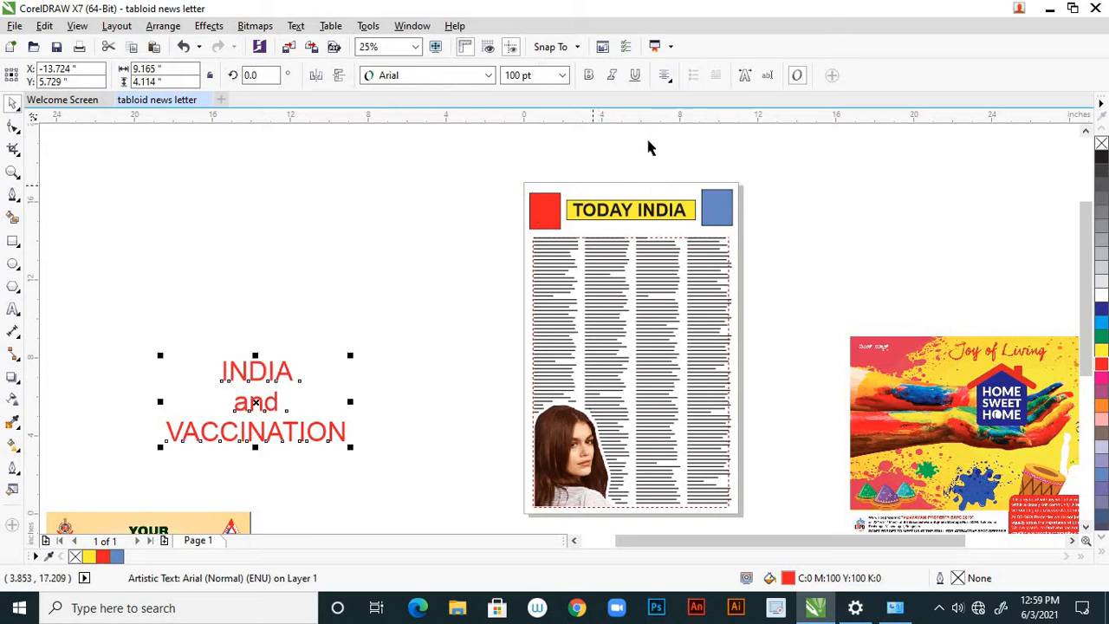
click(588, 77)
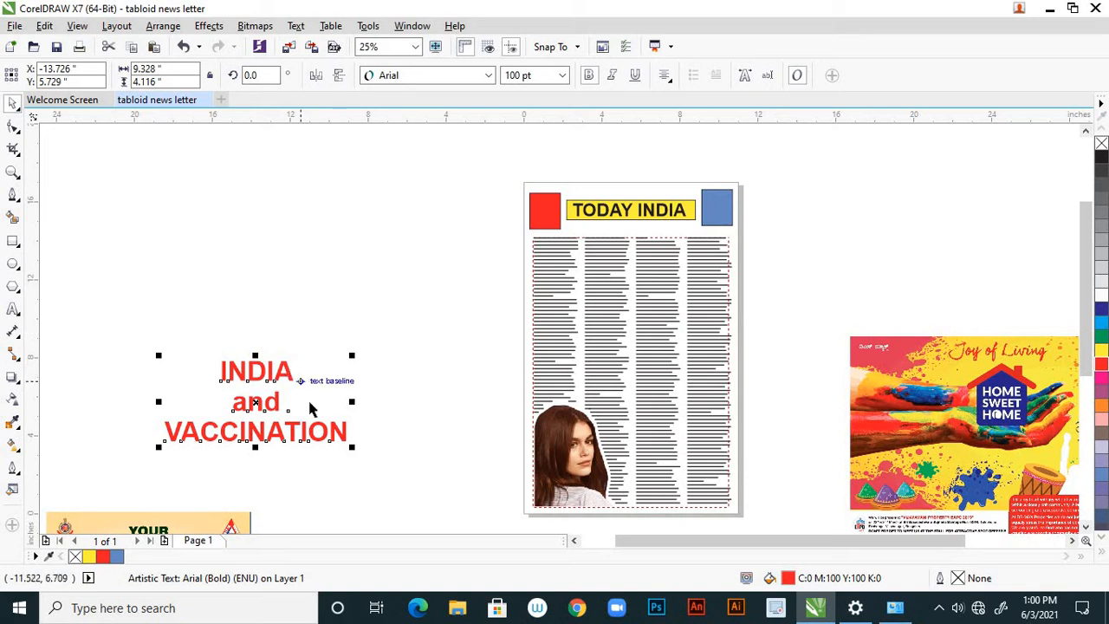
Scale the headline down to about 76 pt and place it over the upper part of the text columns.
drag(292, 375, 399, 308)
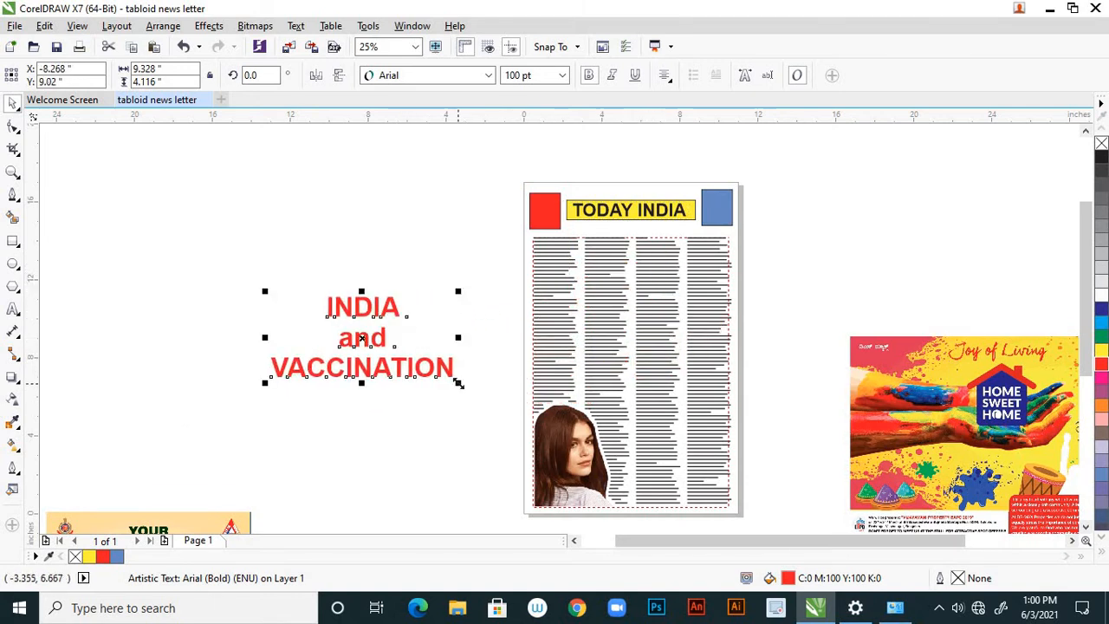
drag(458, 383, 436, 372)
drag(389, 317, 657, 260)
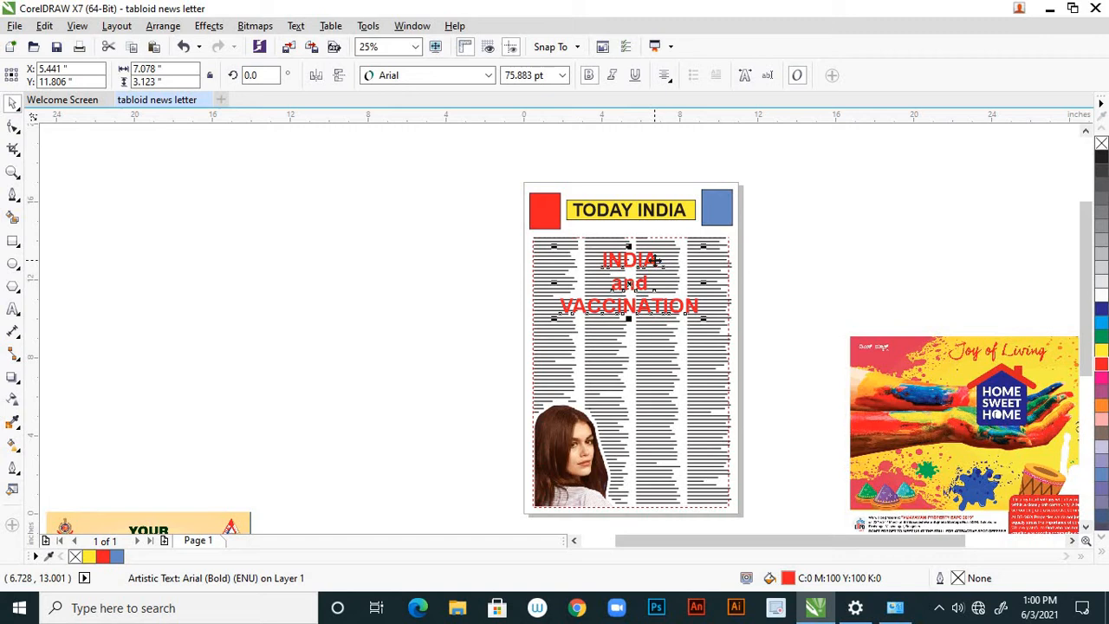
click(779, 264)
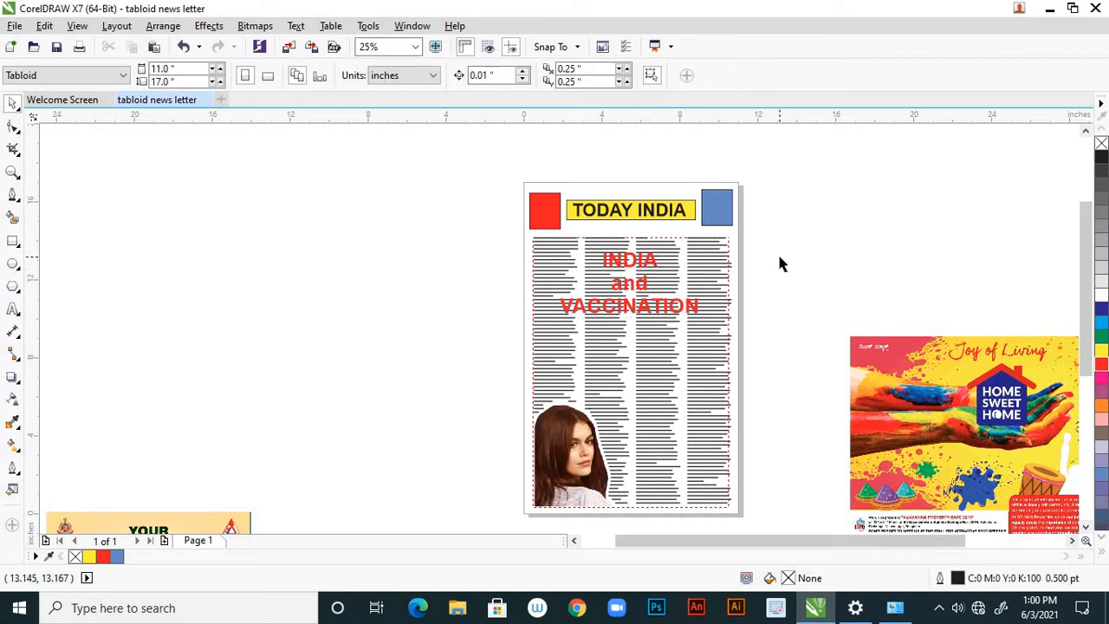
Move the headline off the text columns to the empty area beside the page.
click(694, 306)
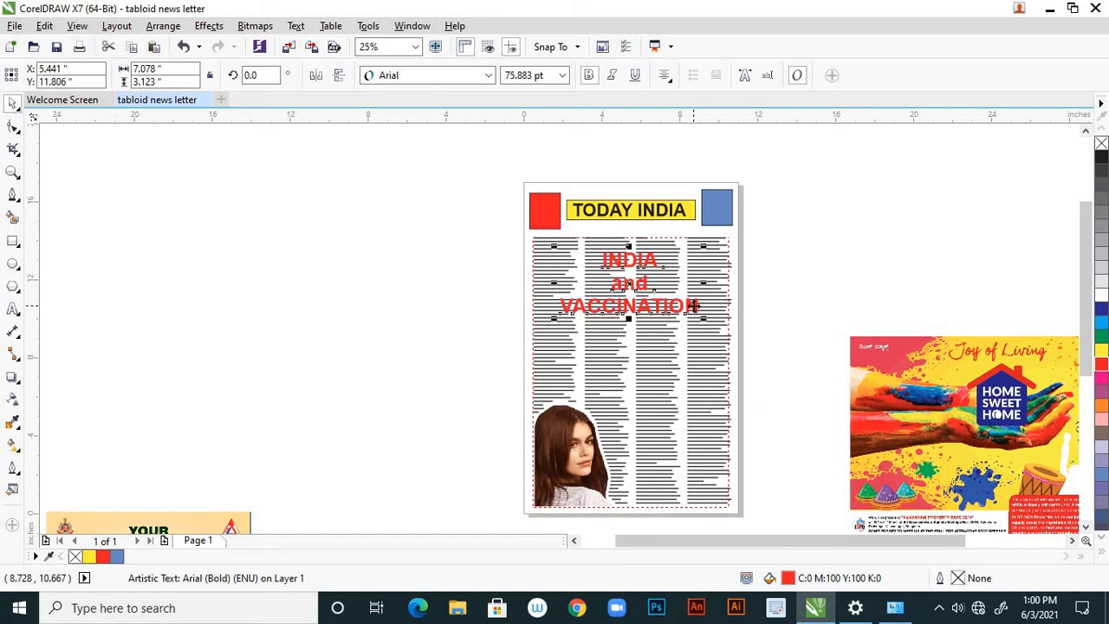
click(766, 269)
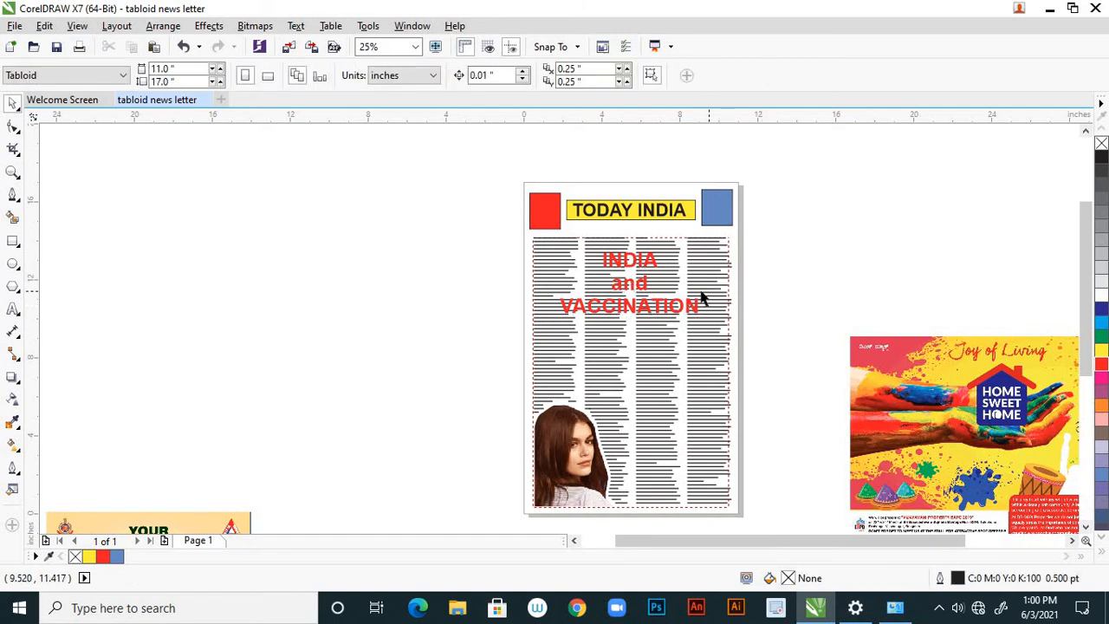
scroll(702, 298, up, 1)
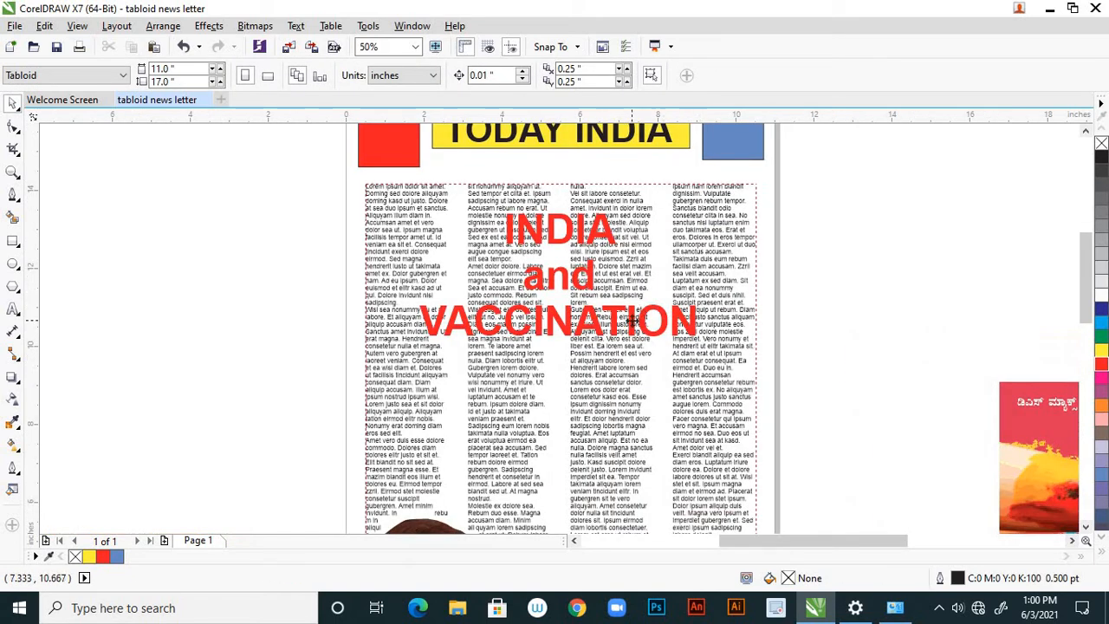
click(634, 320)
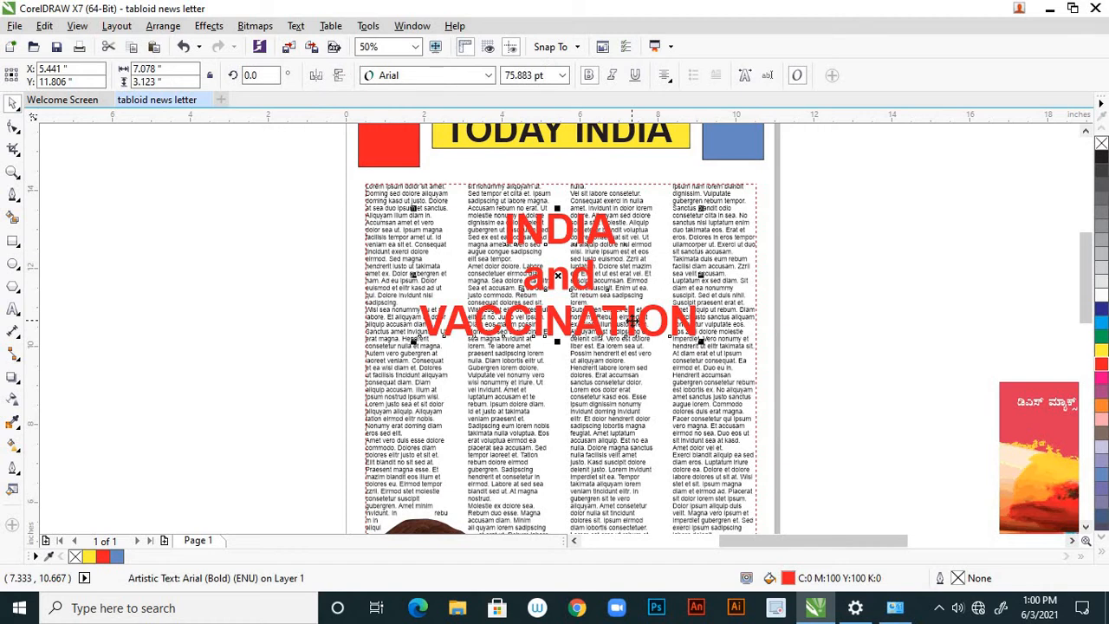
click(665, 76)
click(672, 82)
drag(542, 320, 166, 341)
scroll(606, 373, down, 1)
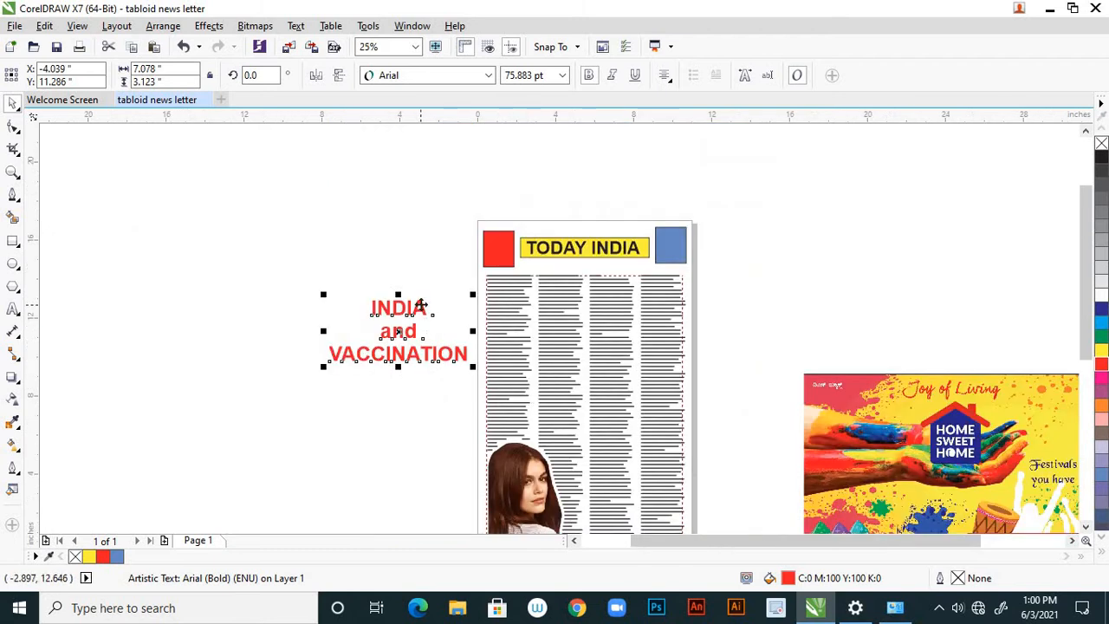
drag(384, 313, 335, 315)
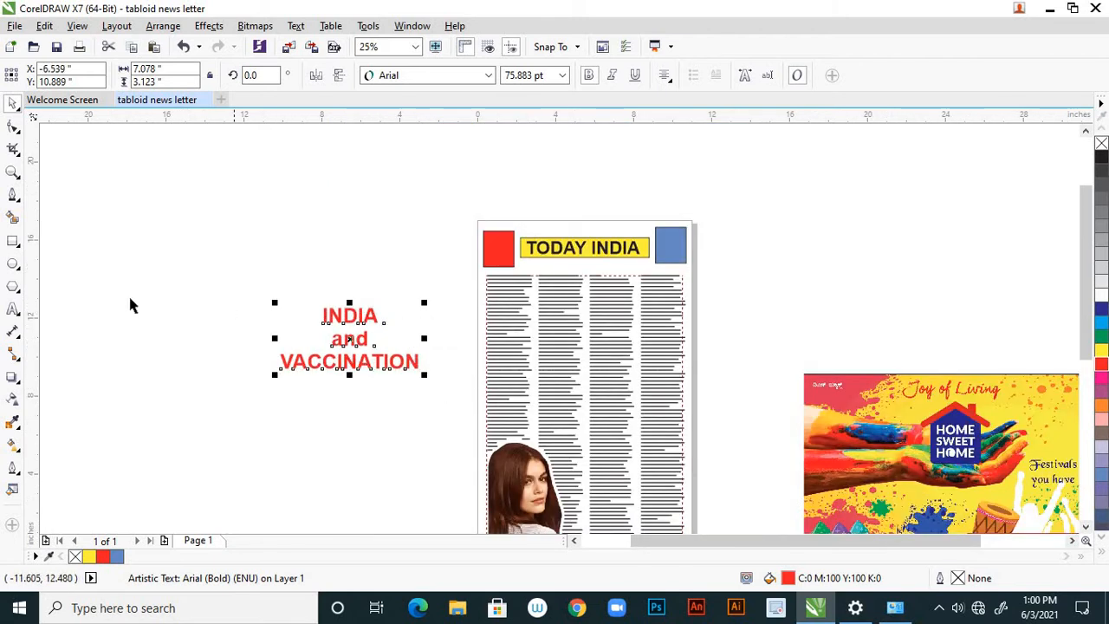
Draw a rectangle about 8.76 by 4.64 inches around the headline and fill it with 50% black.
click(13, 243)
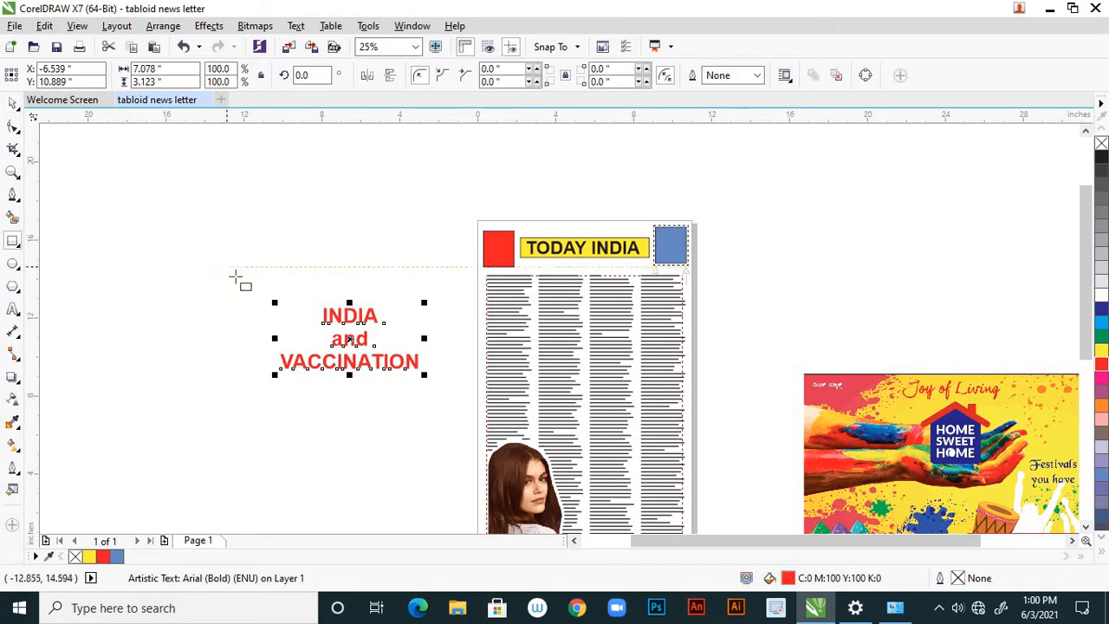
drag(242, 282, 437, 383)
drag(235, 333, 266, 340)
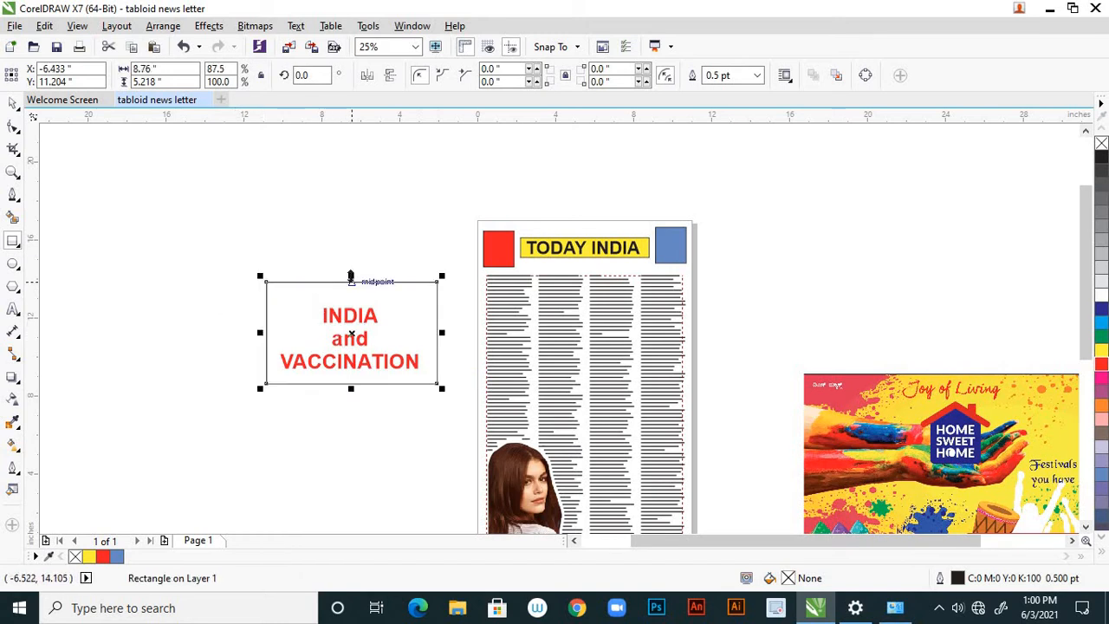
drag(350, 282, 350, 292)
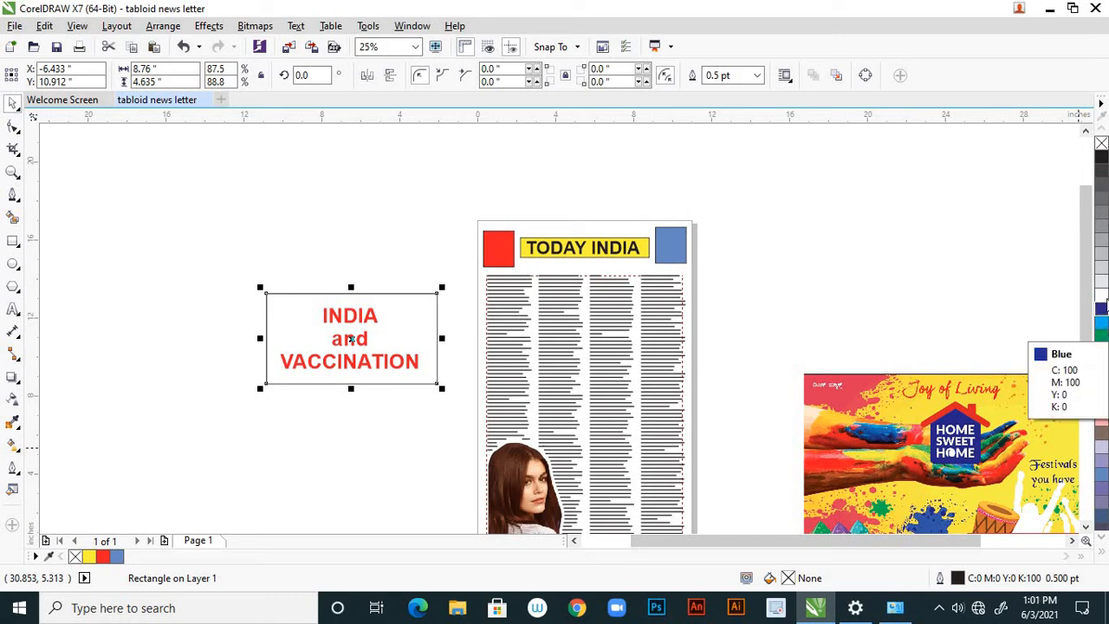
click(1101, 224)
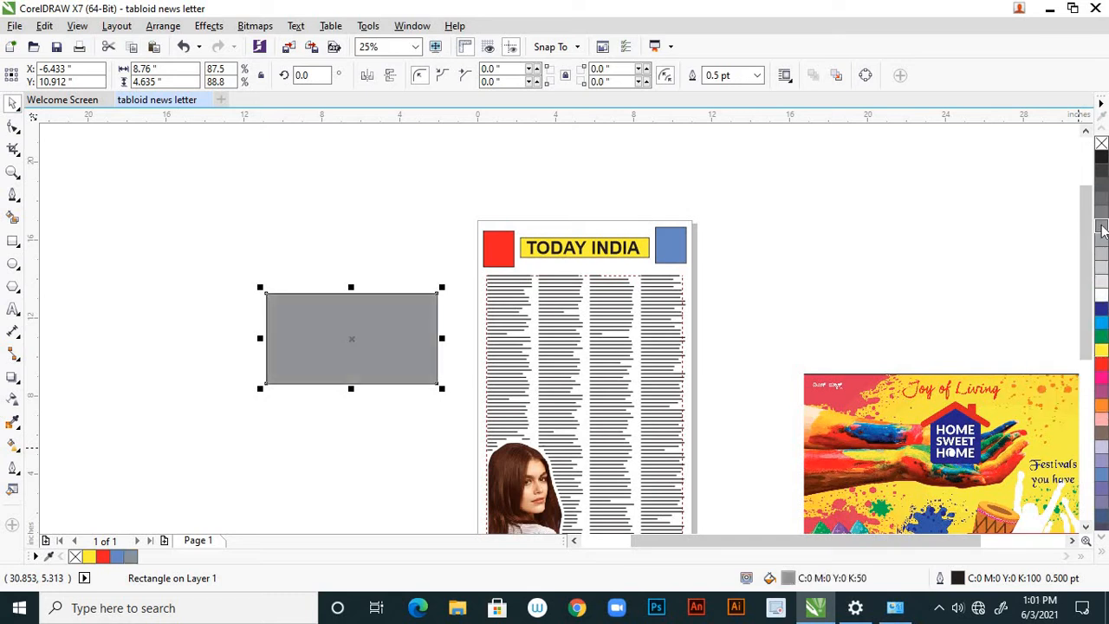
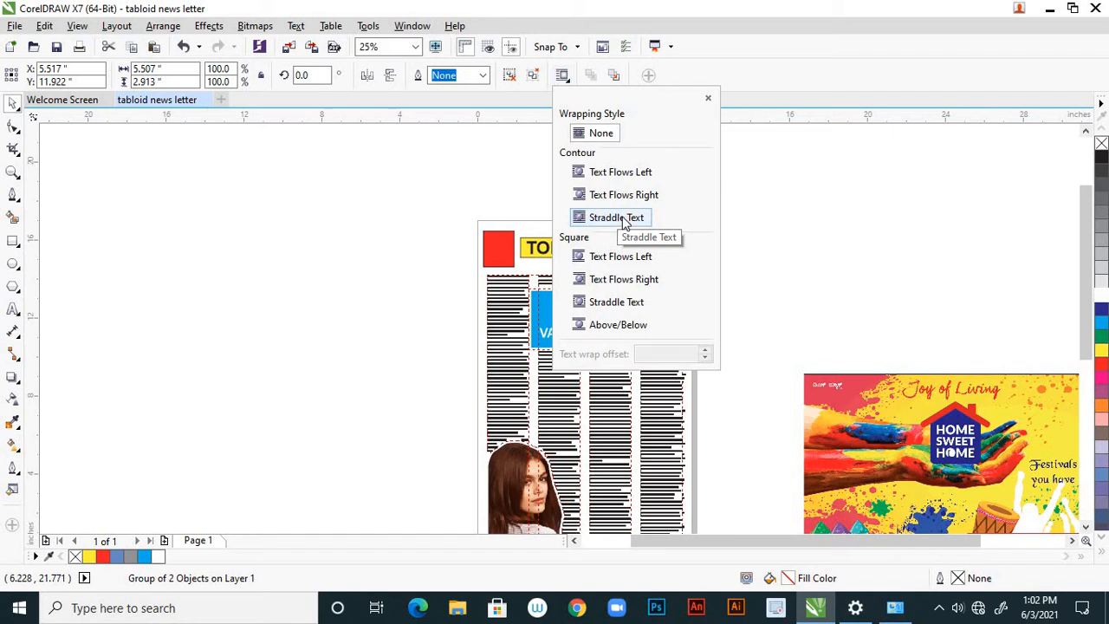
Wrap the column text around the blue headline box with contour Straddle Text and a 0.1 inch offset.
click(623, 220)
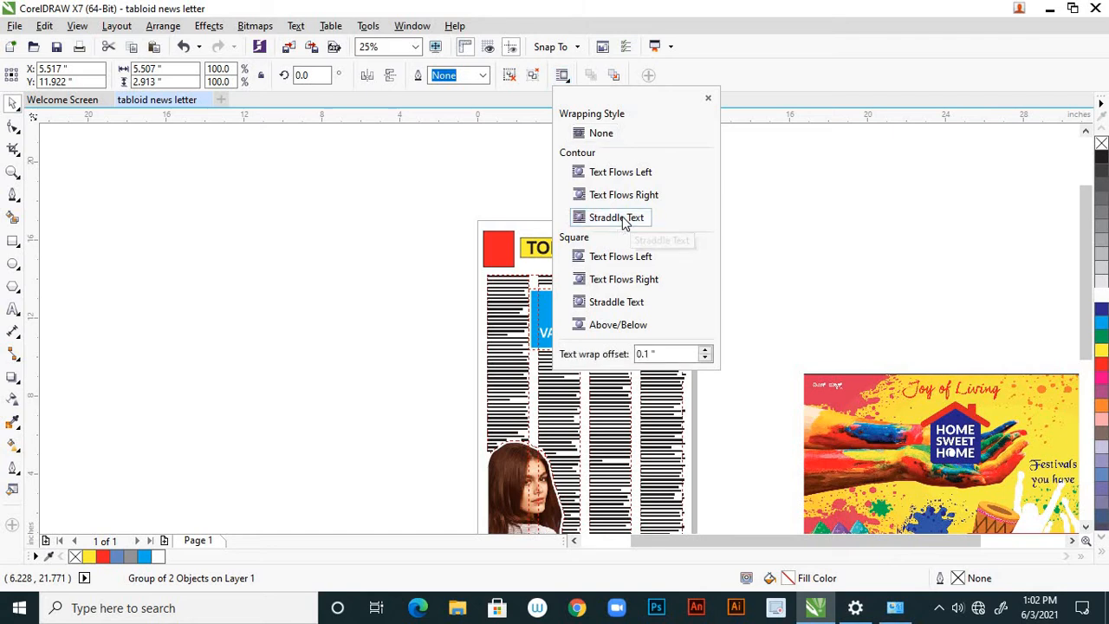
click(707, 358)
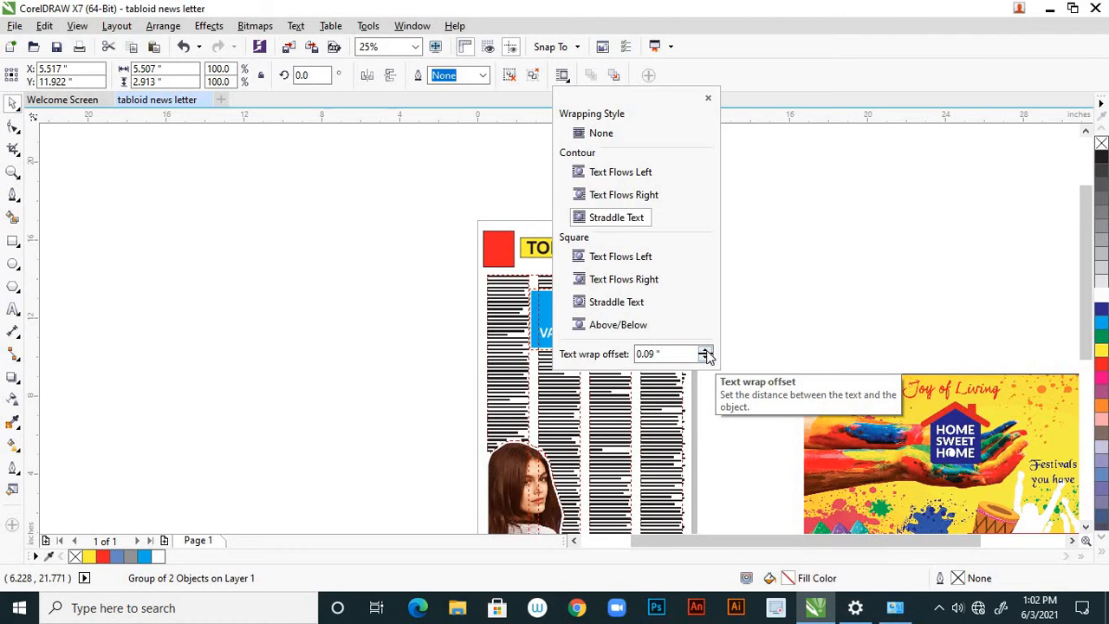
click(706, 351)
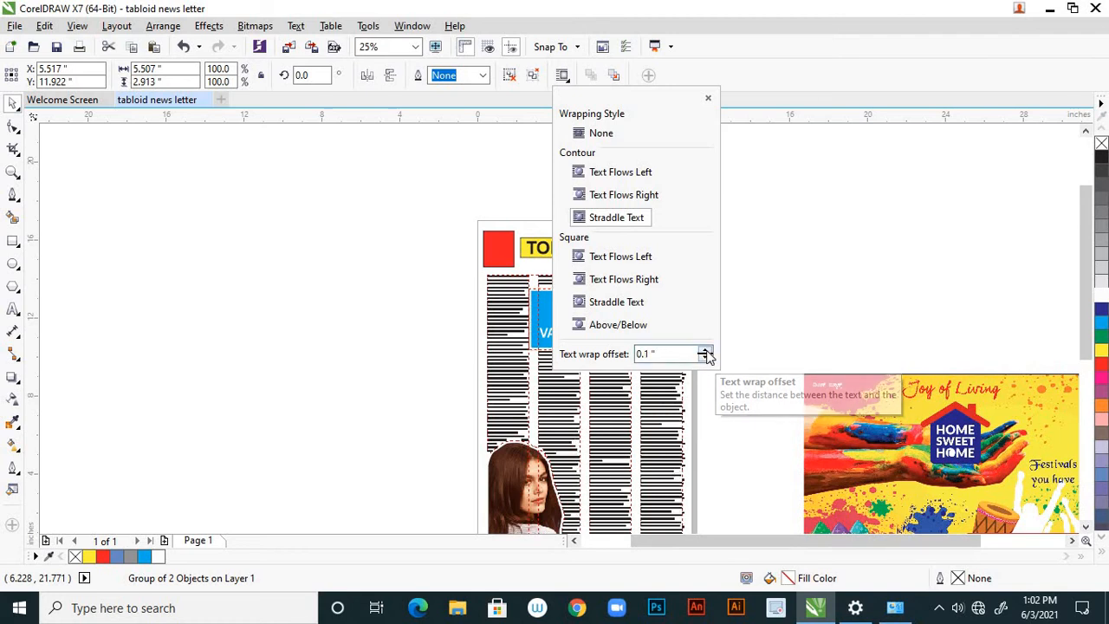
click(789, 285)
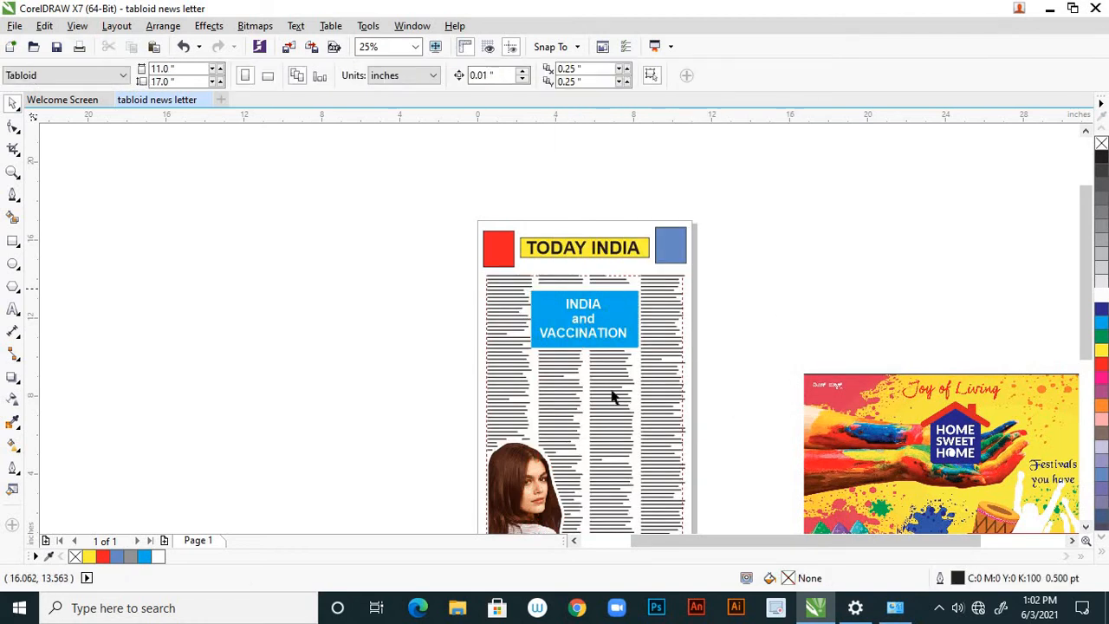
scroll(570, 328, down, 3)
scroll(570, 327, up, 3)
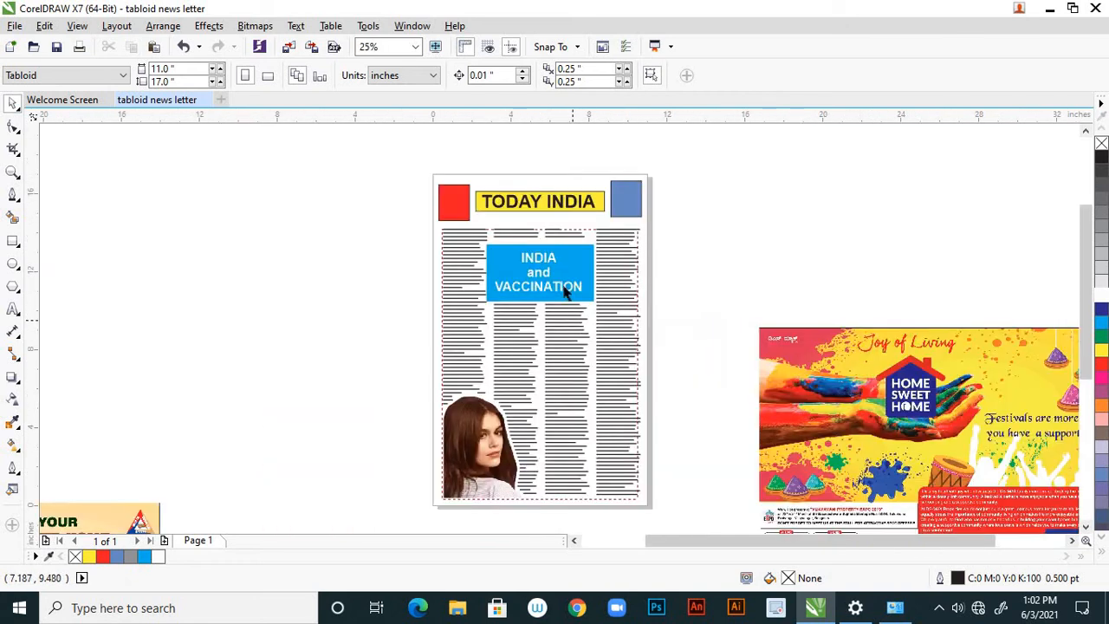
Nudge the blue headline box 0.01 inch left and 0.03 inch up.
click(555, 275)
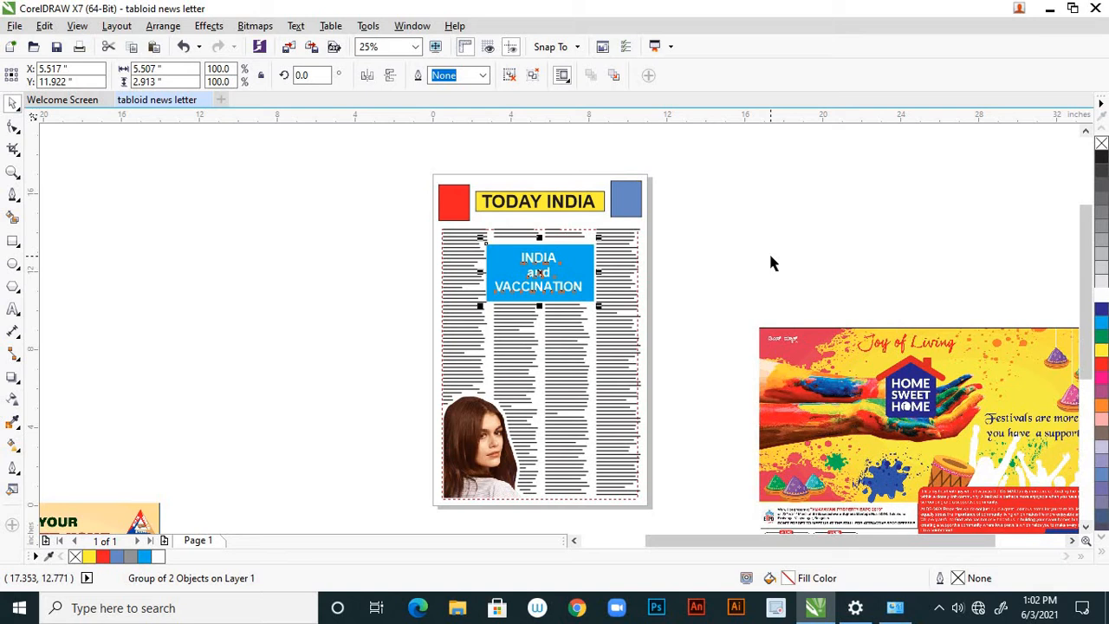
key(Left)
key(Up)
key(Up)
key(Up)
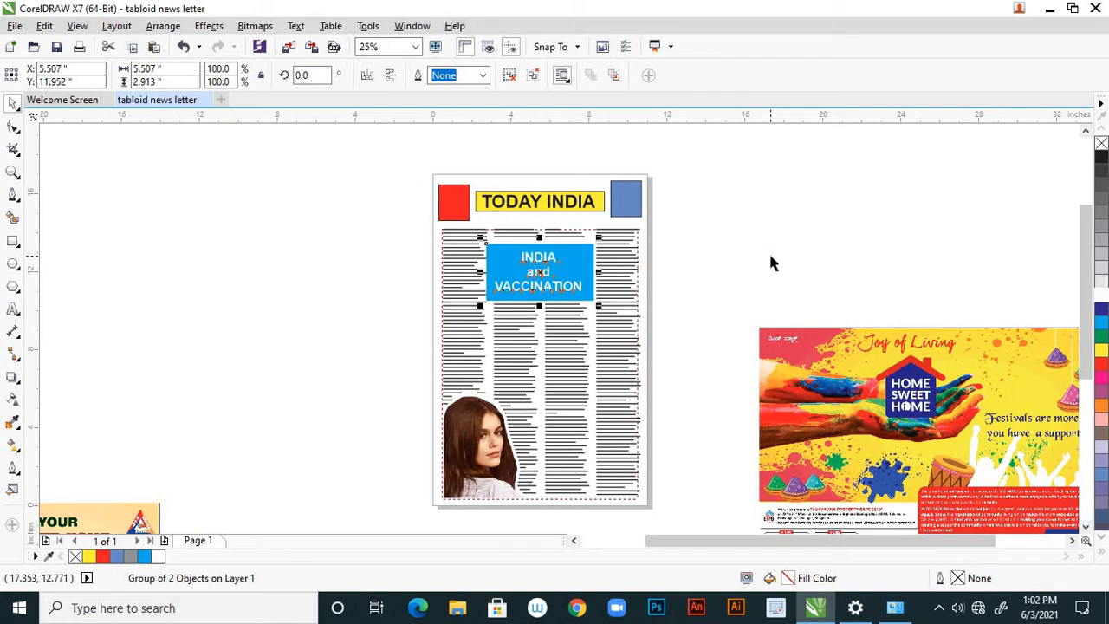
click(761, 250)
Scale the Sweet Home safety ad to about 4.75 by 7.41 inches and place it over the lower third and fourth text columns.
scroll(635, 255, down, 1)
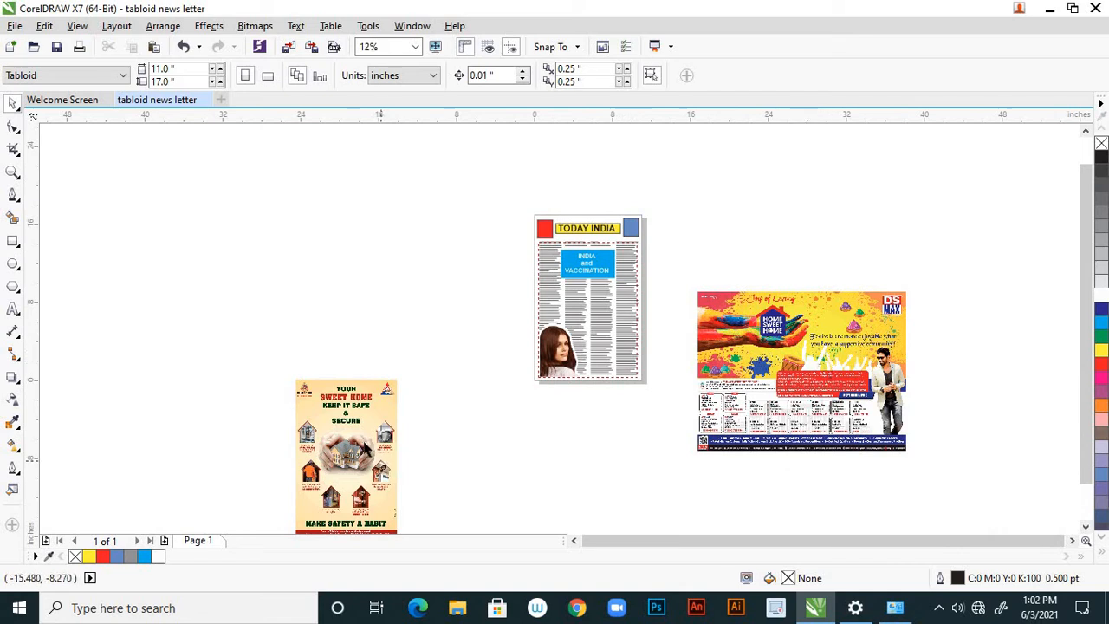
click(368, 438)
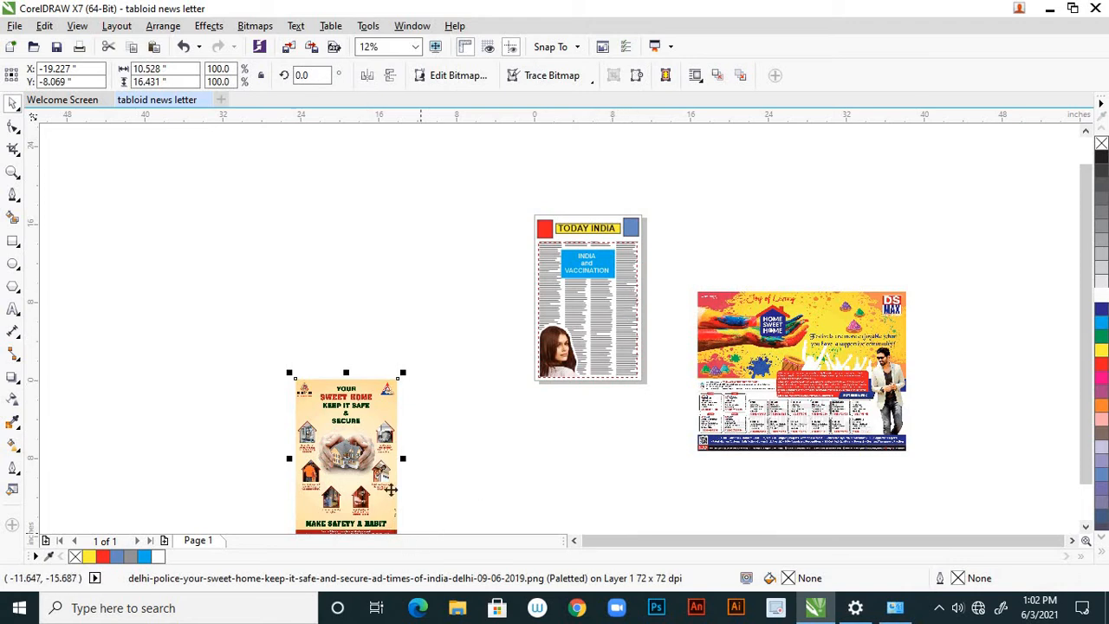
drag(388, 418, 421, 319)
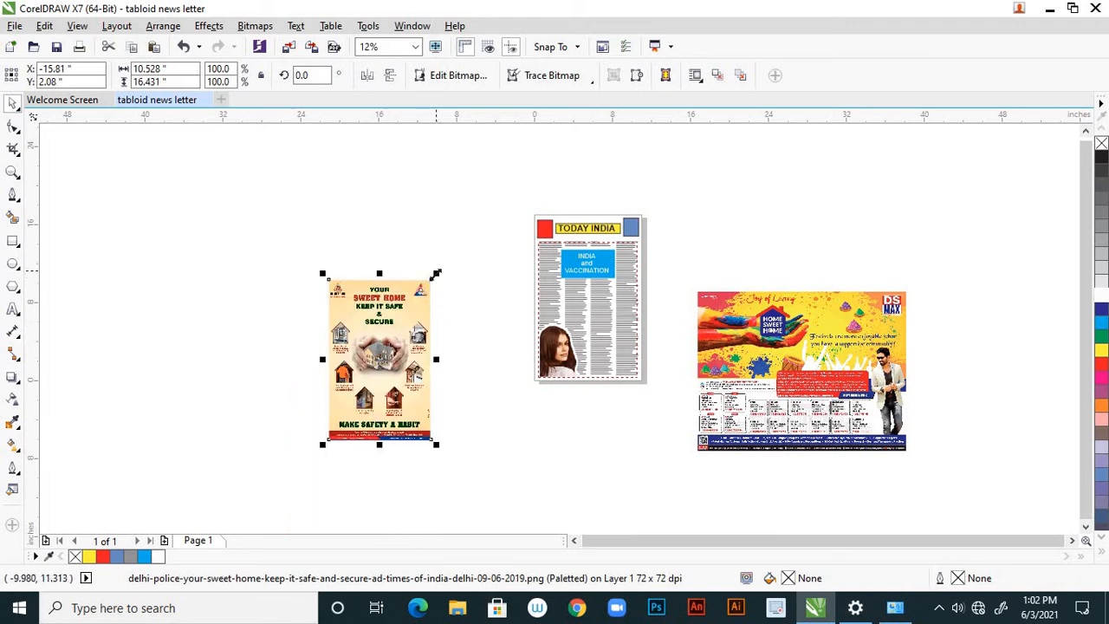
drag(435, 274, 424, 317)
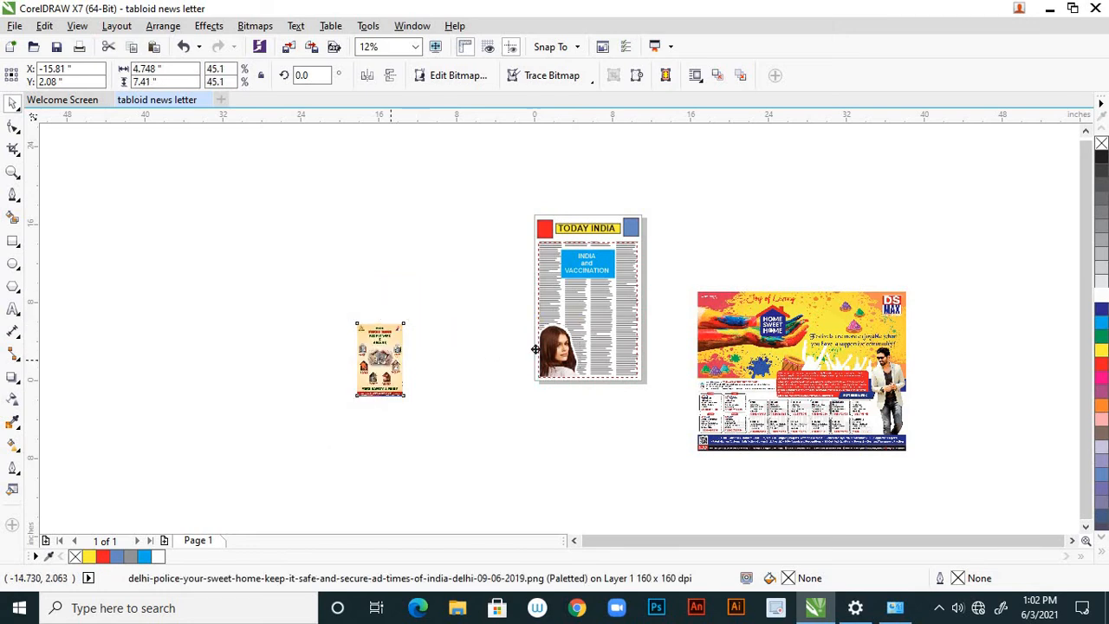
drag(623, 338, 621, 338)
click(657, 282)
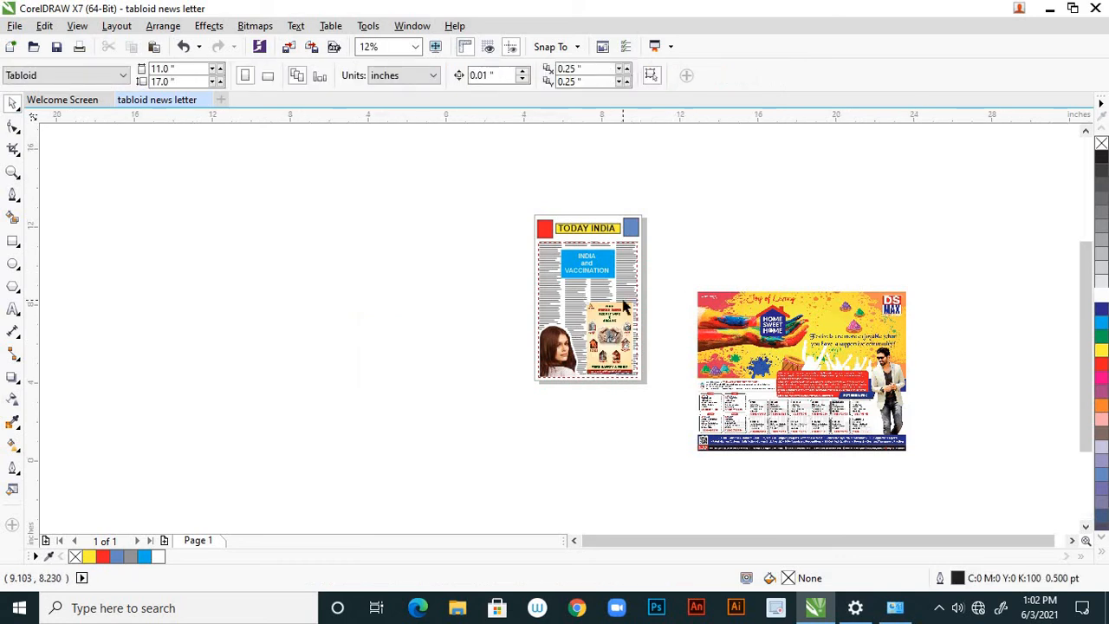
Scale the Sweet Home safety ad down to about 4.04 by 6.3 inches and move it slightly lower on the page.
scroll(626, 308, up, 2)
click(604, 364)
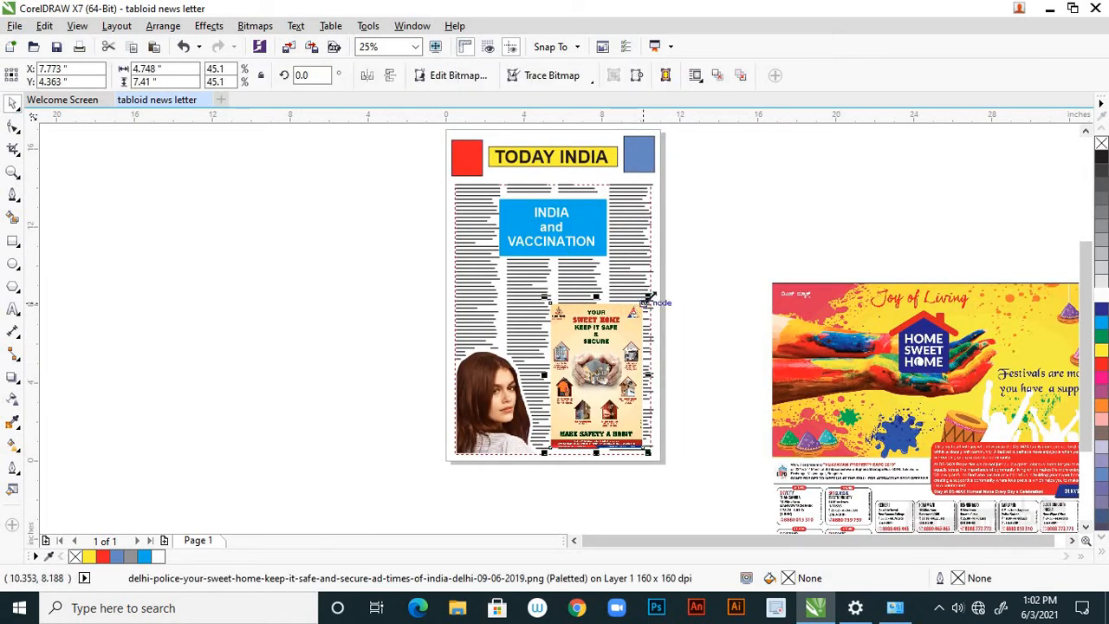
mouse_move(650, 297)
mouse_down()
mouse_move(656, 312)
mouse_move(642, 316)
mouse_up()
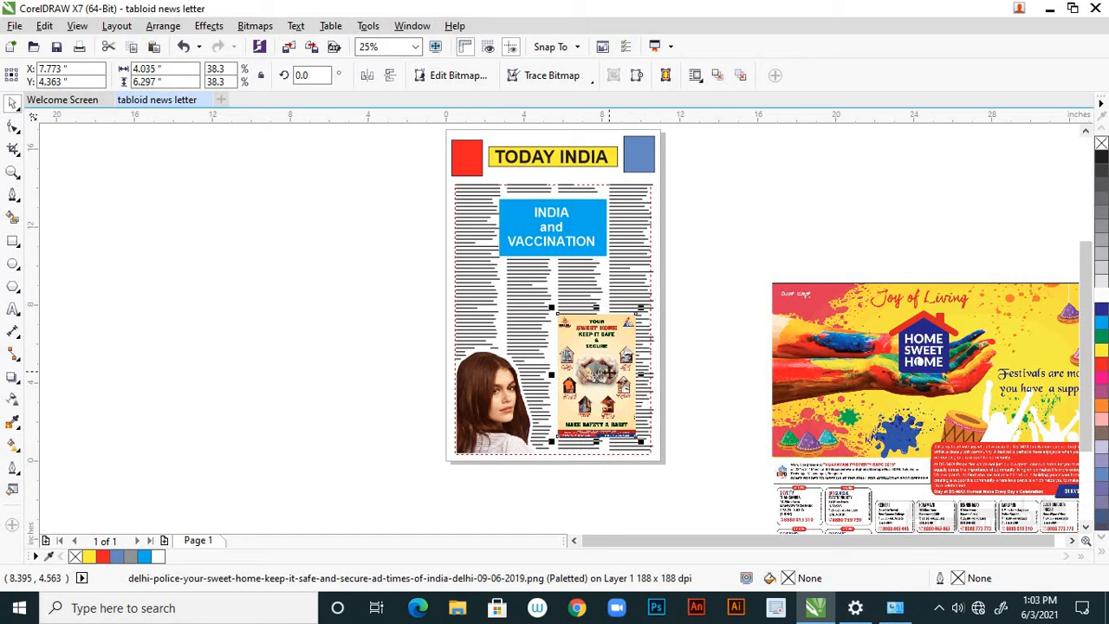
drag(607, 377, 607, 380)
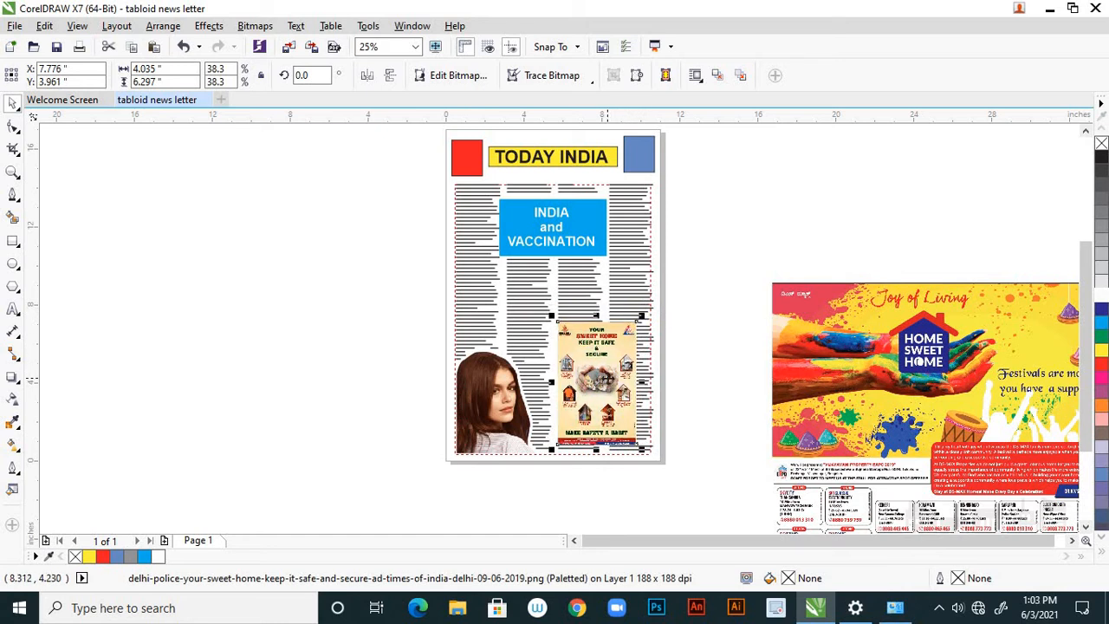
Wrap the column text around the Sweet Home safety ad with contour Straddle Text.
click(697, 76)
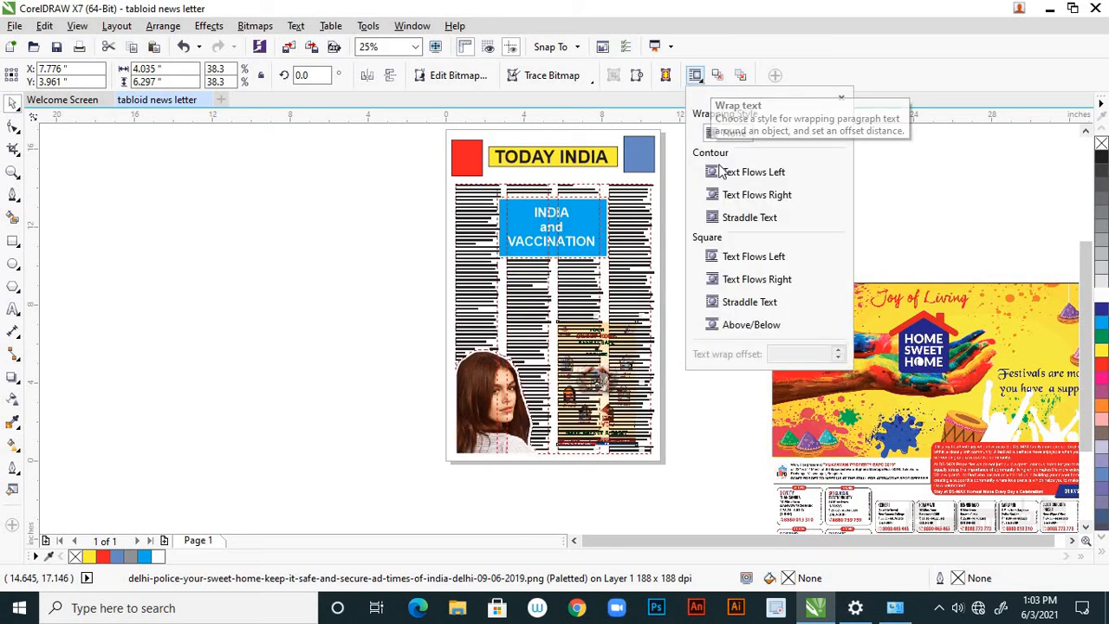
click(716, 218)
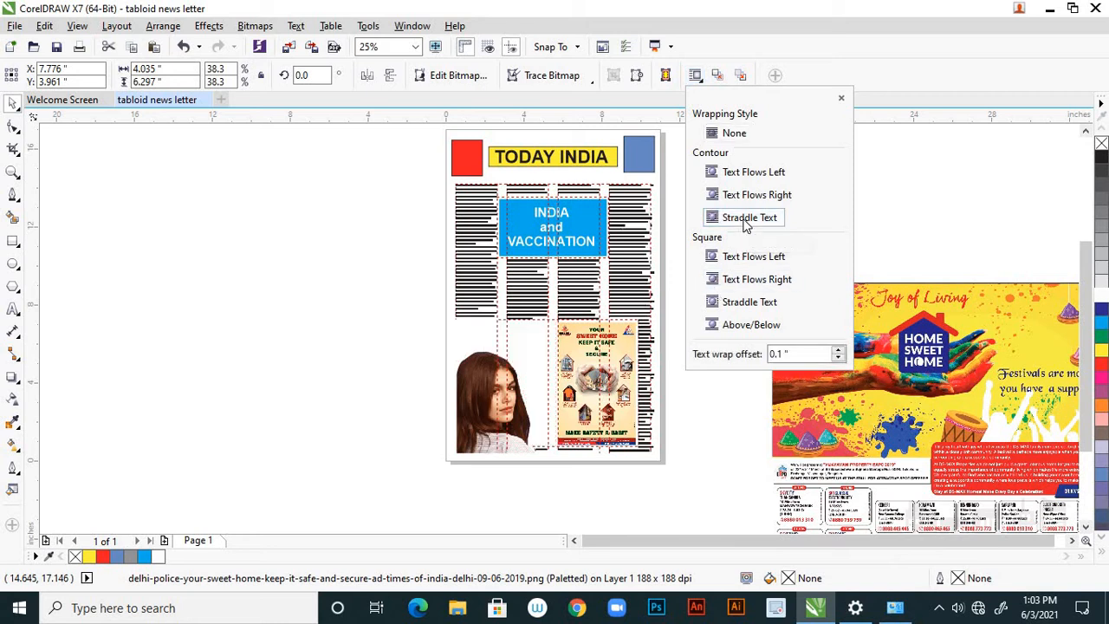
click(702, 429)
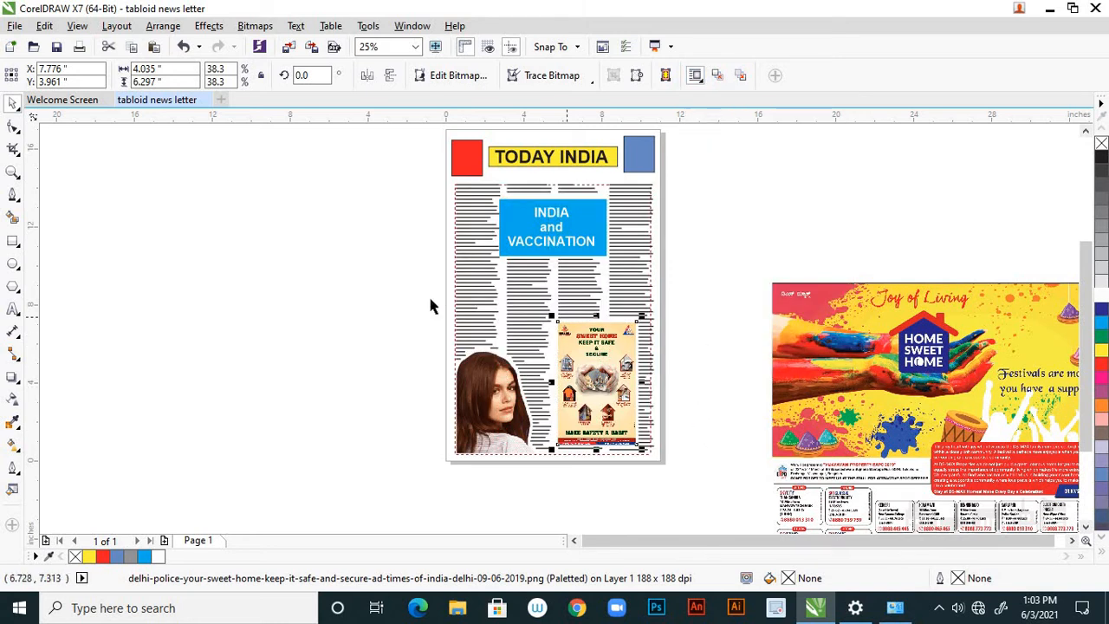
Shift the Sweet Home safety ad left by about 0.25 inch to widen the text strip beside it.
scroll(605, 377, up, 1)
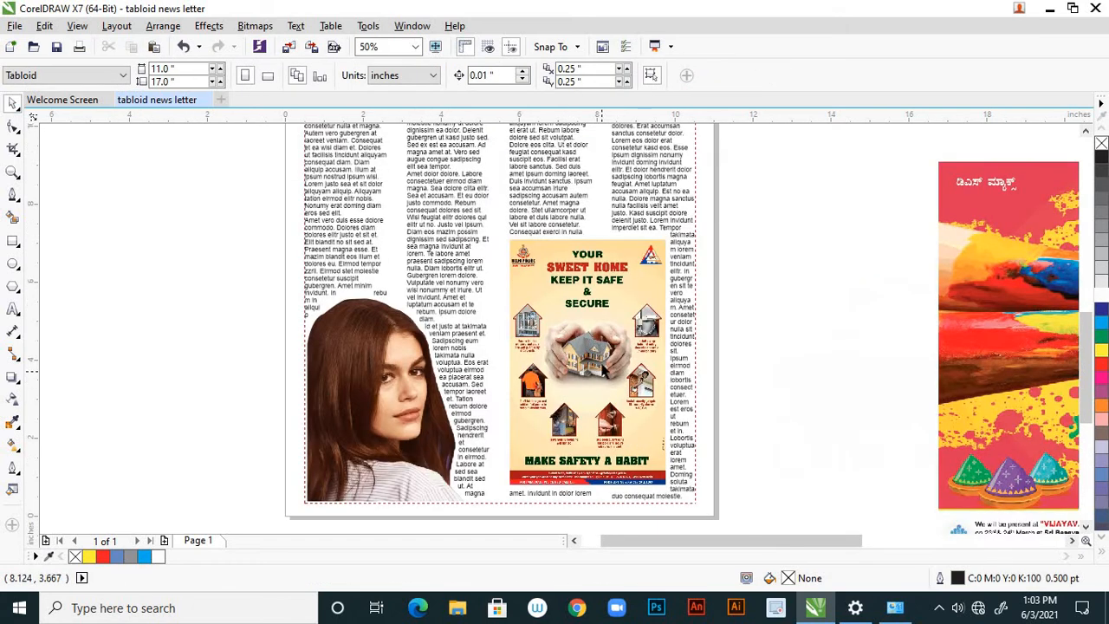
drag(610, 345, 598, 344)
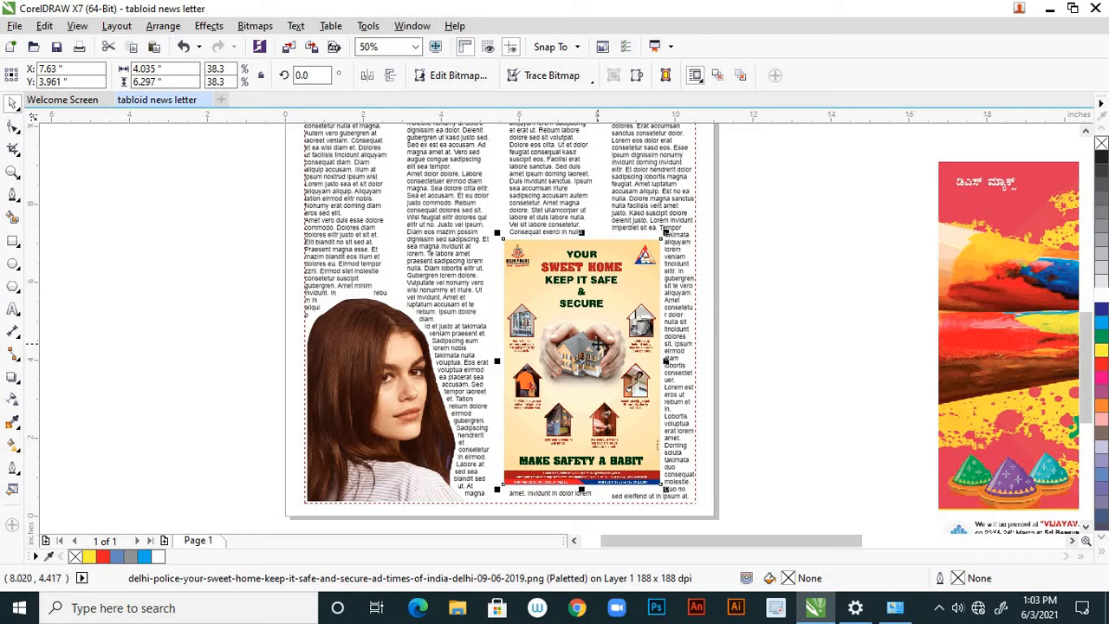
drag(597, 344, 590, 346)
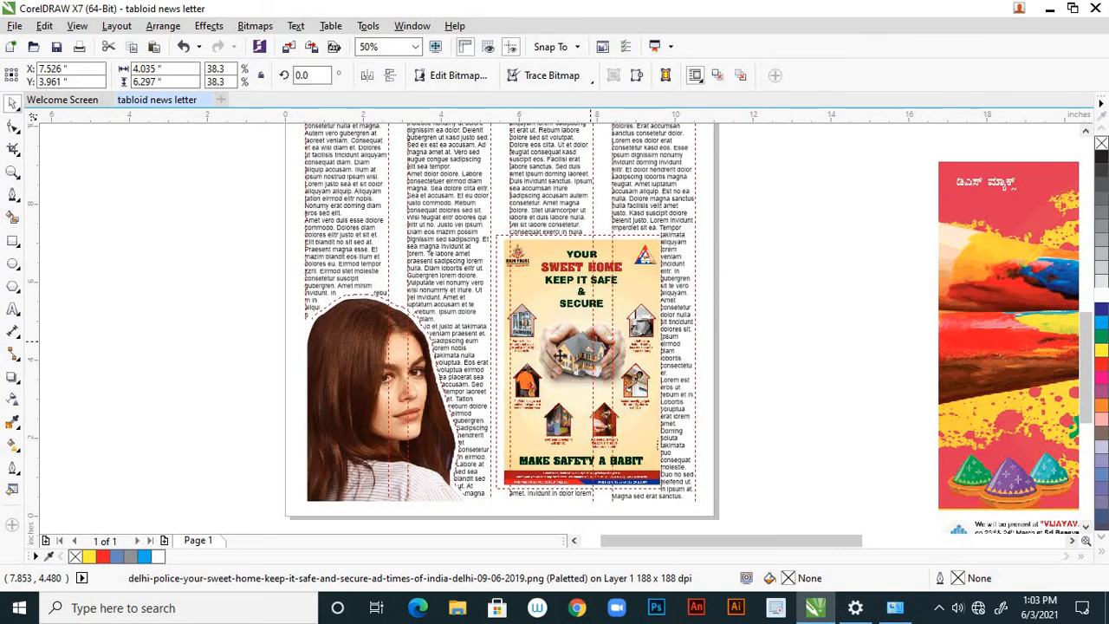
click(776, 338)
Draw a rectangle over the Sweet Home safety ad and enlarge it evenly around the ad to about 4.31 by 6.73 inches.
scroll(684, 341, down, 1)
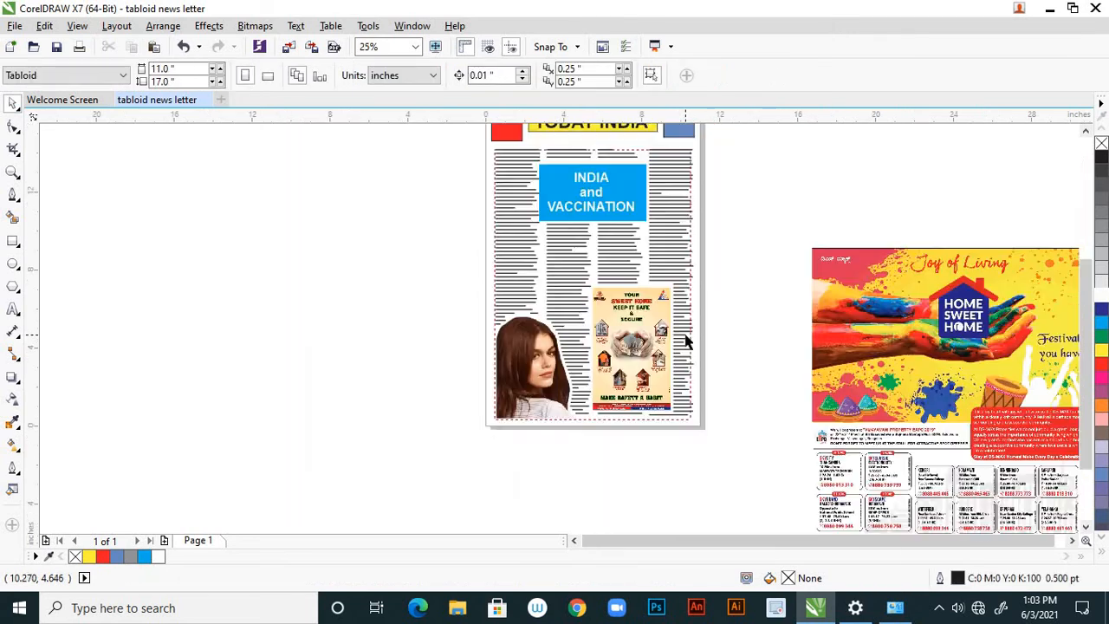
scroll(685, 340, down, 1)
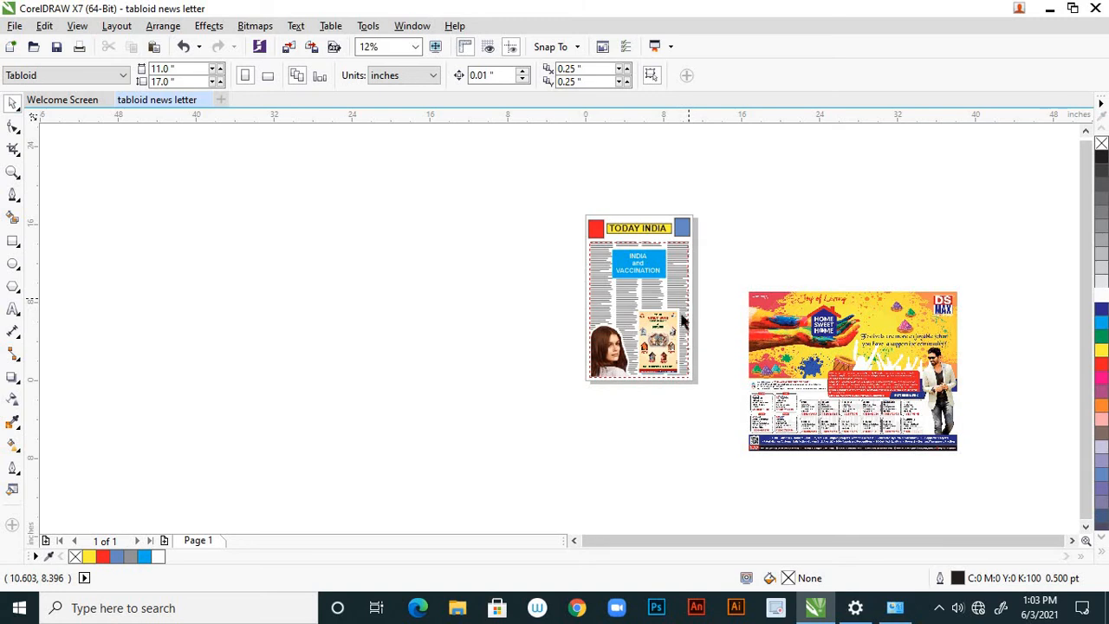
scroll(681, 319, up, 2)
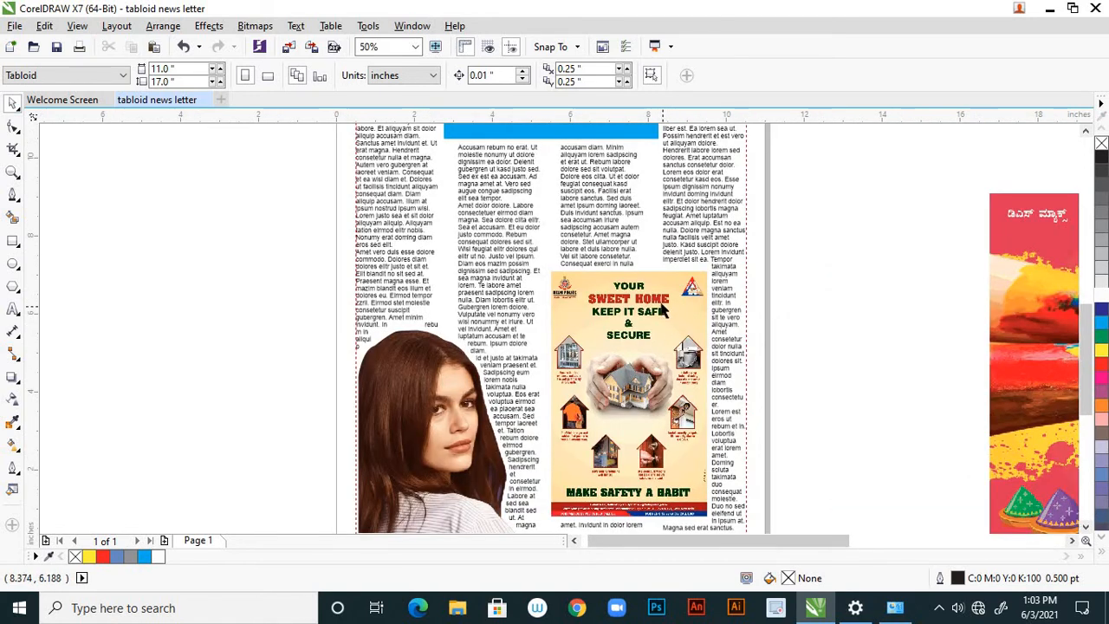
scroll(660, 307, down, 1)
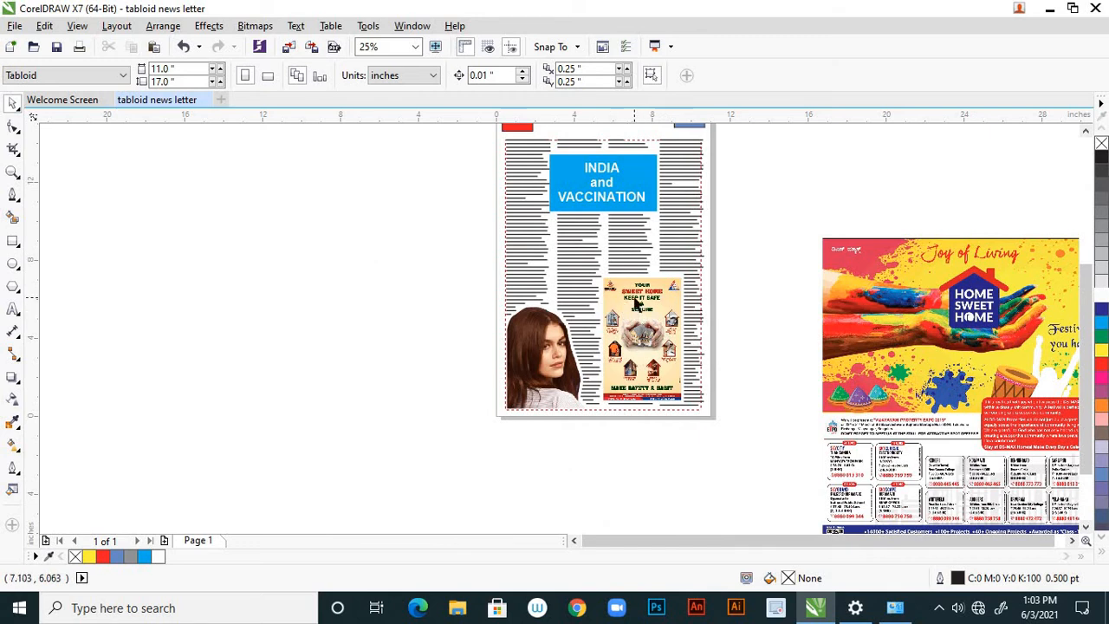
click(13, 241)
scroll(626, 303, up, 1)
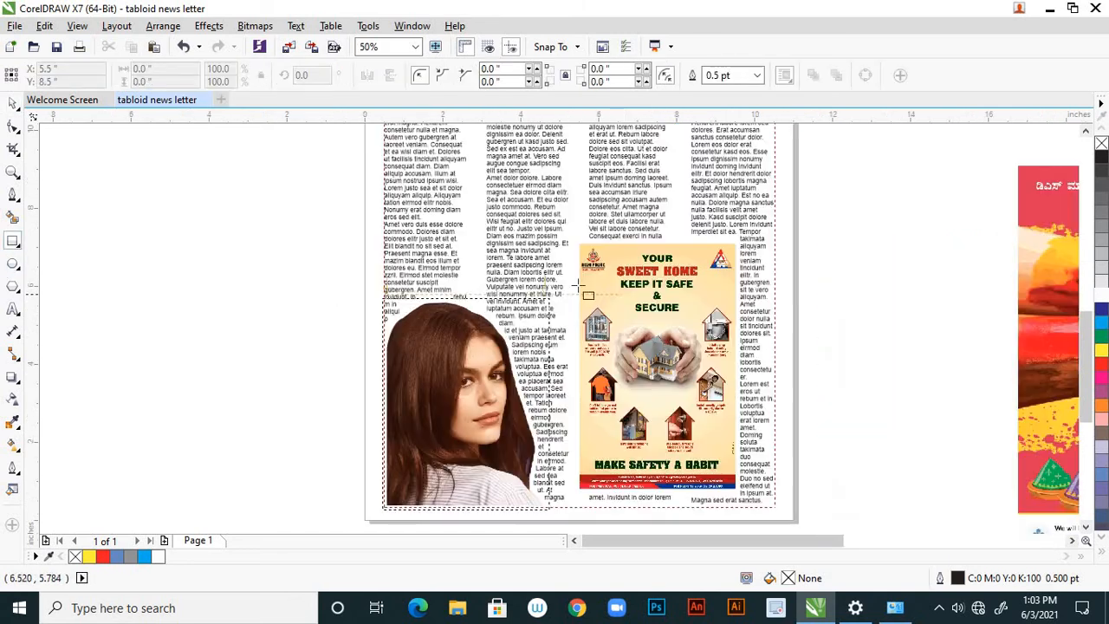
drag(579, 243, 742, 491)
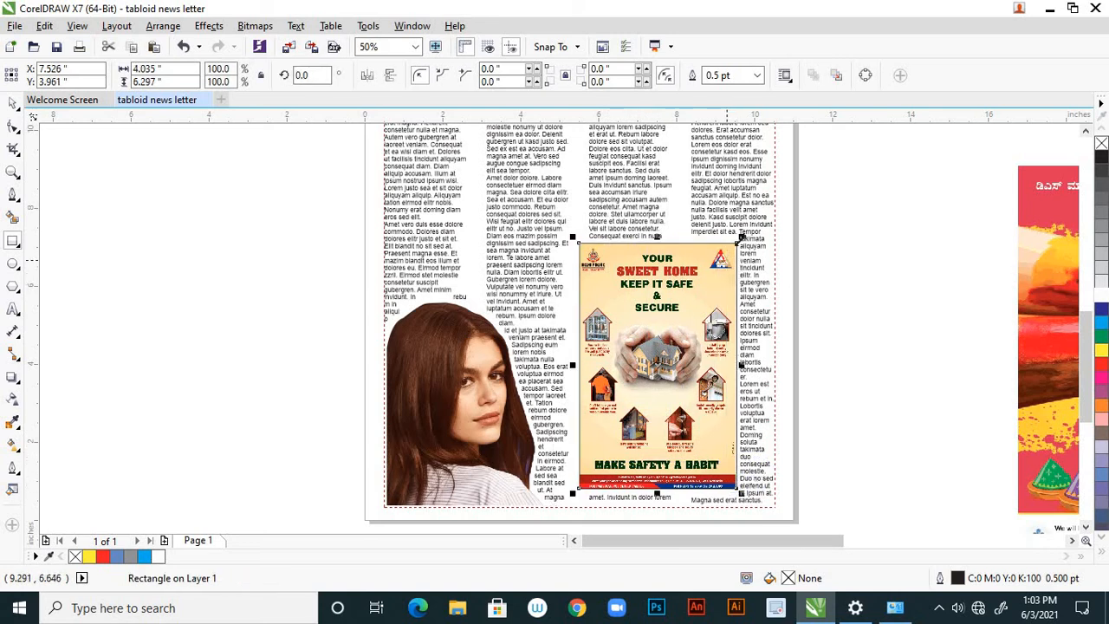
drag(742, 238, 750, 225)
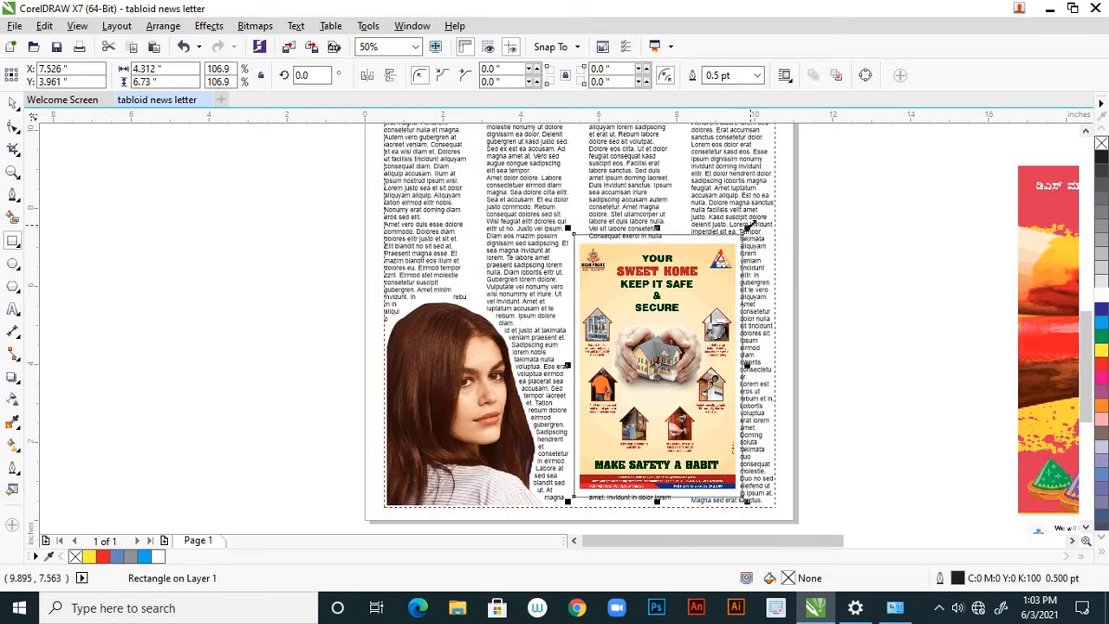
click(13, 104)
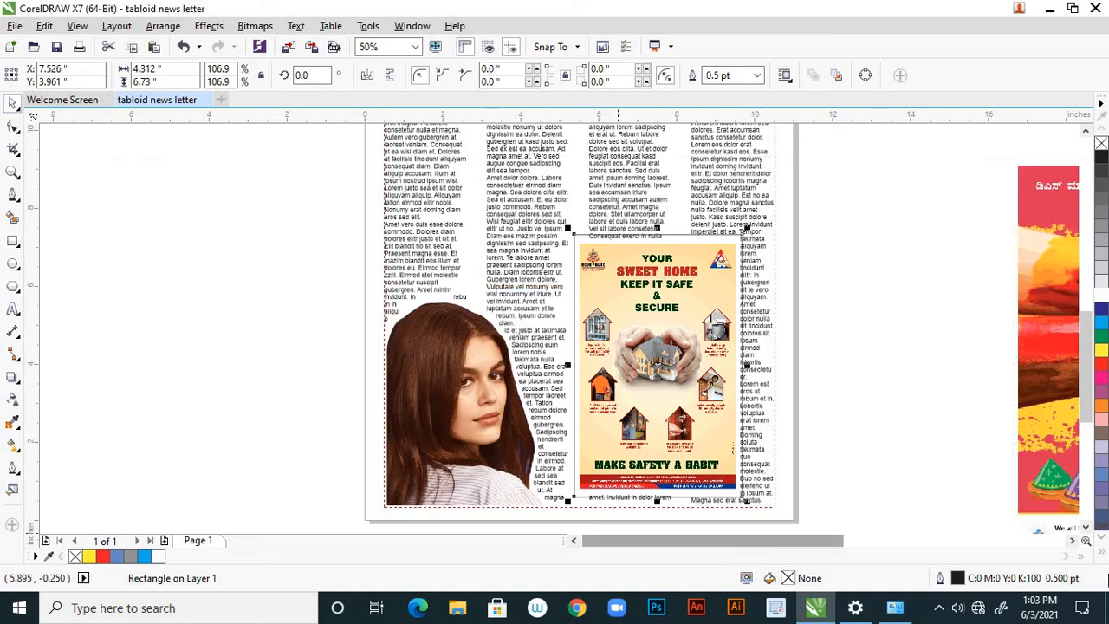
Fill the rectangle around the ad with white and send it to the back of the layer.
click(1101, 301)
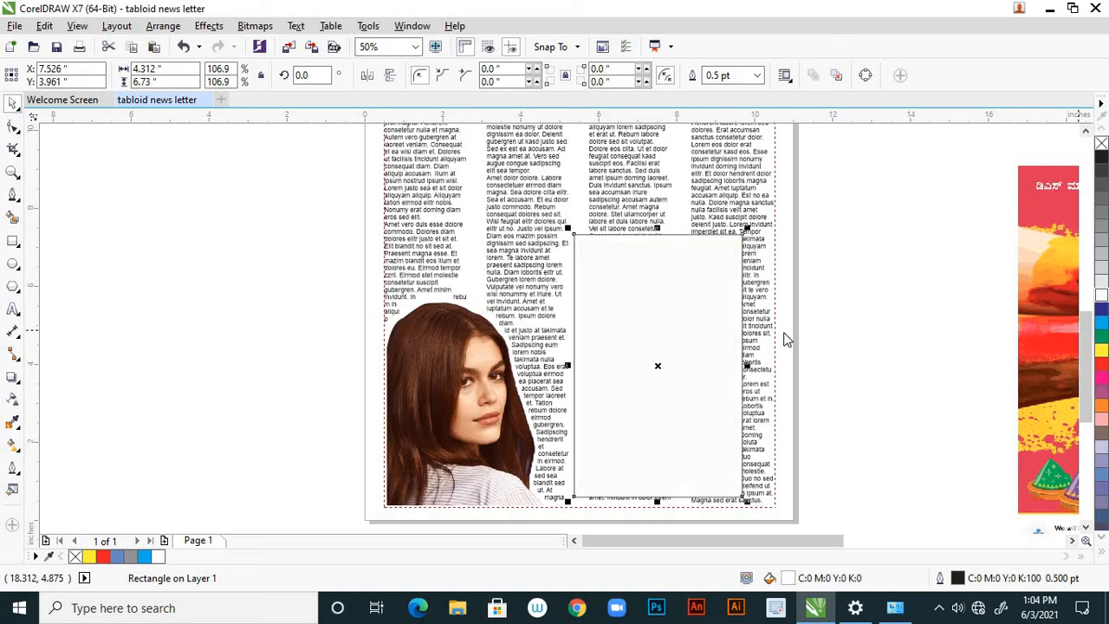
right_click(726, 319)
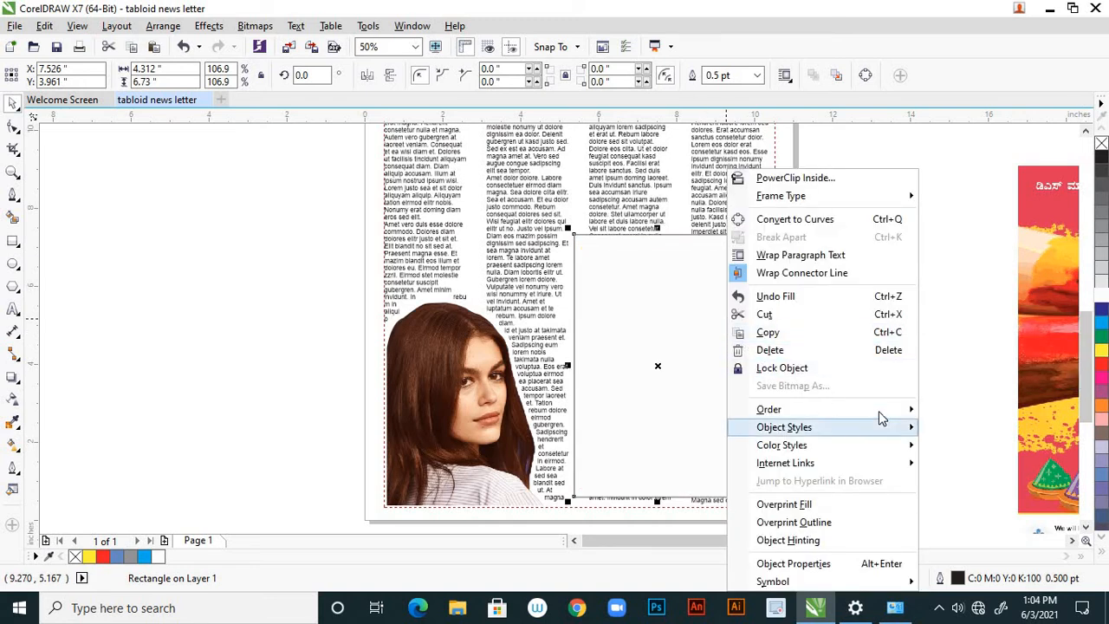
mouse_move(892, 411)
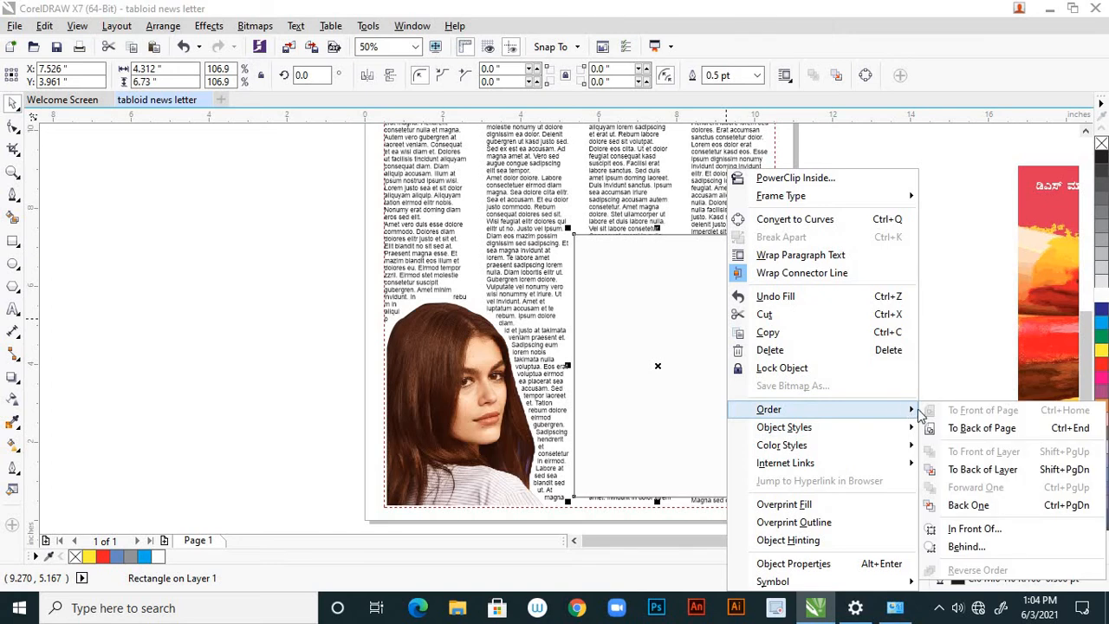
click(974, 470)
click(870, 377)
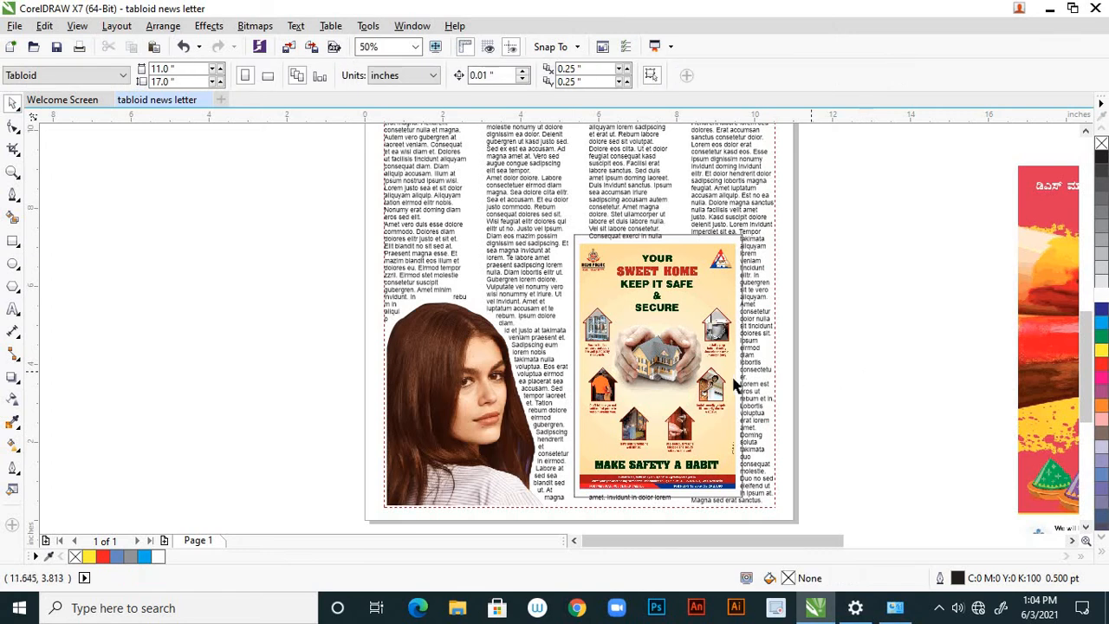
scroll(622, 368, down, 2)
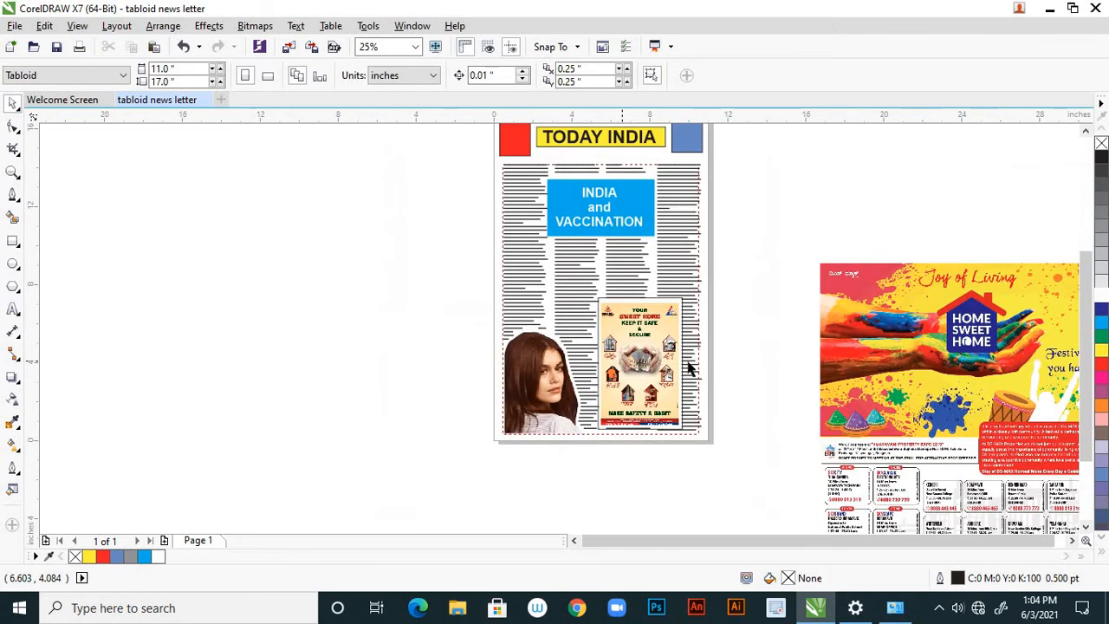
scroll(738, 329, up, 2)
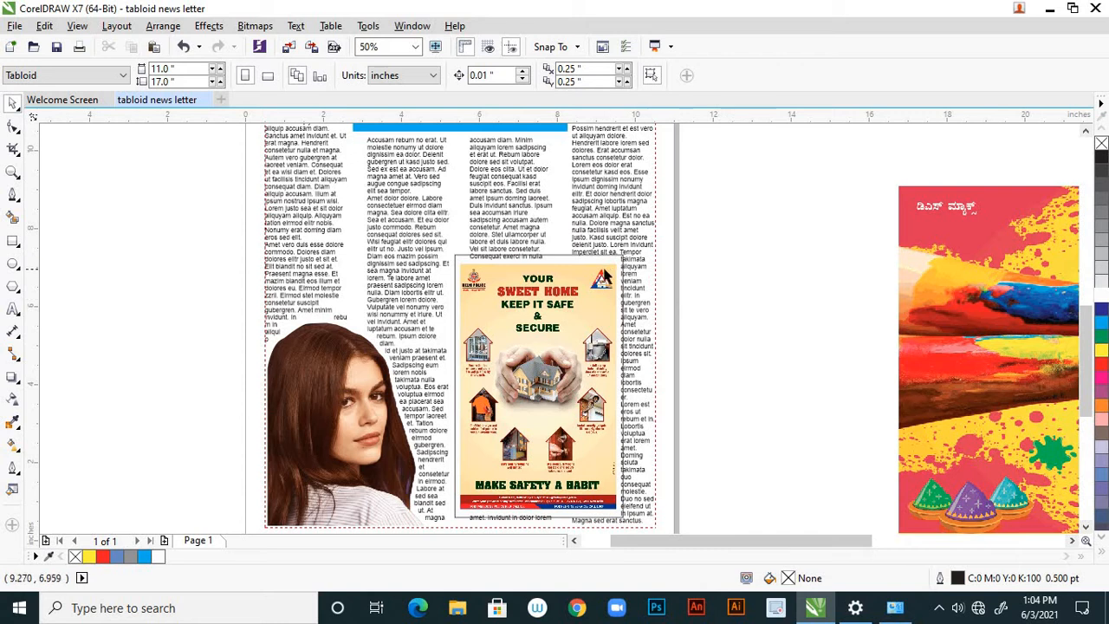
Try to select the white rectangle behind the Sweet Home safety ad by its upper border.
scroll(610, 260, up, 2)
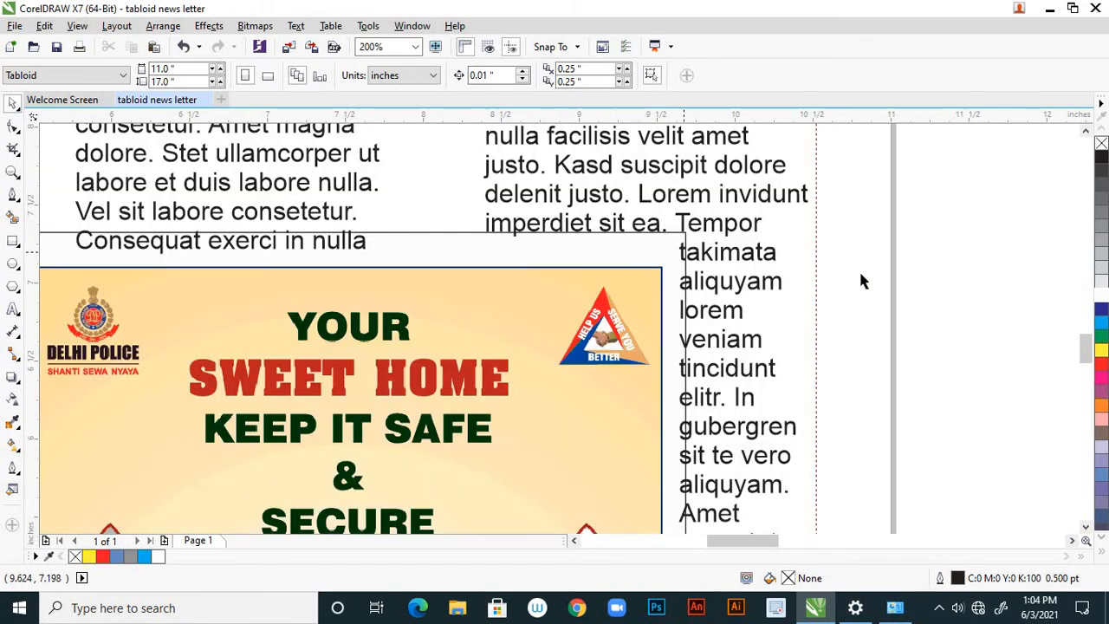
click(667, 243)
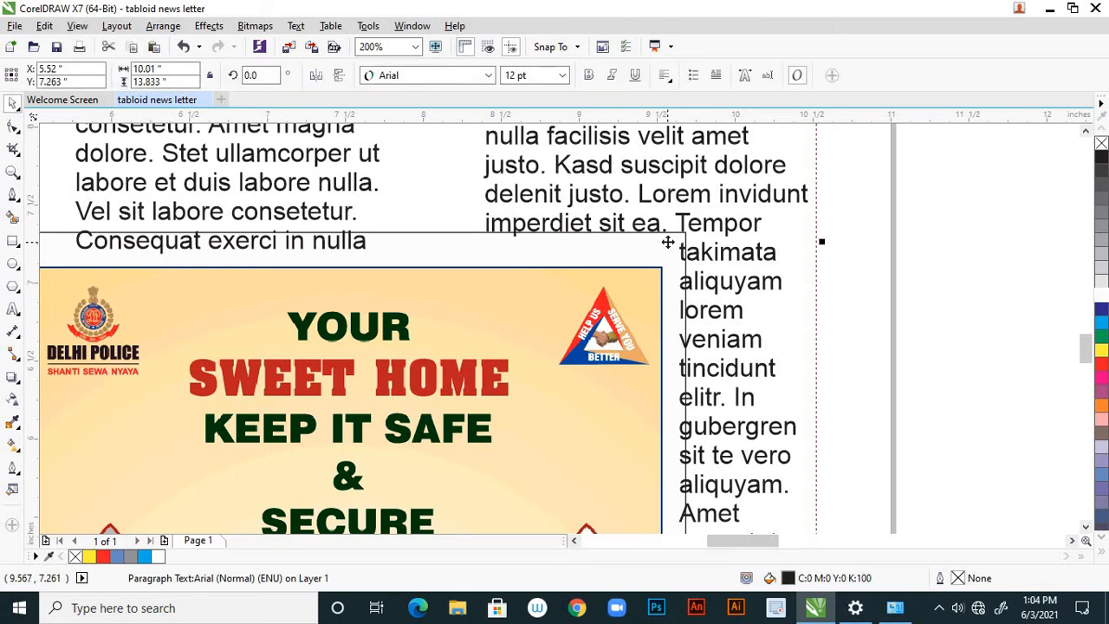
shift+click(606, 416)
scroll(643, 367, down, 2)
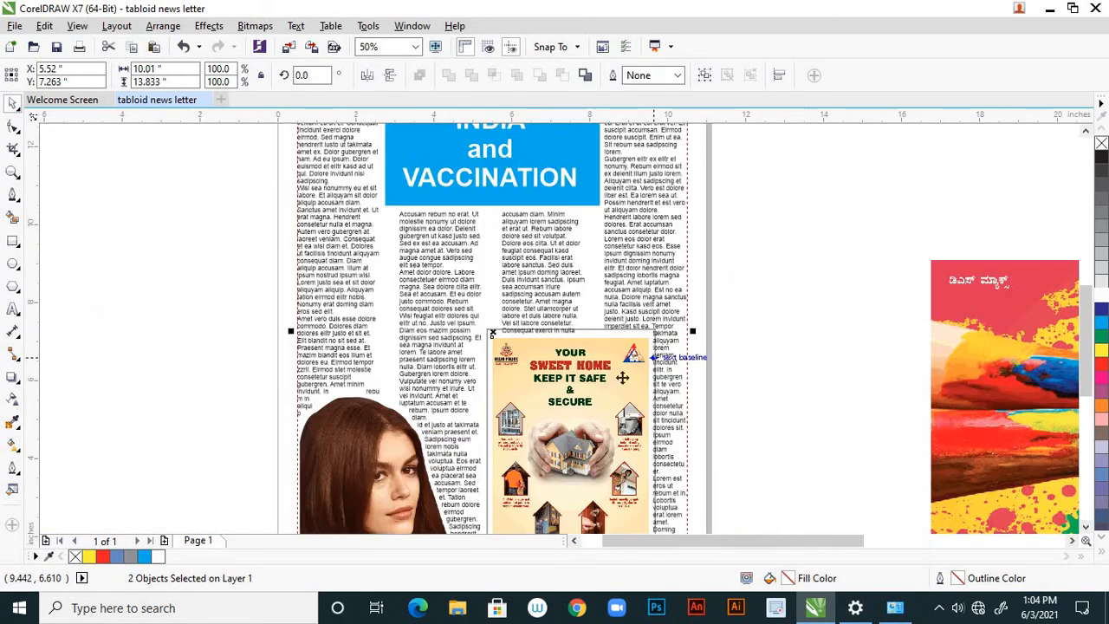
scroll(798, 312, down, 1)
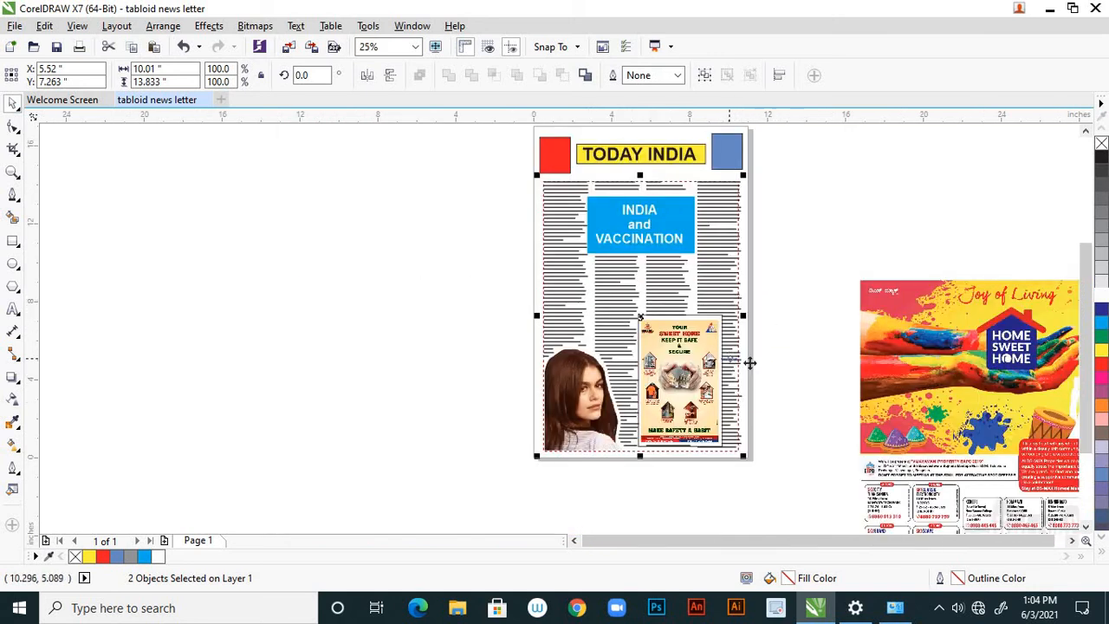
click(811, 360)
scroll(707, 355, up, 2)
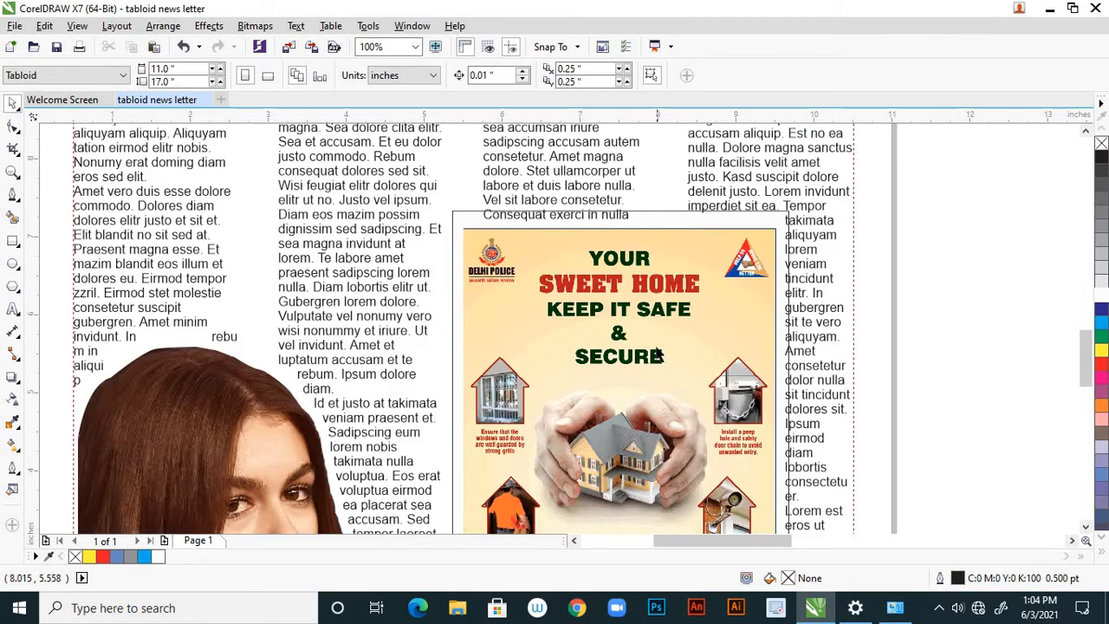
click(679, 342)
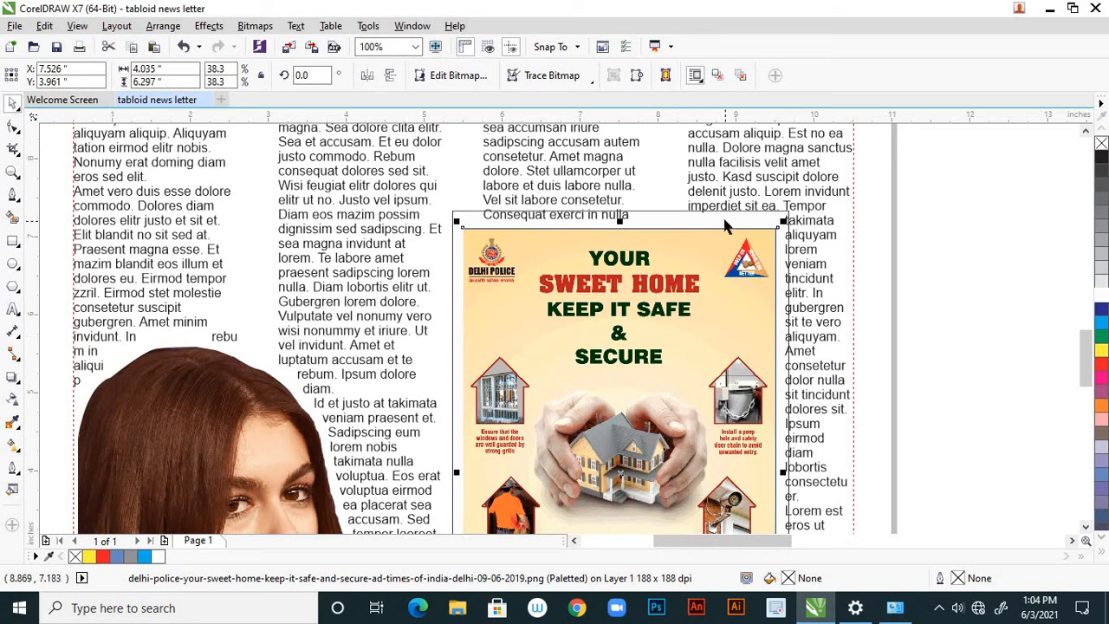
scroll(725, 223, up, 2)
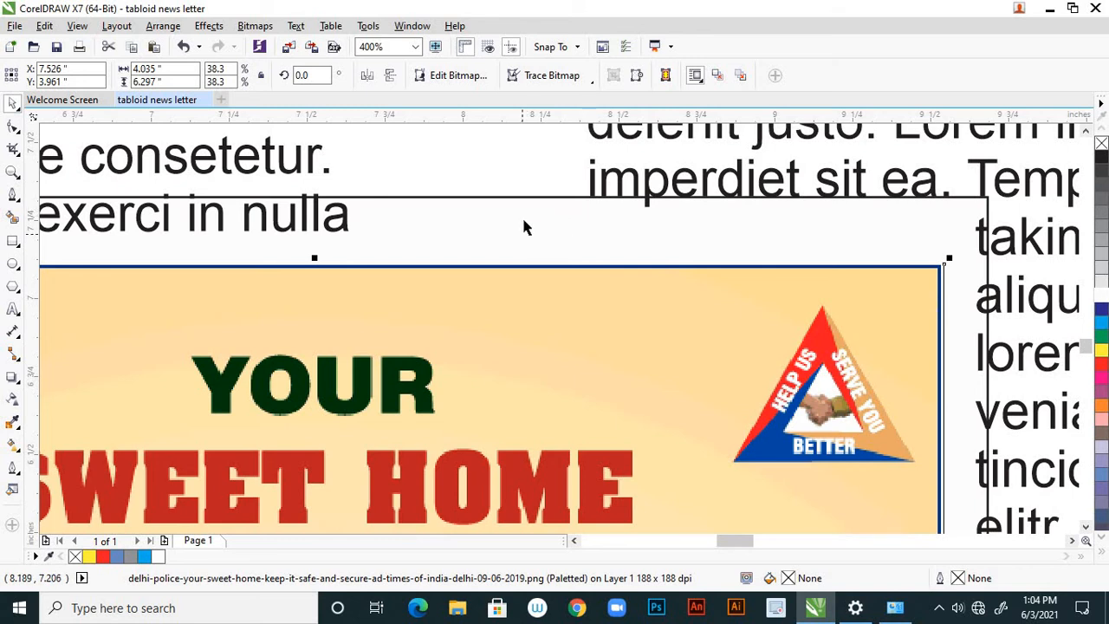
shift+click(538, 198)
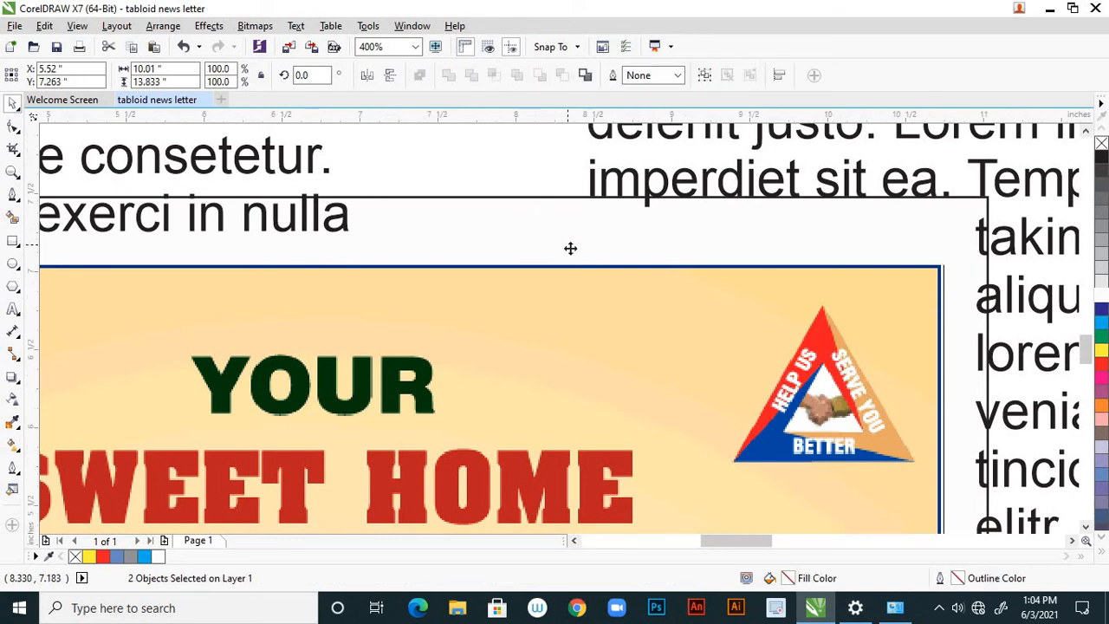
scroll(572, 247, down, 2)
scroll(620, 305, down, 2)
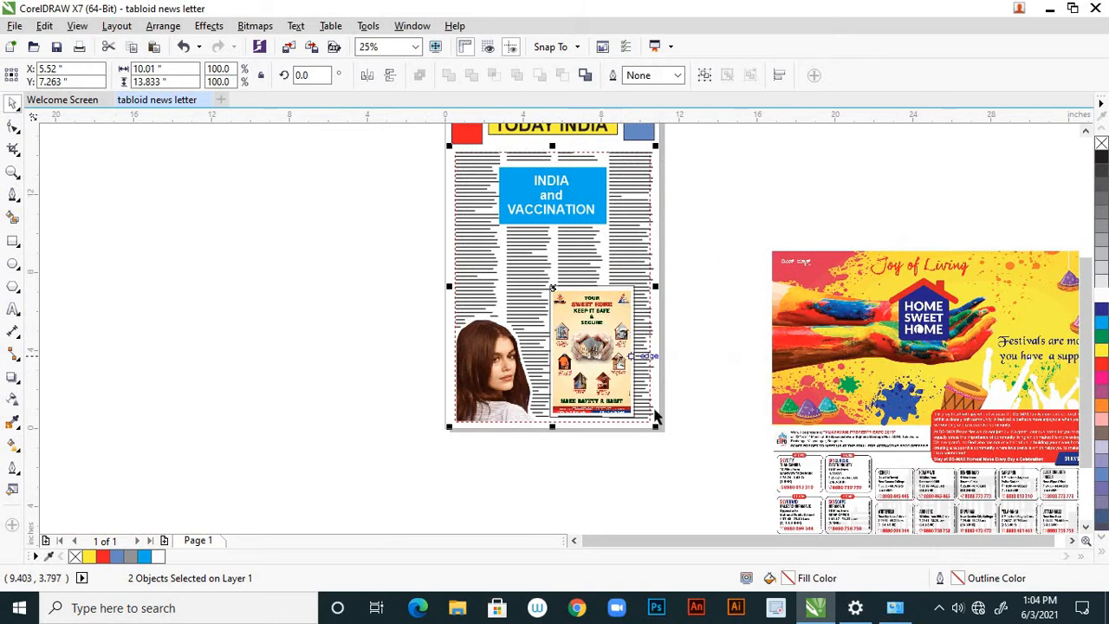
drag(620, 420, 653, 431)
key(ctrl+z)
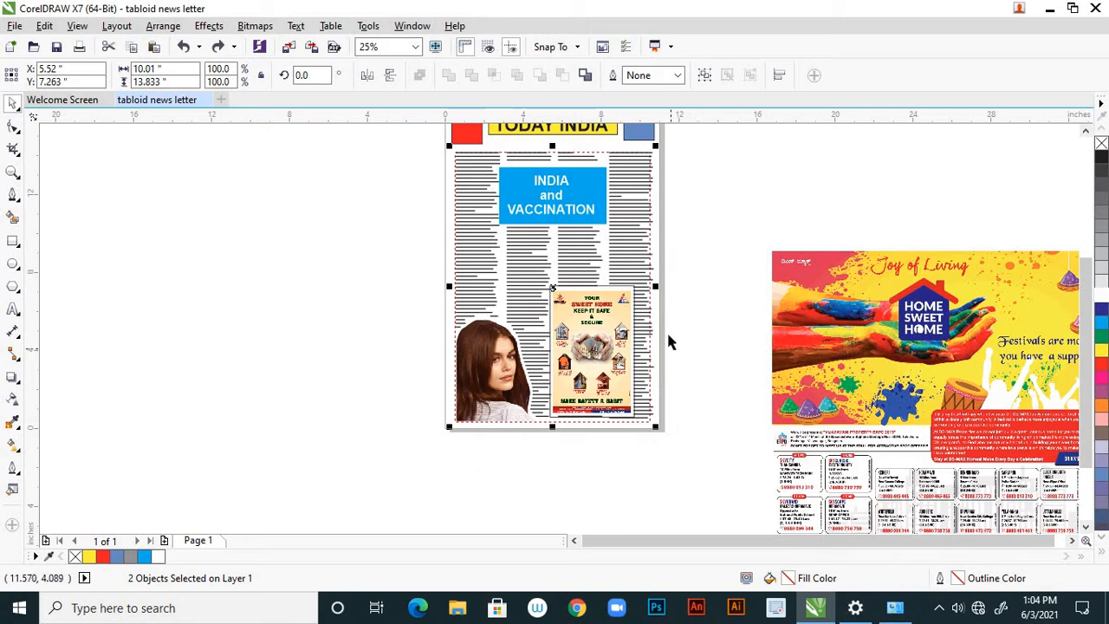
Try moving the Sweet Home safety ad about 2.6 inches right and 0.75 inch down off its white rectangle, and undo the move.
scroll(676, 324, up, 1)
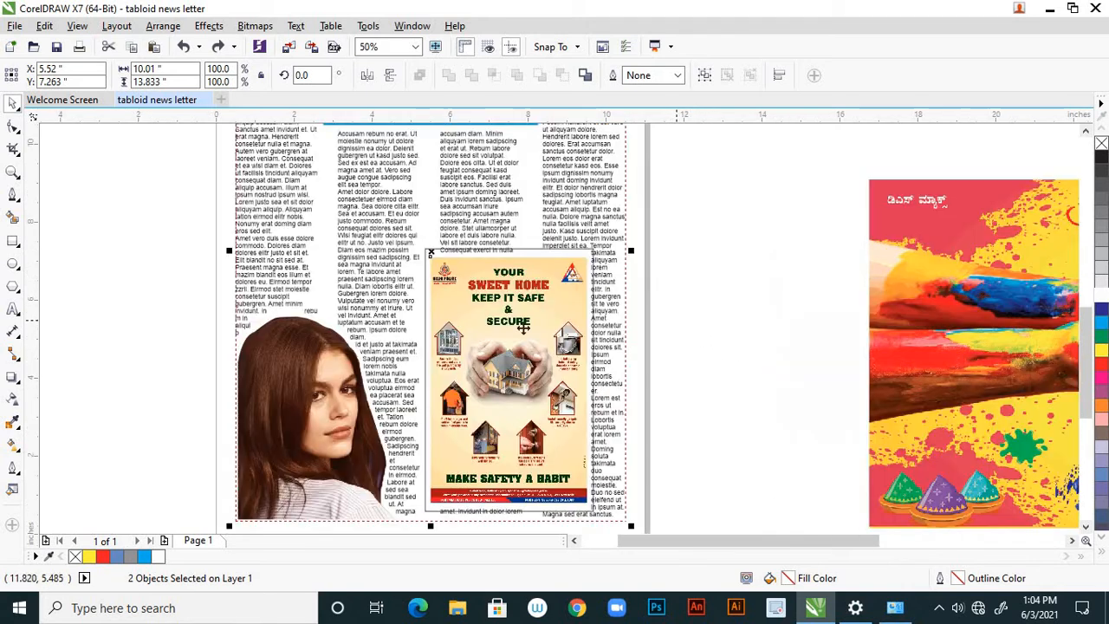
click(720, 332)
click(535, 319)
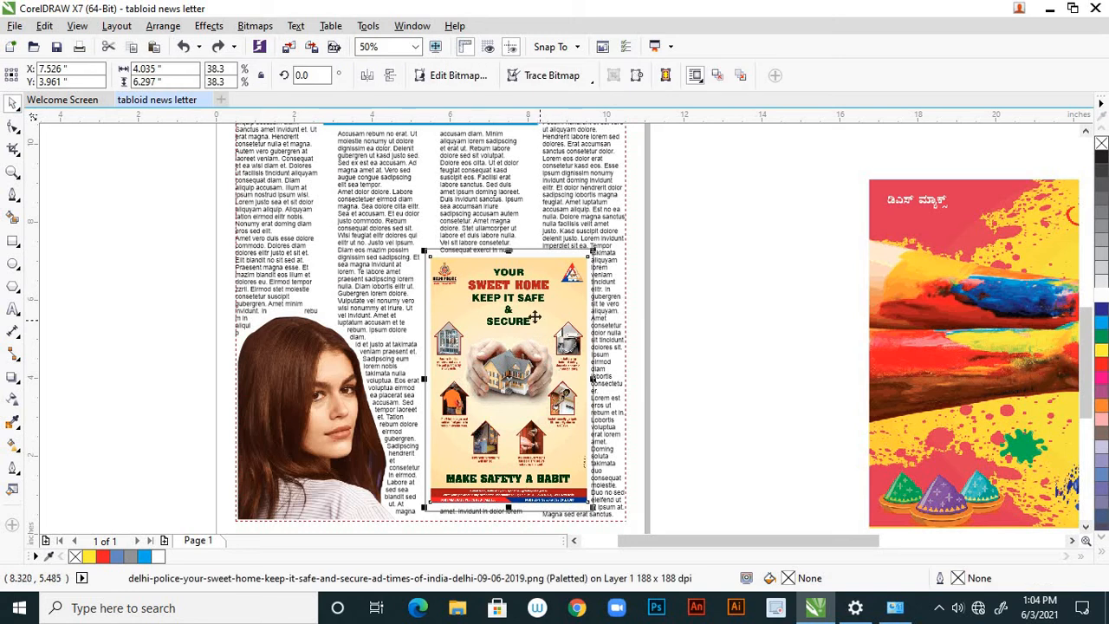
drag(535, 316, 635, 344)
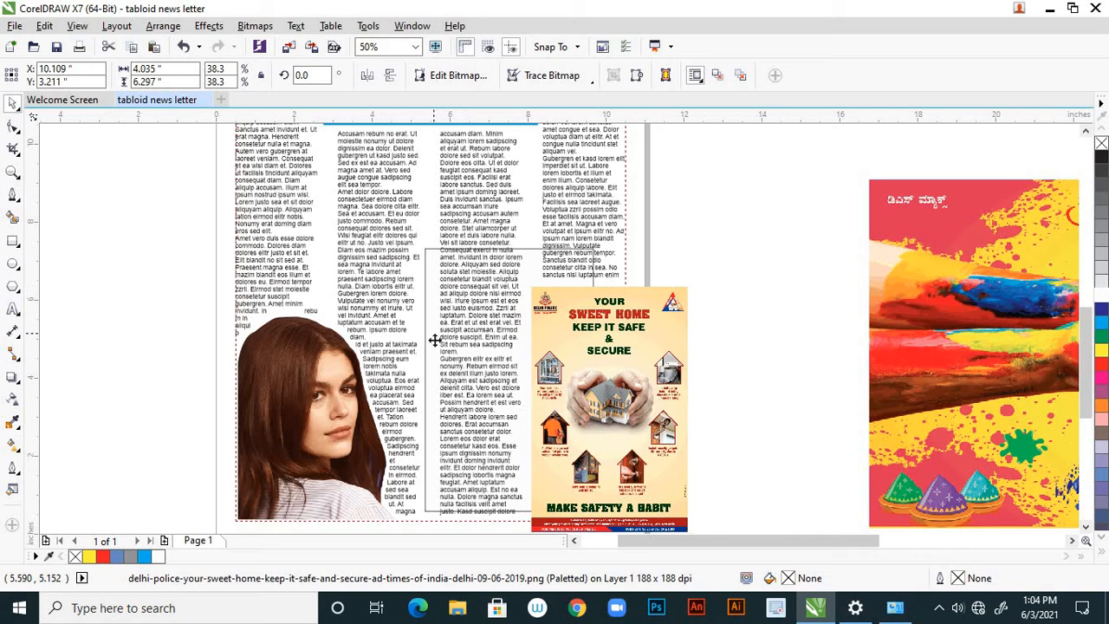
key(ctrl+z)
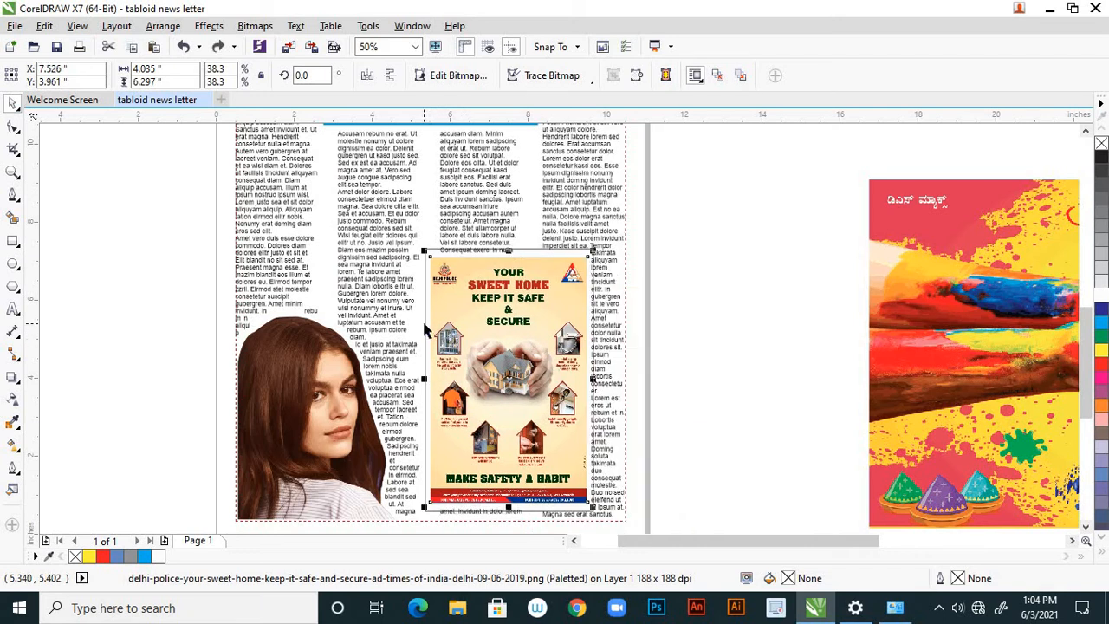
Try to select the white backing rectangle by its left edge beside the Sweet Home safety ad.
click(427, 325)
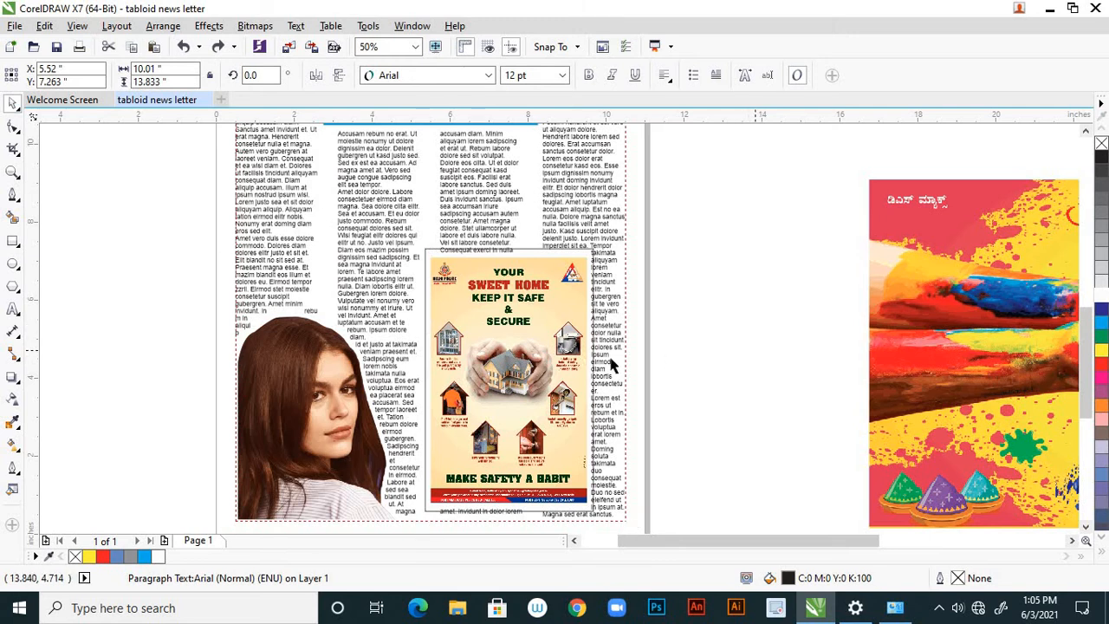
key(Escape)
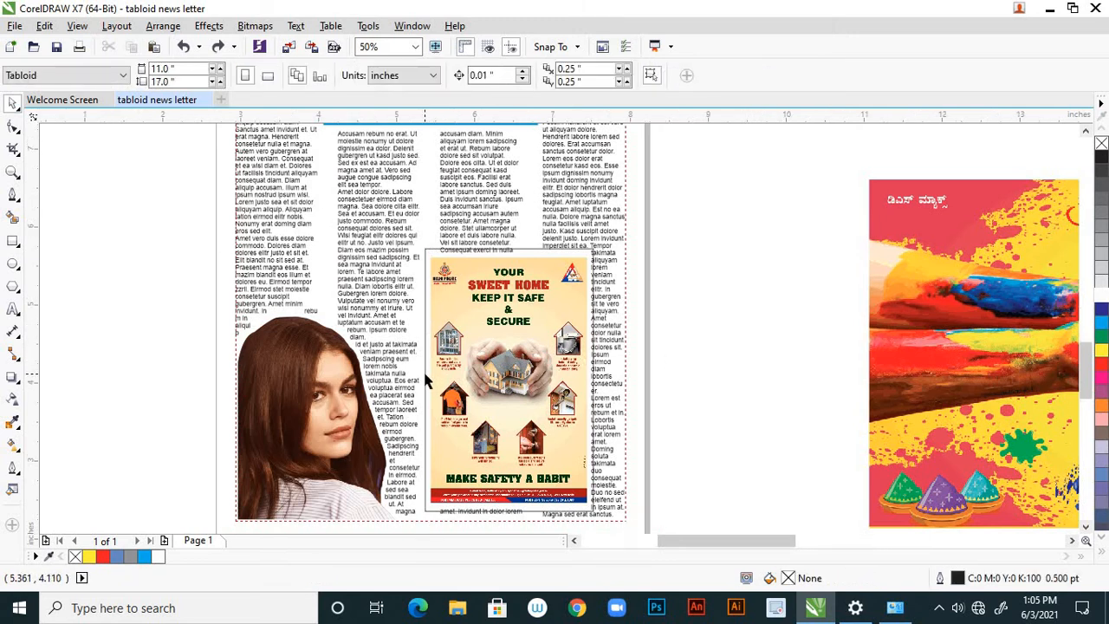
scroll(423, 369, up, 5)
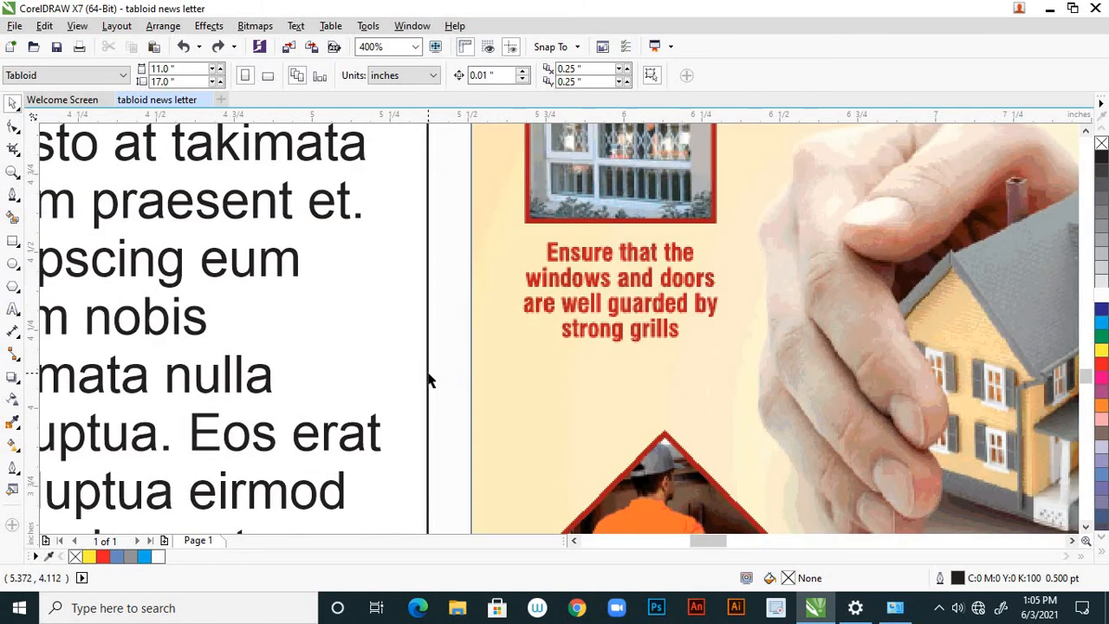
click(428, 374)
scroll(445, 378, down, 3)
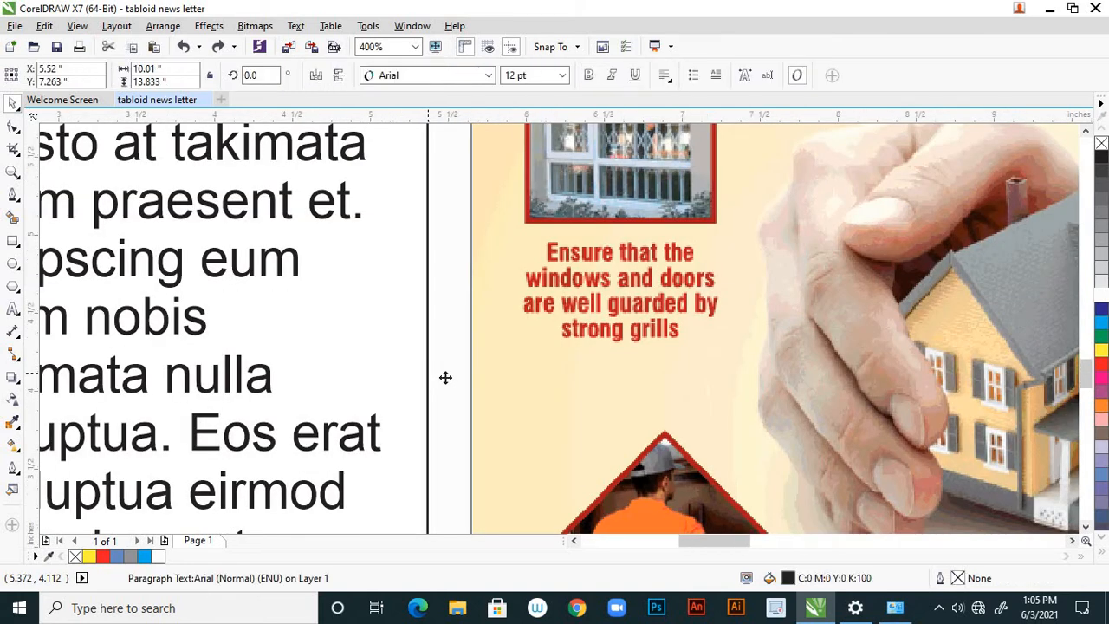
scroll(446, 378, down, 5)
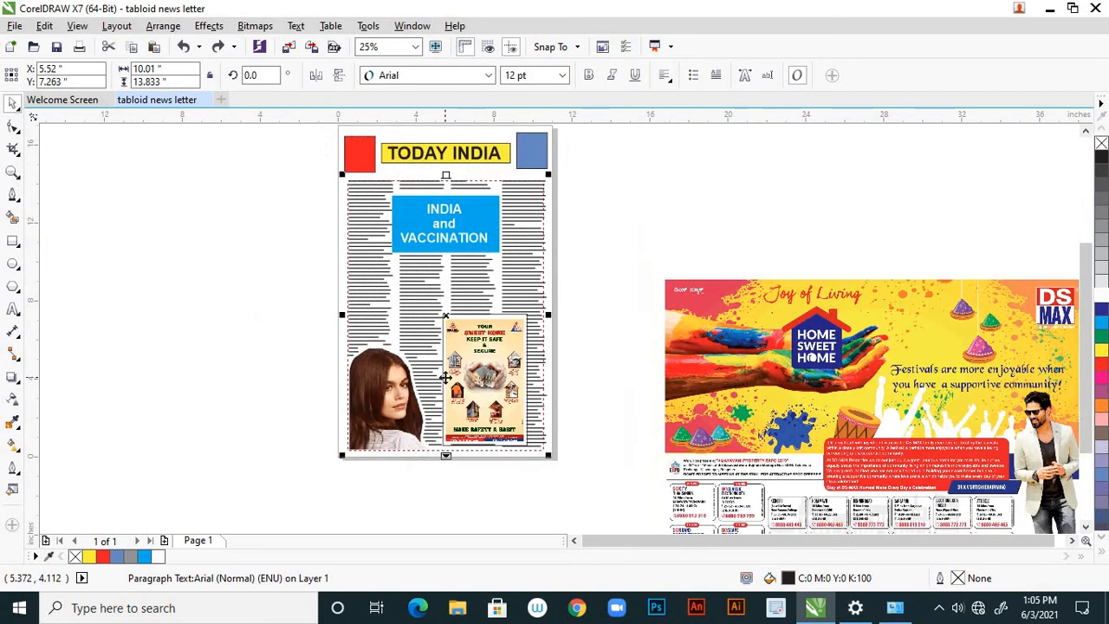
Examine the front page layout and the framing around the Sweet Home safety ad.
click(597, 378)
scroll(598, 343, down, 1)
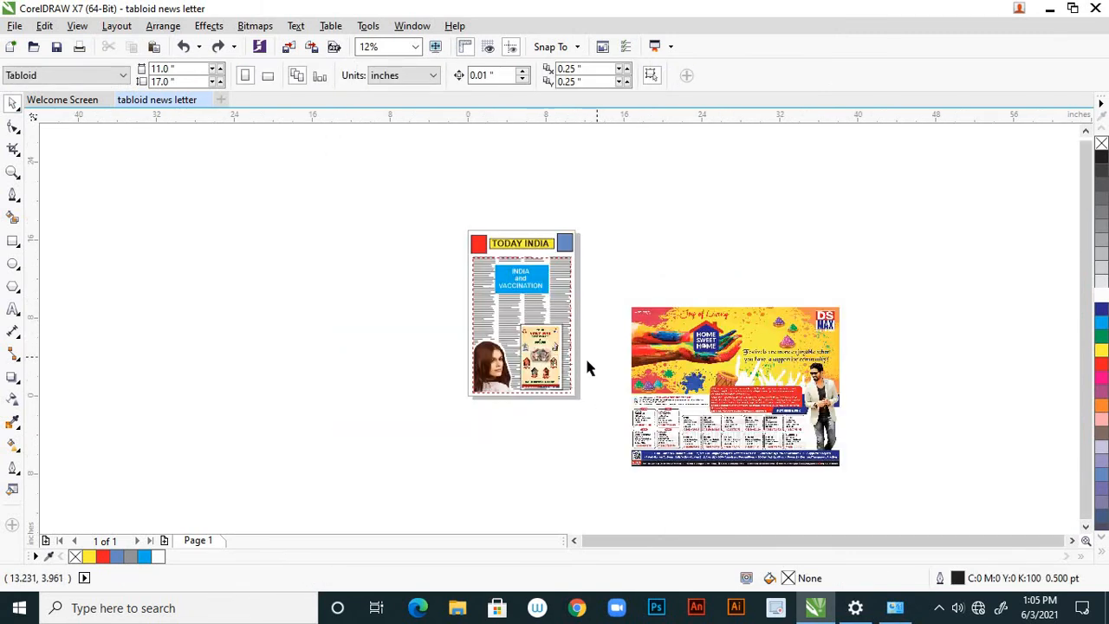
scroll(585, 363, up, 4)
scroll(686, 328, down, 1)
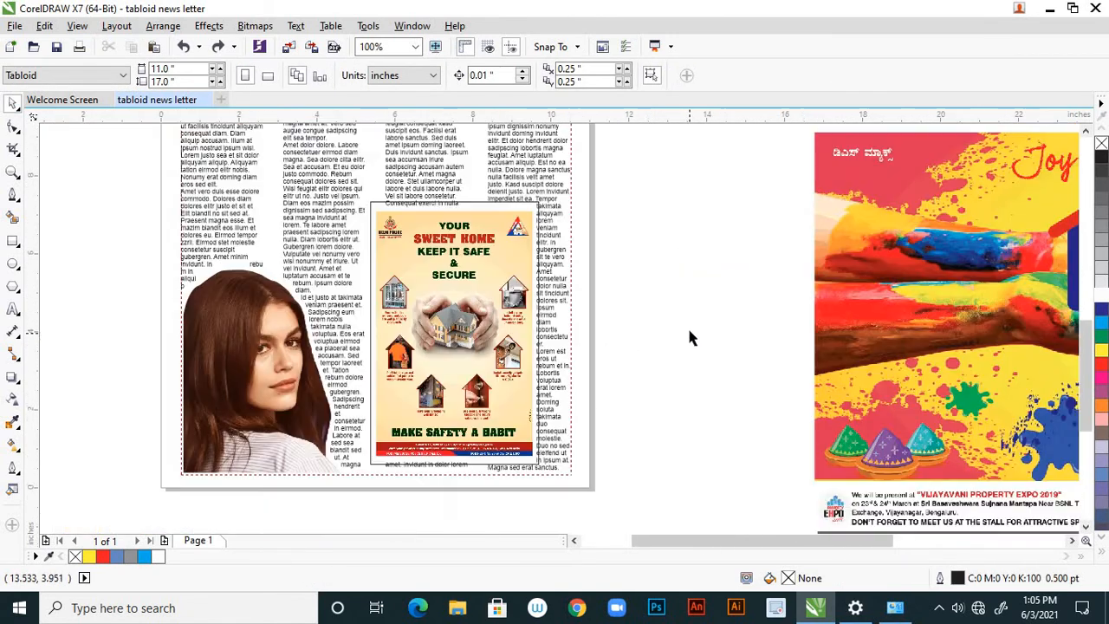
scroll(652, 355, down, 1)
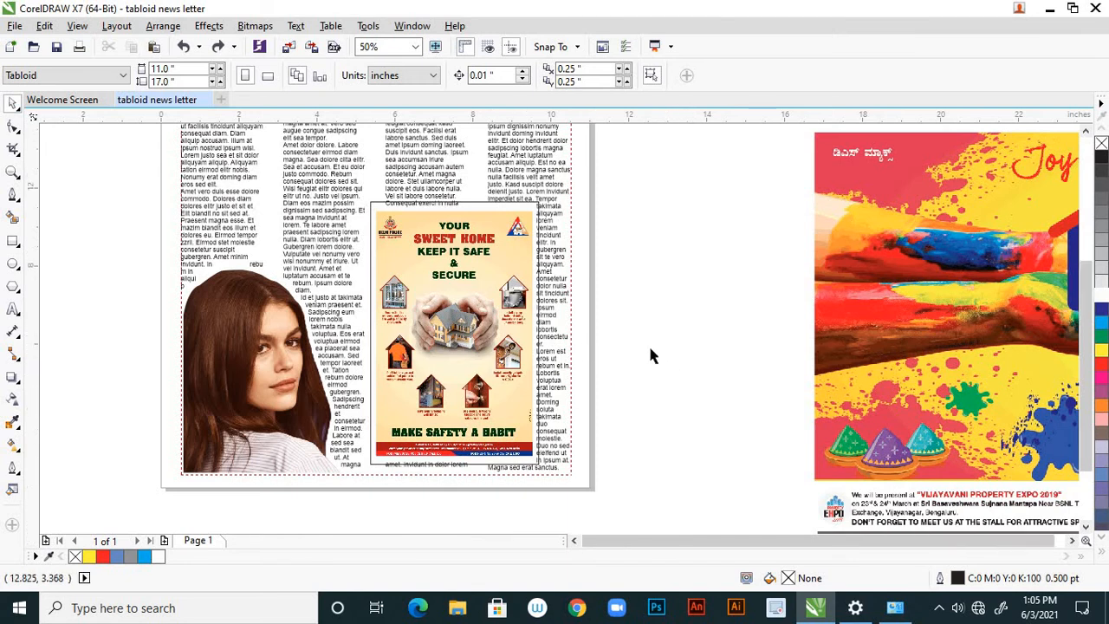
scroll(651, 355, down, 1)
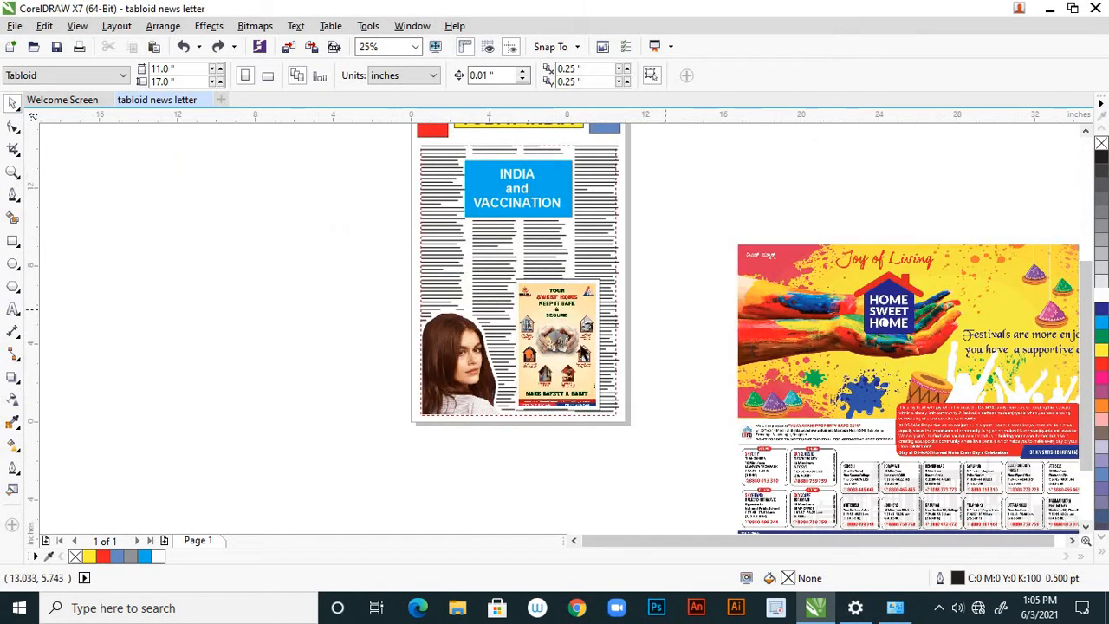
scroll(583, 348, down, 2)
scroll(577, 306, up, 2)
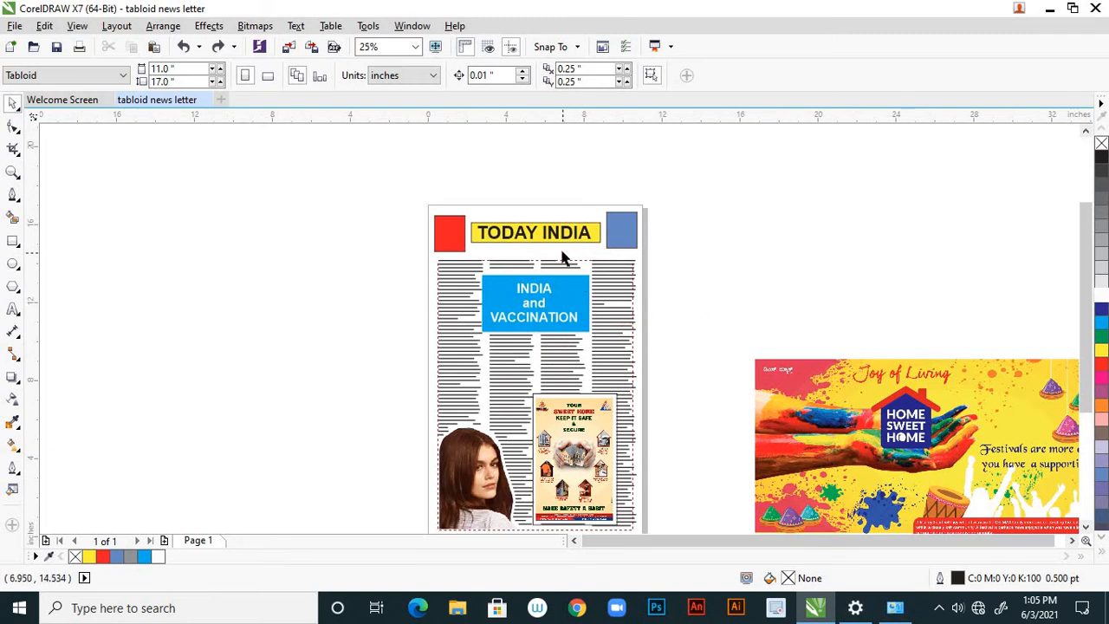
scroll(562, 257, down, 1)
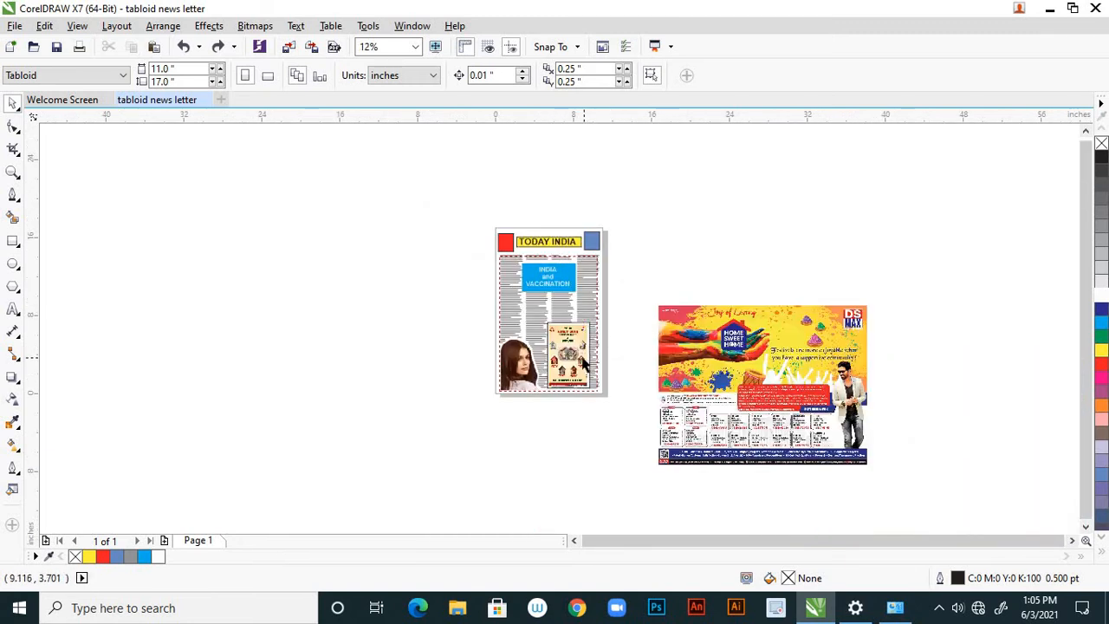
Set the outline of the white rectangle around the Sweet Home safety ad to None and send it to the back of the layer.
scroll(589, 364, up, 2)
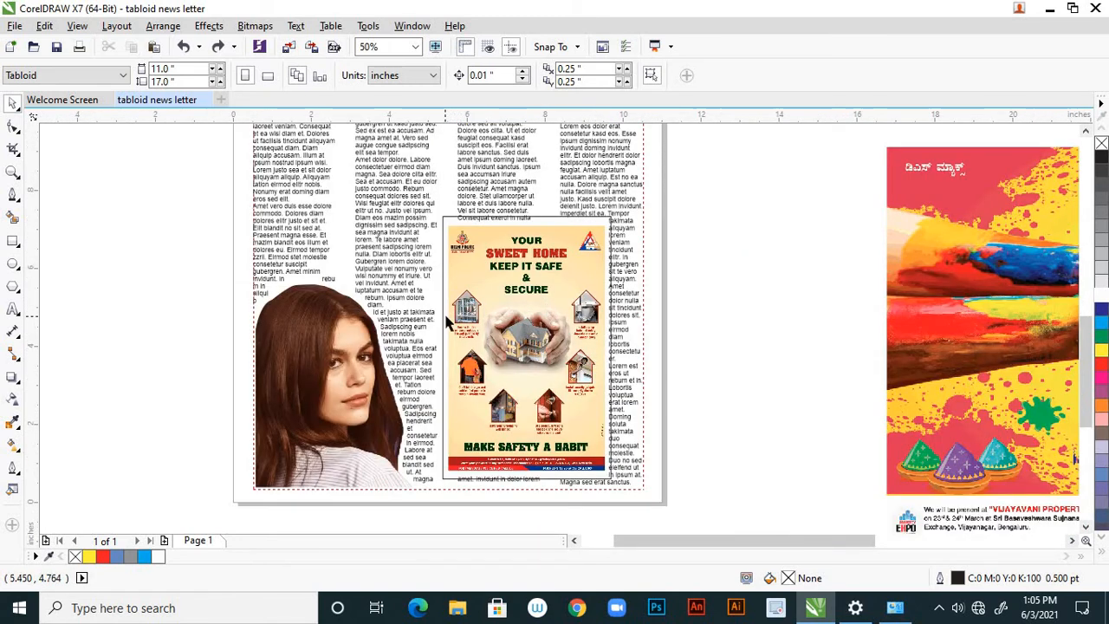
click(432, 374)
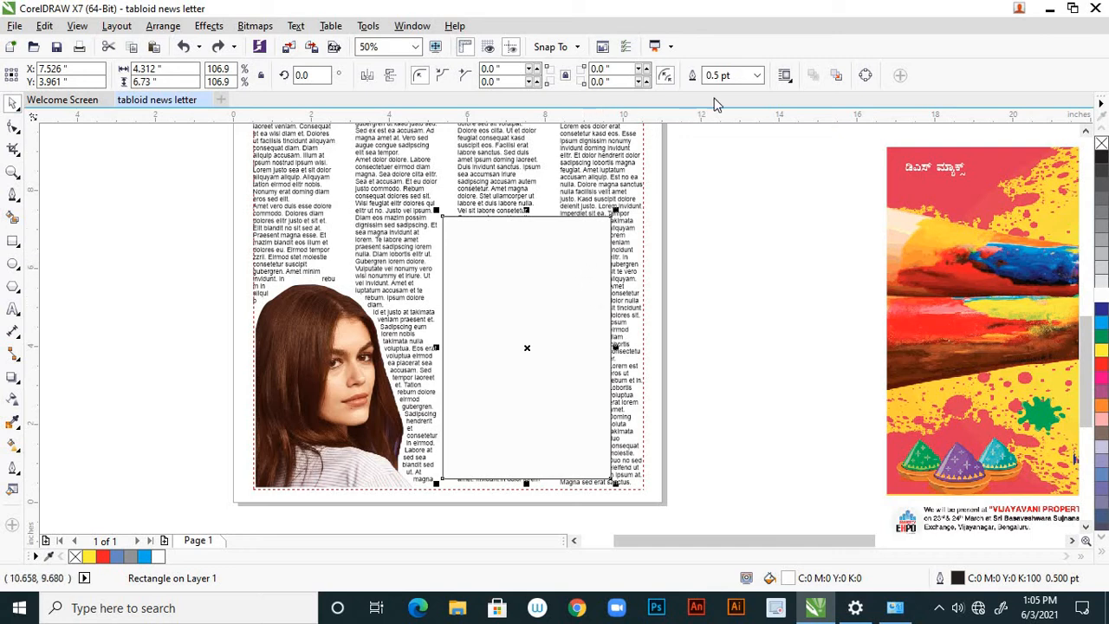
click(758, 76)
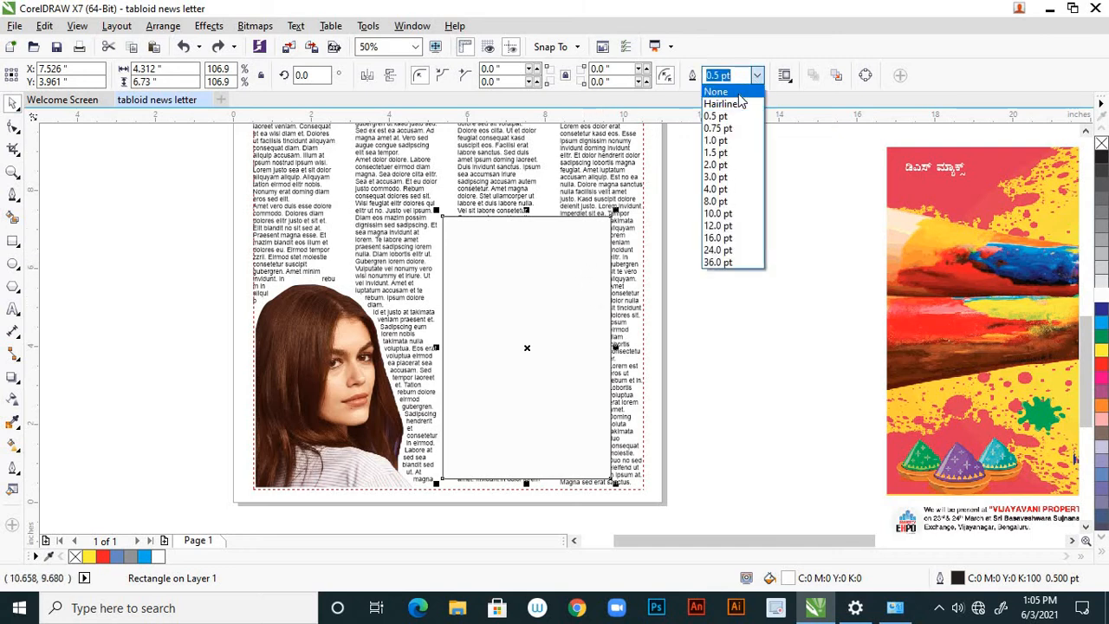
click(739, 92)
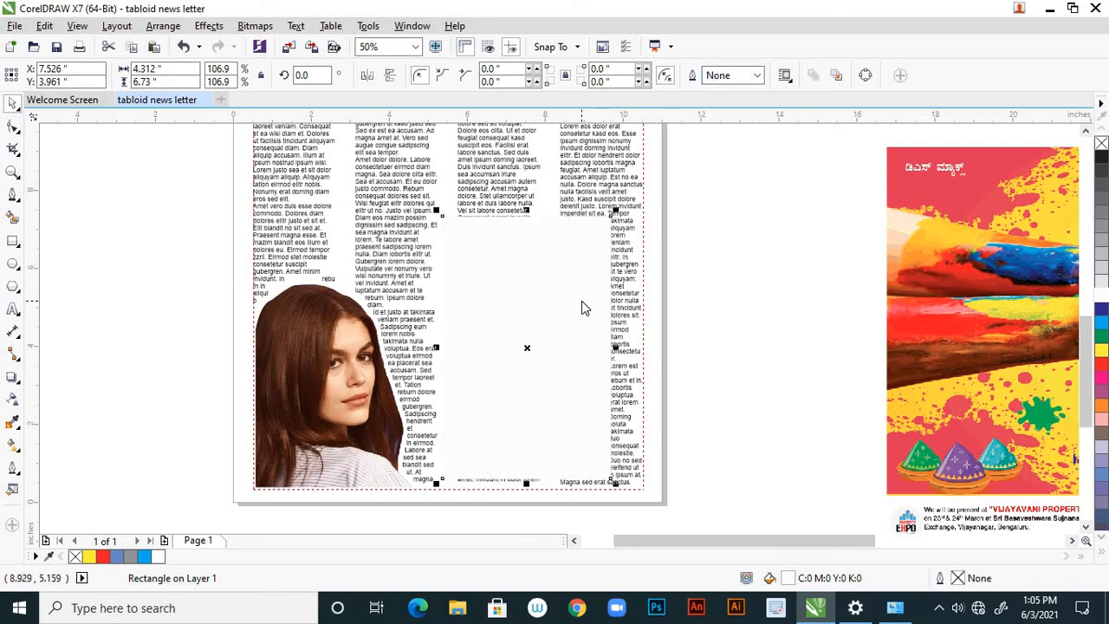
right_click(582, 303)
mouse_move(745, 411)
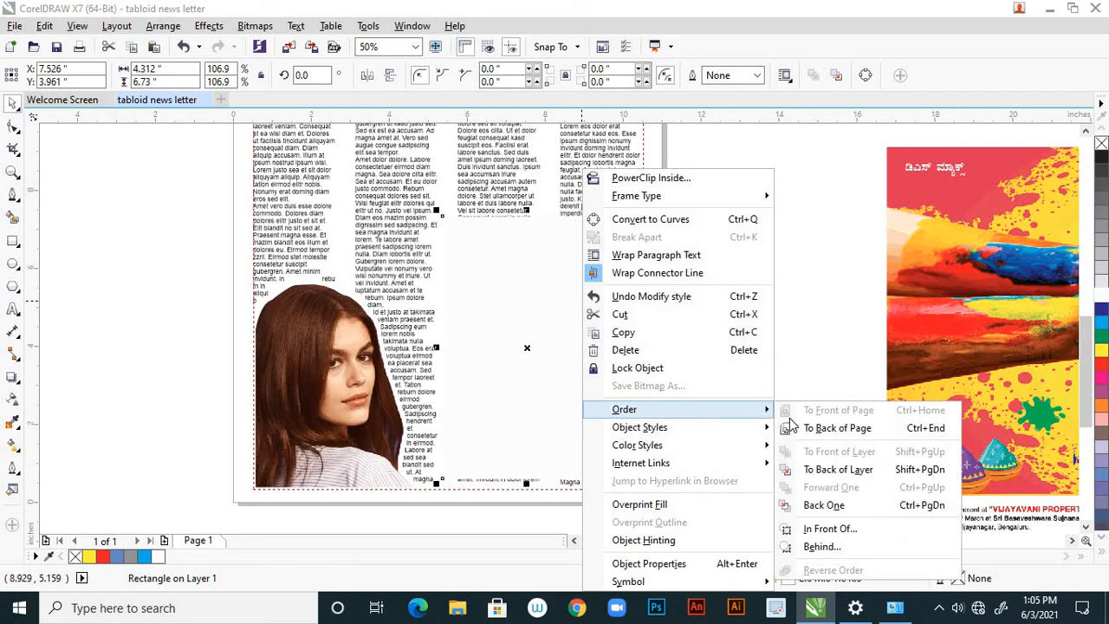
click(822, 476)
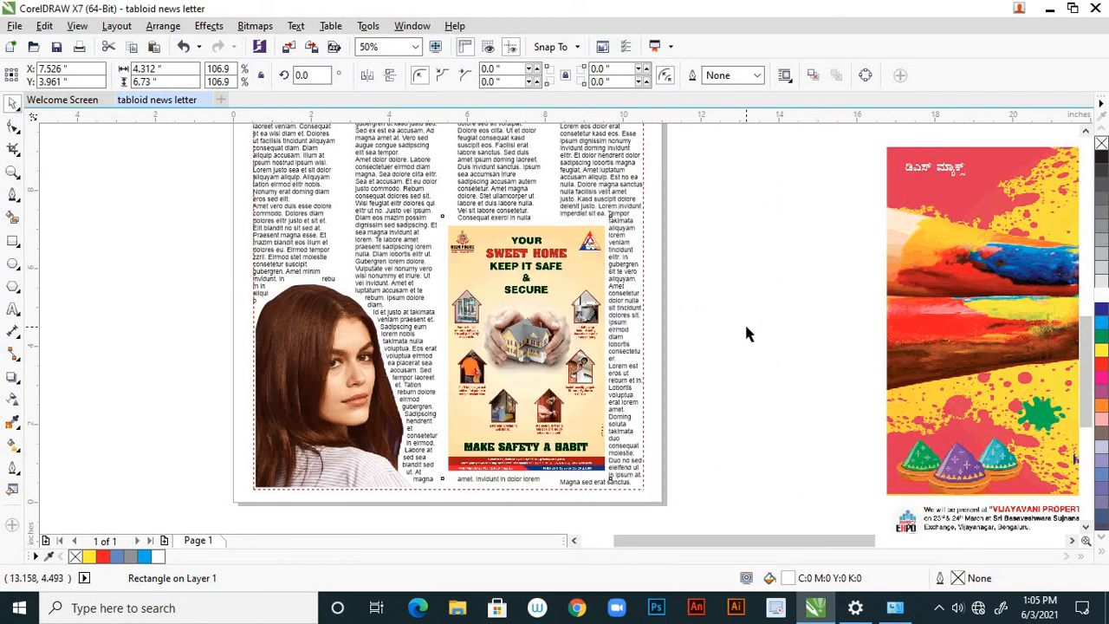
click(744, 322)
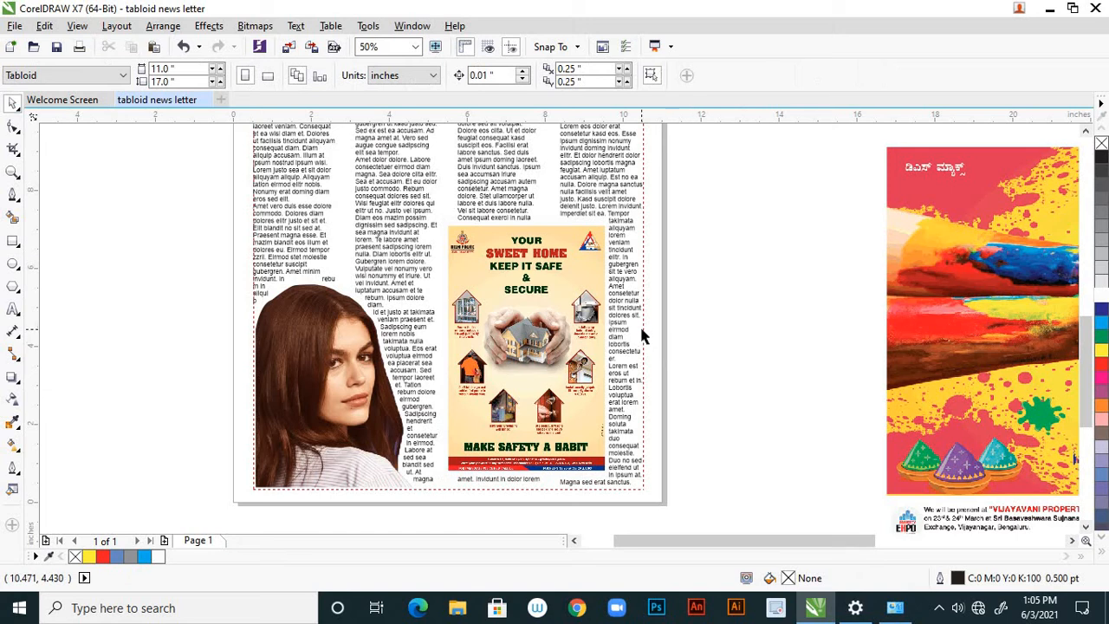
click(579, 219)
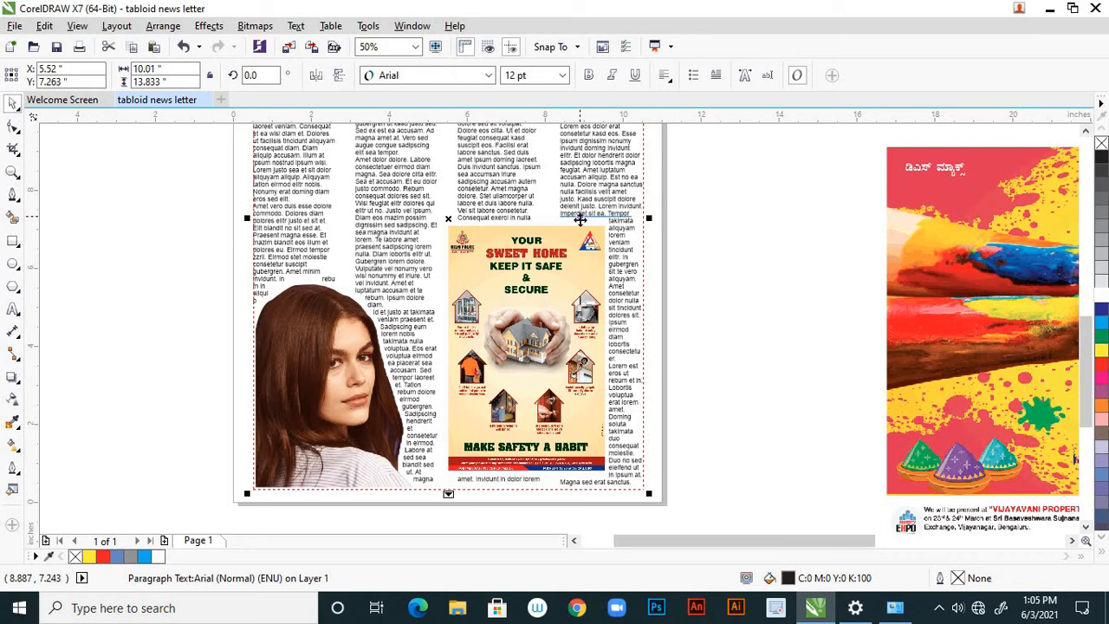
scroll(617, 333, down, 2)
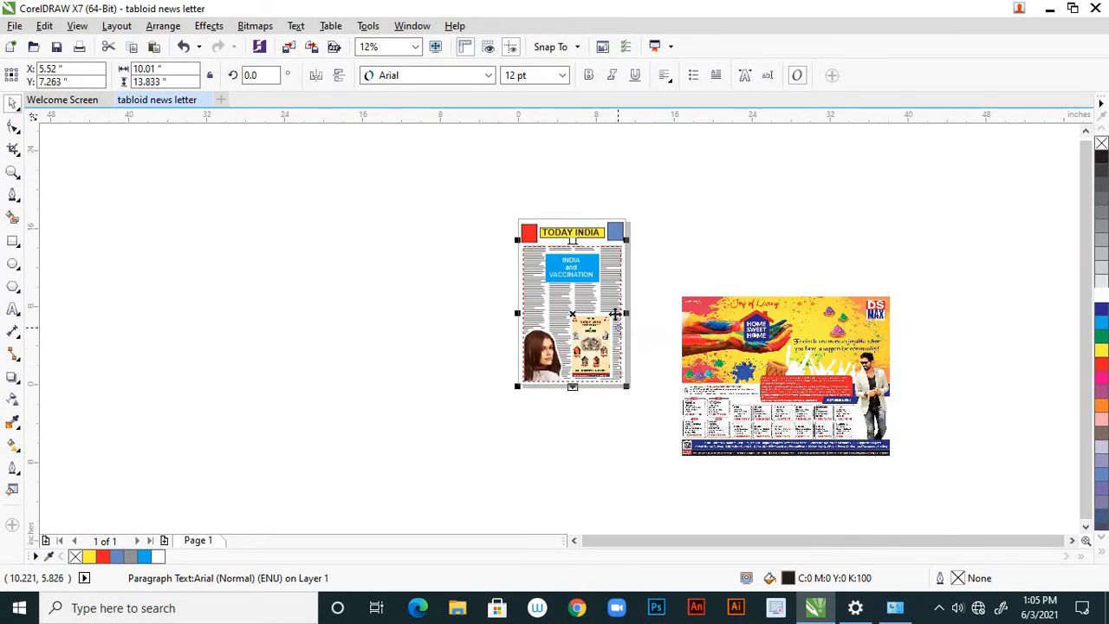
scroll(613, 313, up, 1)
scroll(612, 314, up, 2)
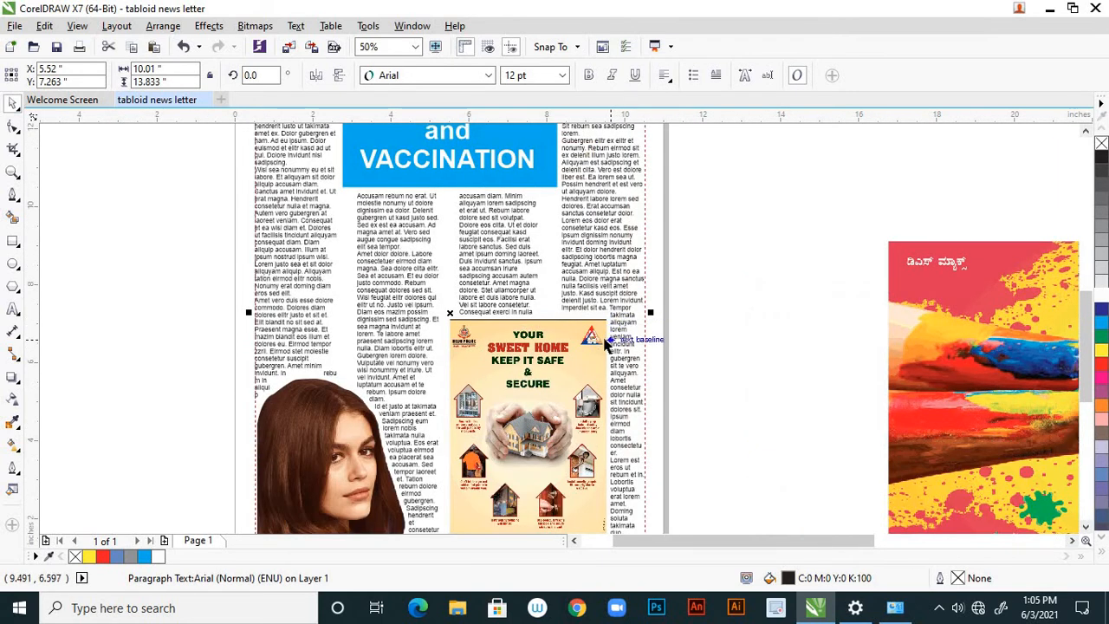
Undo sending the white rectangle to the back, and move the rectangle and the Sweet Home safety ad off the page.
key(ctrl+z)
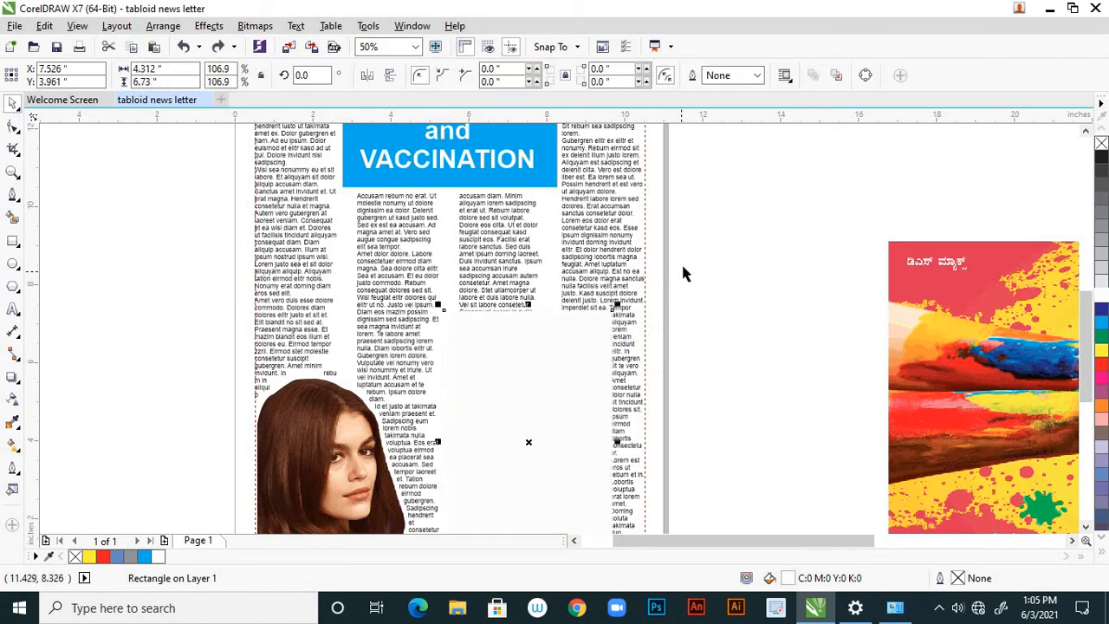
scroll(682, 274, down, 1)
drag(619, 321, 293, 338)
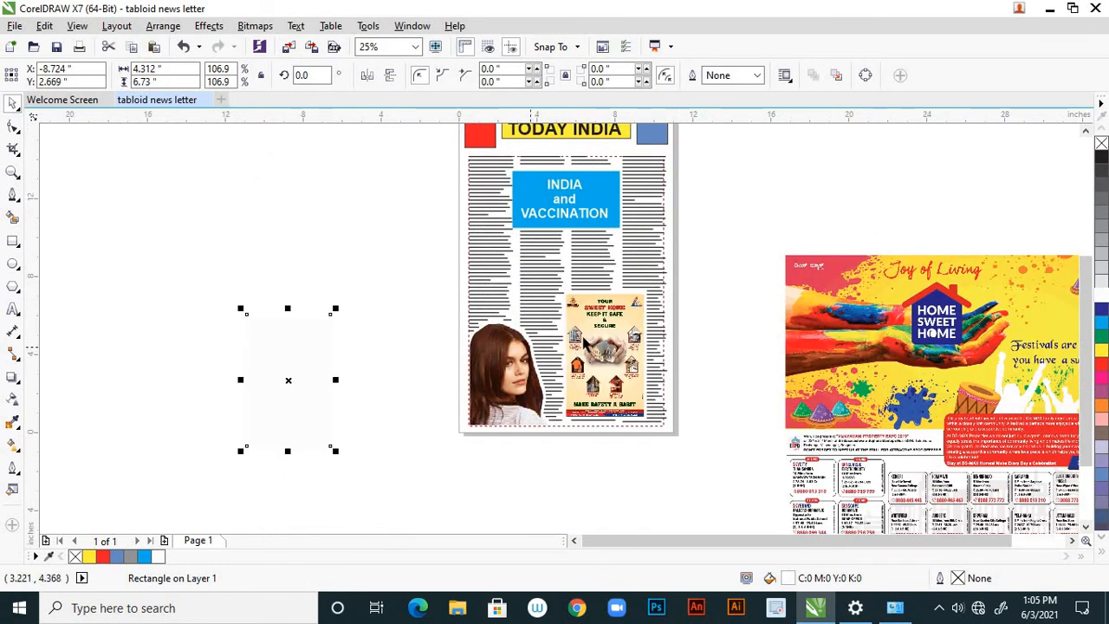
click(604, 330)
drag(604, 330, 407, 397)
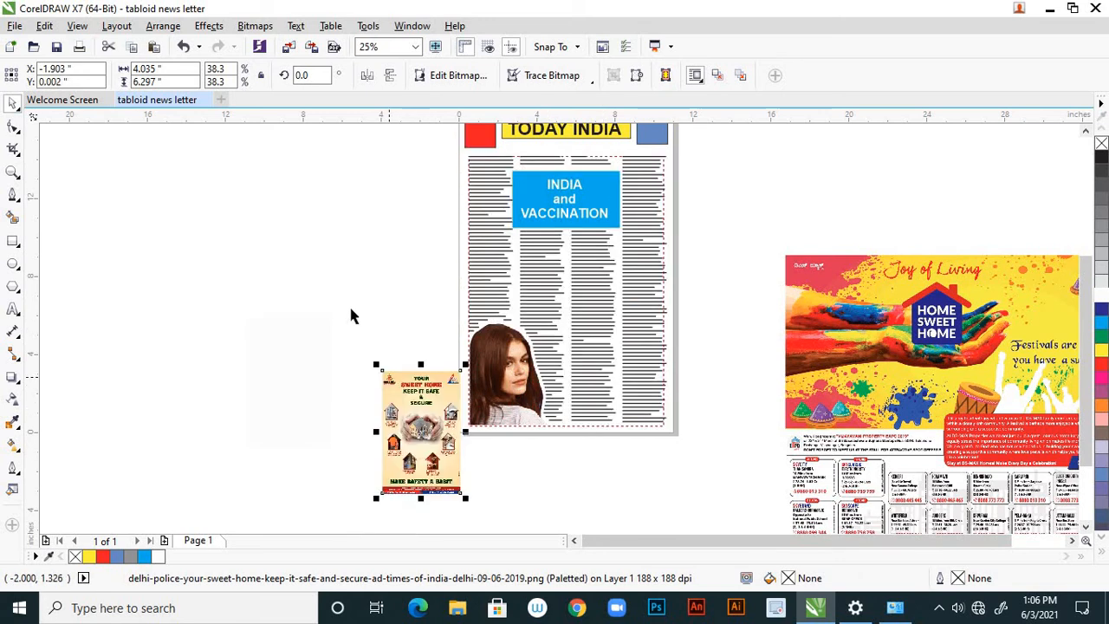
Fill the white backing rectangle beside the page with yellow and move the Sweet Home safety ad onto it.
click(296, 371)
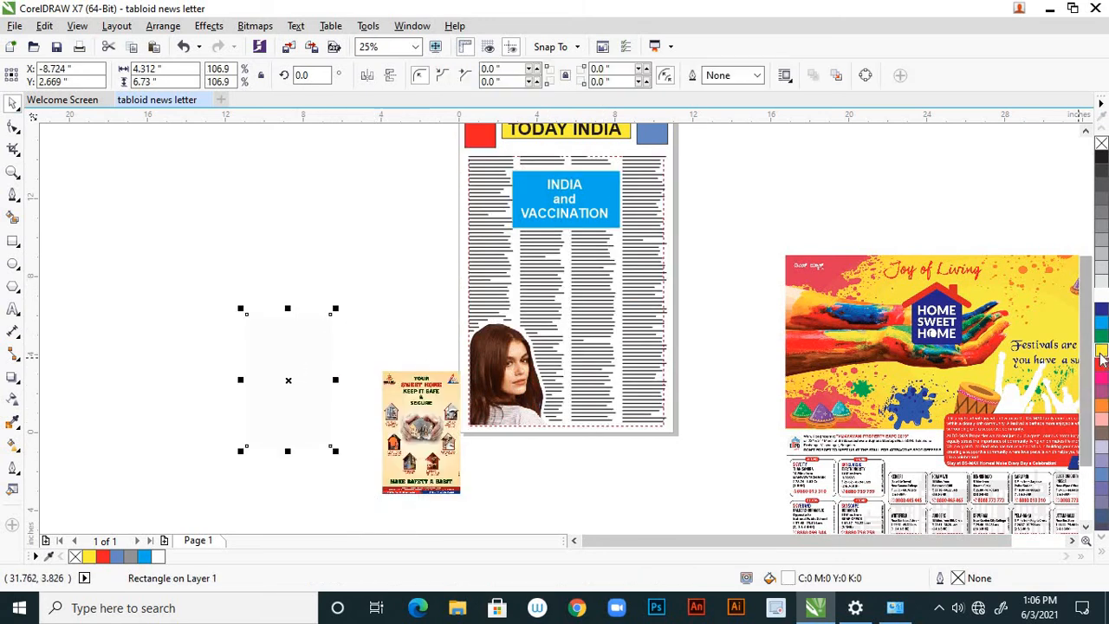
click(1101, 352)
mouse_move(417, 417)
mouse_down()
mouse_move(285, 362)
mouse_move(274, 371)
mouse_up()
scroll(270, 371, up, 3)
scroll(448, 344, down, 3)
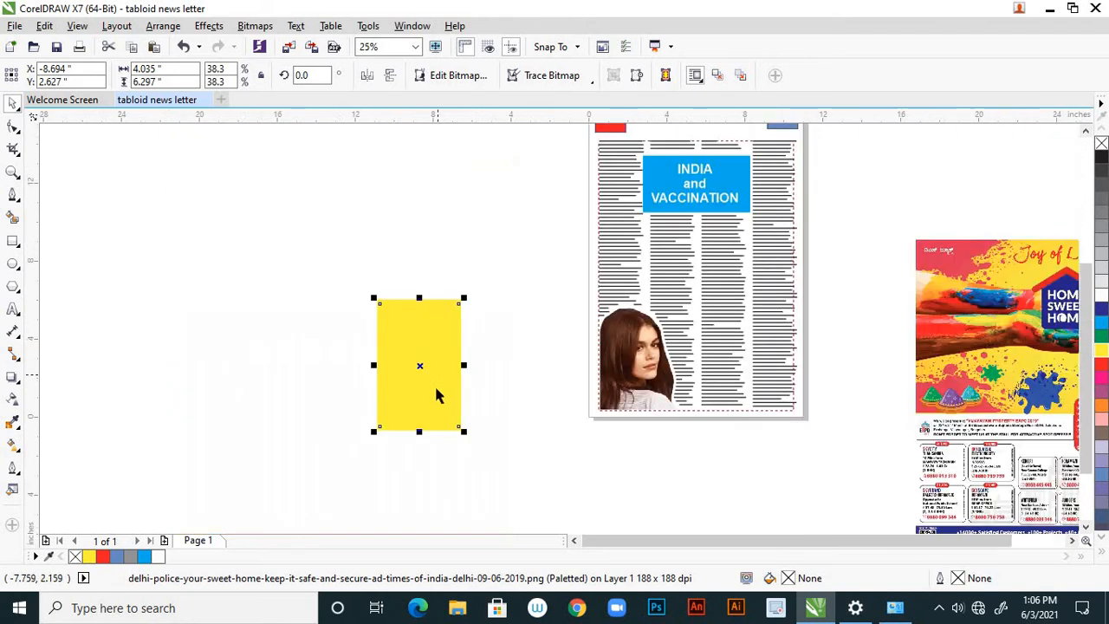
Send the yellow rectangle to the back of the layer, behind the Sweet Home safety ad.
right_click(440, 408)
mouse_move(607, 409)
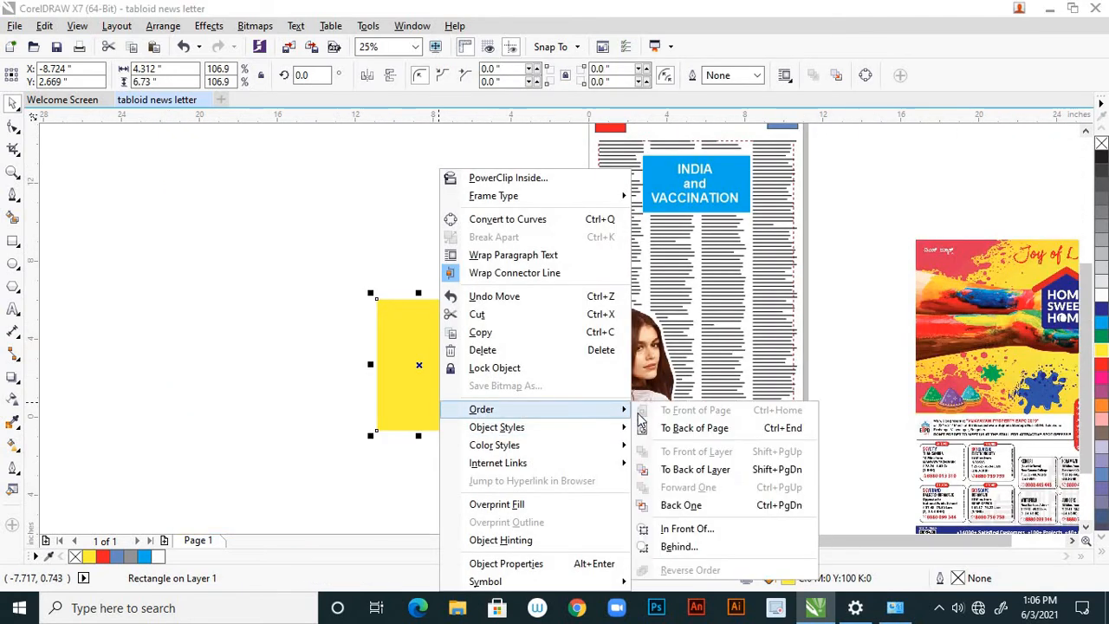
click(700, 470)
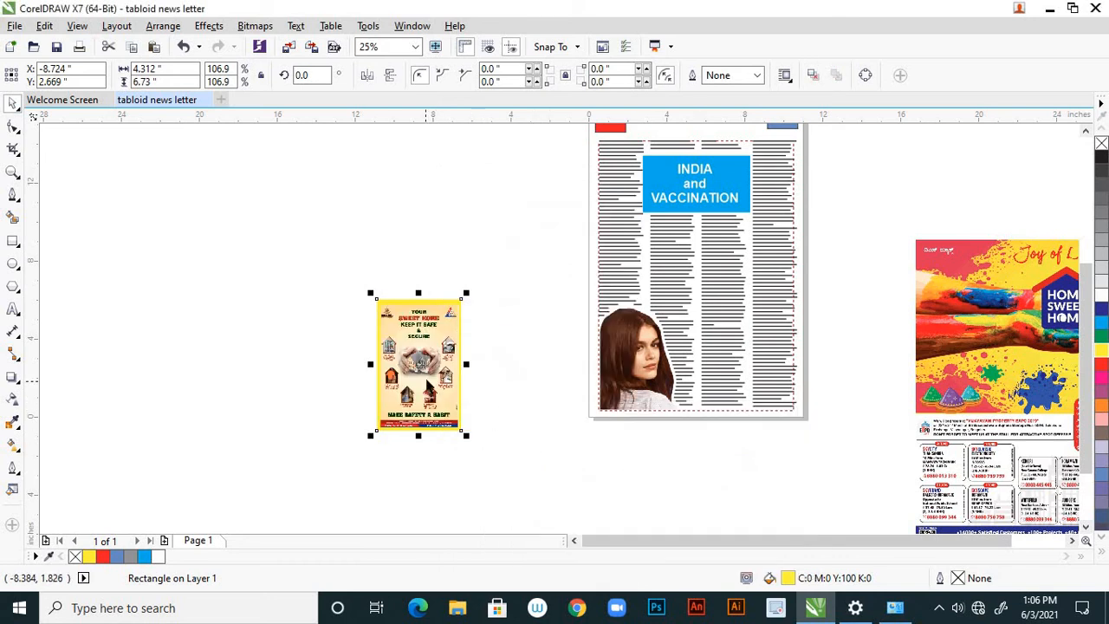
Stretch the yellow rectangle's right edge to make it about 4.39 inches wide around the Sweet Home safety ad.
scroll(427, 387, up, 1)
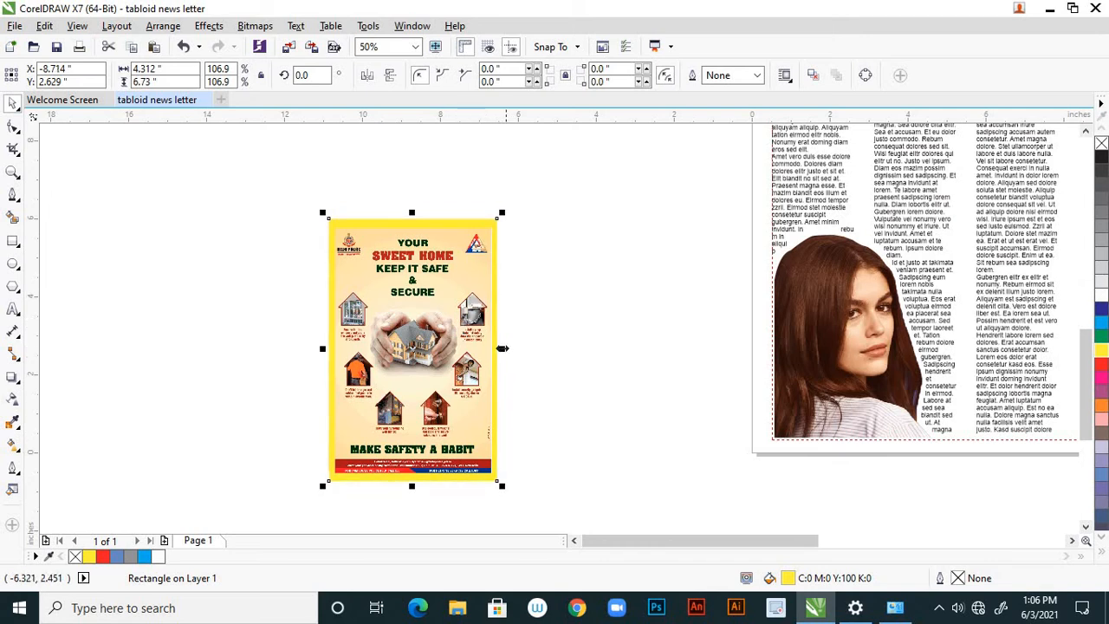
drag(502, 348, 516, 355)
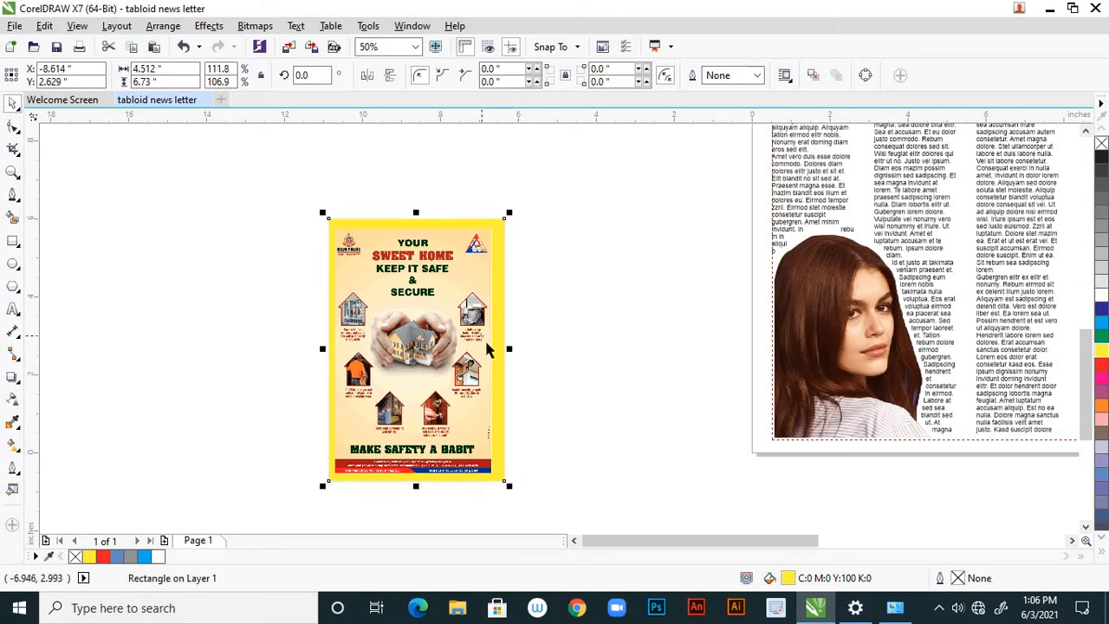
scroll(537, 370, up, 2)
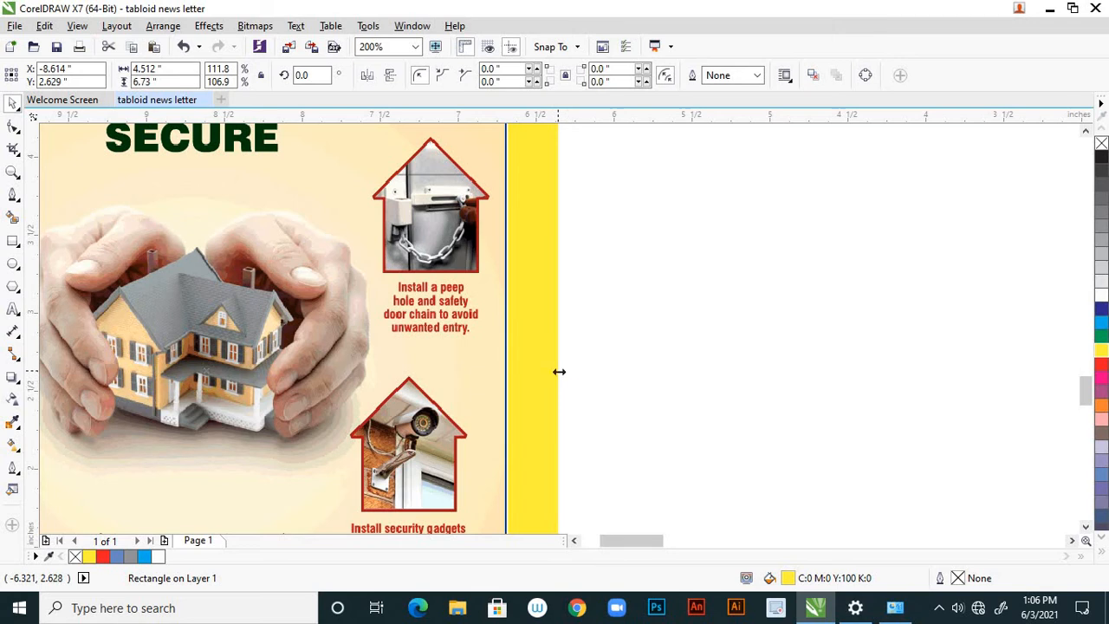
drag(560, 371, 550, 373)
click(598, 385)
scroll(565, 381, down, 3)
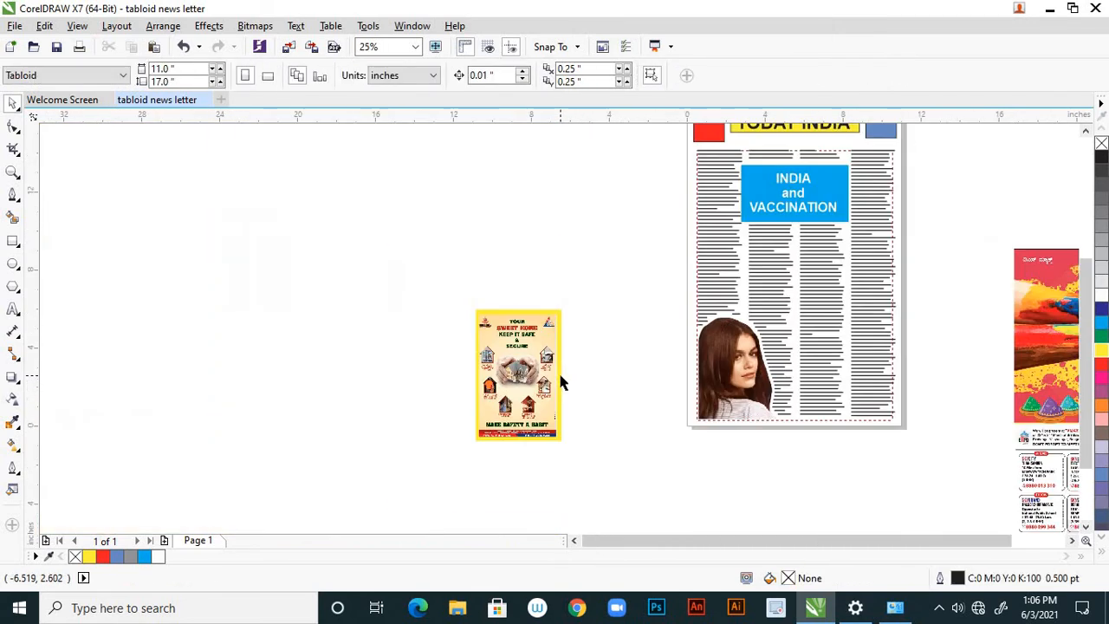
Nudge the yellow rectangle 0.02 inch left to even out the border around the Sweet Home safety ad.
scroll(544, 411, up, 1)
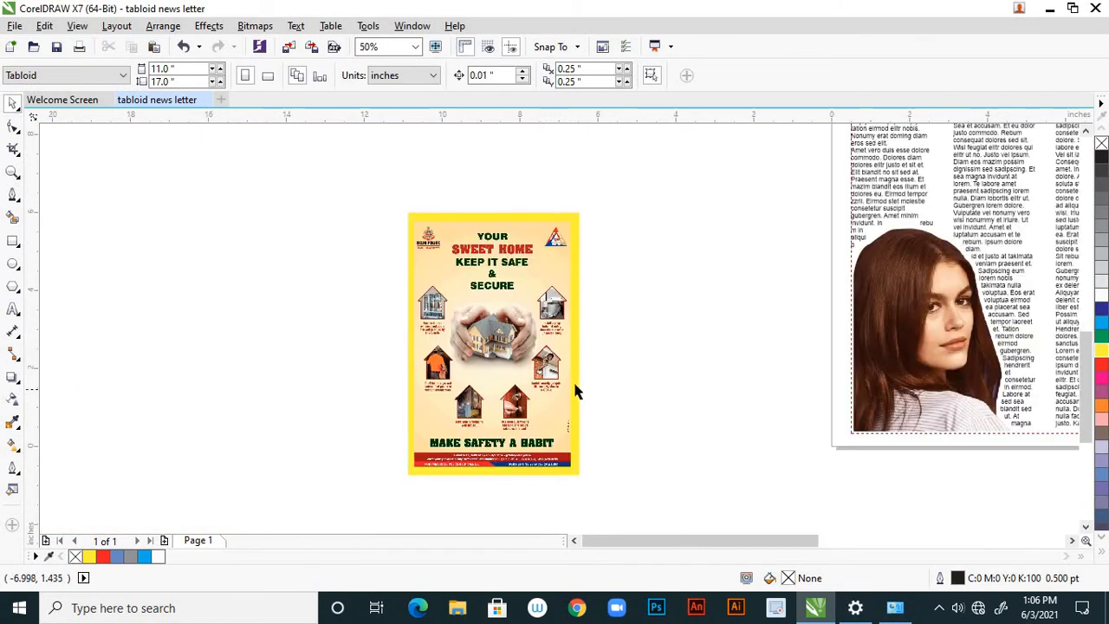
click(575, 390)
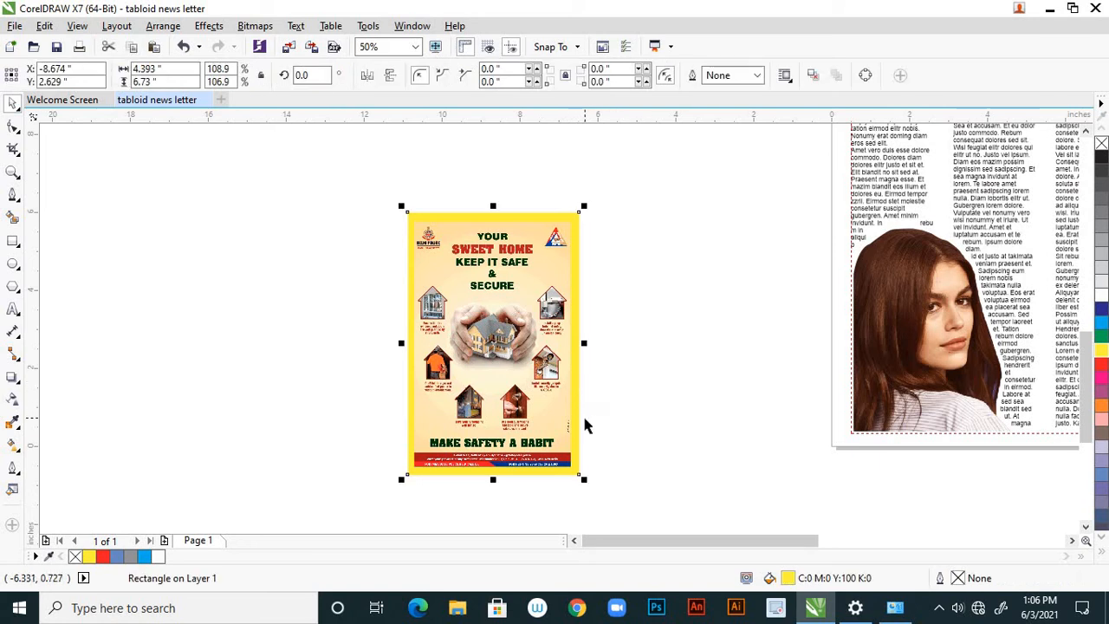
key(Left)
key(Left)
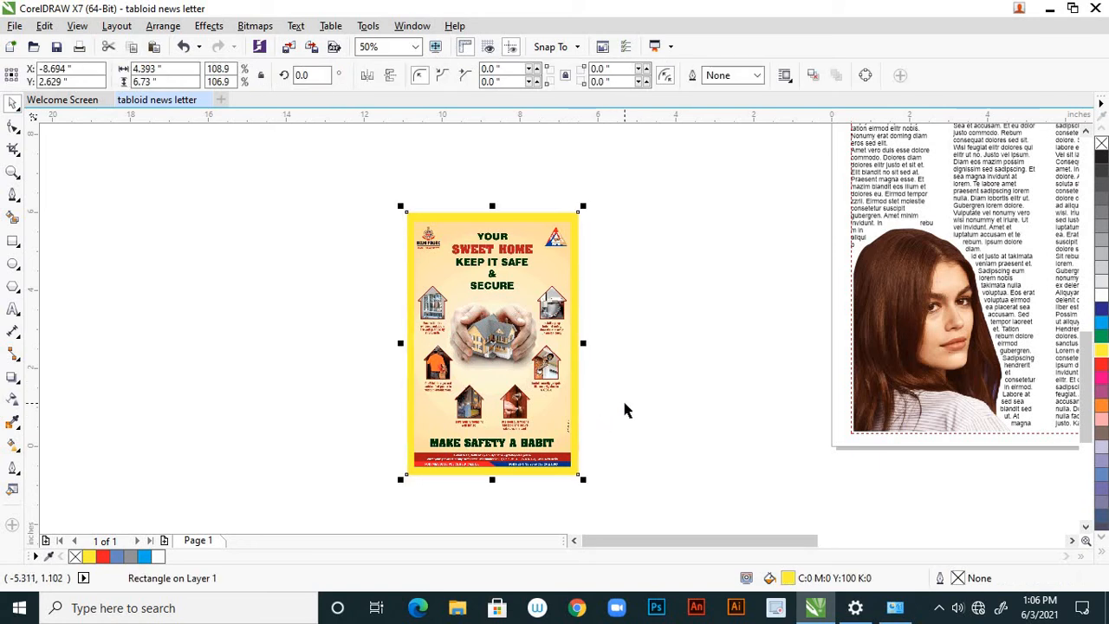
click(629, 410)
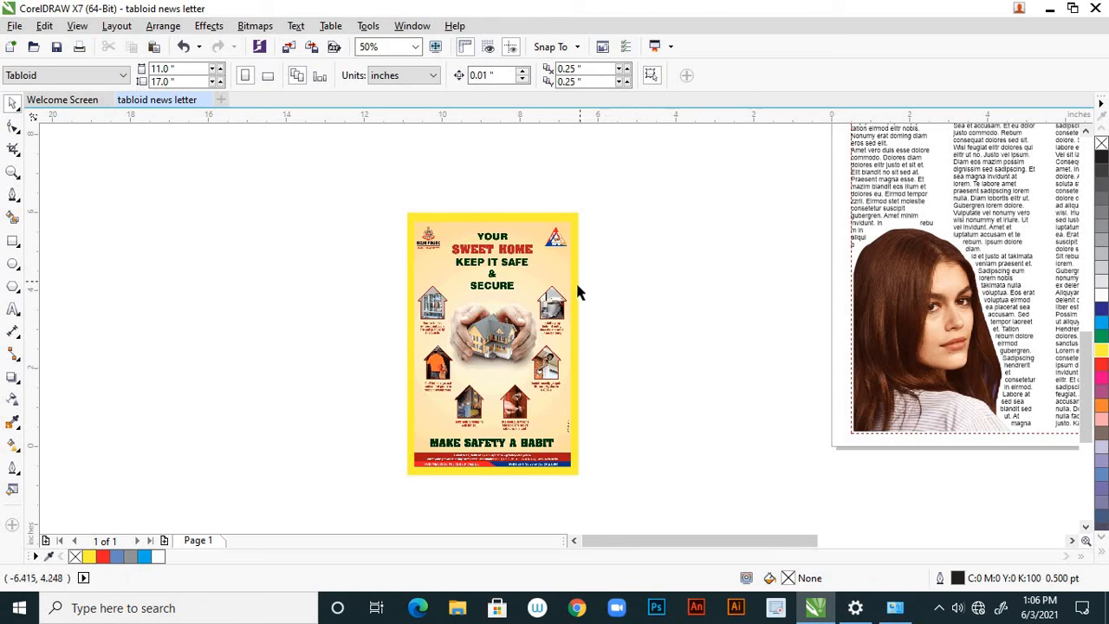
Group the yellow rectangle with the Sweet Home safety ad and move the group about 3.4 inches left and 0.67 inch down.
click(577, 285)
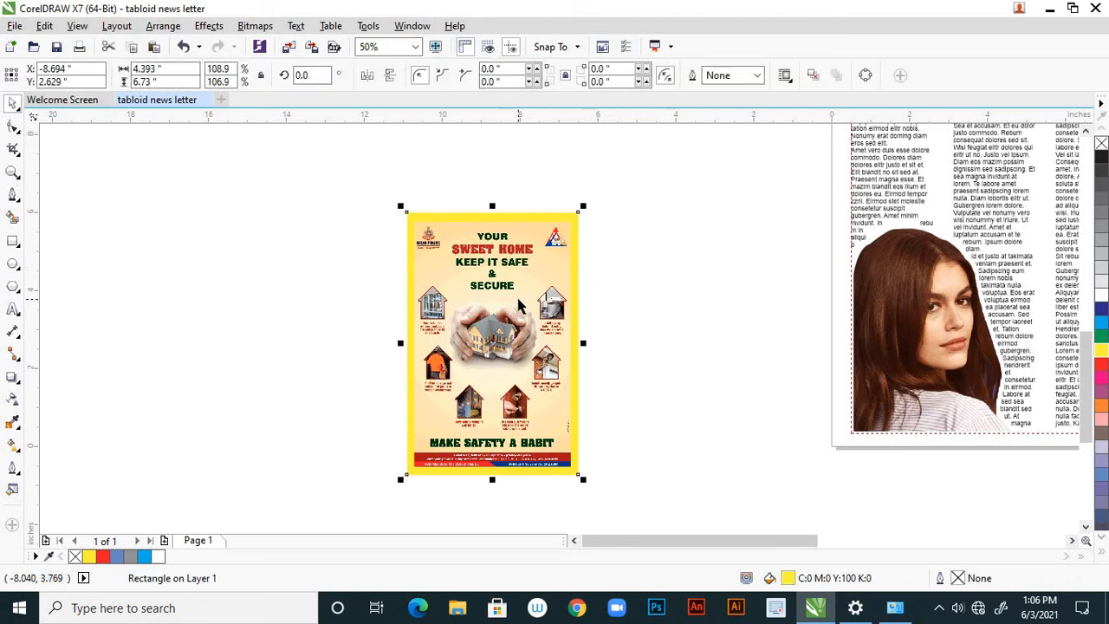
shift+click(519, 300)
right_click(537, 265)
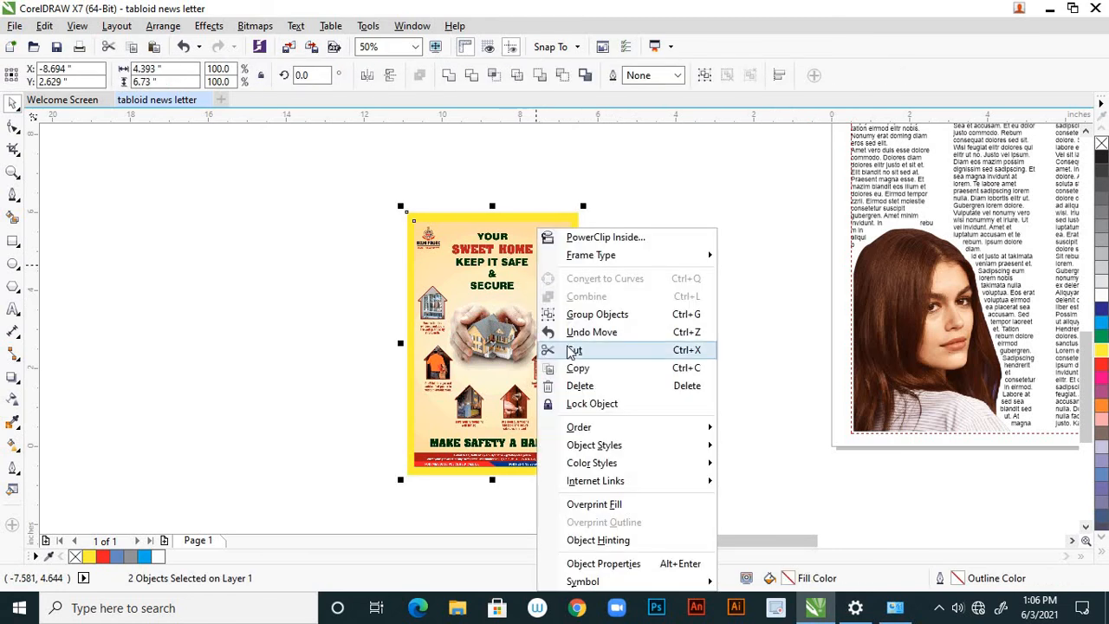
click(617, 318)
click(594, 317)
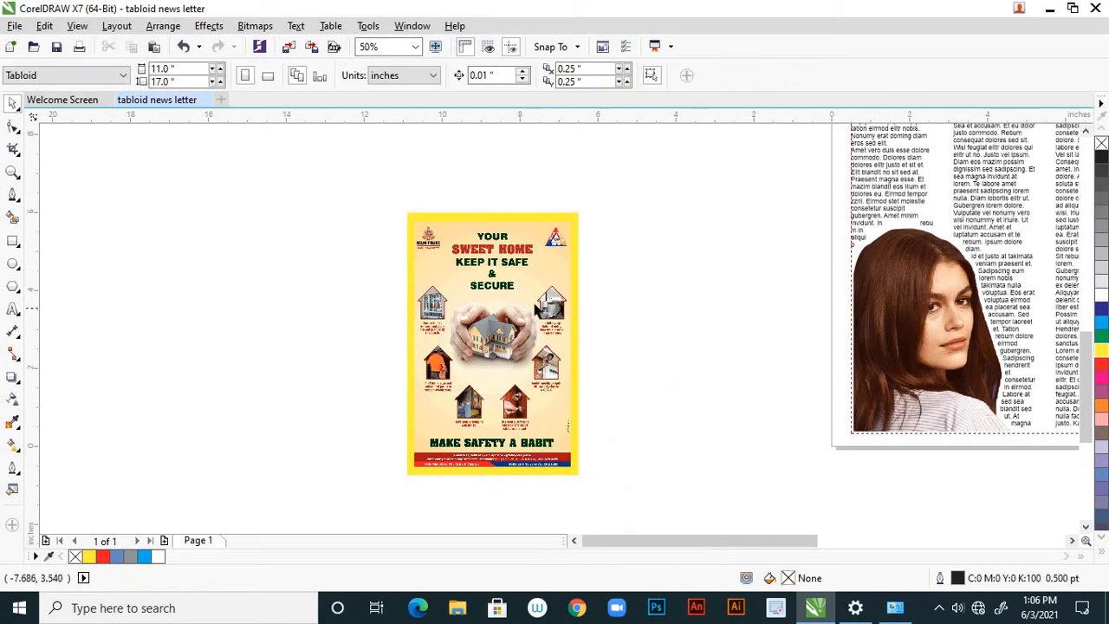
drag(534, 307, 402, 333)
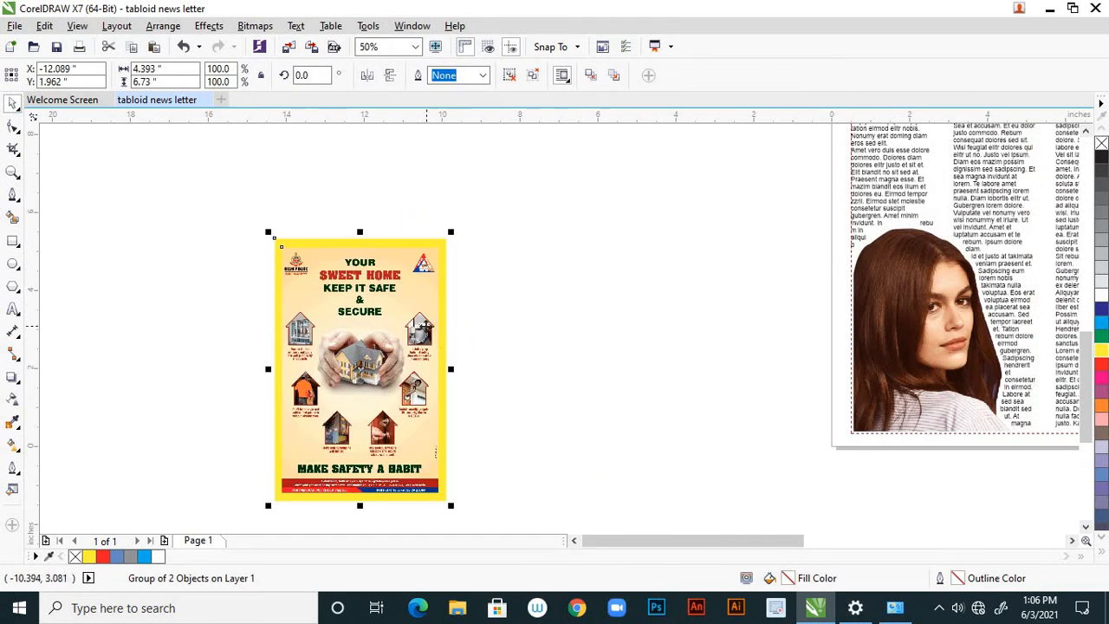
key(Escape)
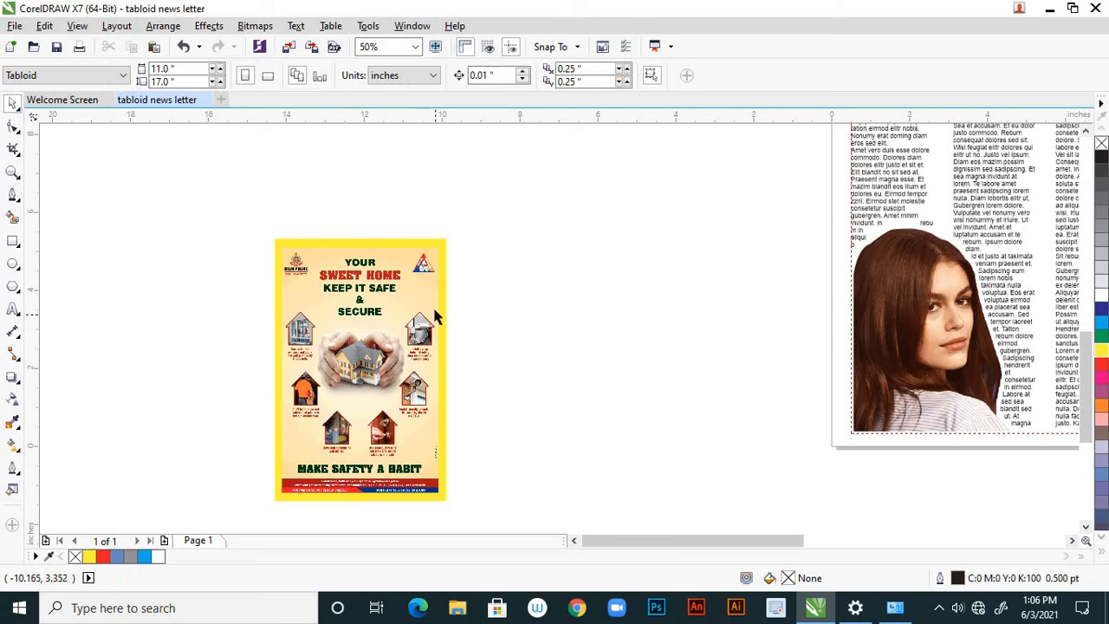
Ungroup the Sweet Home safety ad from its yellow backing rectangle and fill the rectangle with white.
click(436, 317)
right_click(437, 319)
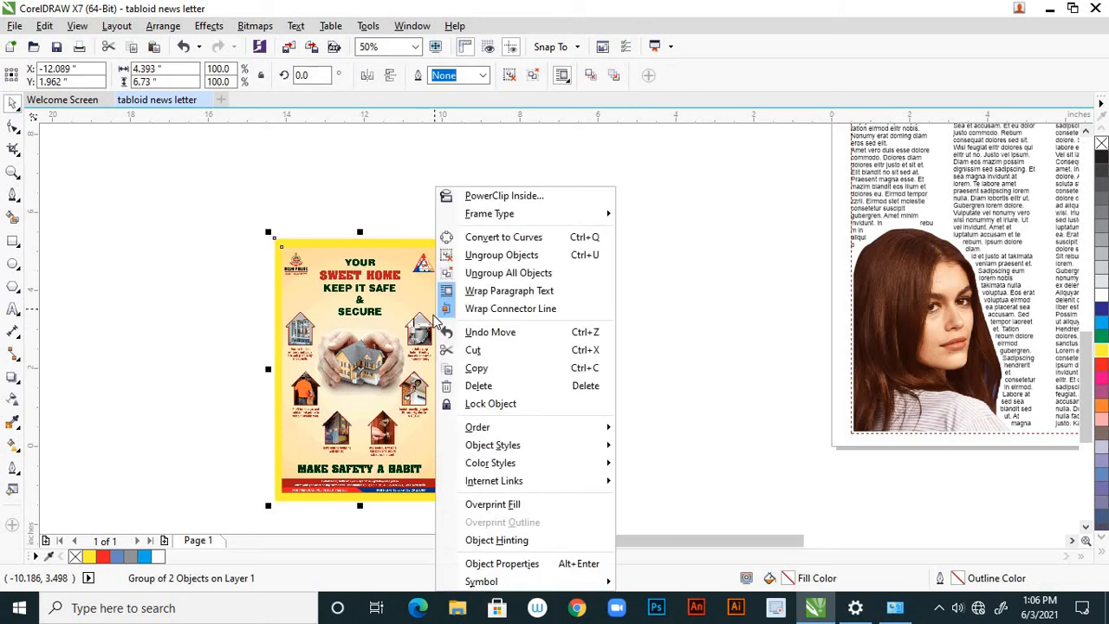
click(501, 255)
click(488, 385)
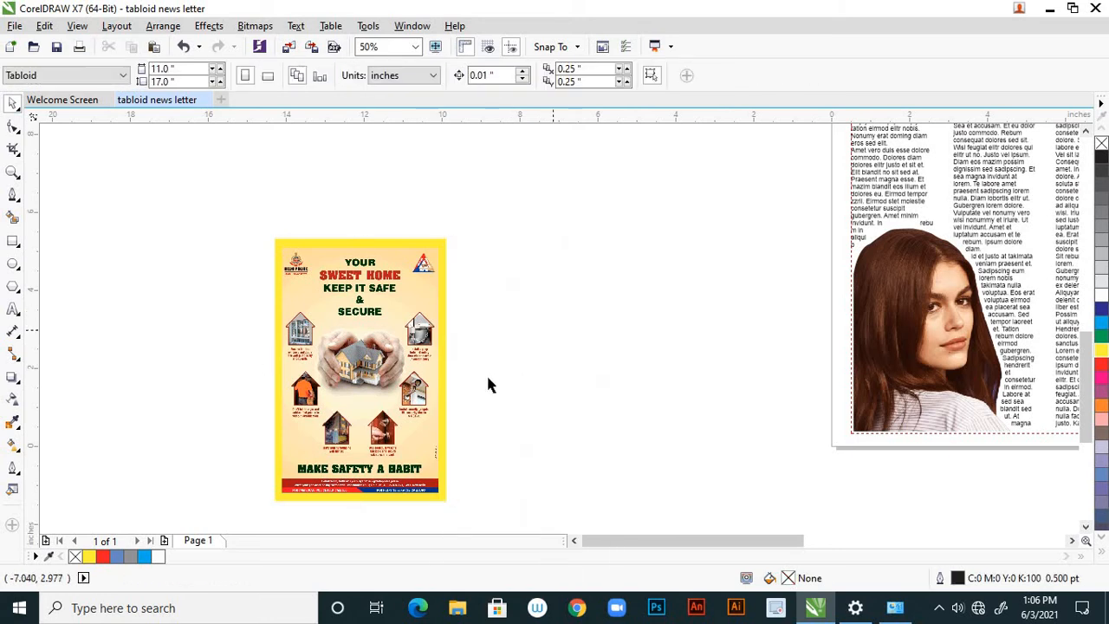
click(441, 386)
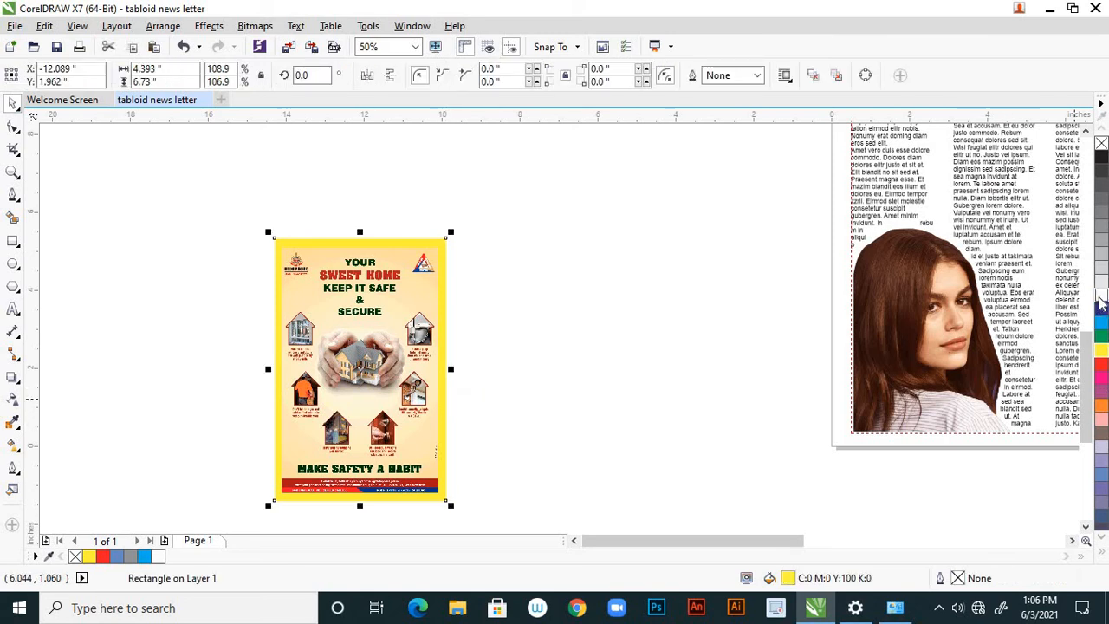
click(1101, 298)
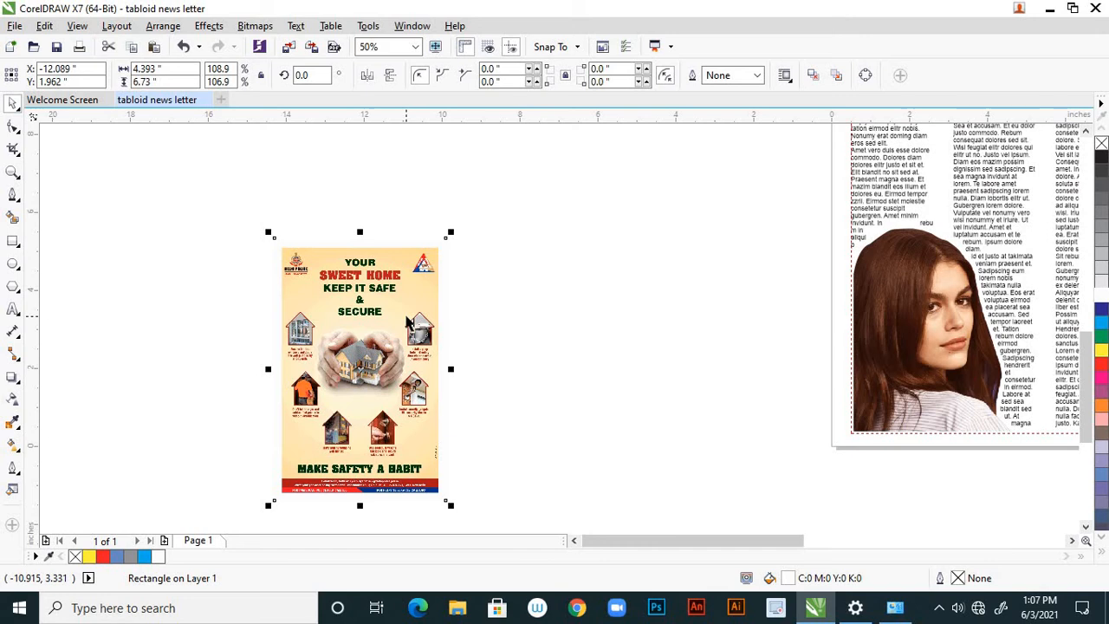
Group the Sweet Home safety ad with its white backing rectangle.
shift+click(407, 319)
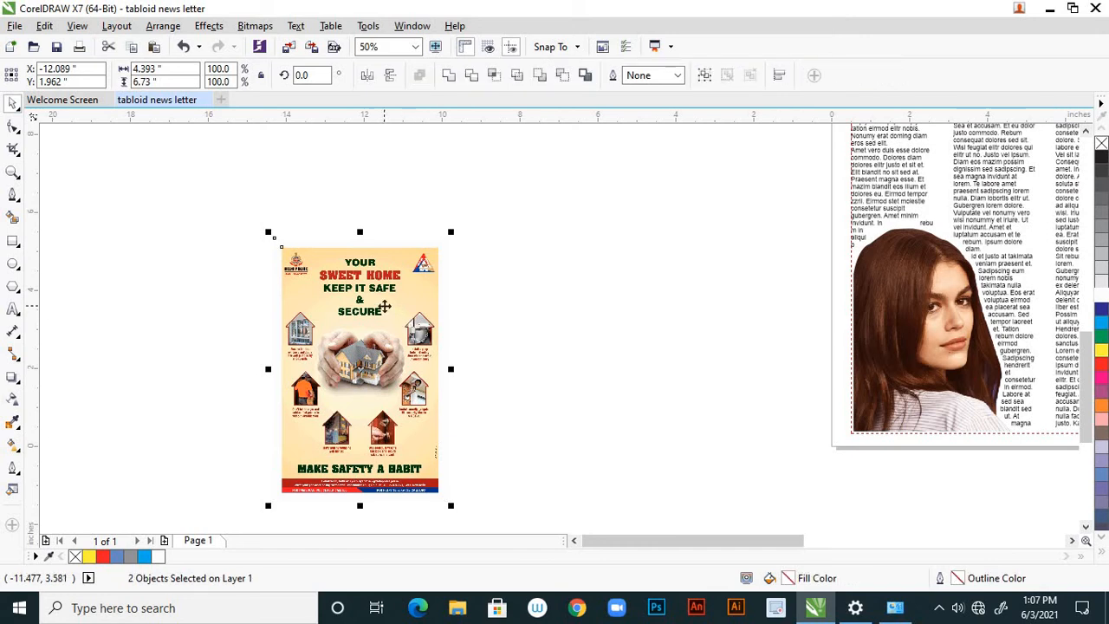
right_click(405, 315)
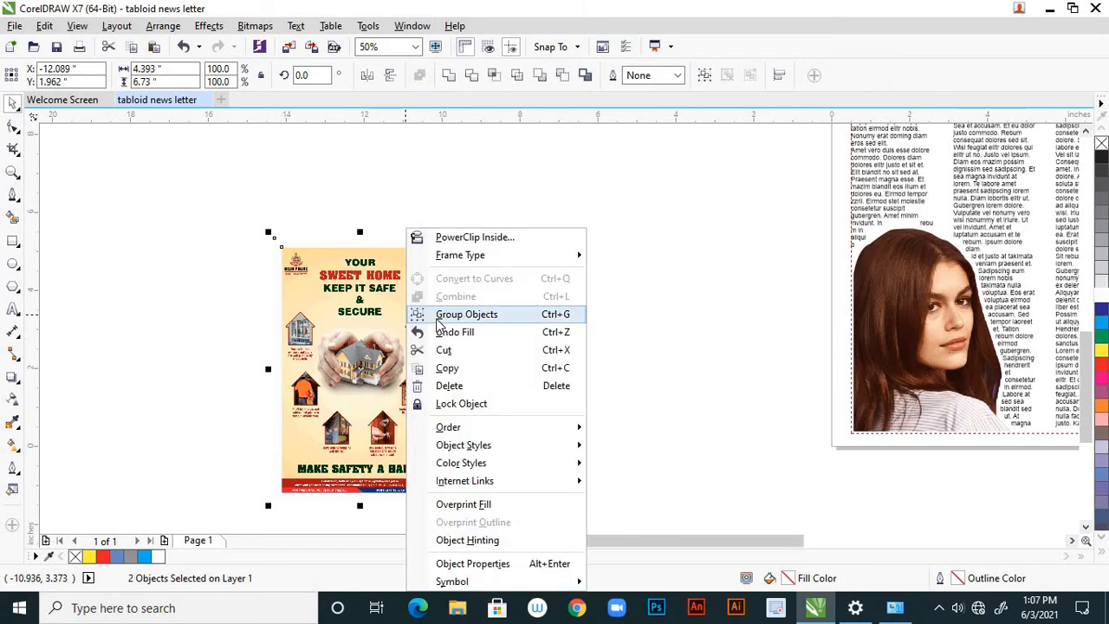
click(446, 317)
click(554, 352)
click(377, 324)
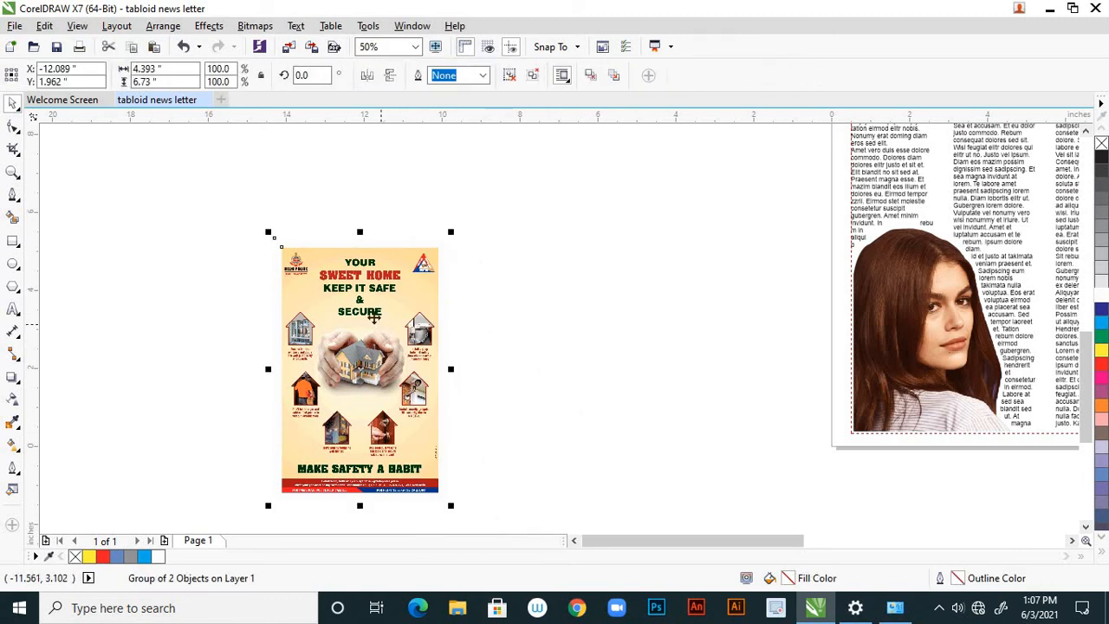
Place the grouped Sweet Home safety ad over the lower part of the right-hand text columns, just inside the bottom margin.
scroll(375, 317, down, 1)
drag(384, 336, 773, 291)
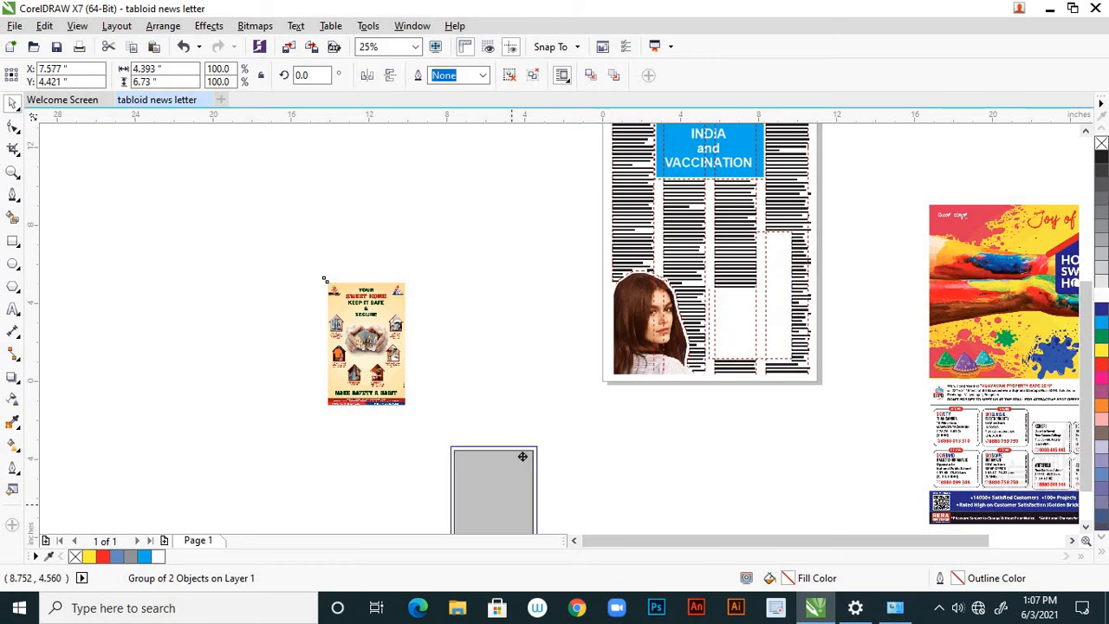
scroll(522, 450, down, 1)
scroll(637, 378, up, 1)
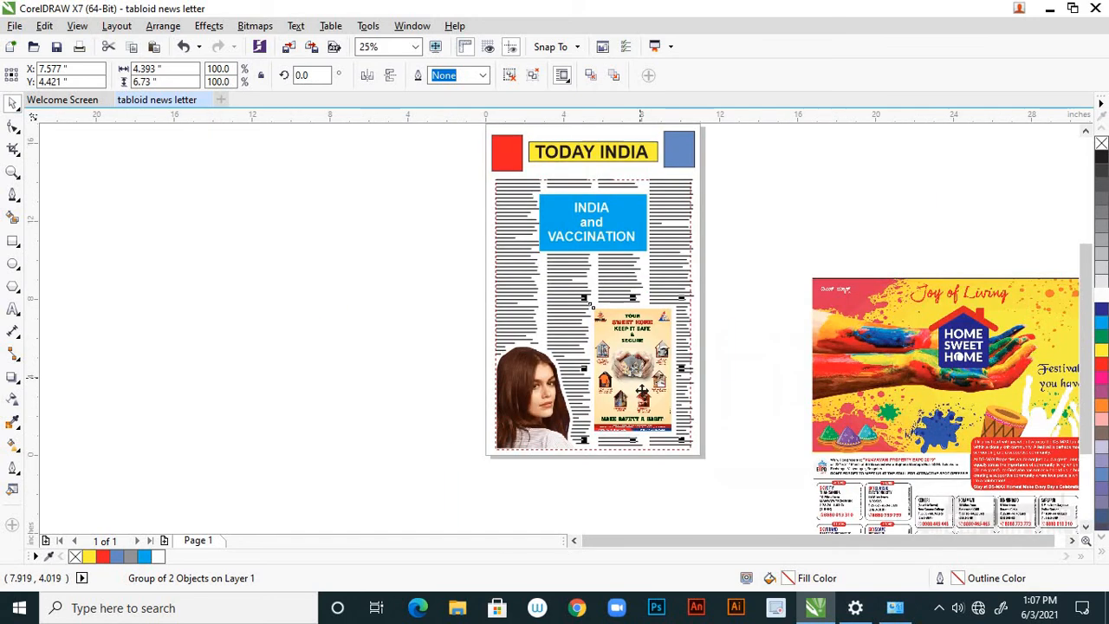
scroll(640, 400, up, 1)
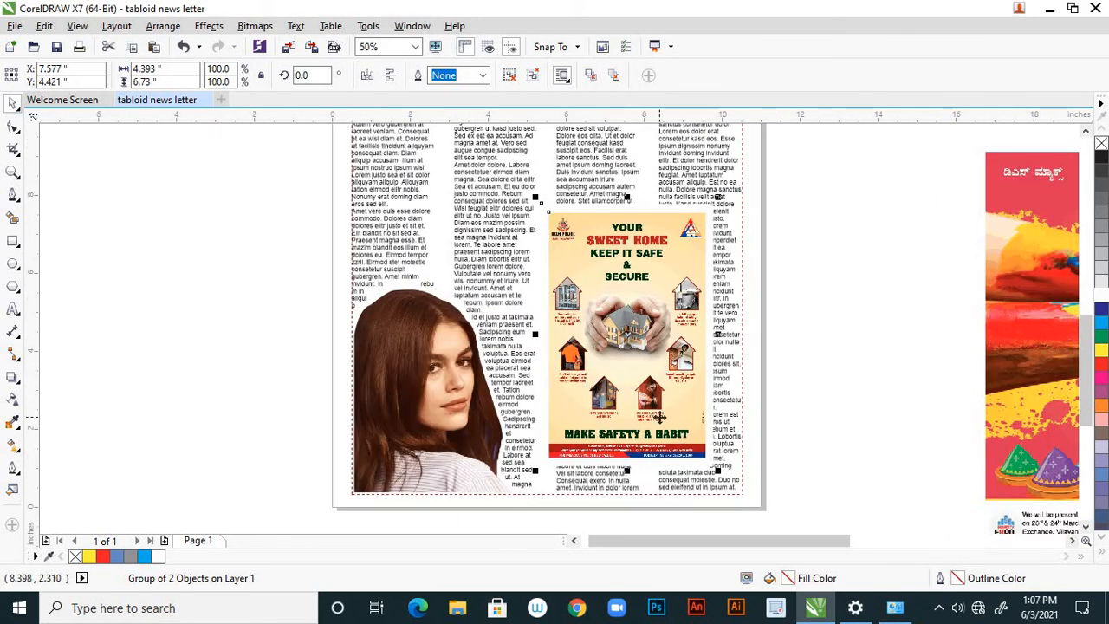
drag(651, 385, 651, 397)
click(798, 422)
scroll(745, 415, down, 1)
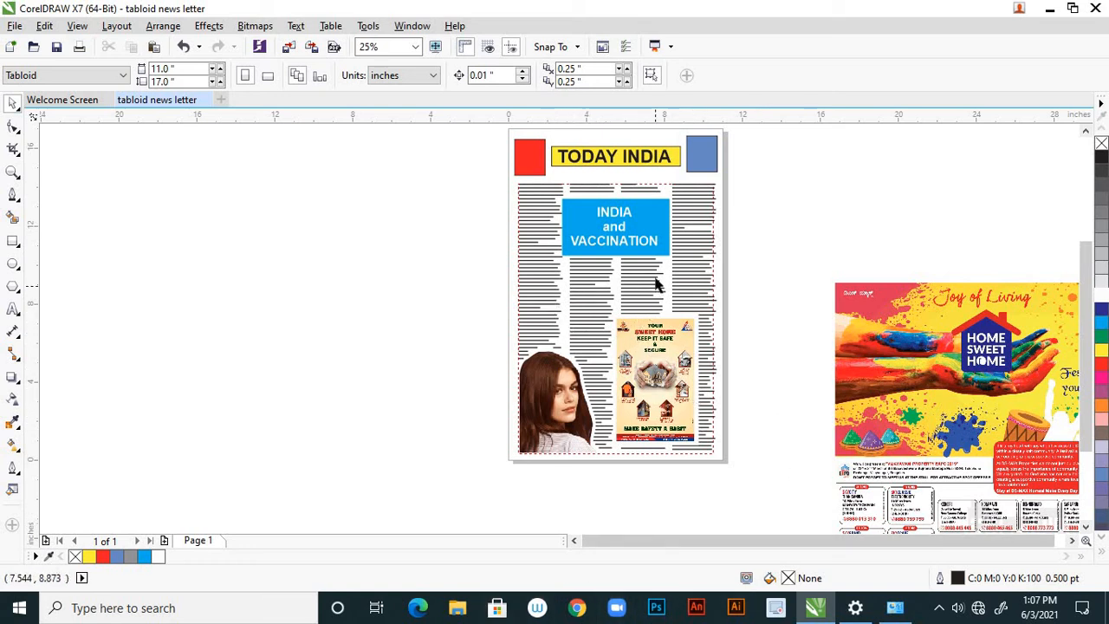
Scale the DS Max Home Sweet Home ad down to about 5.5 by 4.2 inches and place it across the page's right edge.
scroll(587, 327, down, 1)
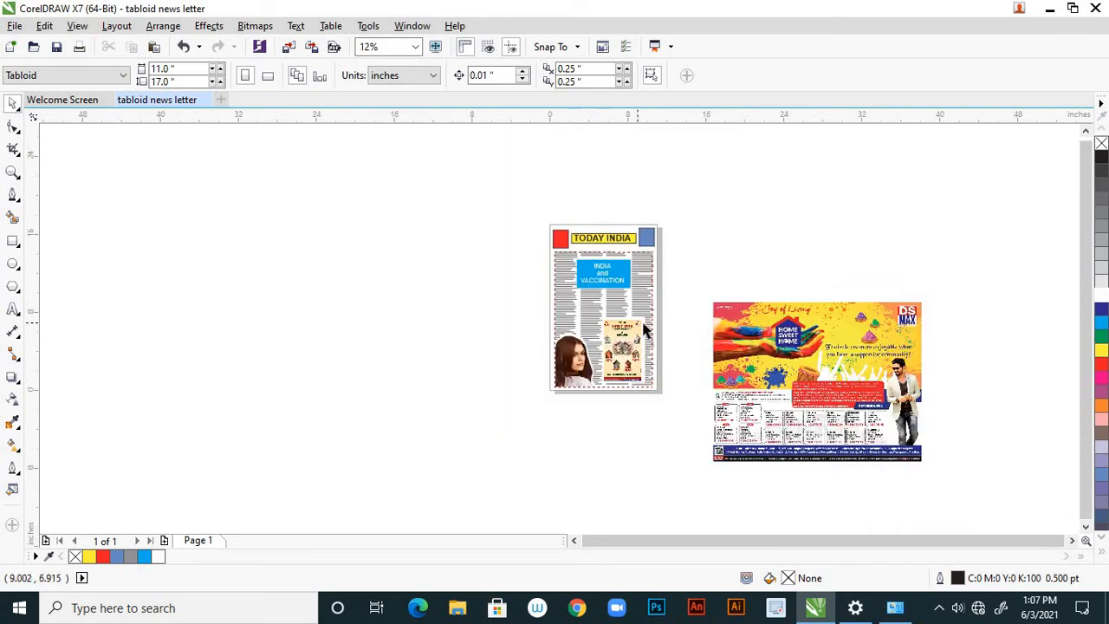
click(836, 362)
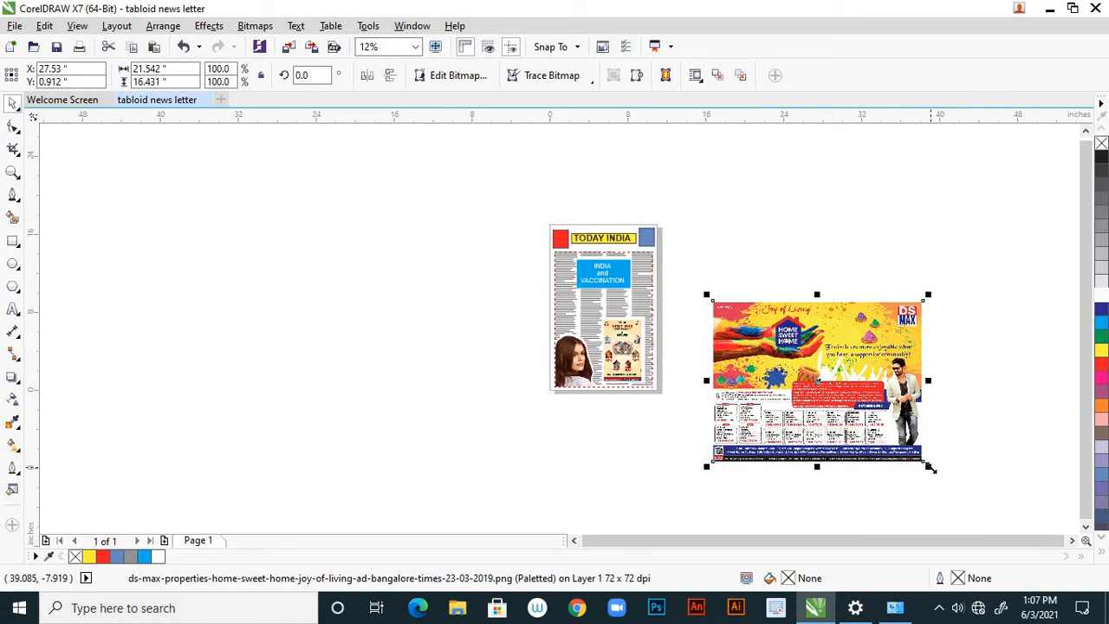
drag(929, 468, 525, 232)
scroll(812, 407, up, 1)
scroll(696, 357, down, 2)
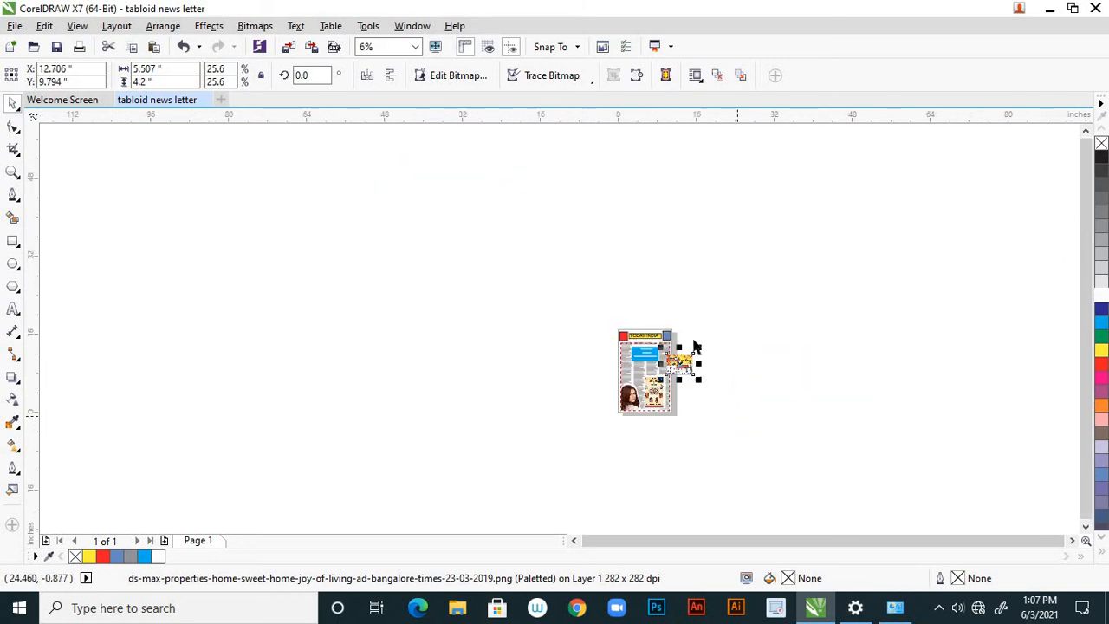
scroll(719, 366, up, 1)
scroll(737, 376, up, 1)
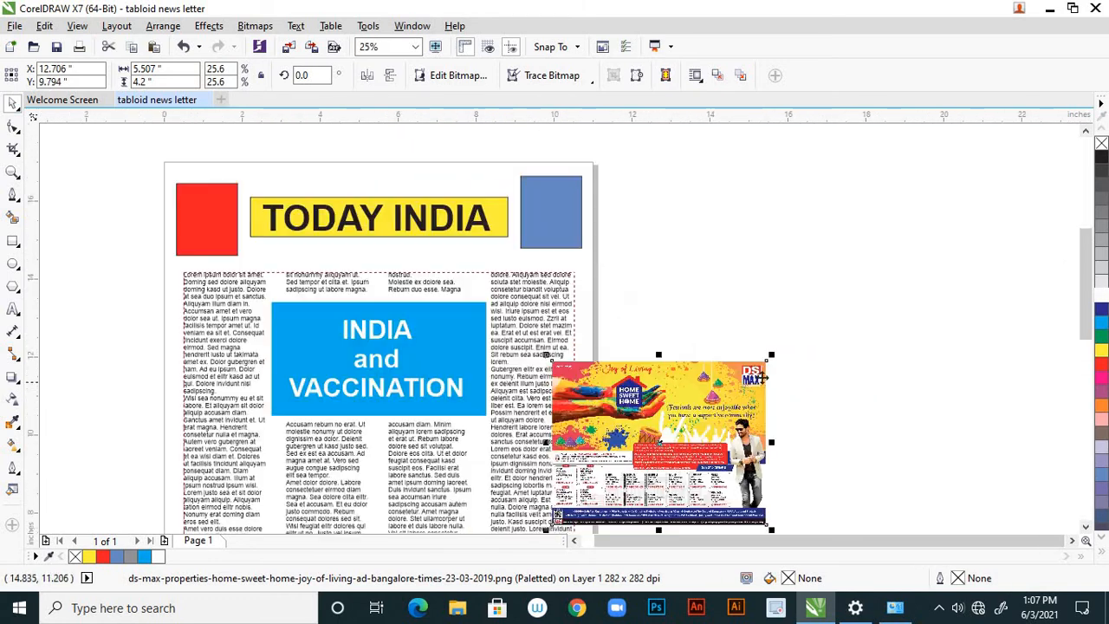
Scale the DS Max Home Sweet Home ad down to about 2.9 by 2.2 inches and place it over the text columns below the blue headline box.
drag(772, 356, 725, 404)
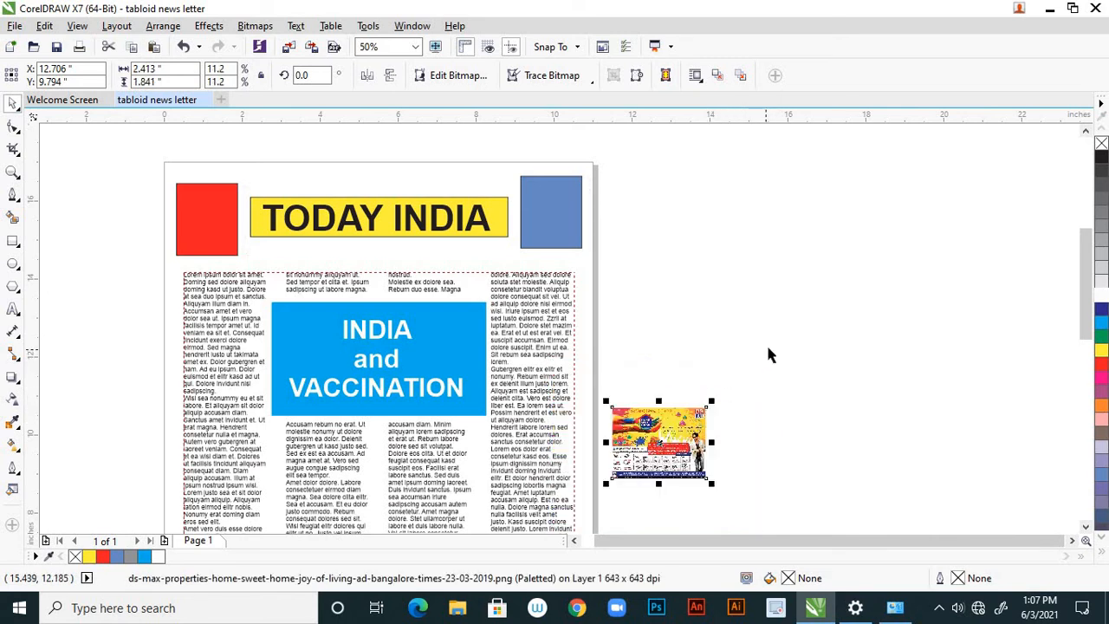
scroll(774, 337, down, 1)
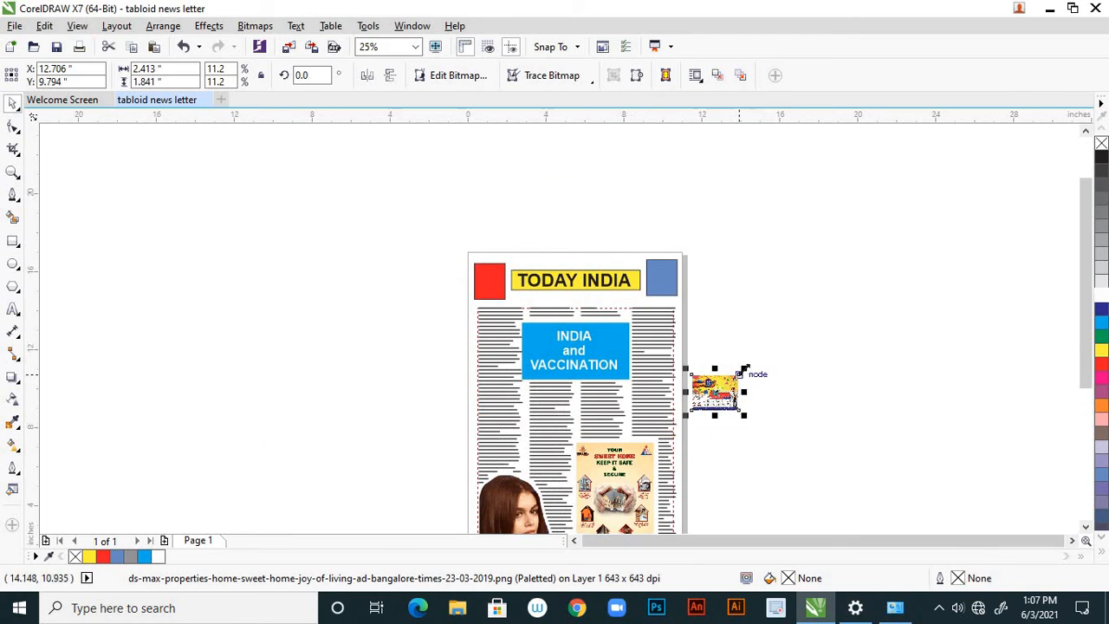
mouse_move(743, 370)
mouse_down()
mouse_move(775, 351)
mouse_move(762, 365)
mouse_up()
drag(646, 412, 541, 418)
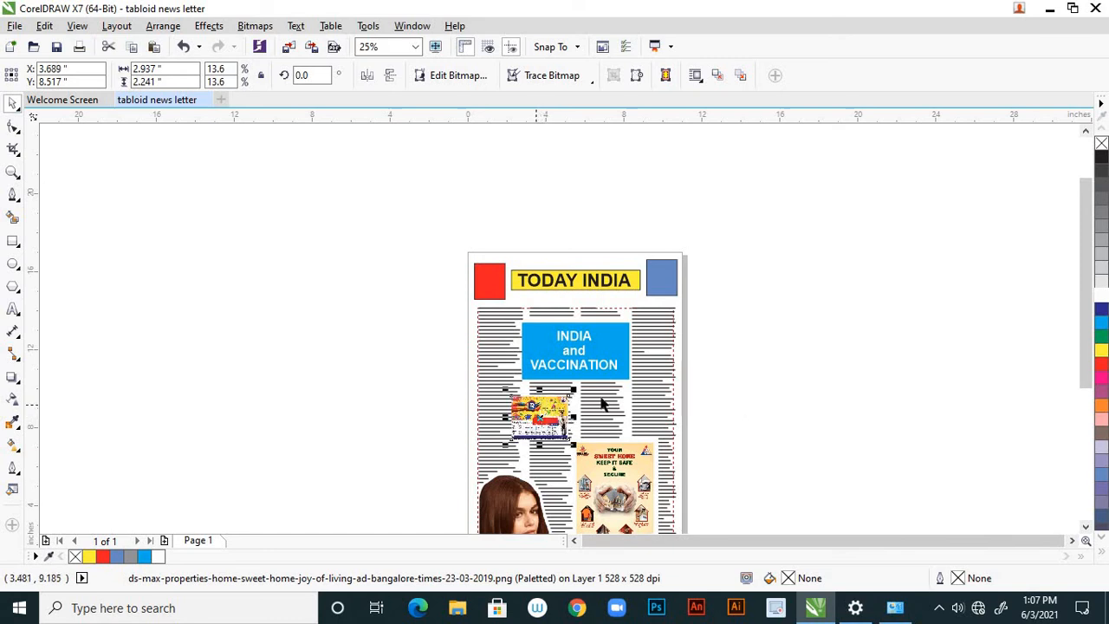
scroll(745, 294, down, 1)
scroll(660, 359, up, 1)
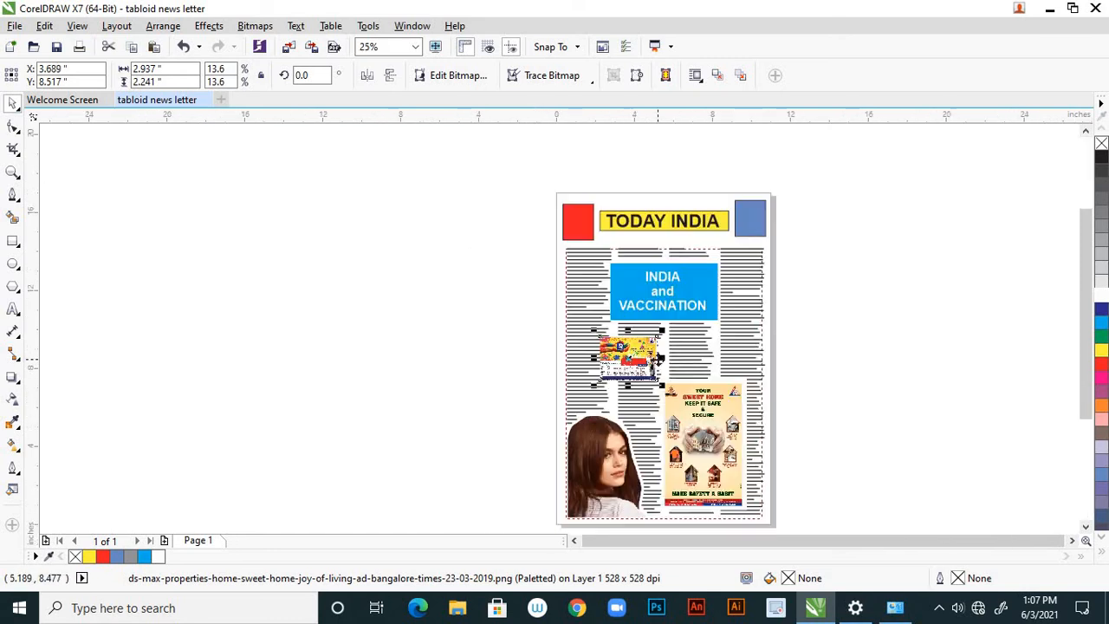
Wrap the column text around the DS Max ad with the contour Straddle Text style.
click(699, 78)
click(746, 172)
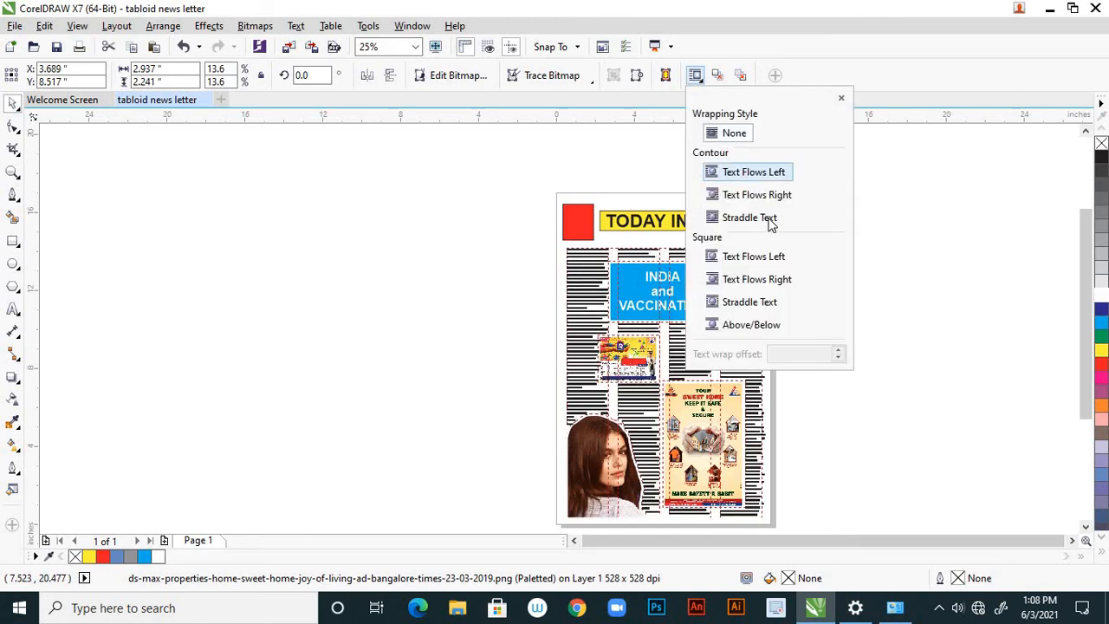
click(770, 221)
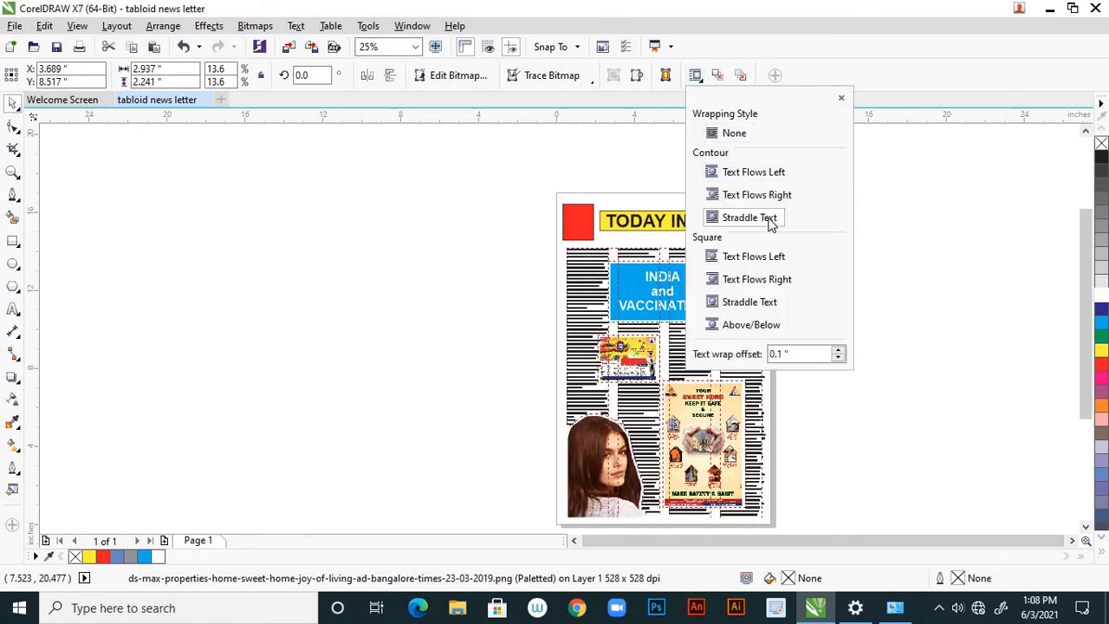
click(921, 314)
click(459, 345)
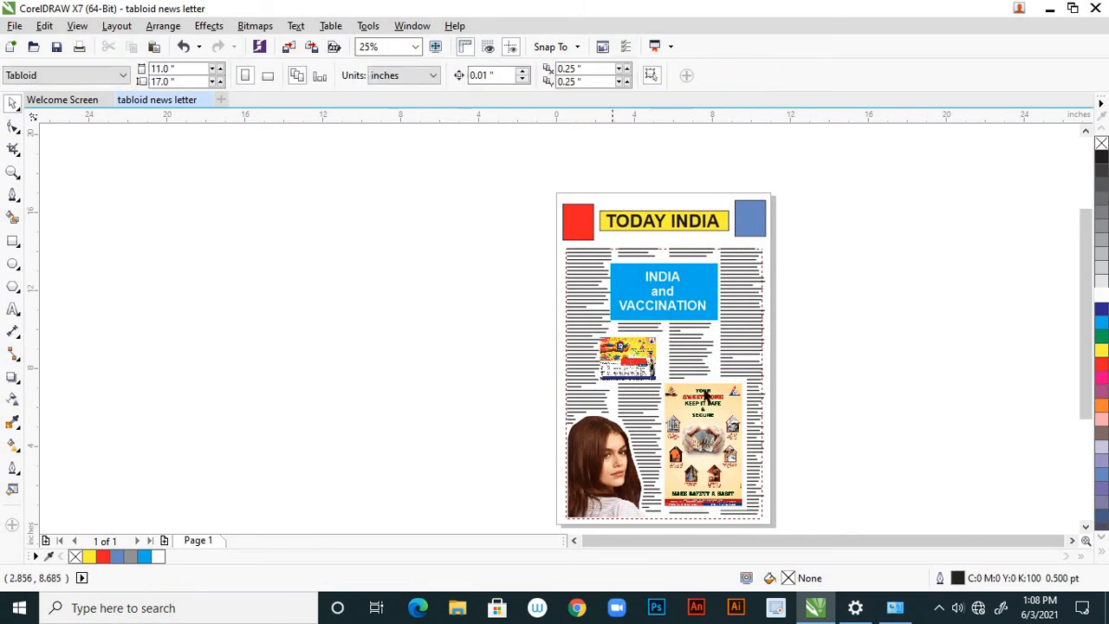
scroll(618, 353, down, 2)
scroll(619, 353, up, 3)
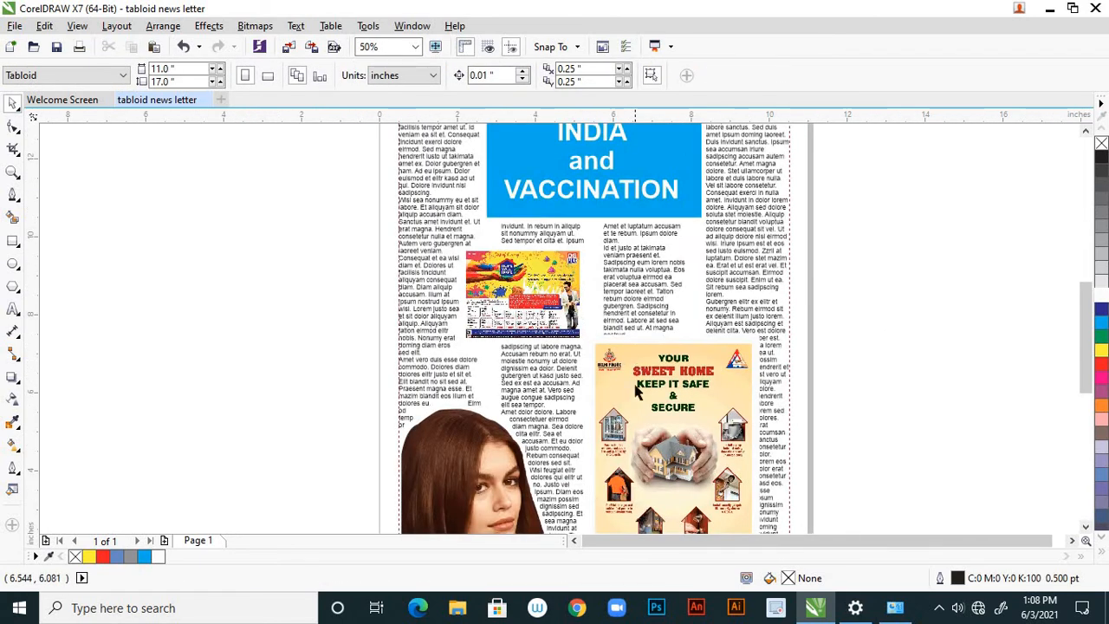
scroll(617, 369, down, 2)
scroll(607, 364, up, 2)
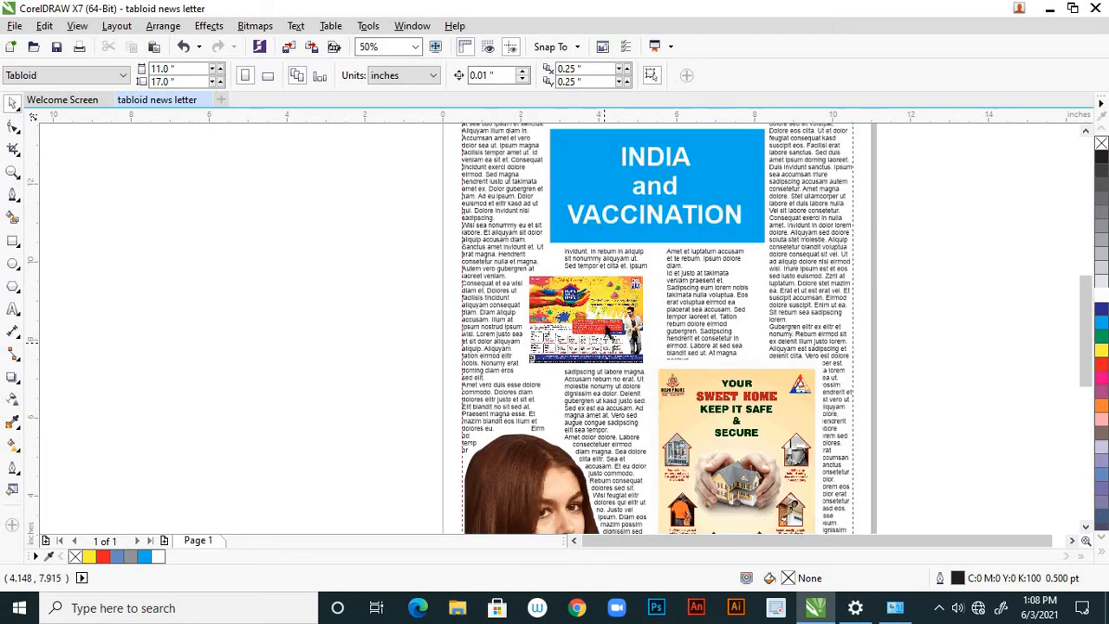
Delete the DS Max Home Sweet Home ad from the page.
click(607, 320)
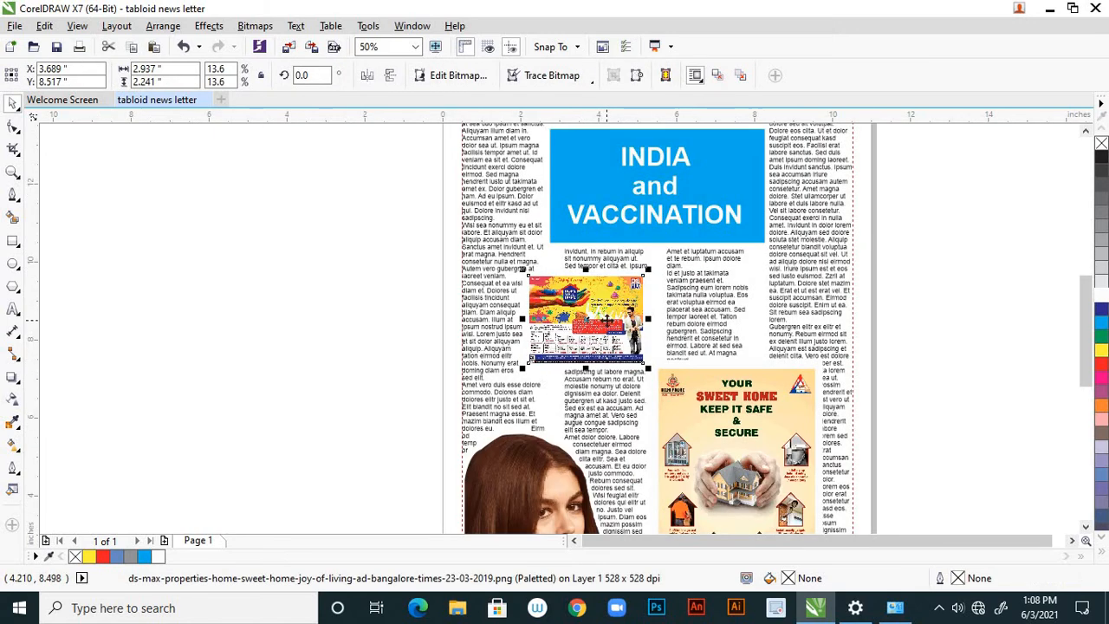
key(Delete)
scroll(511, 377, down, 2)
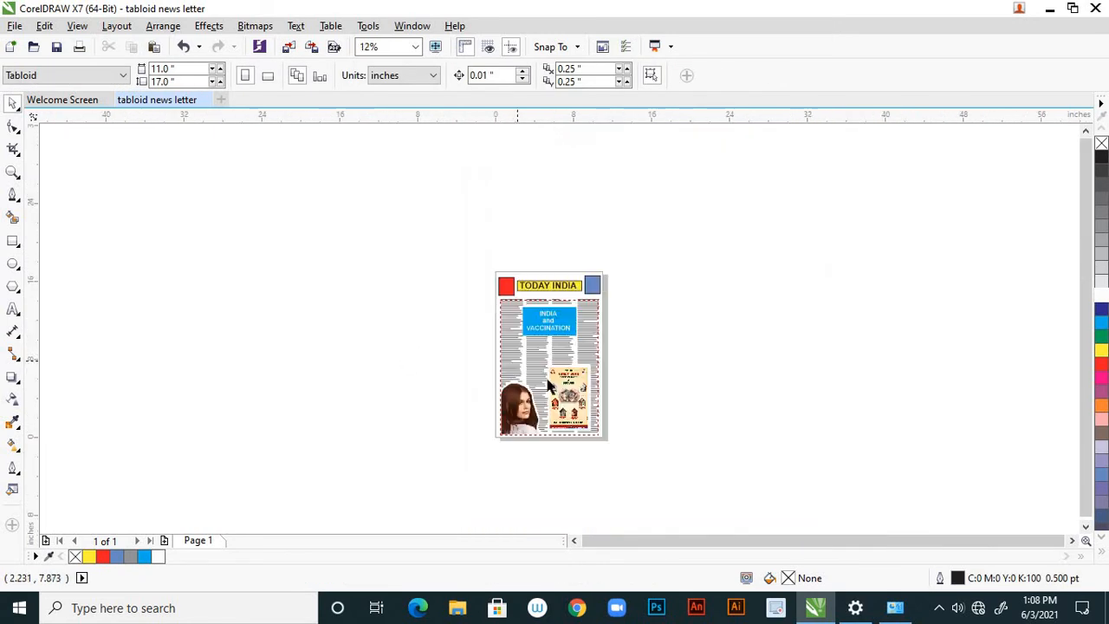
scroll(537, 373, up, 1)
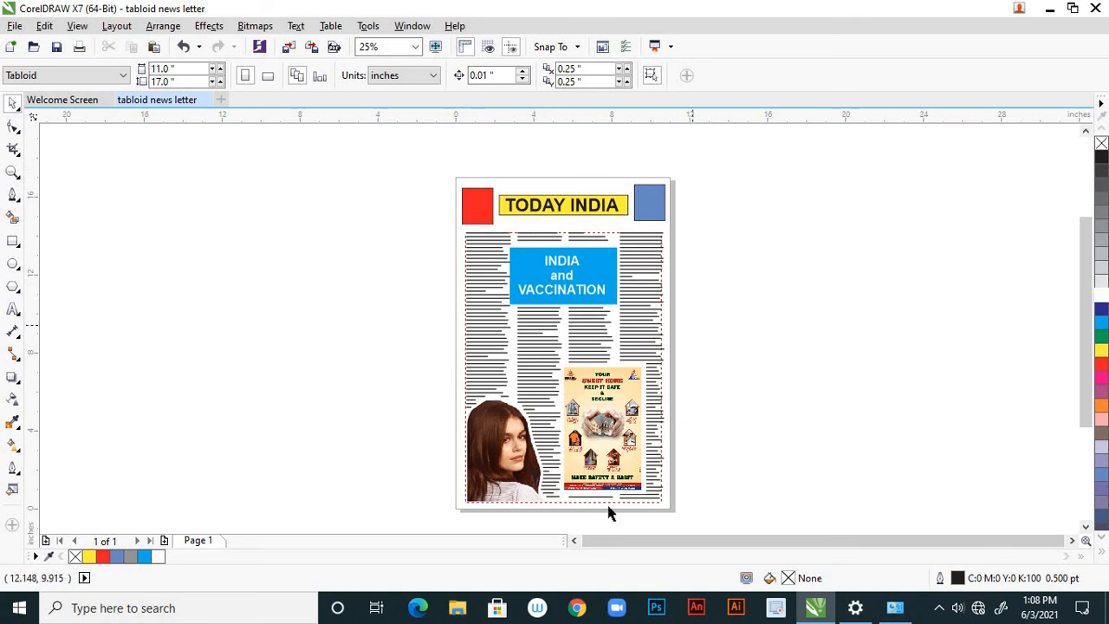
Add a page-sized 11 by 17 inch rectangle around the whole newsletter page and set its outline to None.
double_click(13, 242)
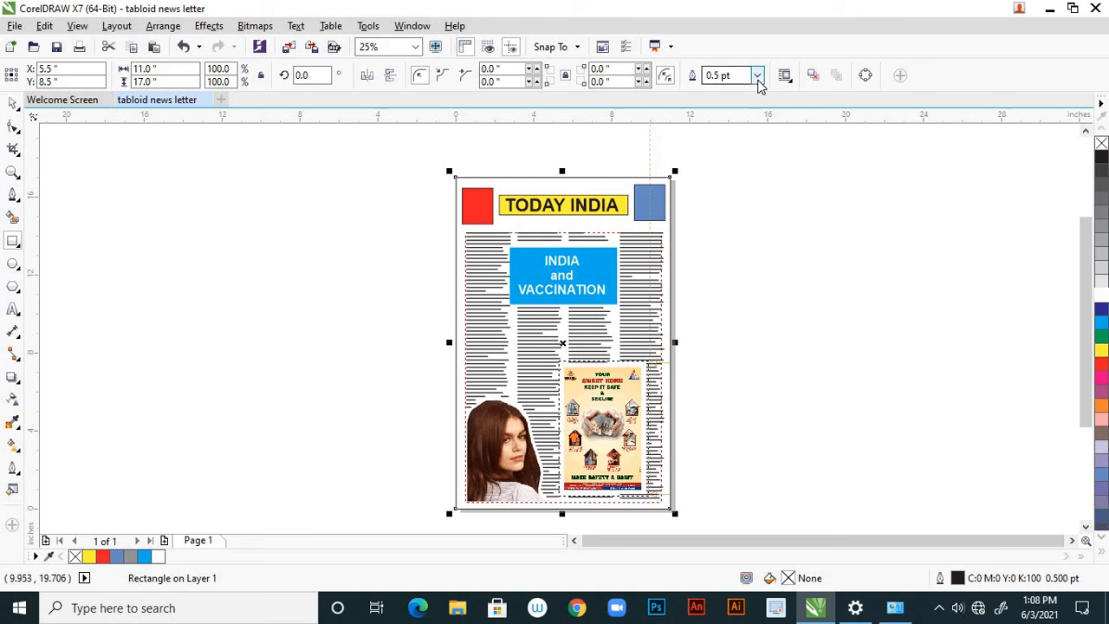
click(757, 76)
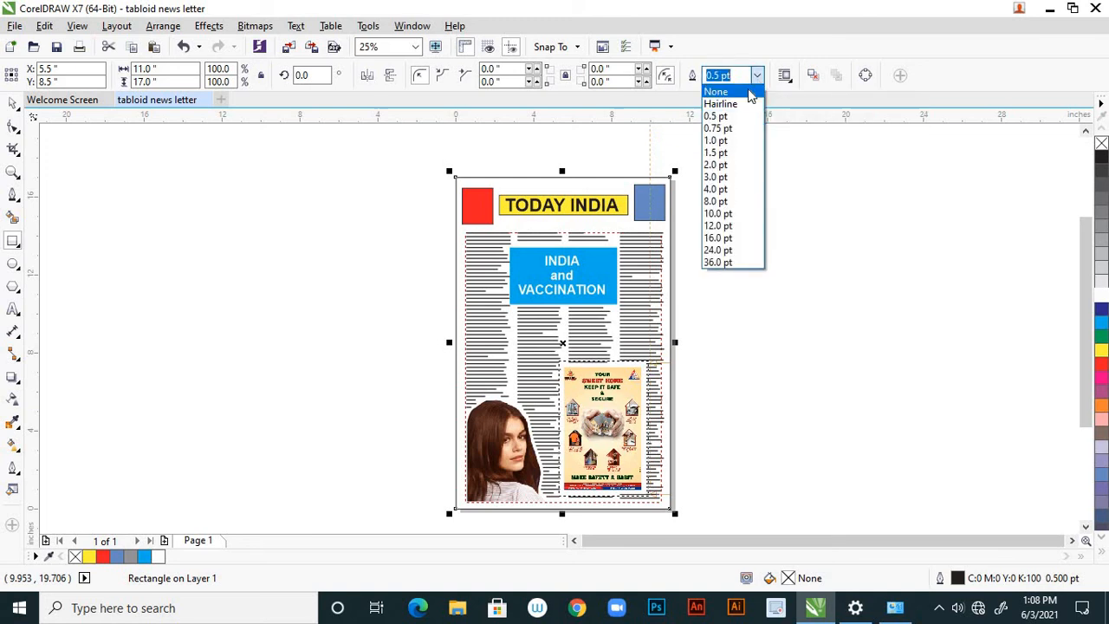
click(747, 92)
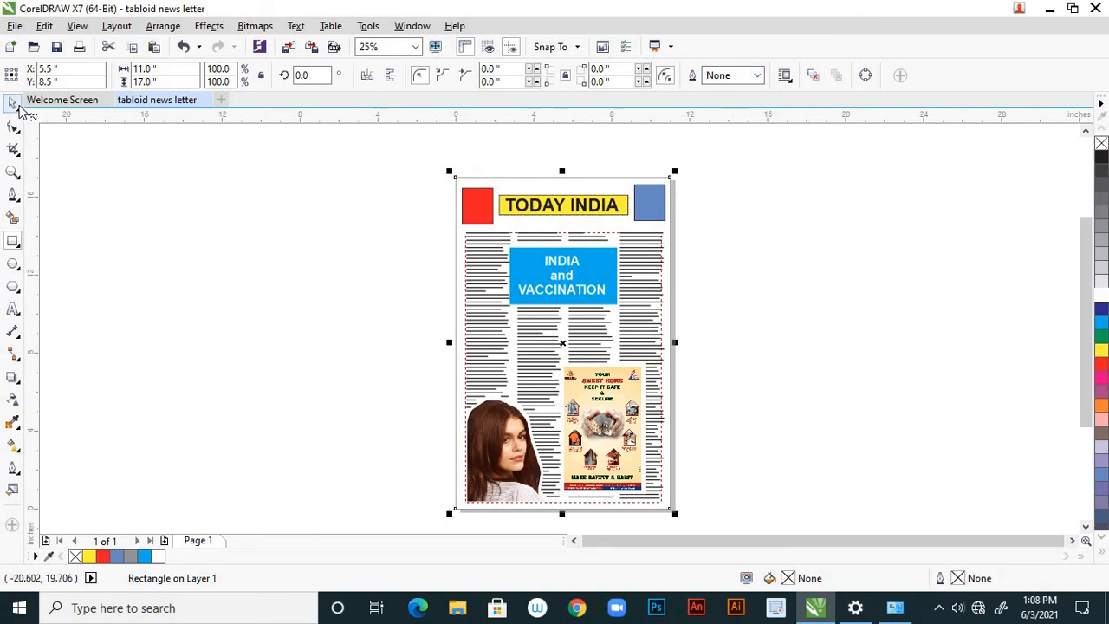
click(319, 246)
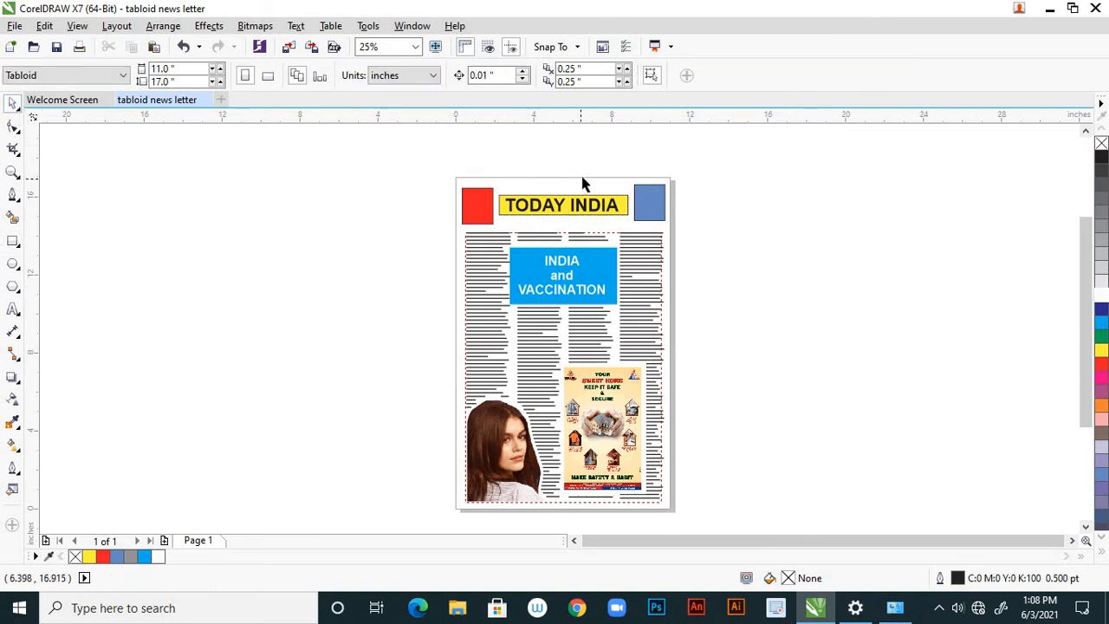
click(582, 178)
click(749, 268)
click(609, 178)
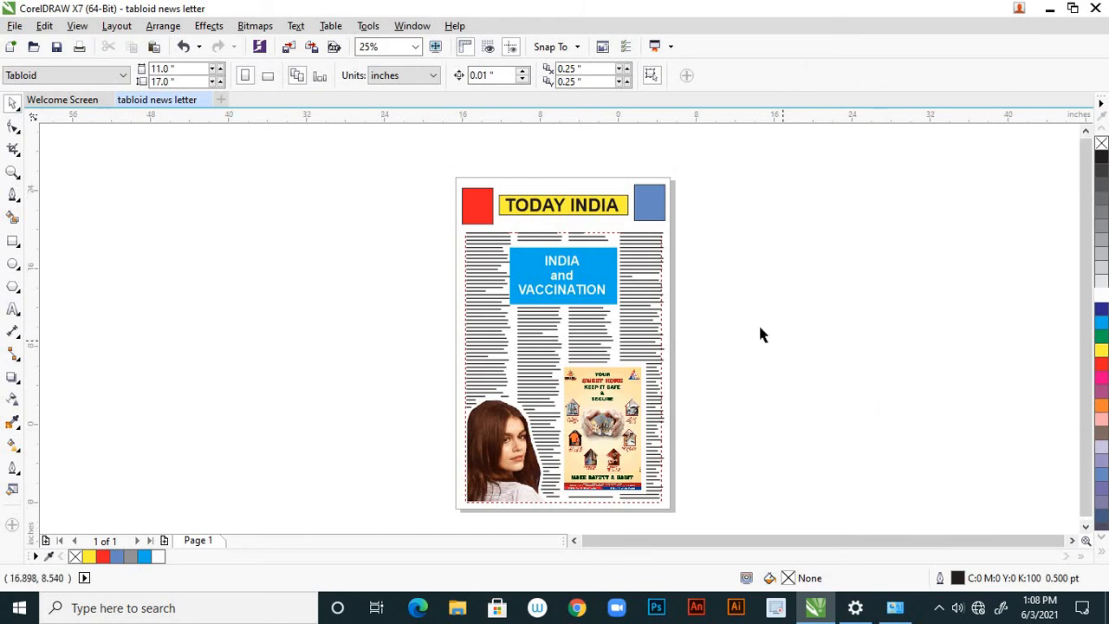
Save the drawing to the Desktop as "tabloid news letter" in CDR format, version 17.0.
scroll(755, 381, down, 2)
scroll(753, 381, up, 2)
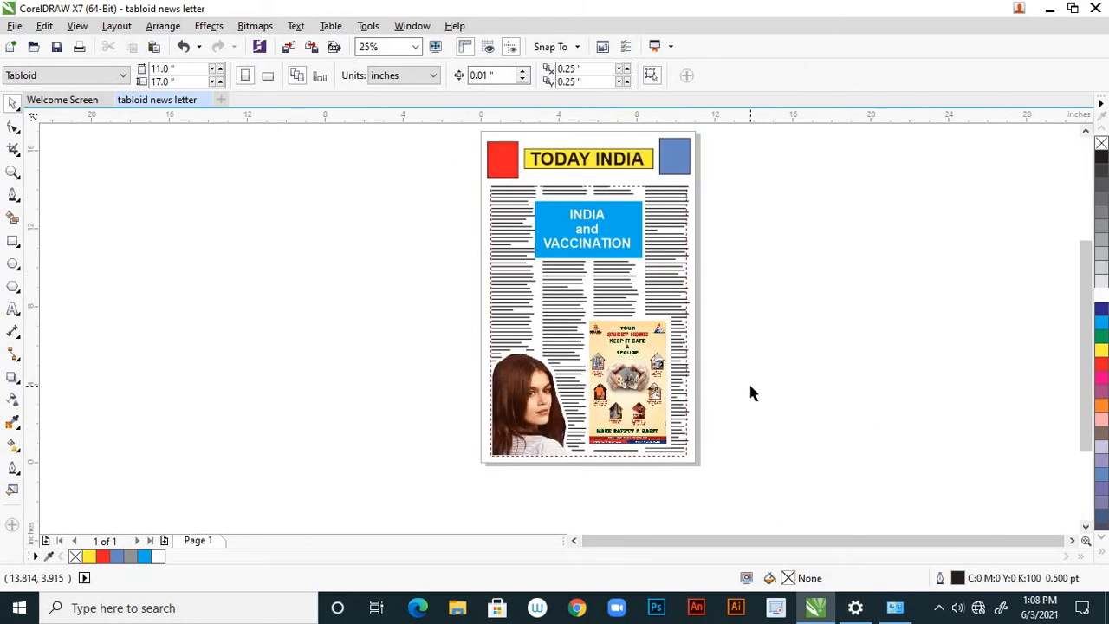
key(ctrl+s)
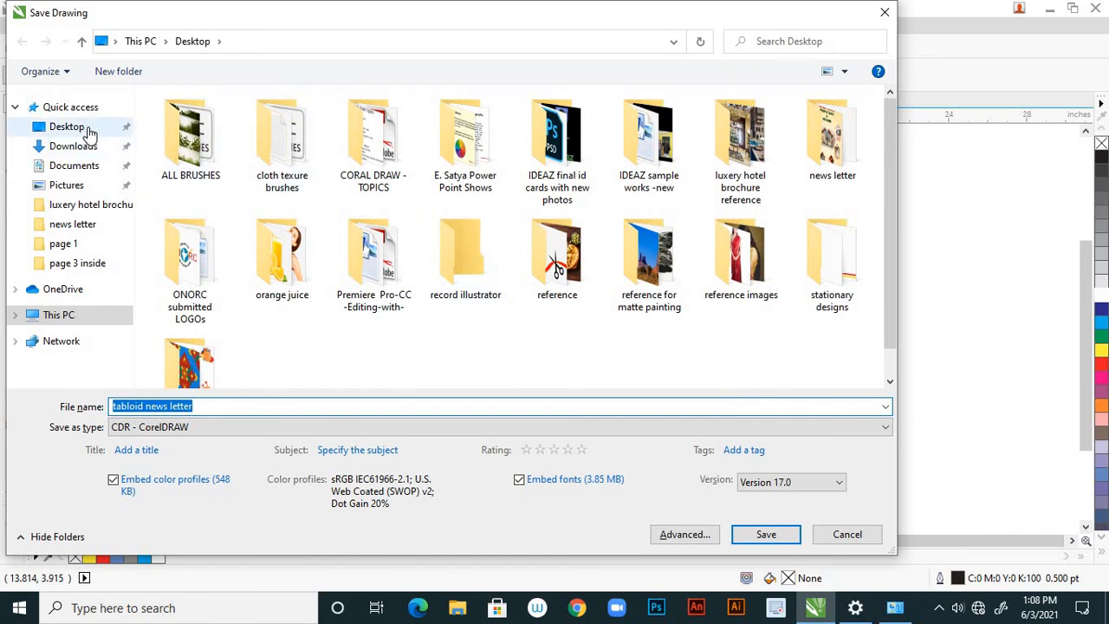
click(766, 534)
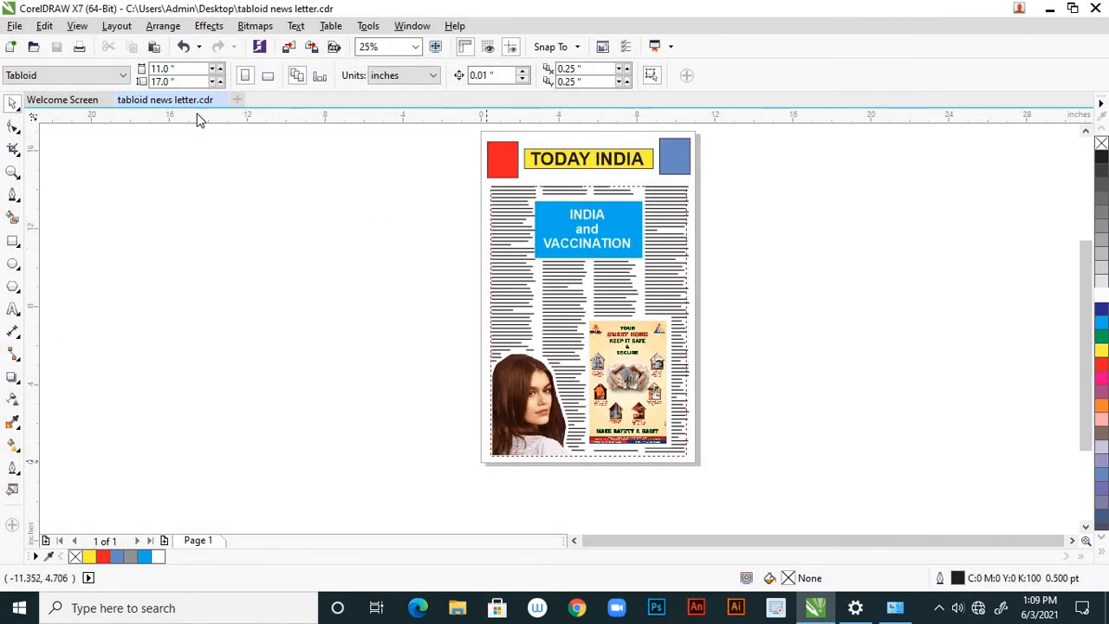
Export the newsletter page to the Desktop as a PDF named "tabloid news letter".
click(20, 29)
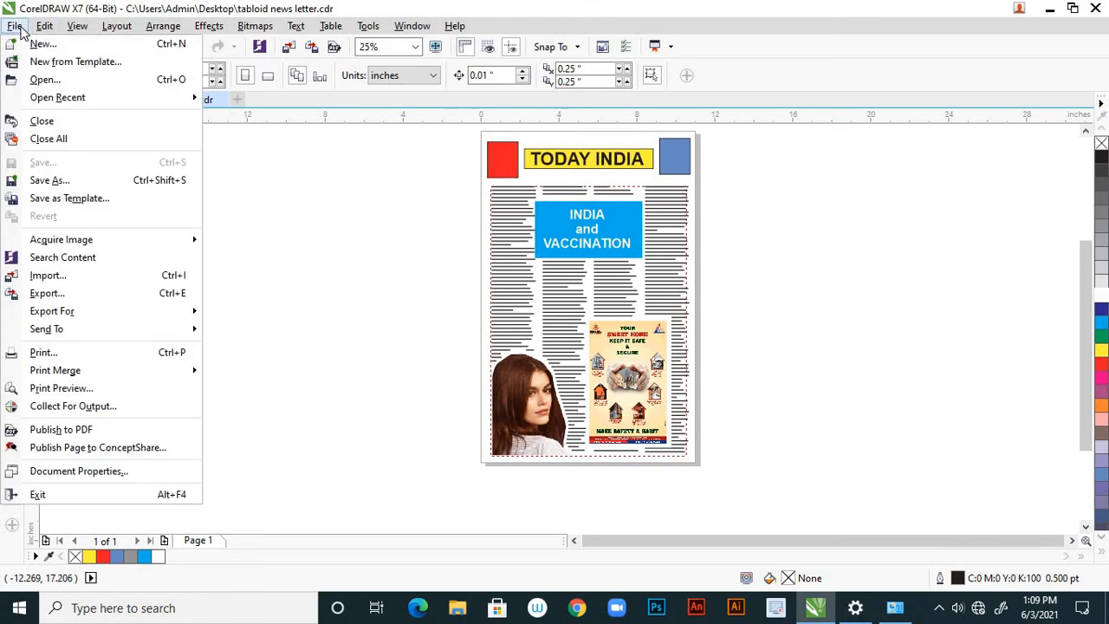
click(115, 295)
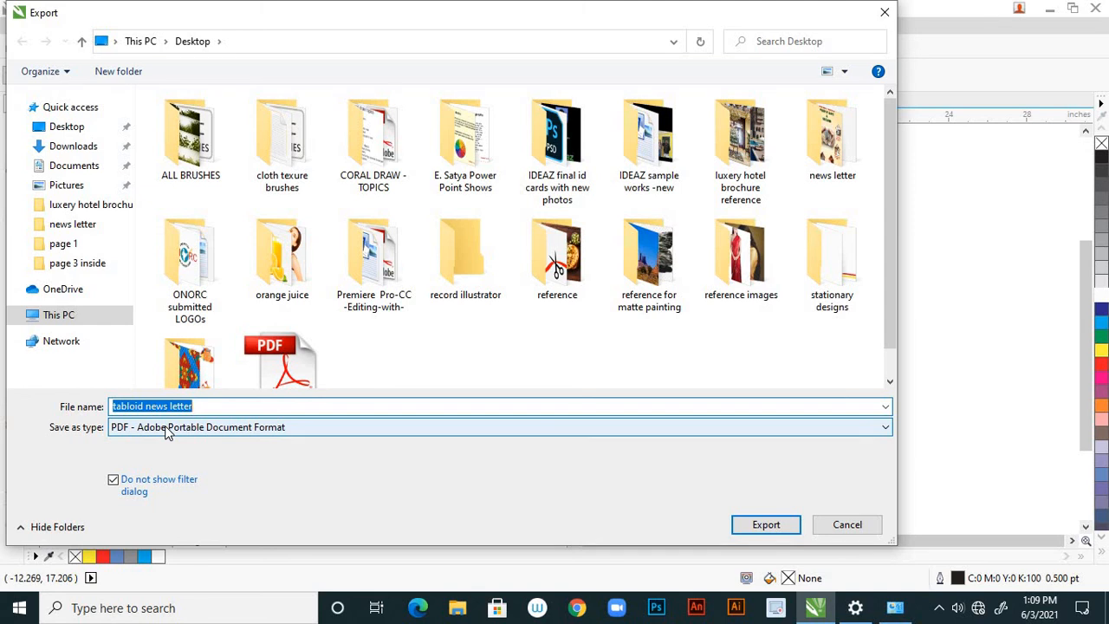
click(85, 130)
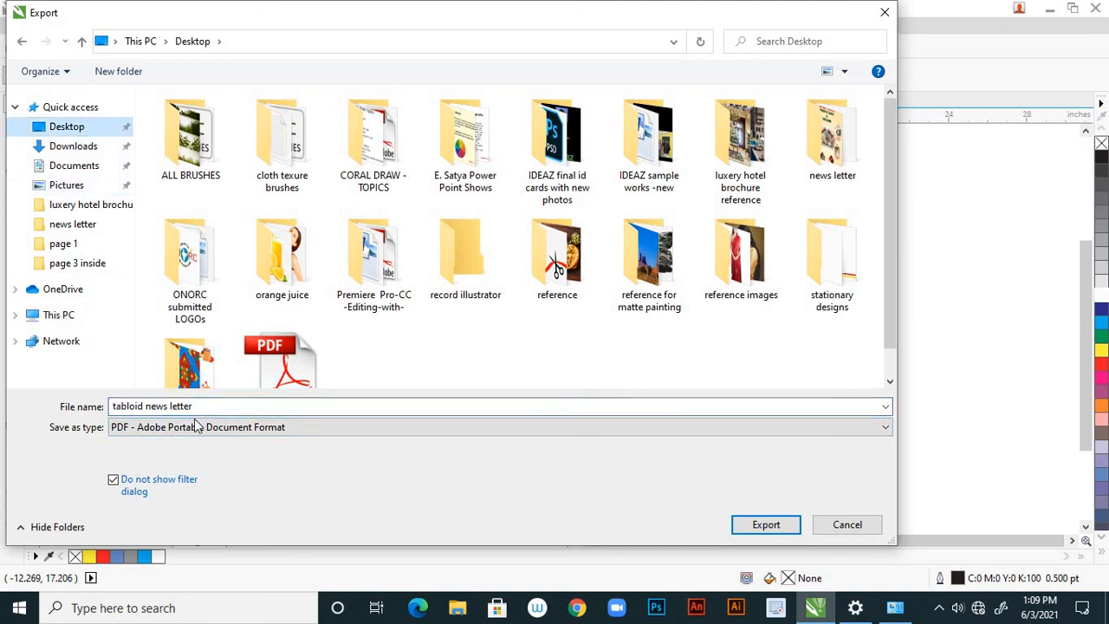
click(766, 525)
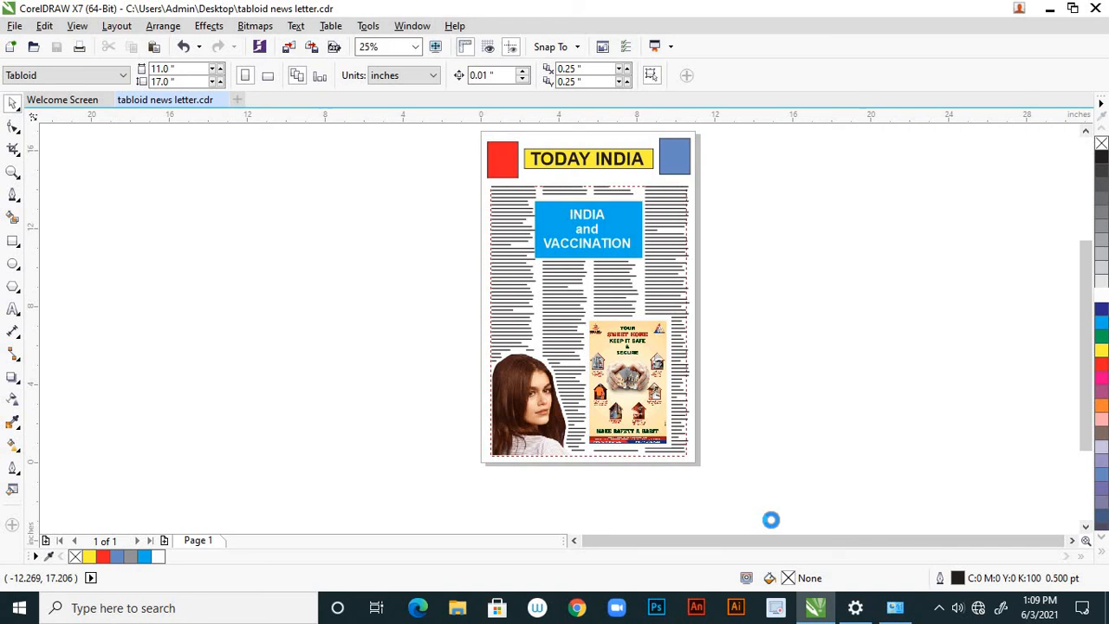
Export the newsletter page to the Desktop as a JPG bitmap named "tabloid news letter".
click(15, 26)
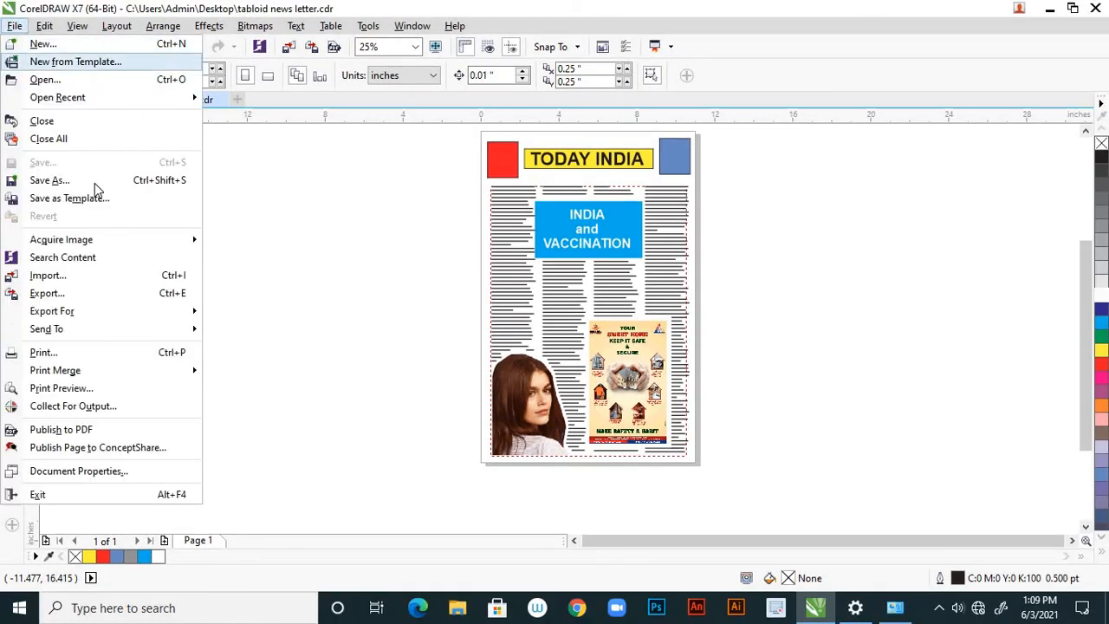
click(90, 295)
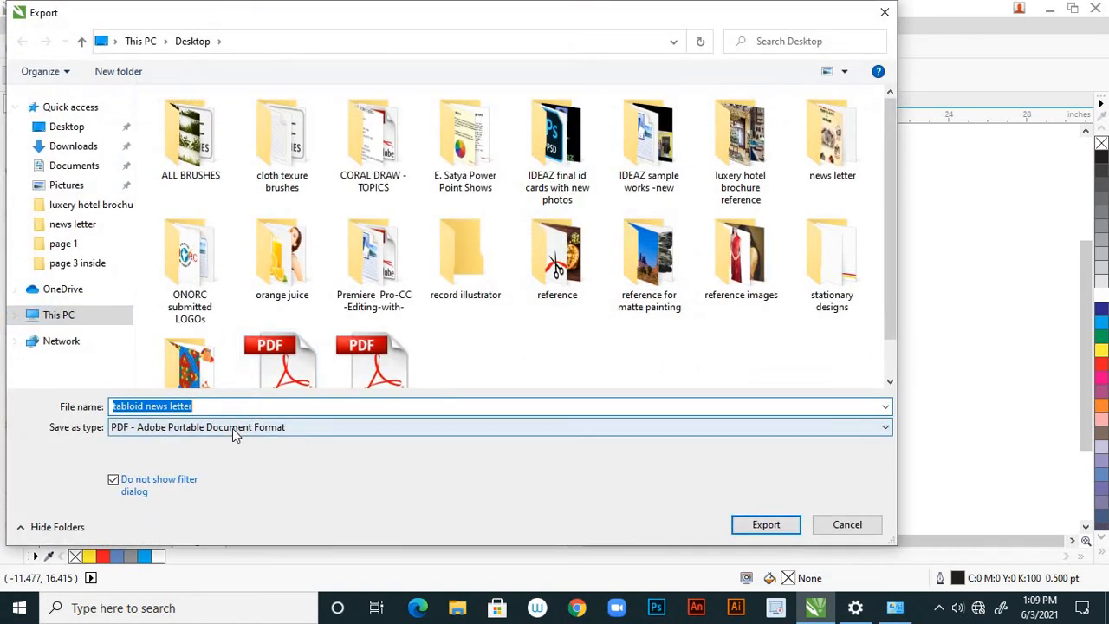
click(232, 426)
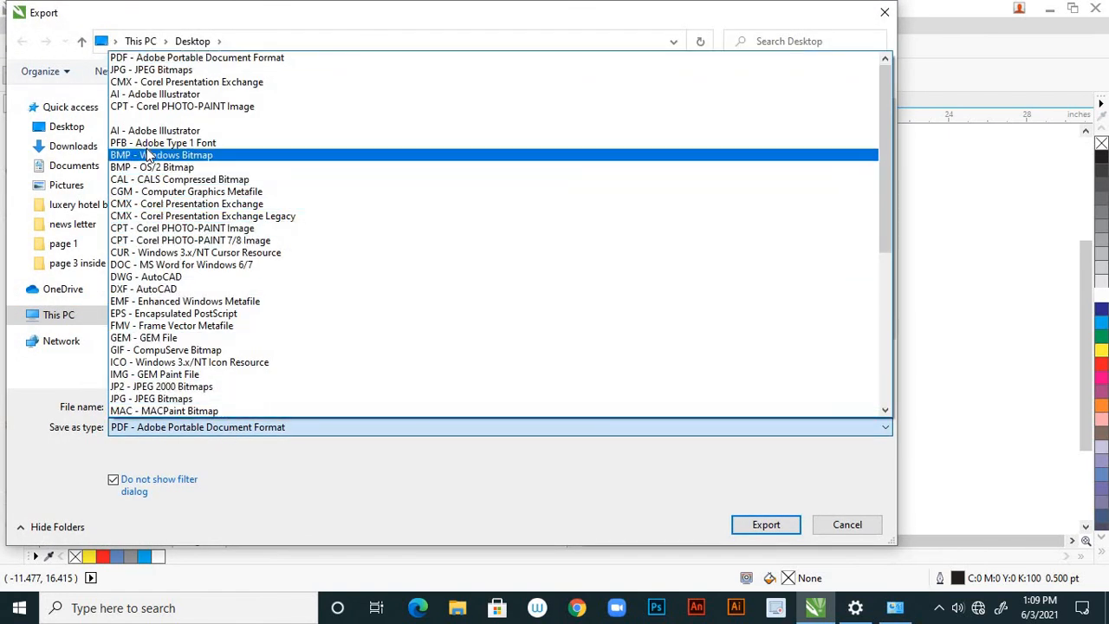
click(152, 71)
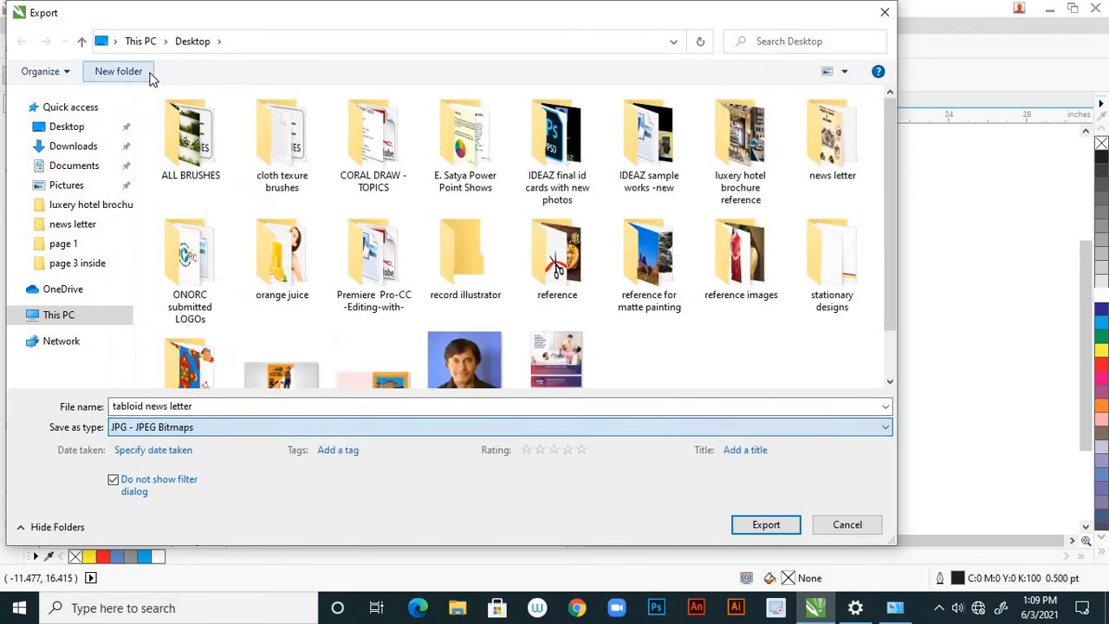
click(765, 527)
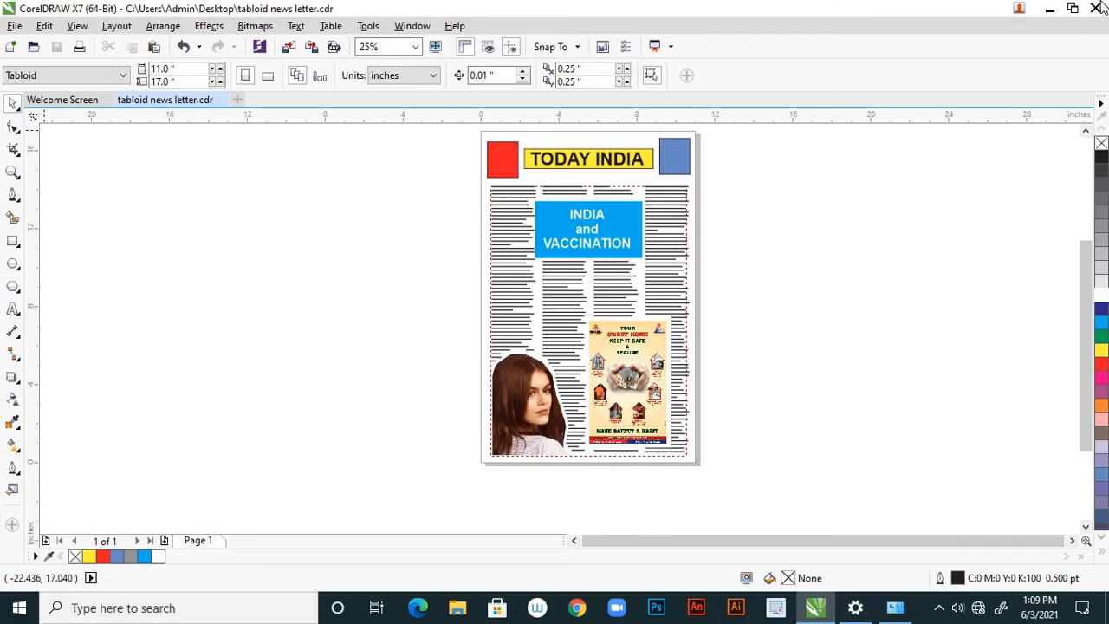
Switch to the desktop, check the exported "tabloid news letter" JPG in Photos, and close it.
click(1050, 10)
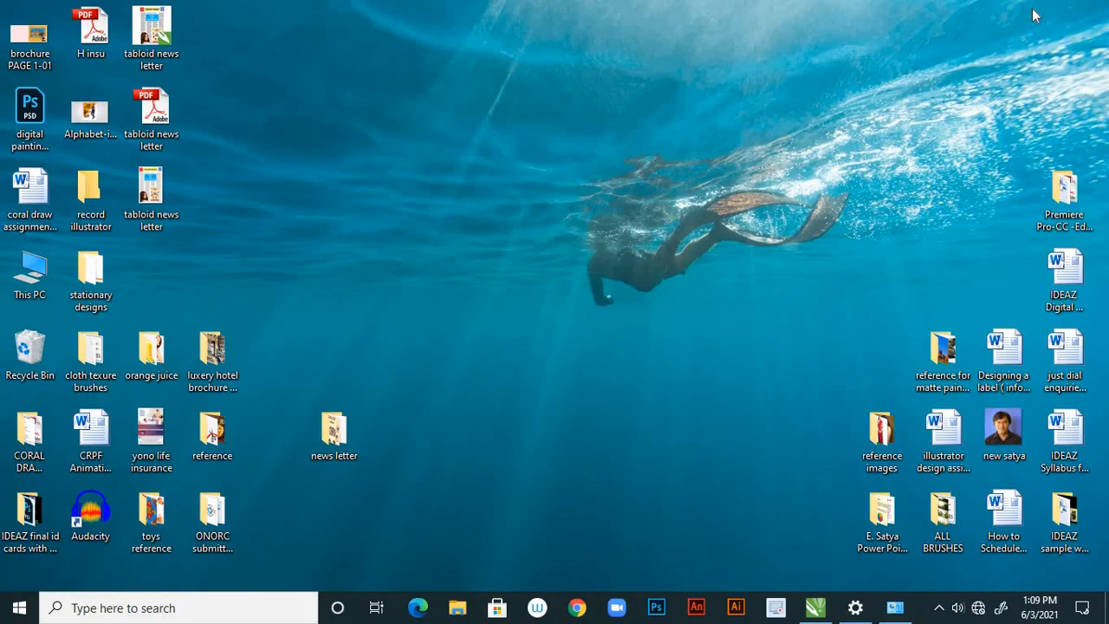
double_click(168, 190)
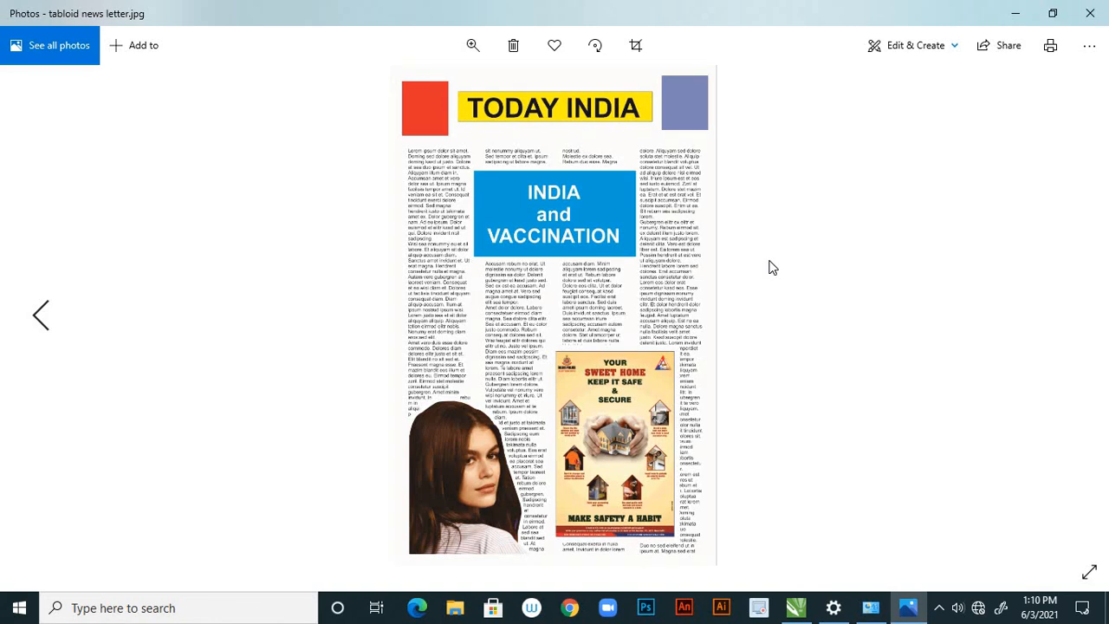
click(1089, 13)
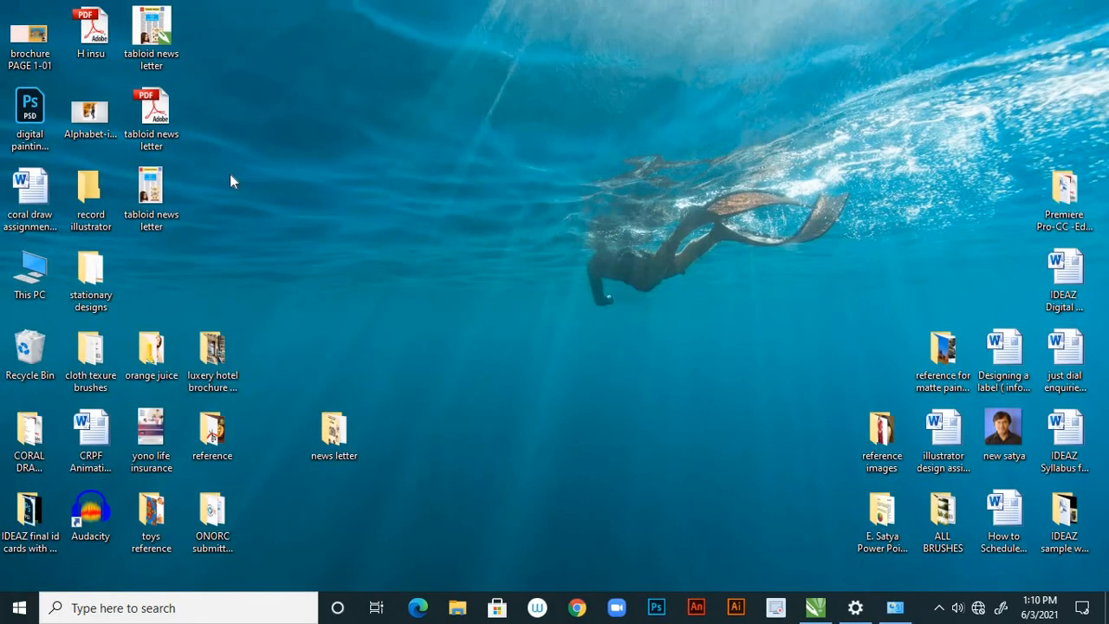
Open the exported "tabloid news letter" PDF in Adobe Reader, check the page at 50% and 25% zoom, and close it.
double_click(163, 112)
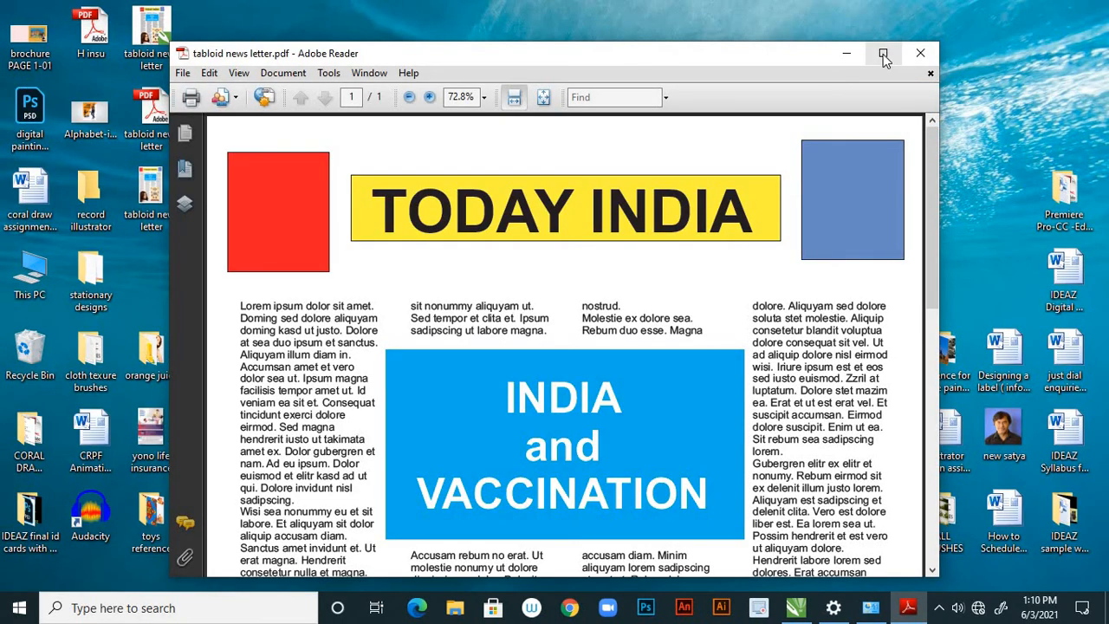
click(883, 52)
click(15, 85)
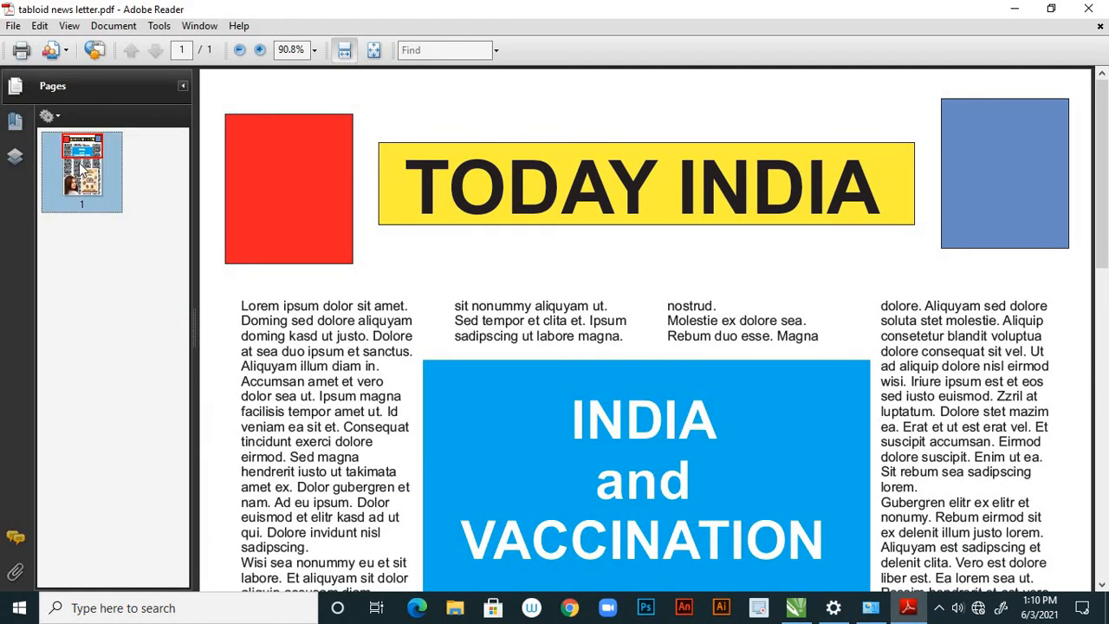
click(315, 50)
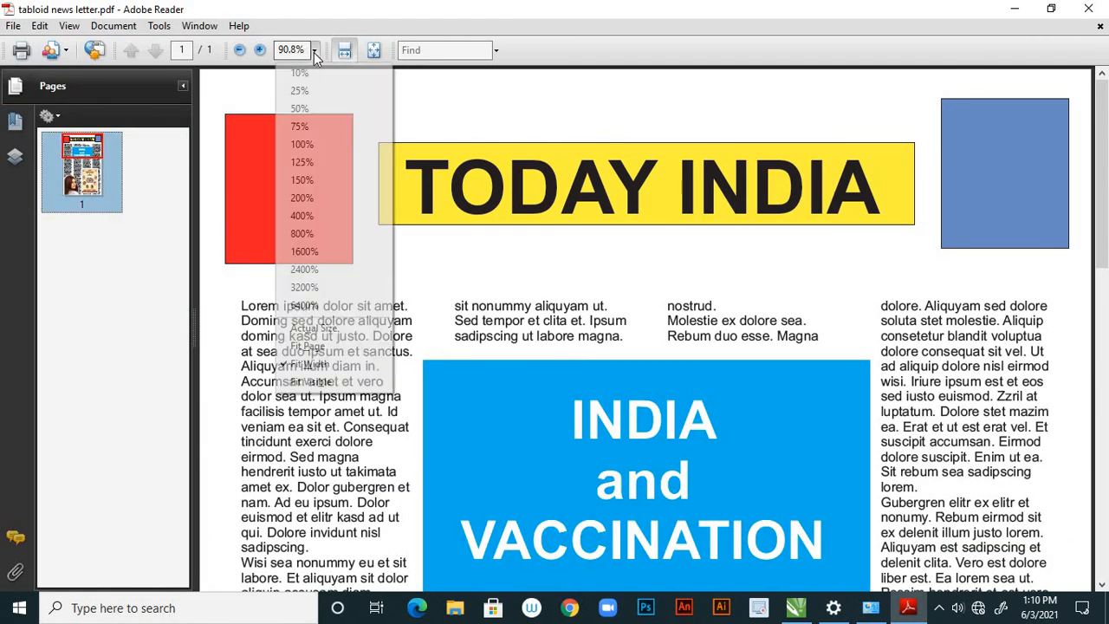
click(301, 109)
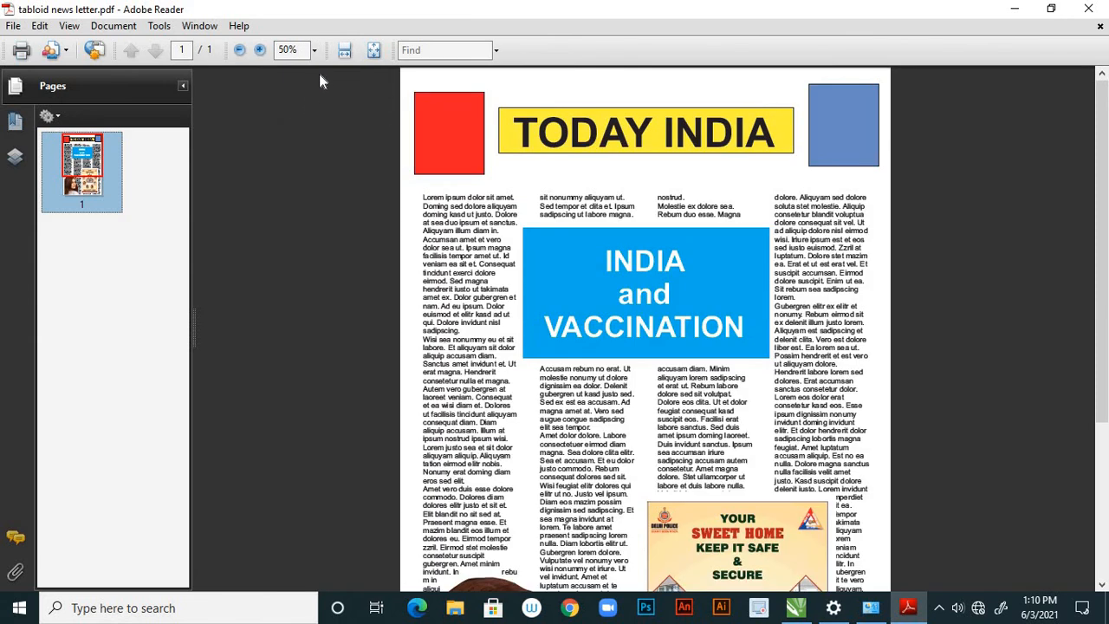
click(315, 50)
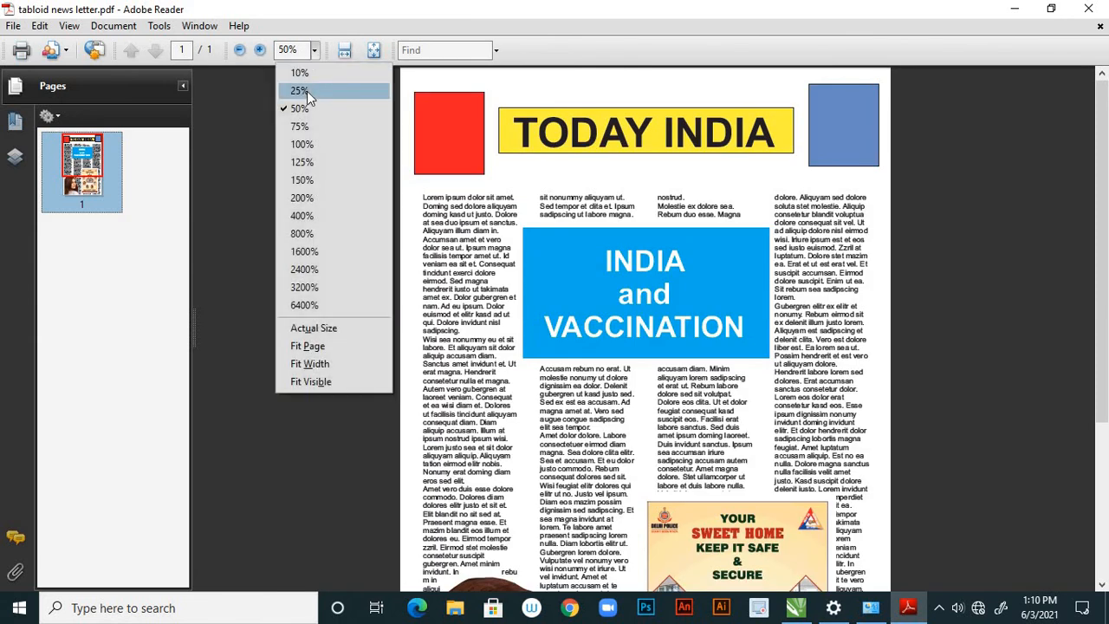
click(307, 91)
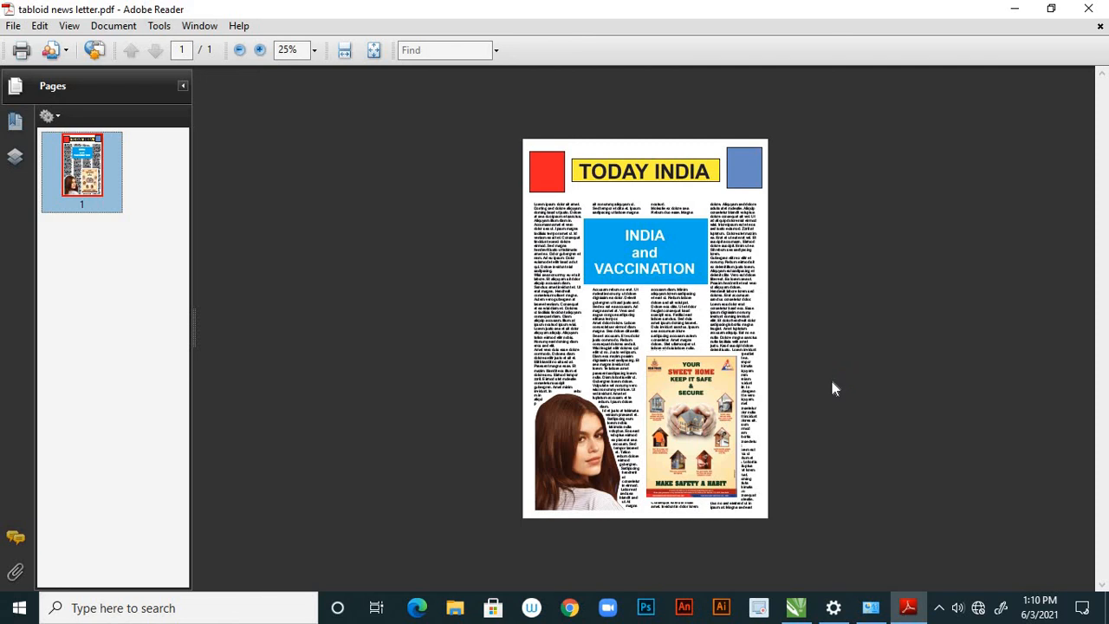
click(1088, 9)
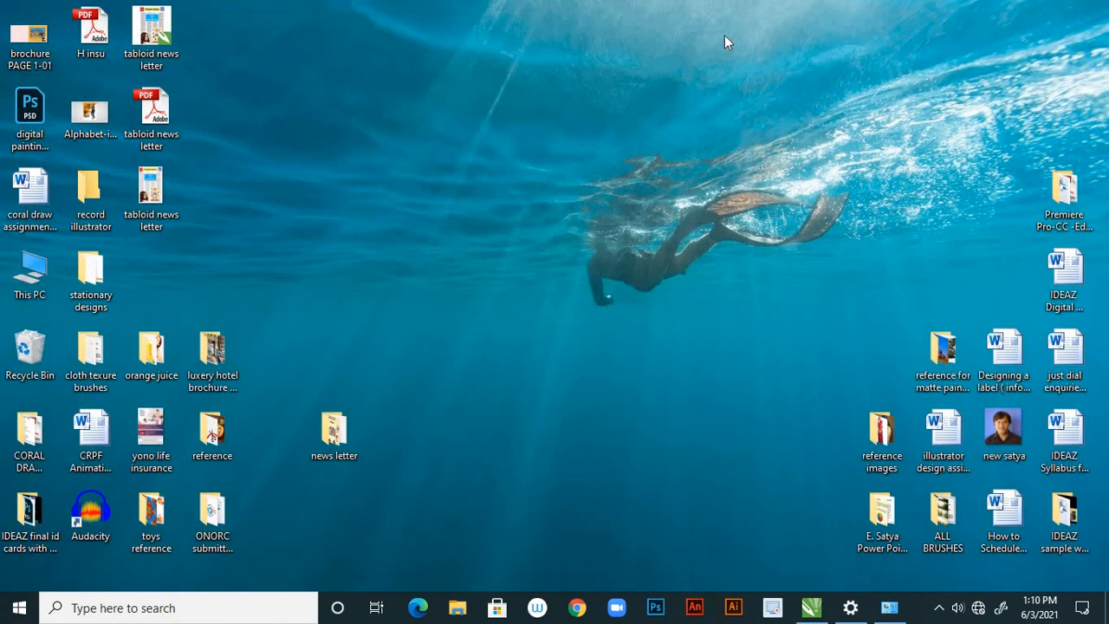
Switch back to CorelDRAW, review the finished newsletter page up close and as a whole, and return to the Pick tool.
click(814, 609)
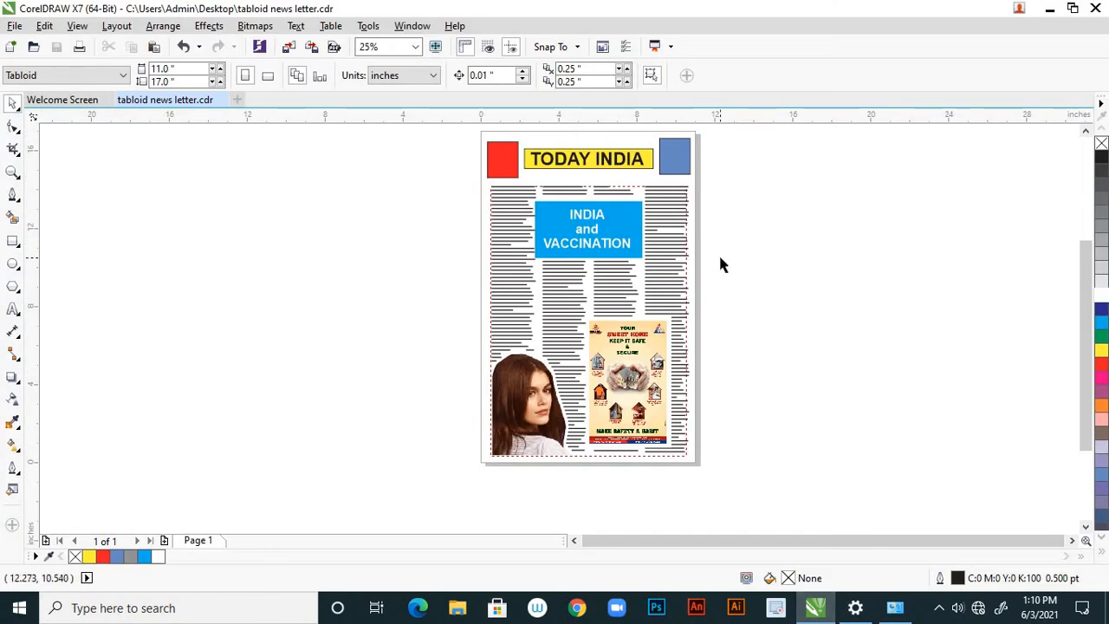
key(h)
drag(730, 250, 713, 271)
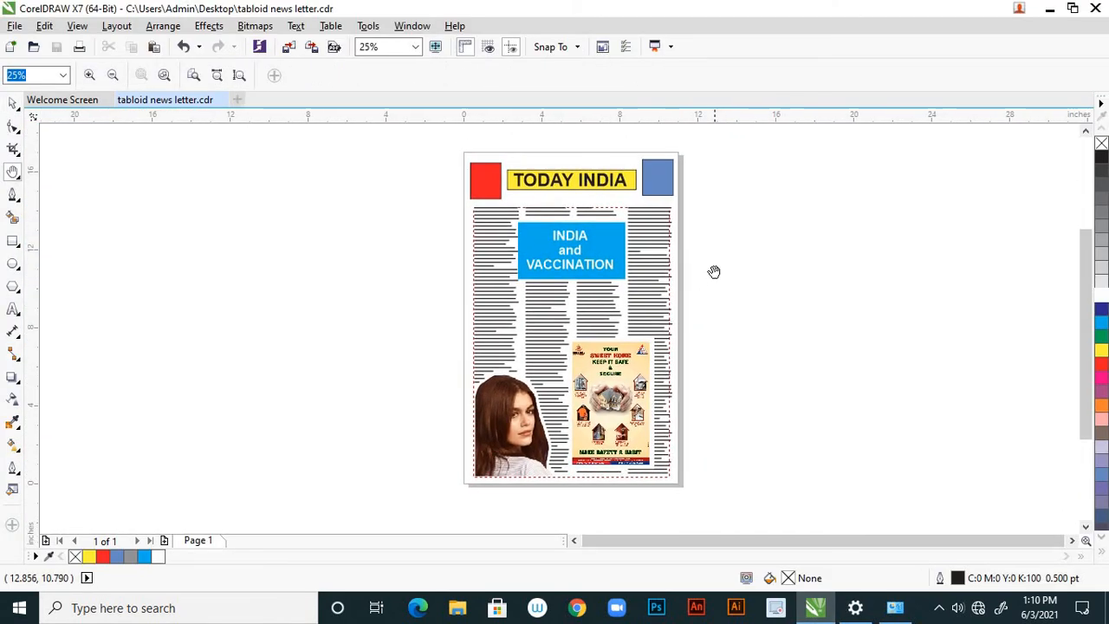
scroll(629, 239, up, 1)
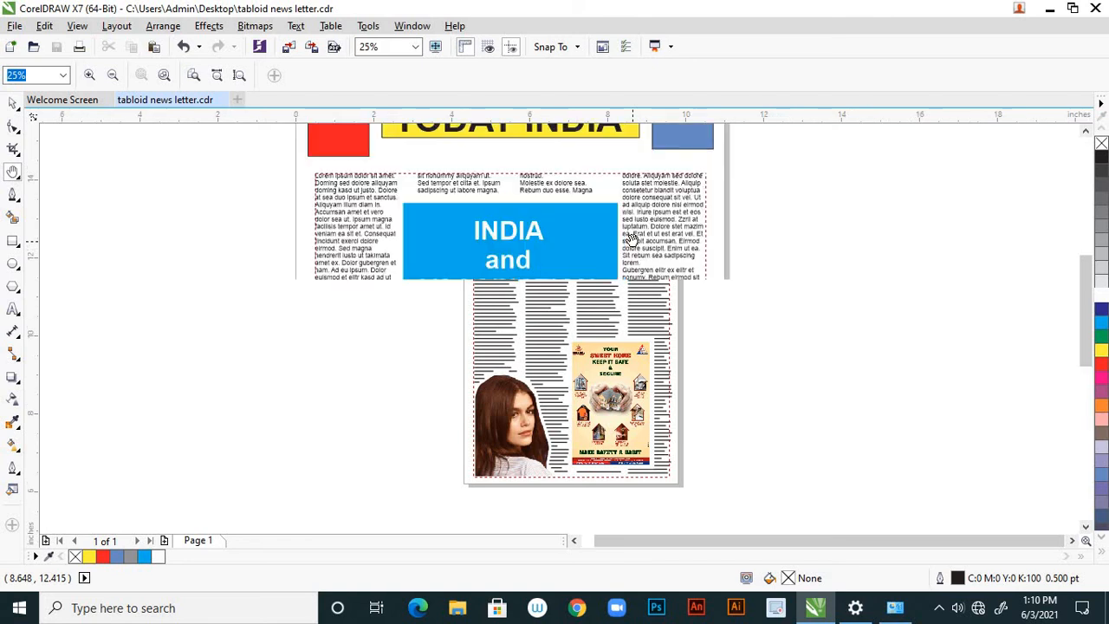
scroll(628, 241, down, 1)
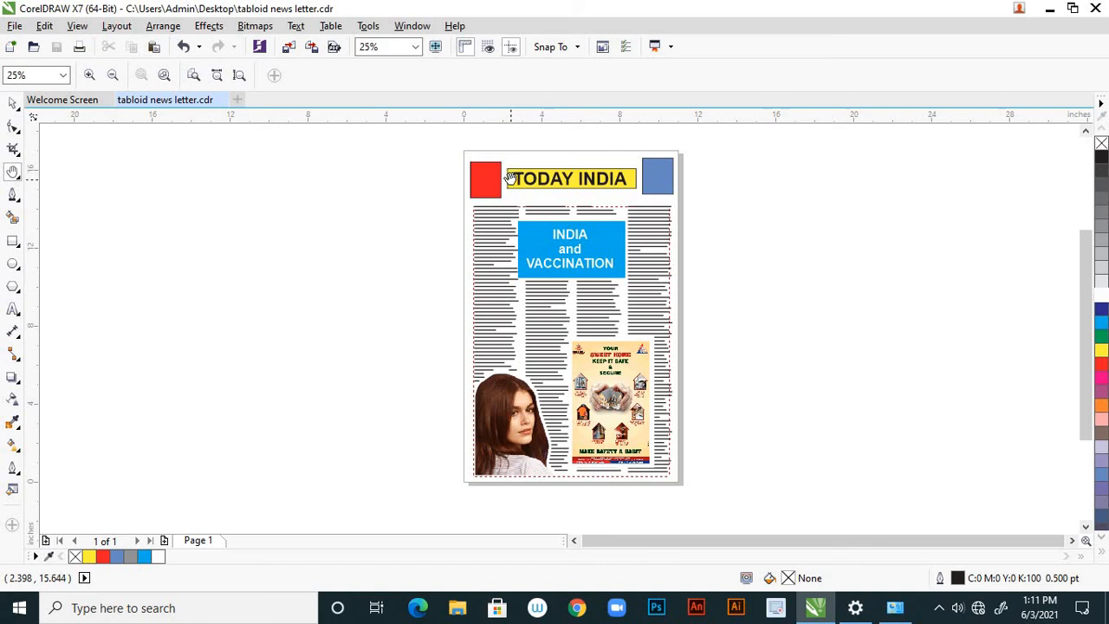
click(13, 103)
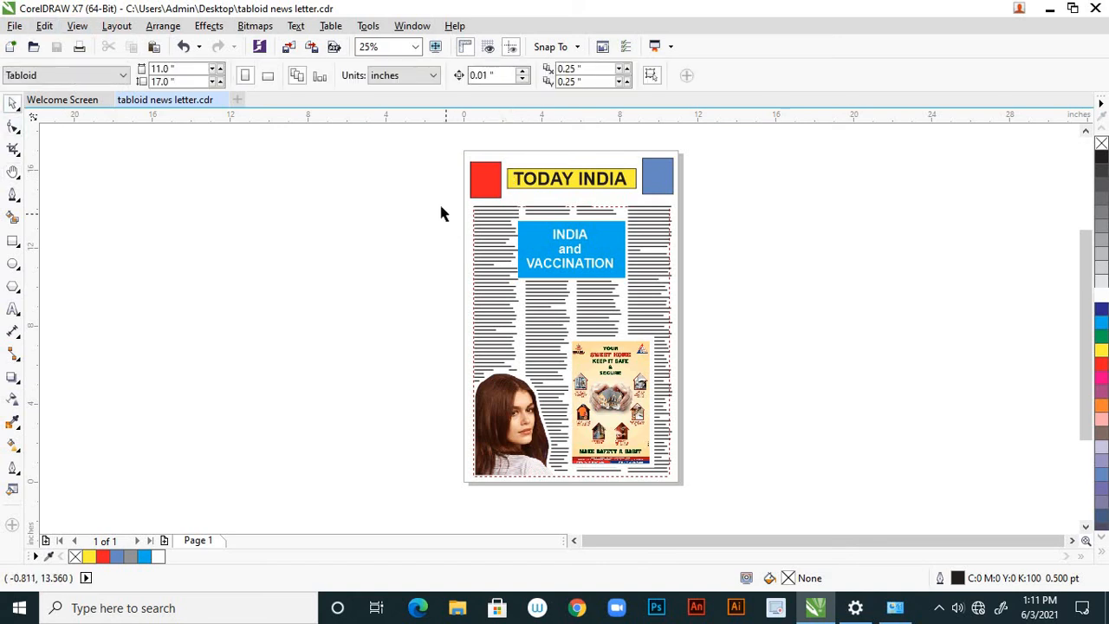